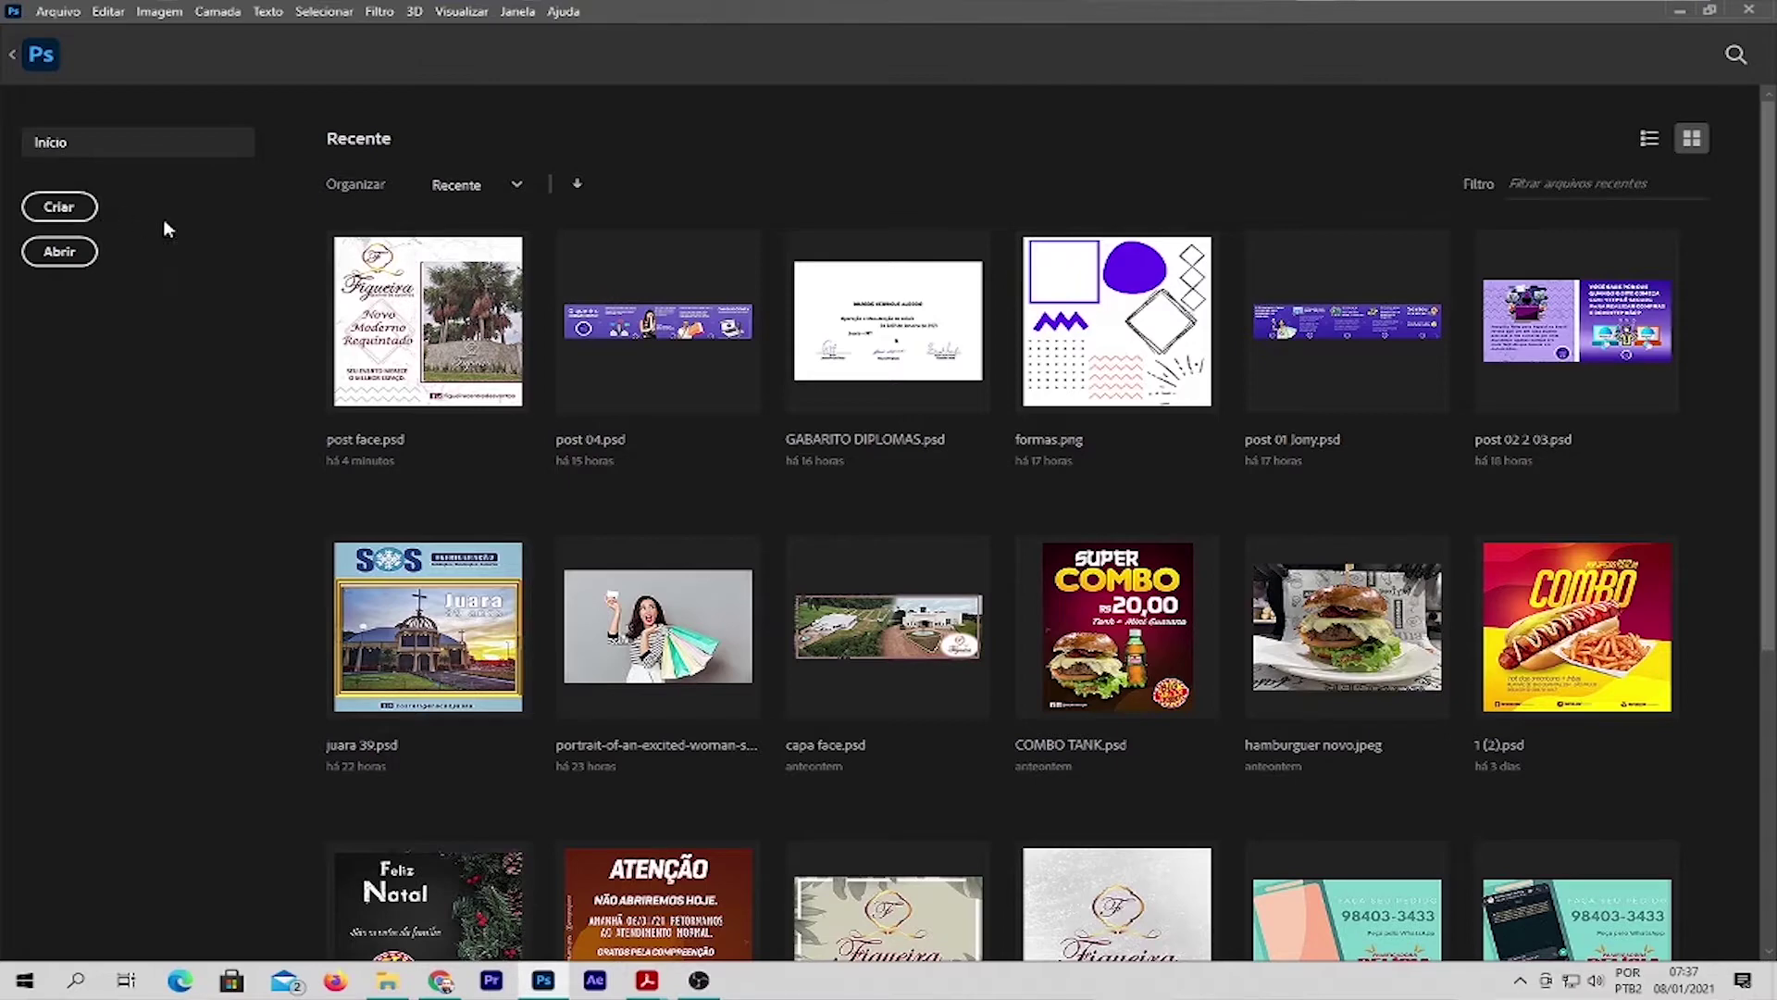
# Step: Create a blank 1080 × 1080 px, 300 ppi document, Sem Título 1
pyautogui.click(58, 207)
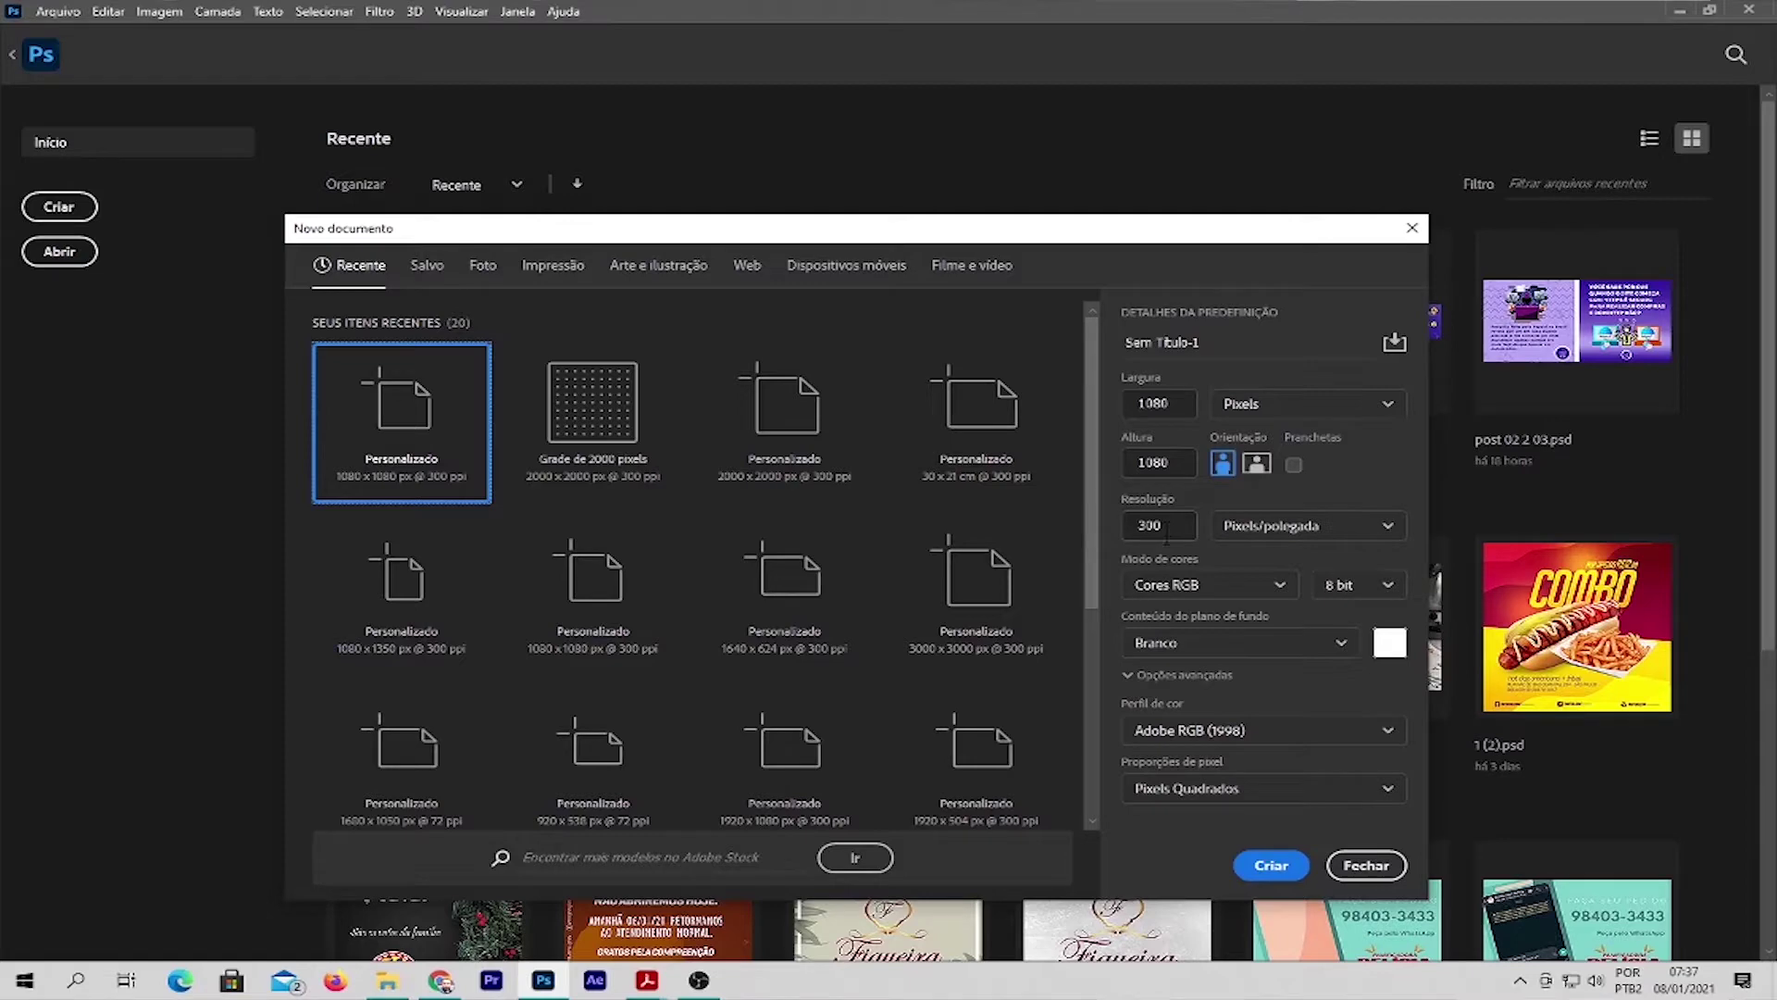
pyautogui.click(1270, 866)
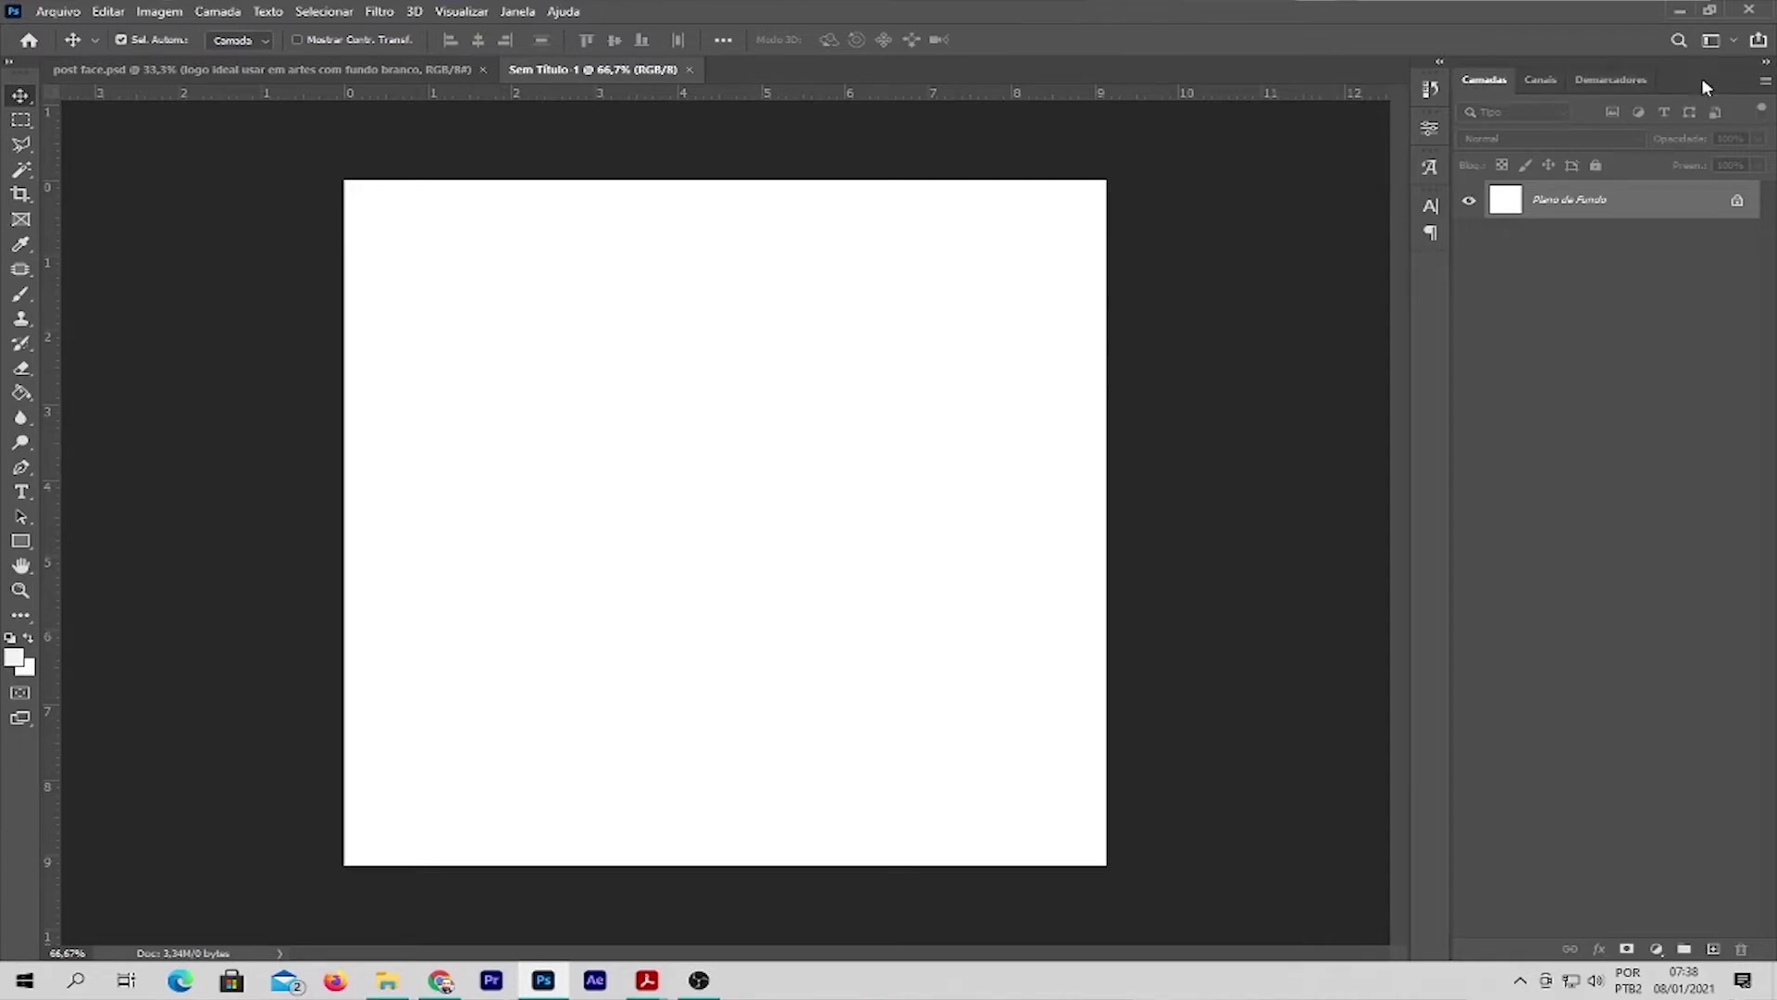
# Step: Add a custom 1080 × 1080 px artboard, Prancheta 1, and select Camada 0
pyautogui.click(1766, 85)
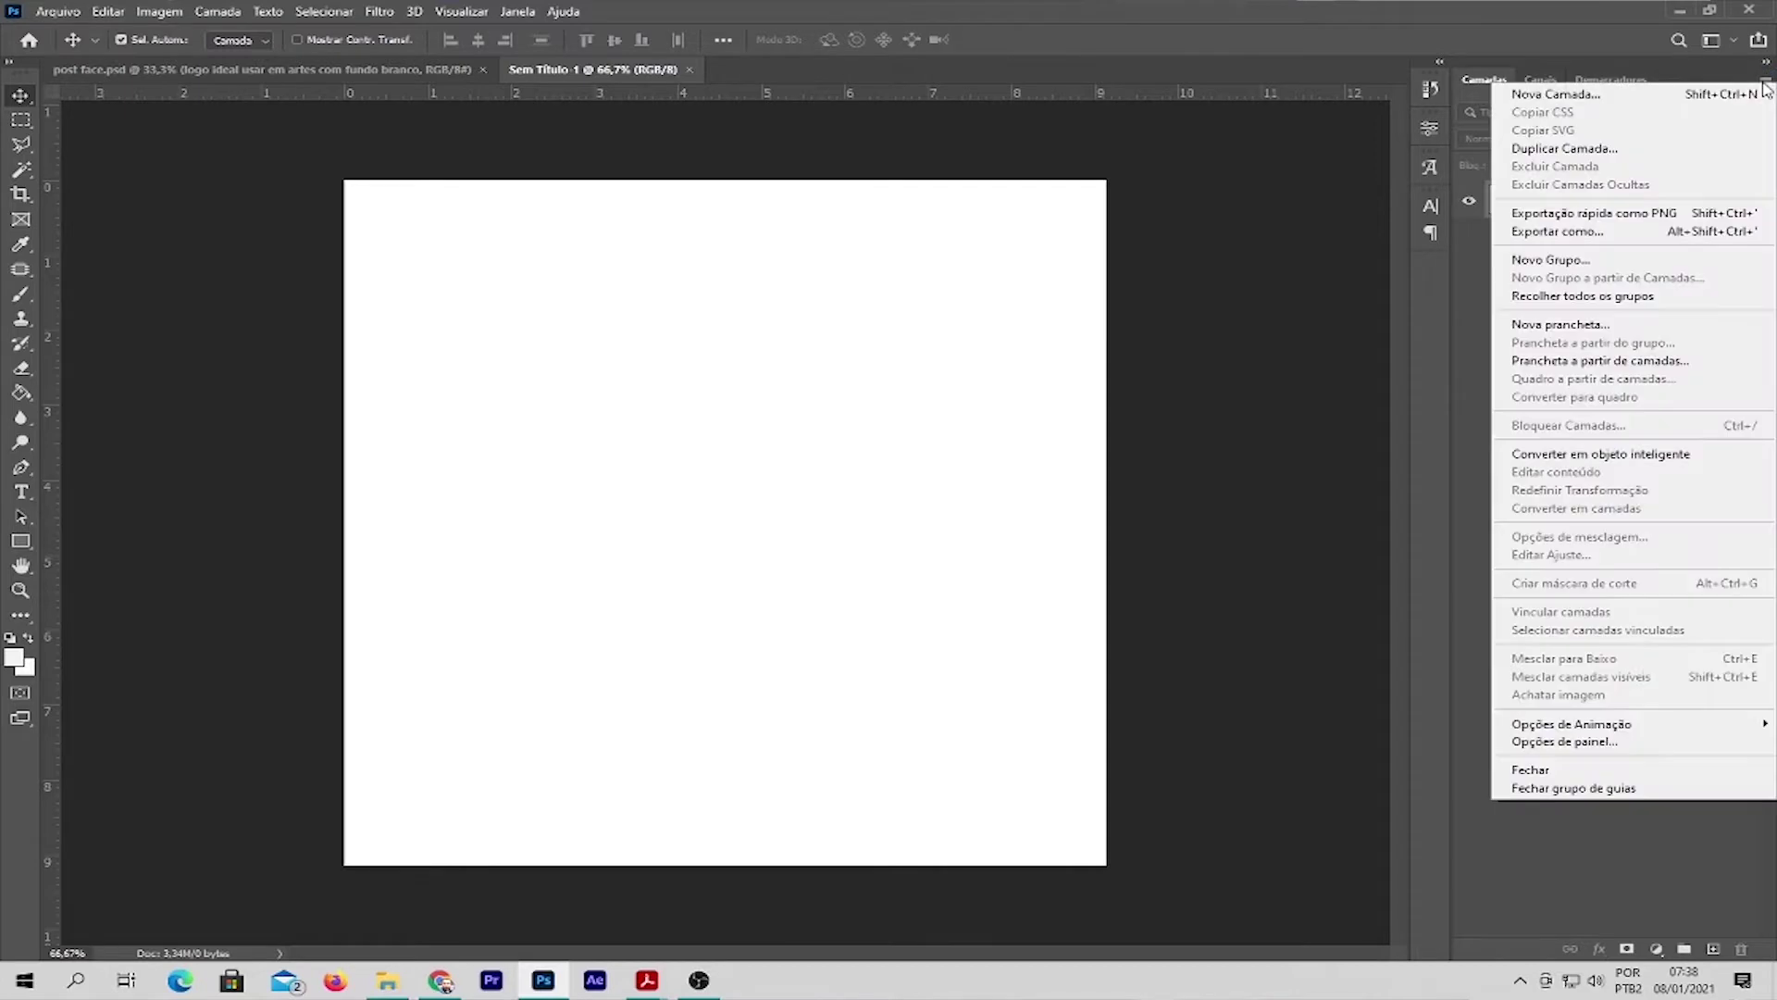
pyautogui.click(1570, 326)
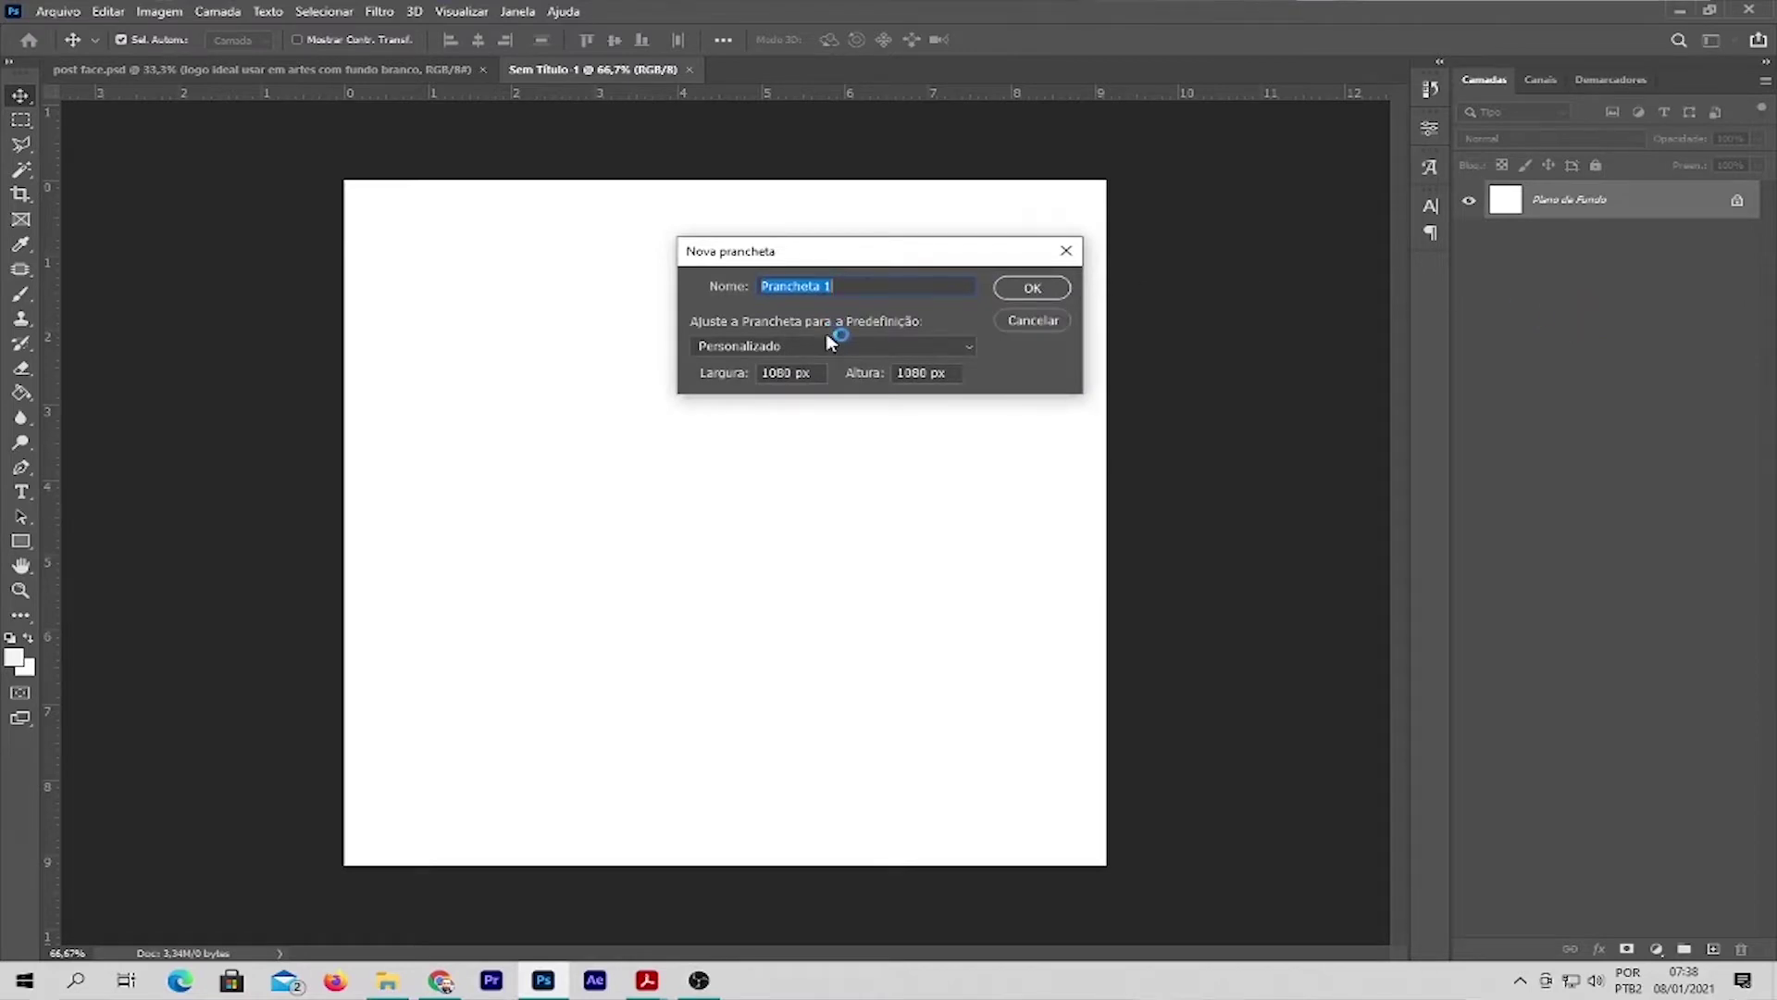
pyautogui.click(844, 347)
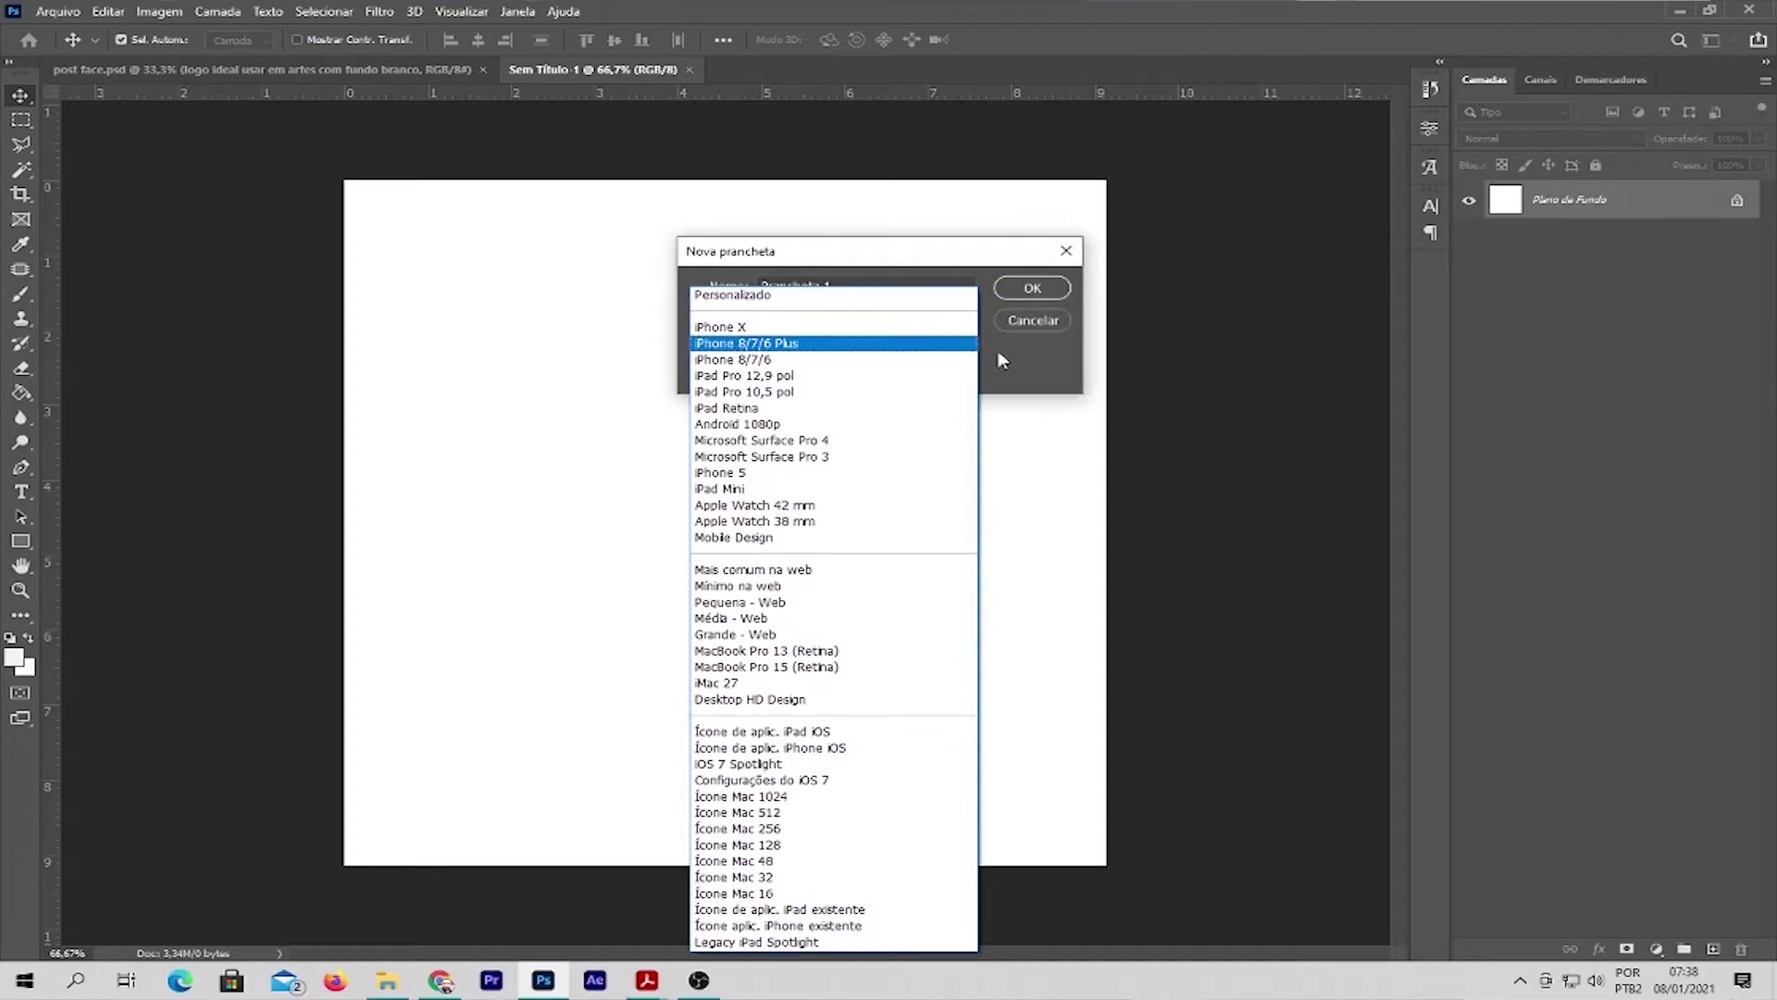
pyautogui.click(1042, 361)
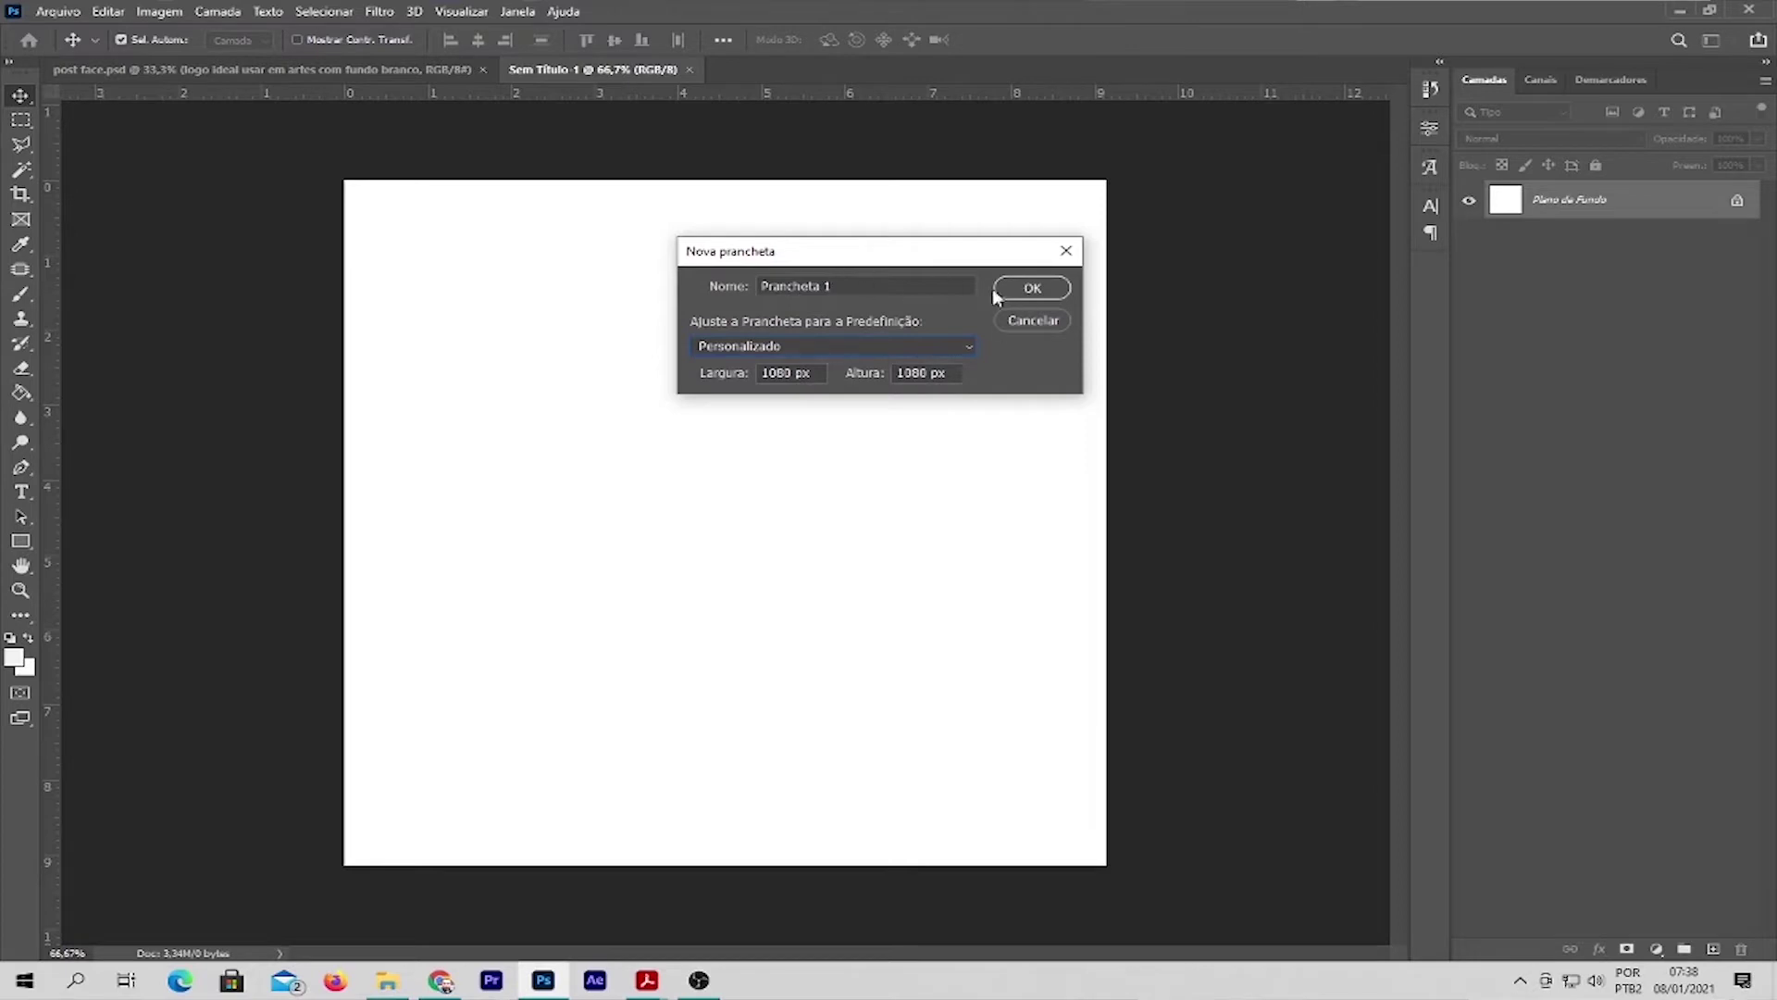
pyautogui.click(1028, 290)
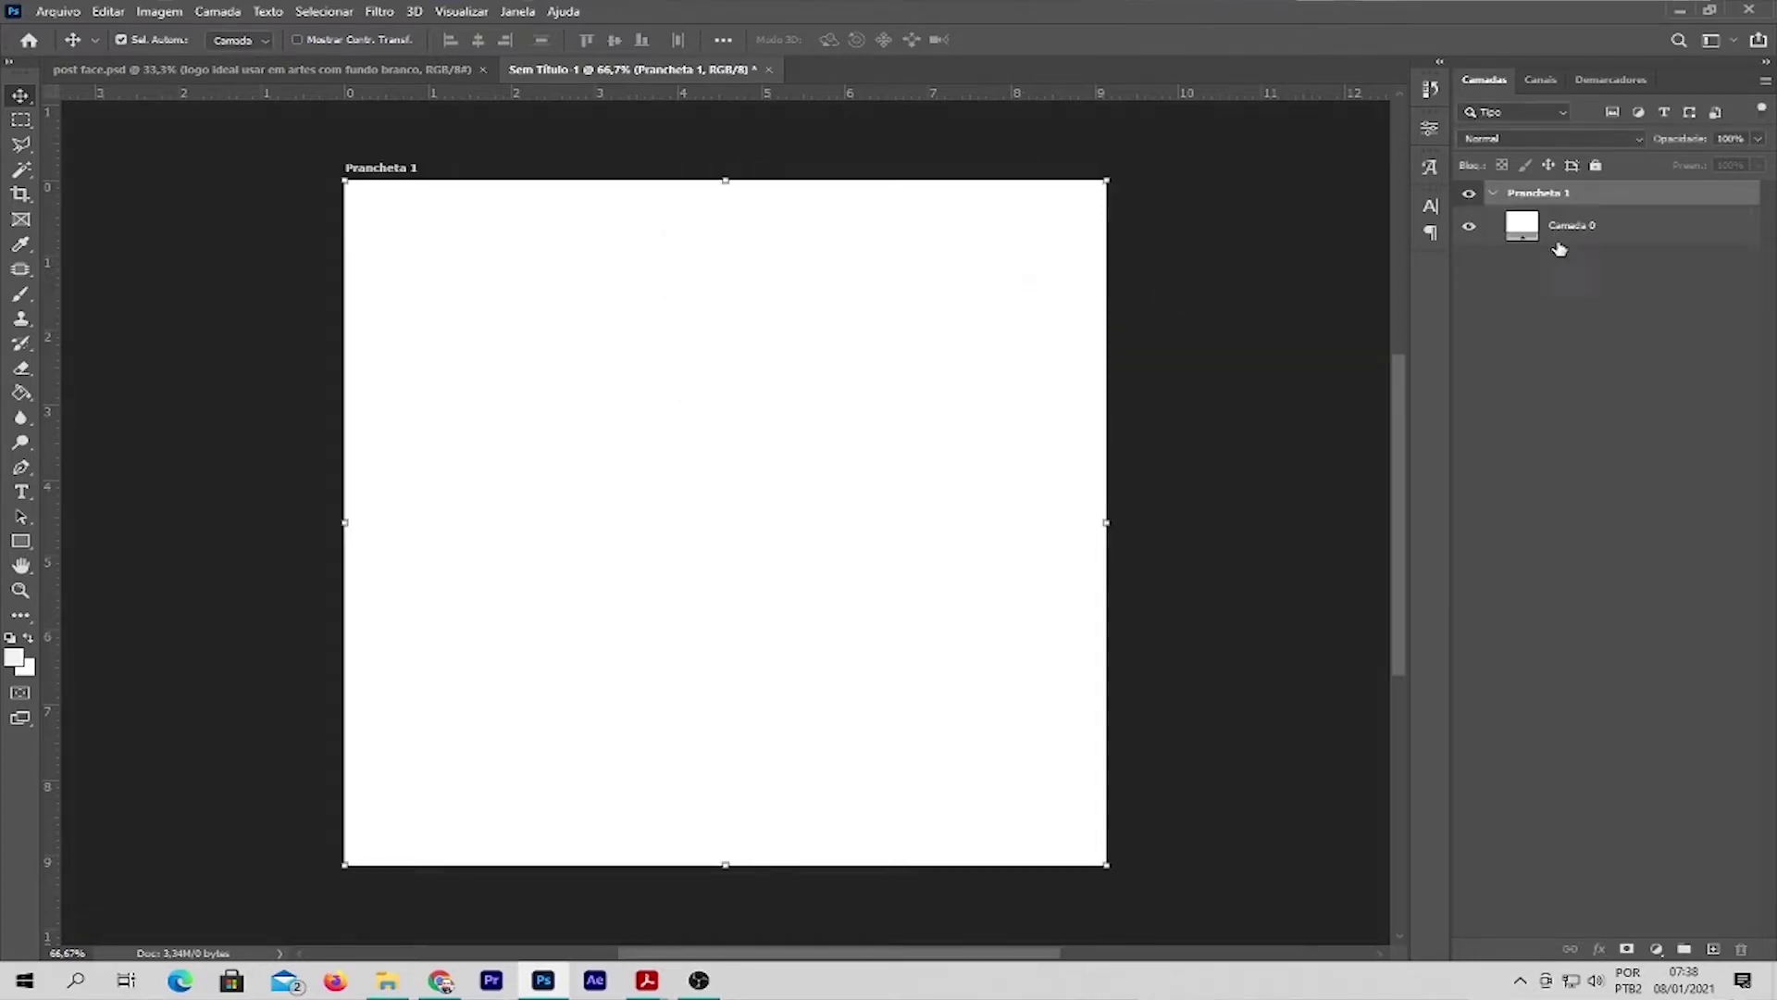
pyautogui.click(1568, 231)
# Step: Delete Camada 0 and shift the view so the empty artboard sits further left
pyautogui.press('Delete')
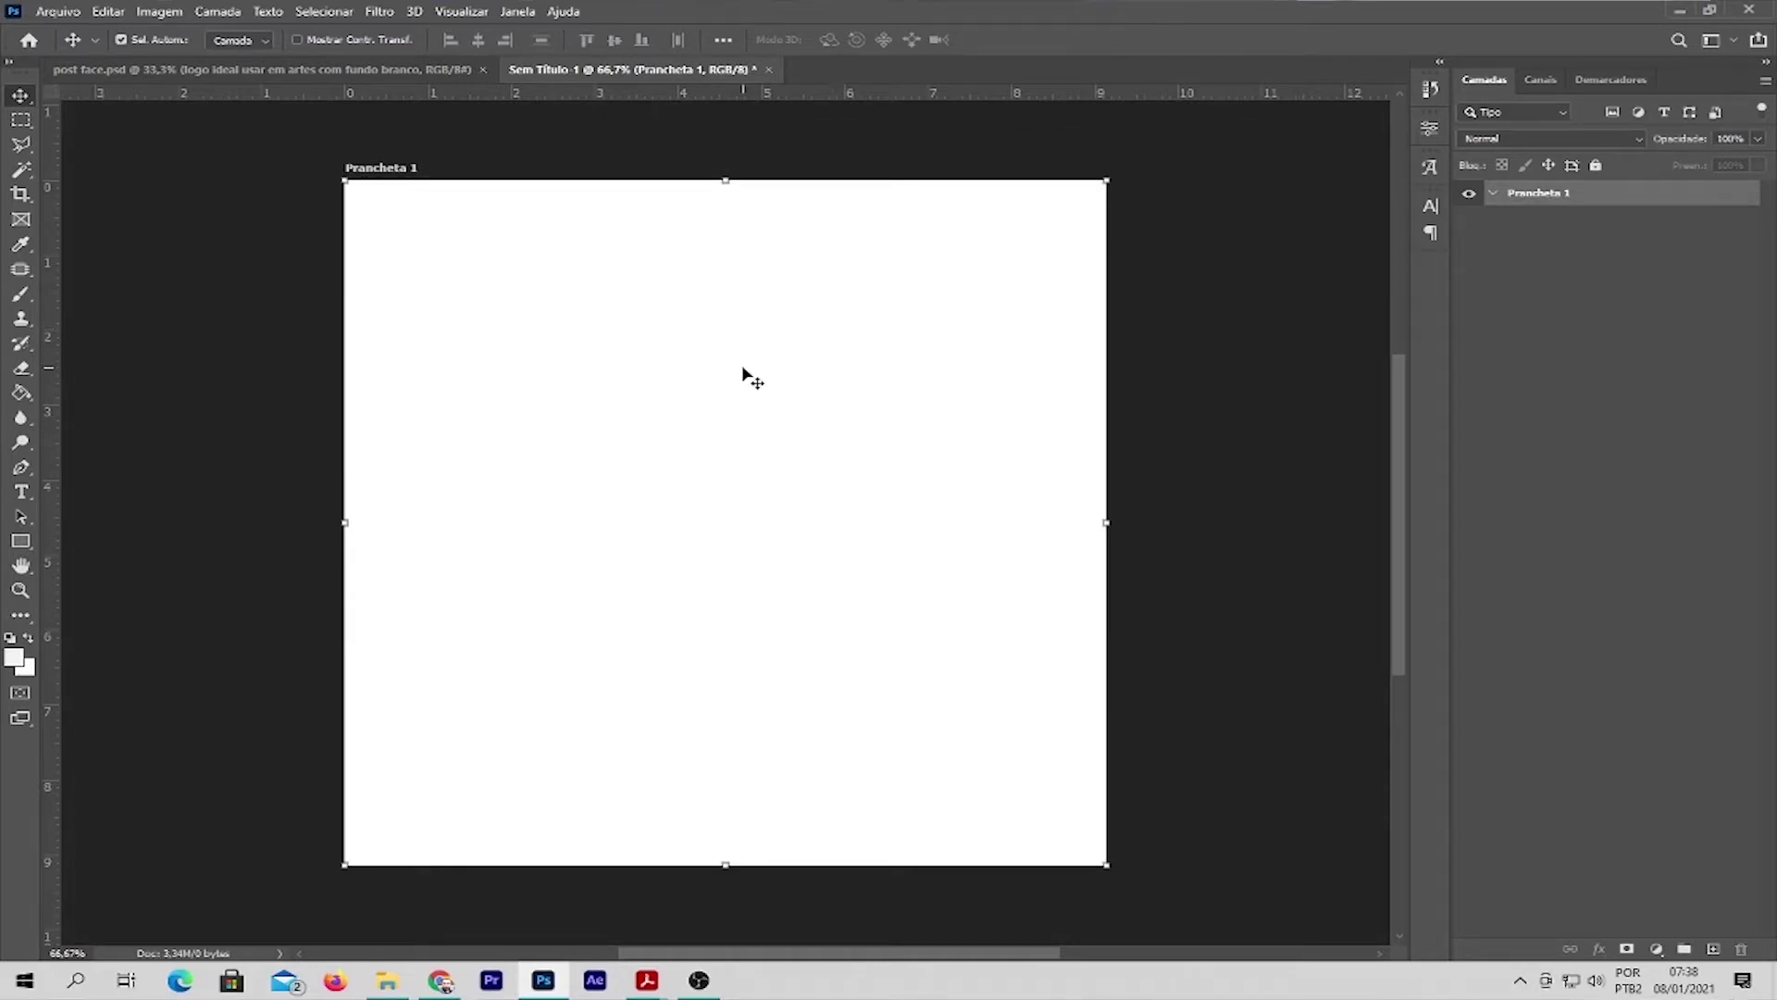
pyautogui.scroll(-3, 755, 398)
pyautogui.scroll(2, 747, 408)
pyautogui.scroll(-2, 740, 407)
pyautogui.scroll(2, 736, 408)
pyautogui.scroll(1, 733, 405)
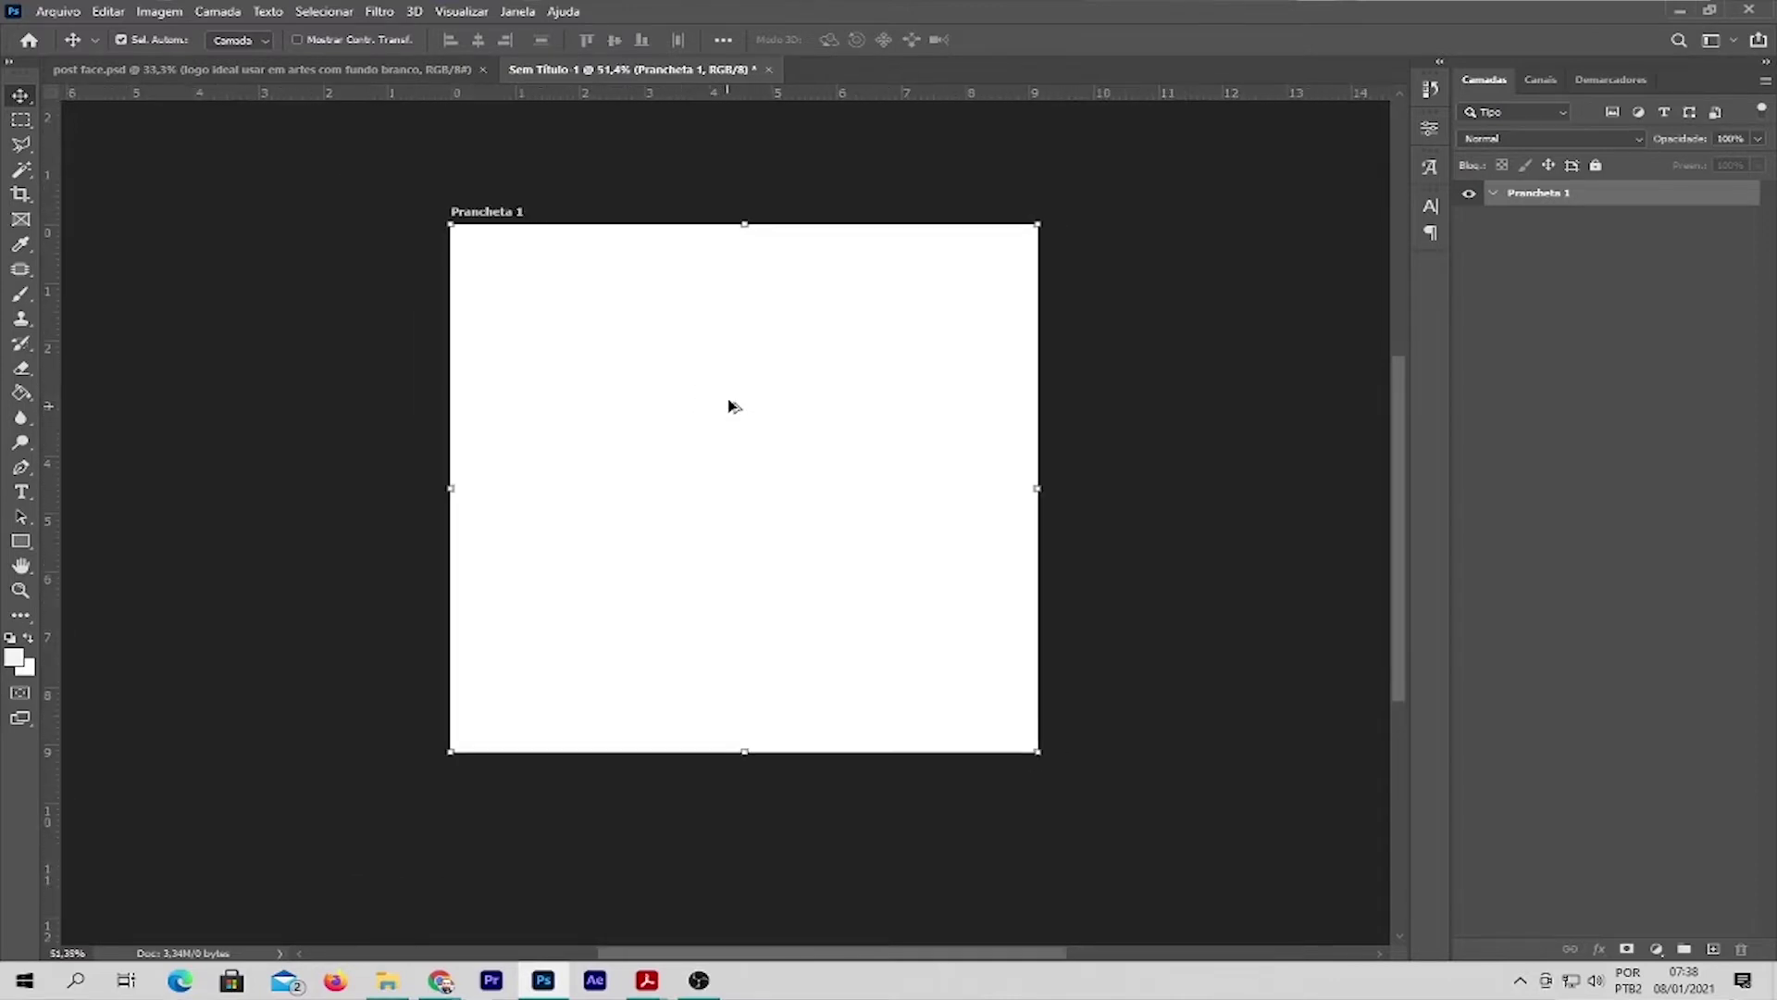
pyautogui.scroll(-1, 741, 379)
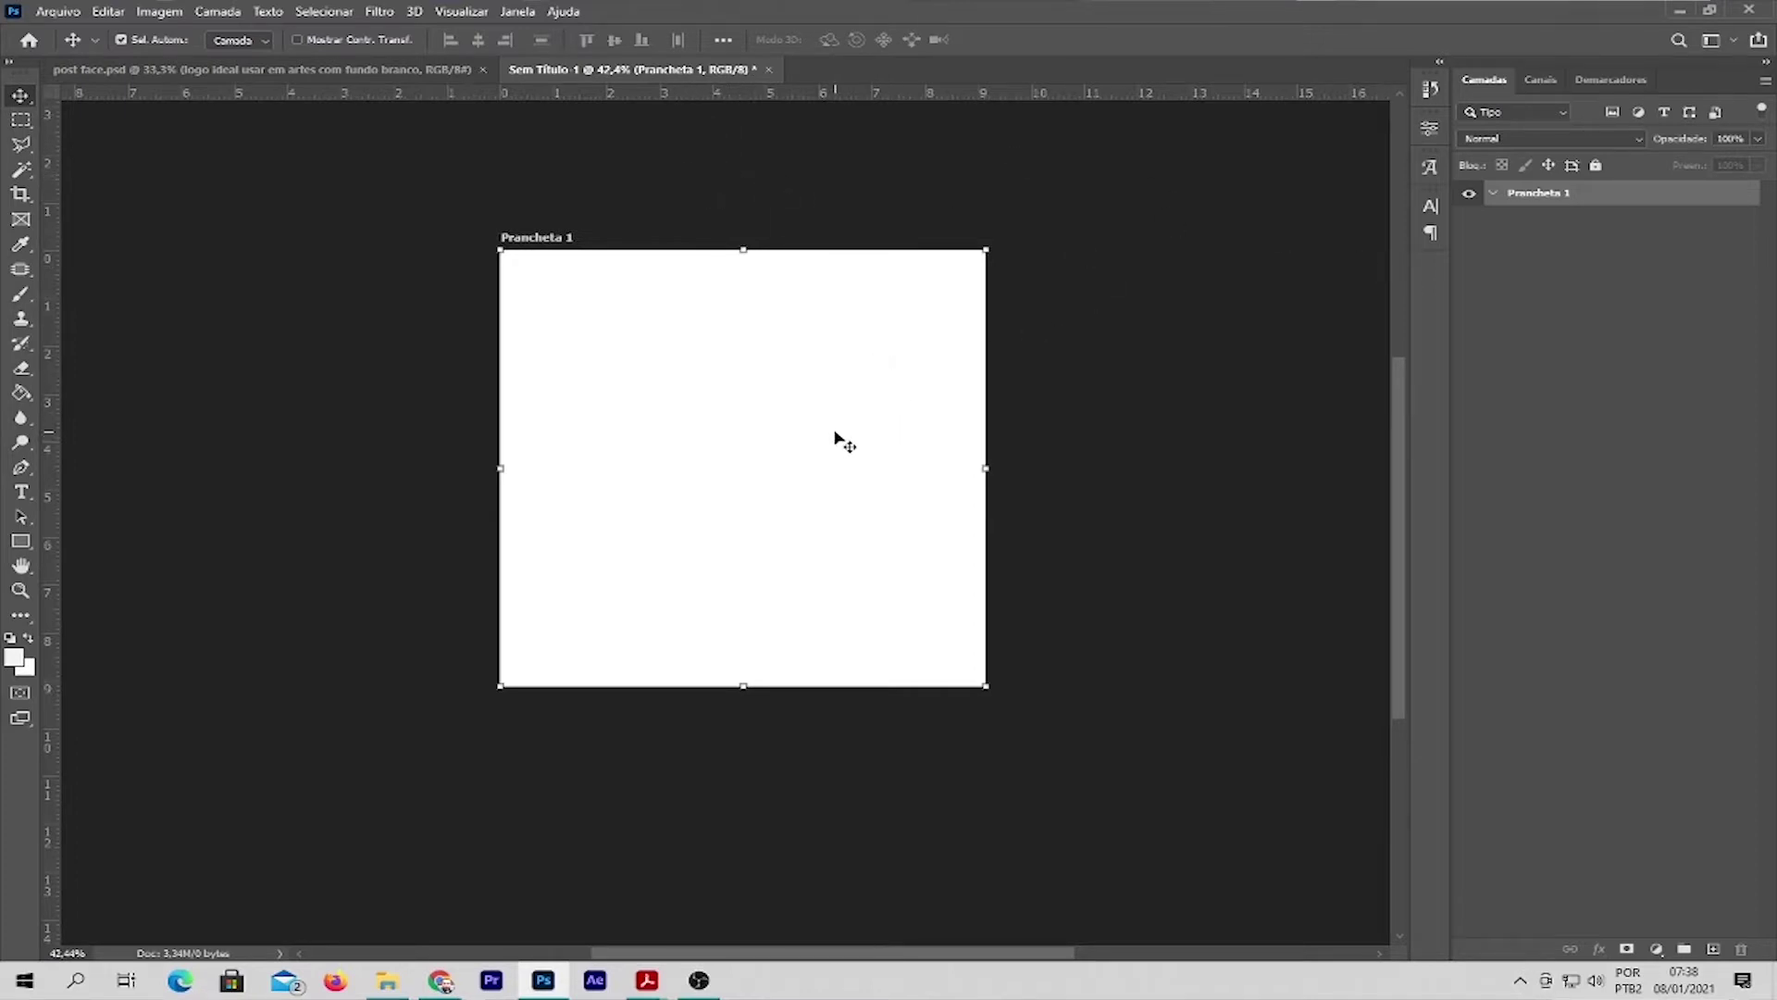
pyautogui.moveTo(834, 429)
pyautogui.mouseDown()
pyautogui.moveTo(527, 448)
pyautogui.moveTo(600, 408)
pyautogui.moveTo(536, 409)
pyautogui.moveTo(536, 424)
pyautogui.moveTo(658, 429)
pyautogui.moveTo(529, 422)
pyautogui.moveTo(568, 445)
pyautogui.mouseUp()
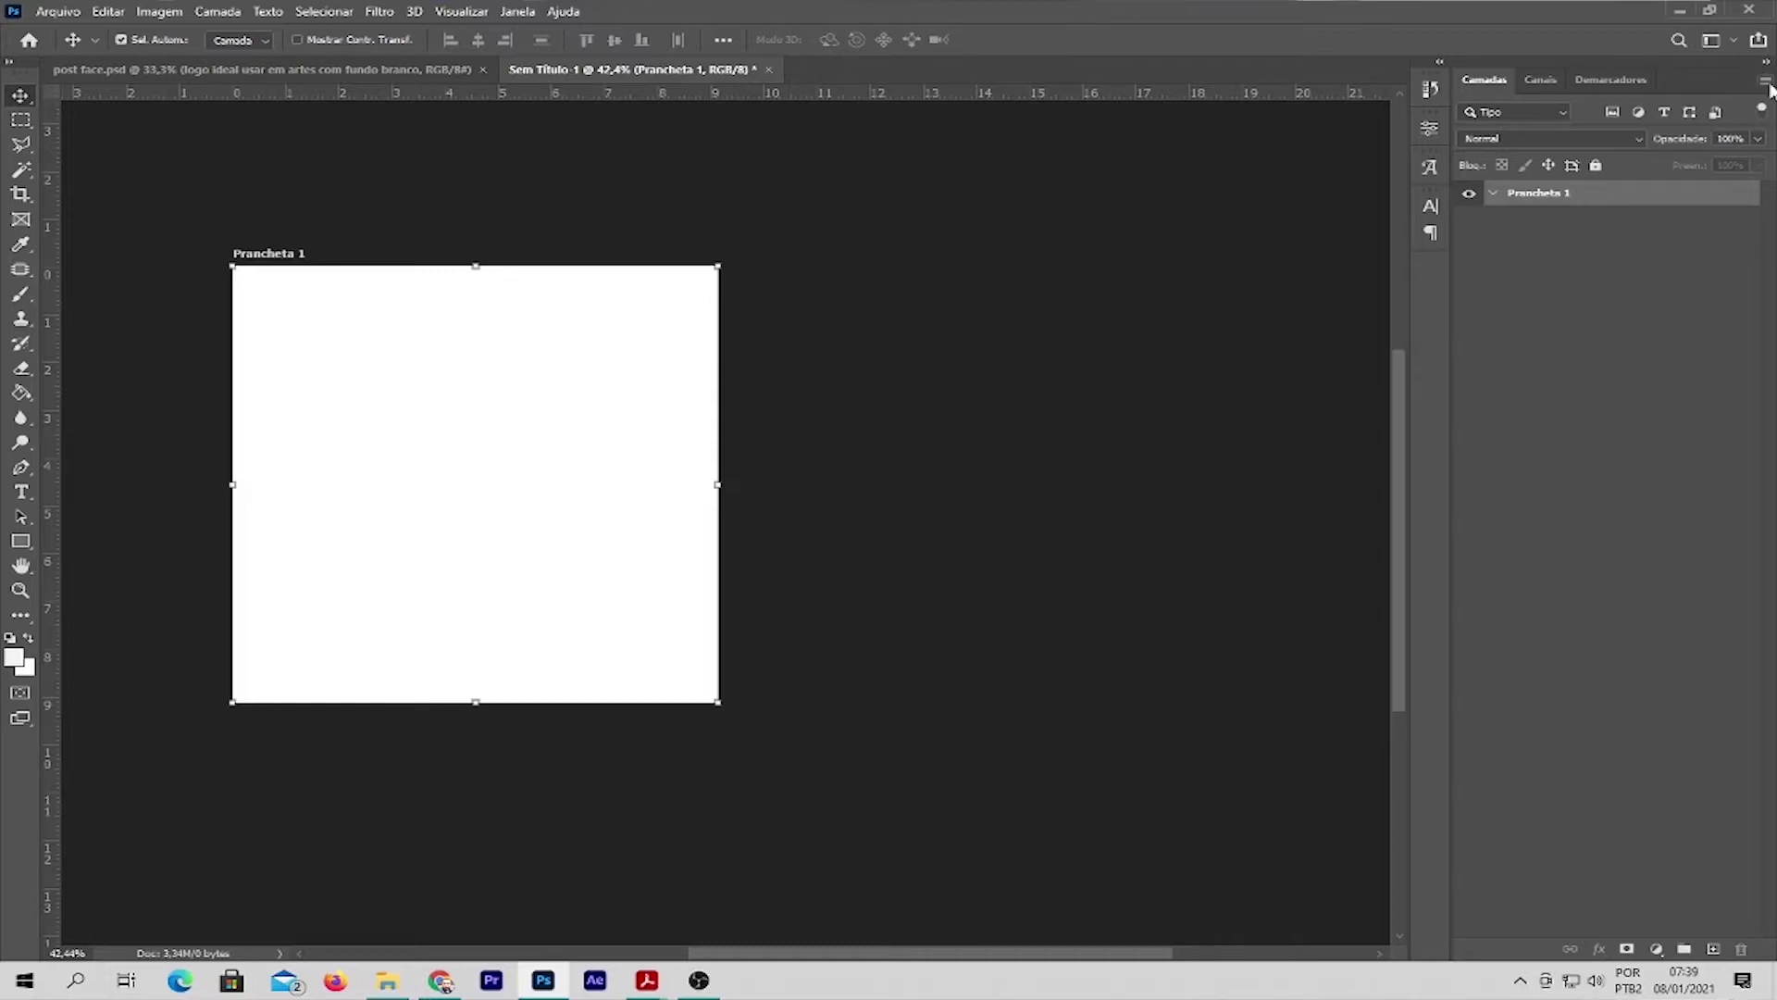
# Step: Add a taller 1080 × 1920 px artboard, Prancheta 2, beside Prancheta 1
pyautogui.click(1766, 82)
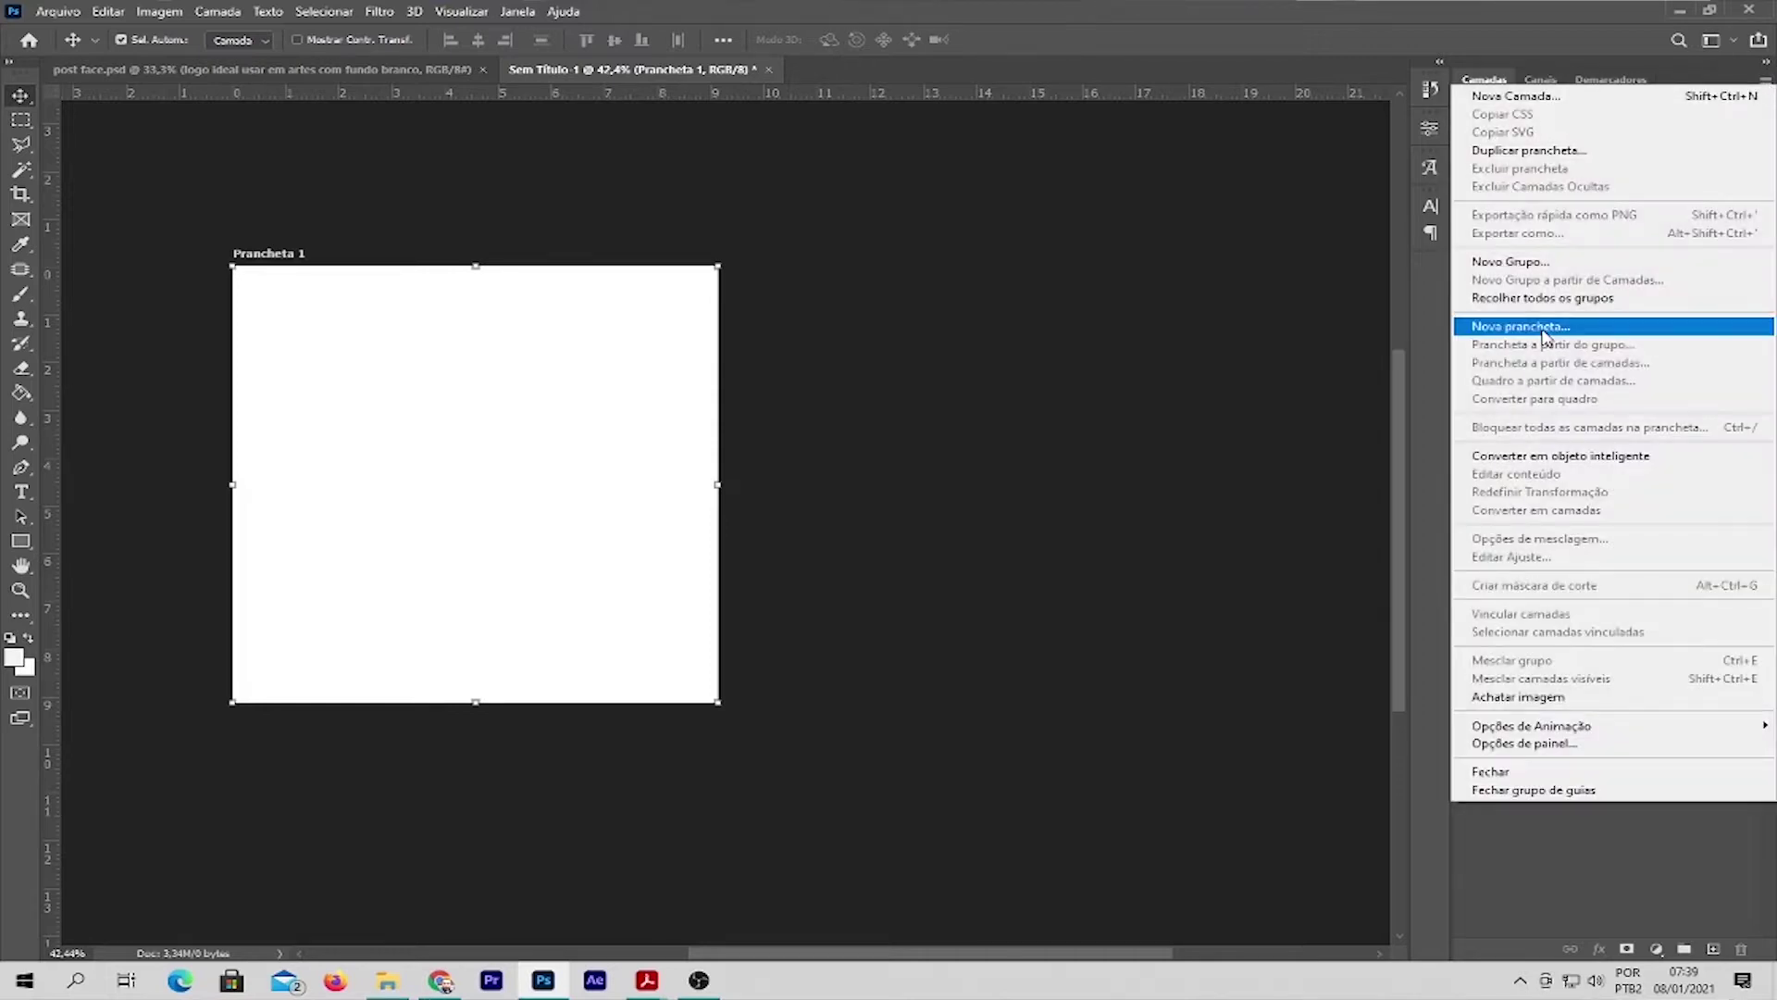
pyautogui.click(1544, 331)
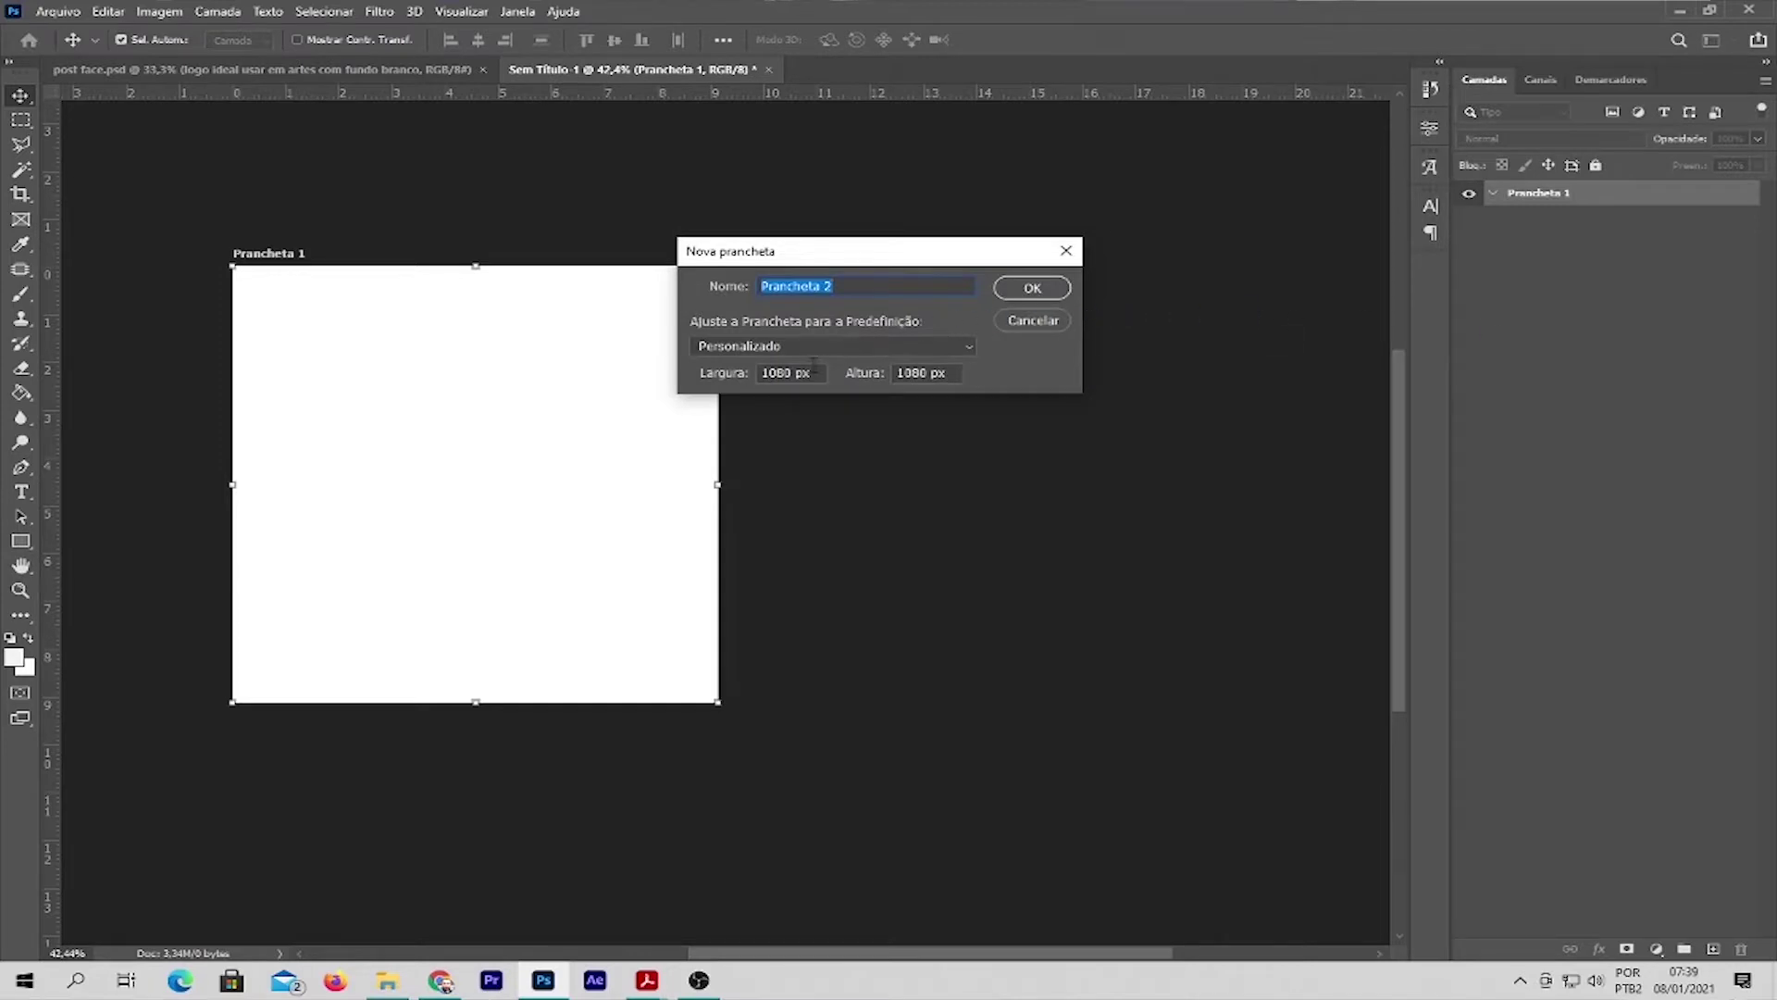
pyautogui.moveTo(949, 374); pyautogui.dragTo(899, 379)
pyautogui.write('1920')
pyautogui.click(1031, 295)
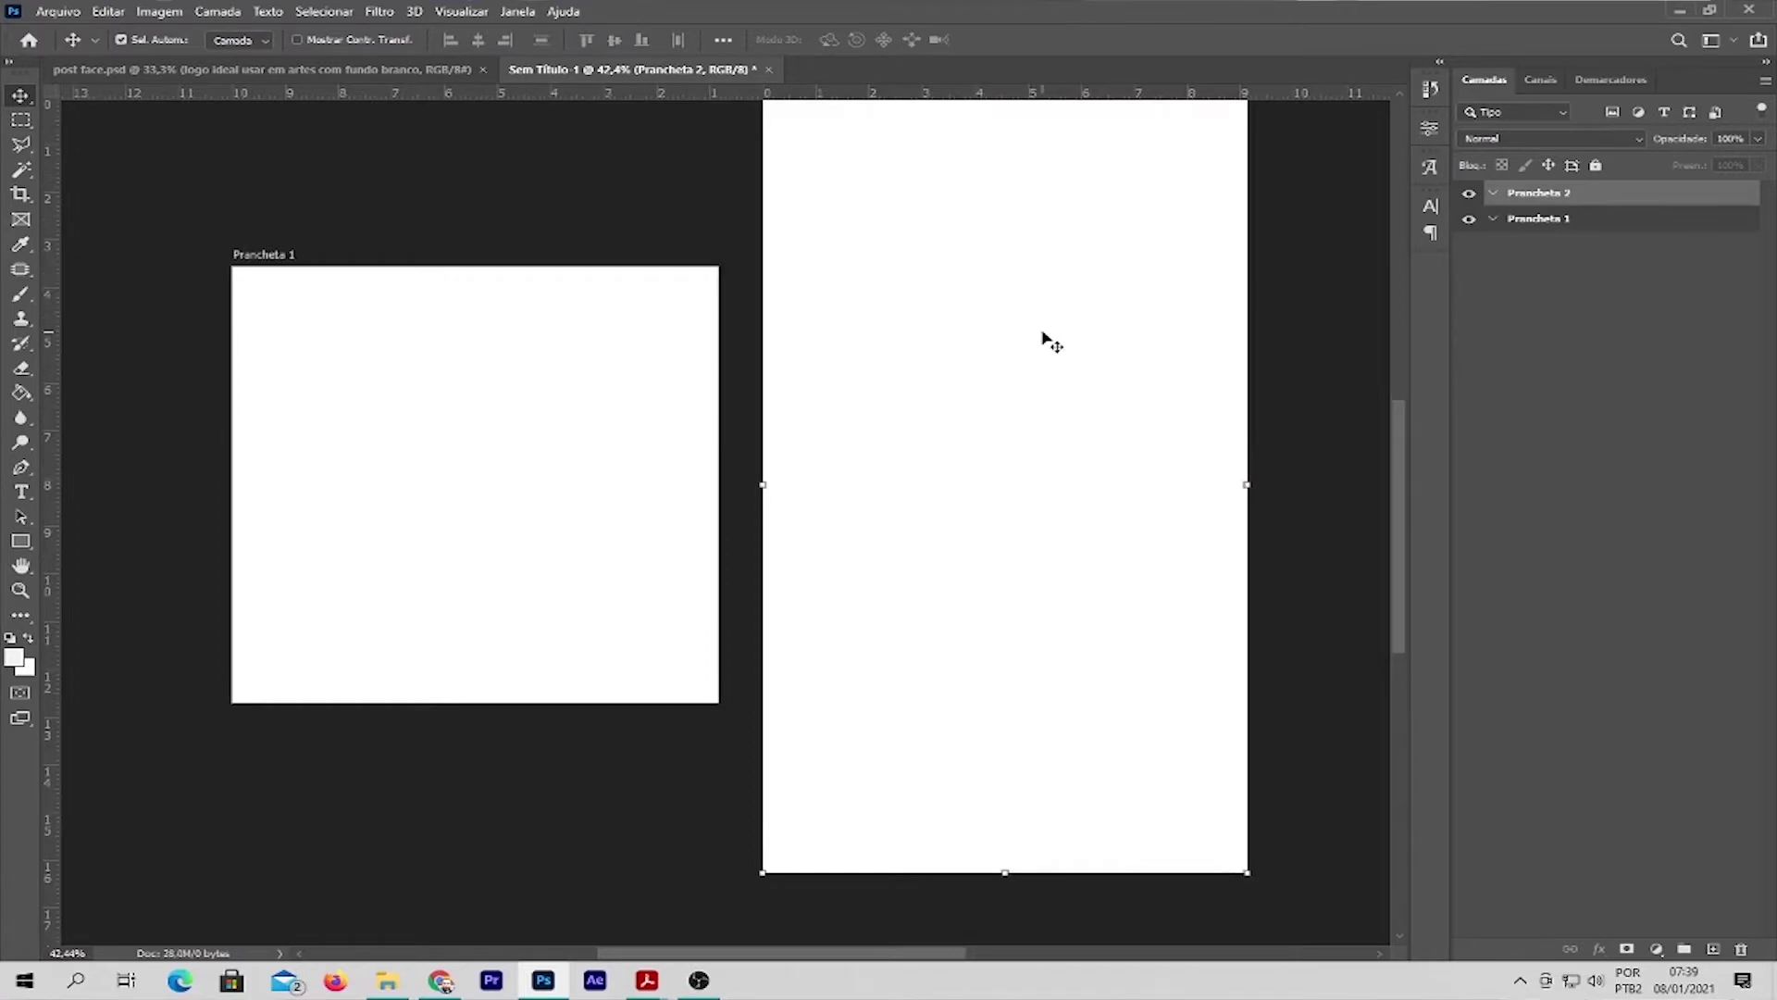
pyautogui.scroll(-3, 1016, 398)
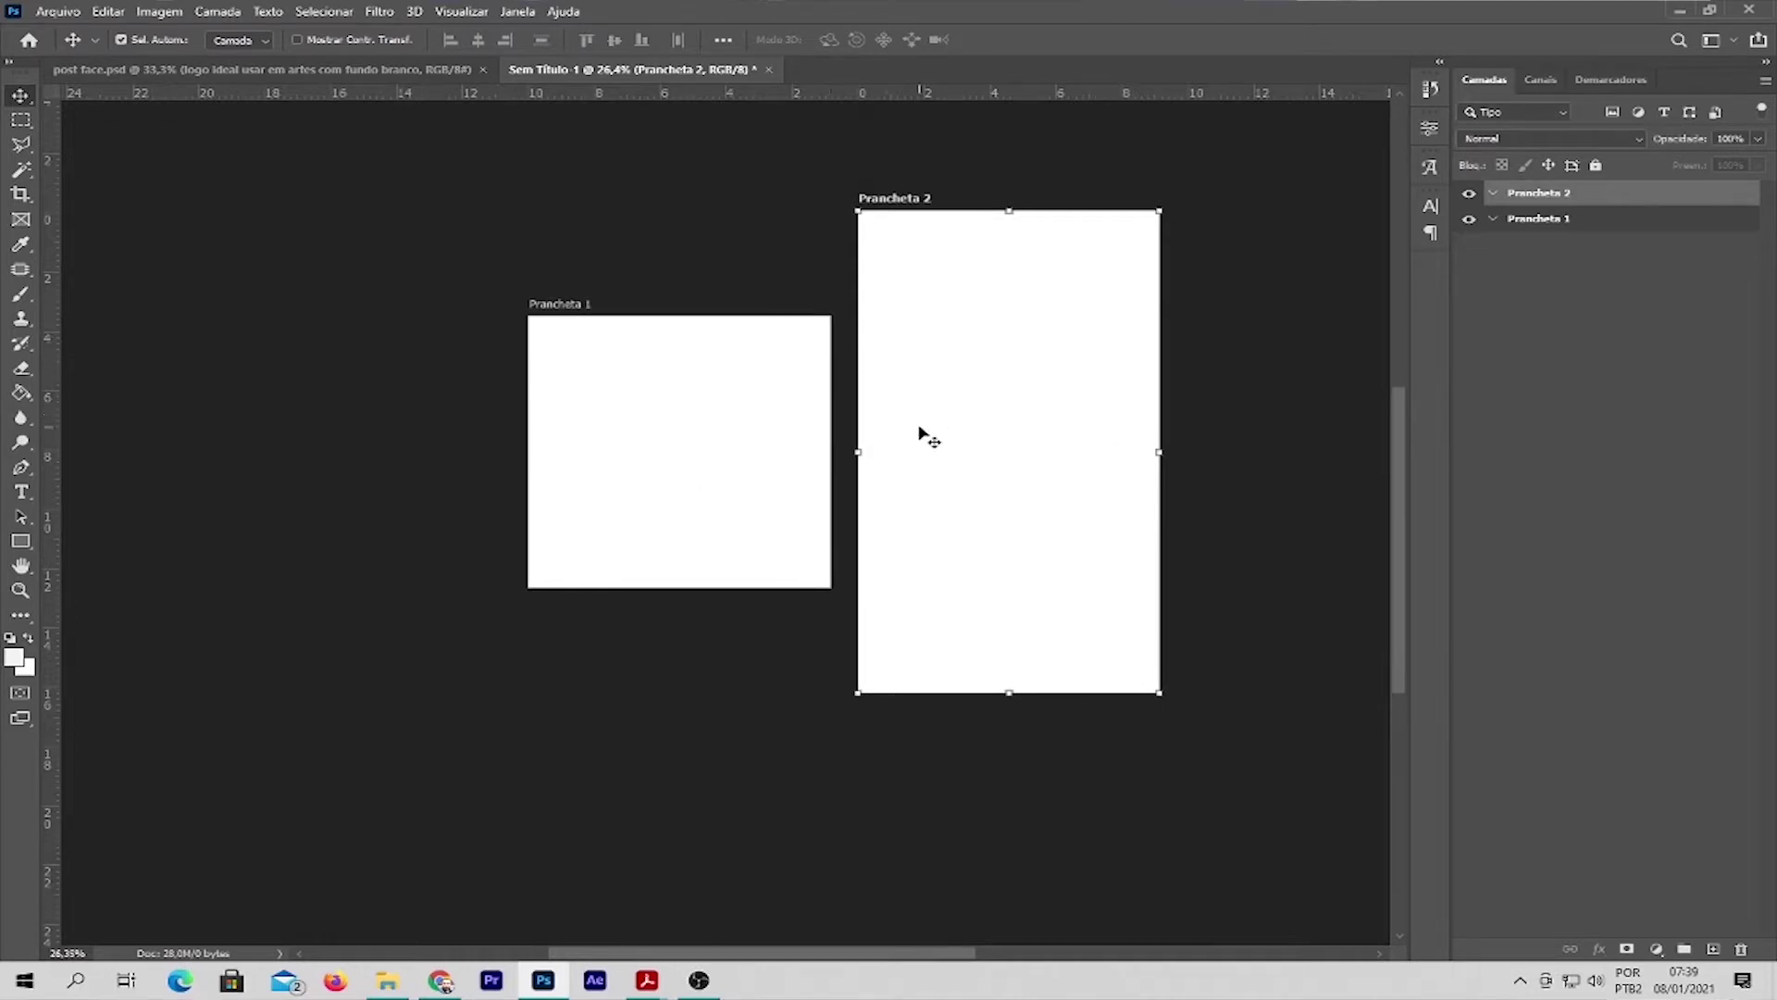
pyautogui.click(337, 81)
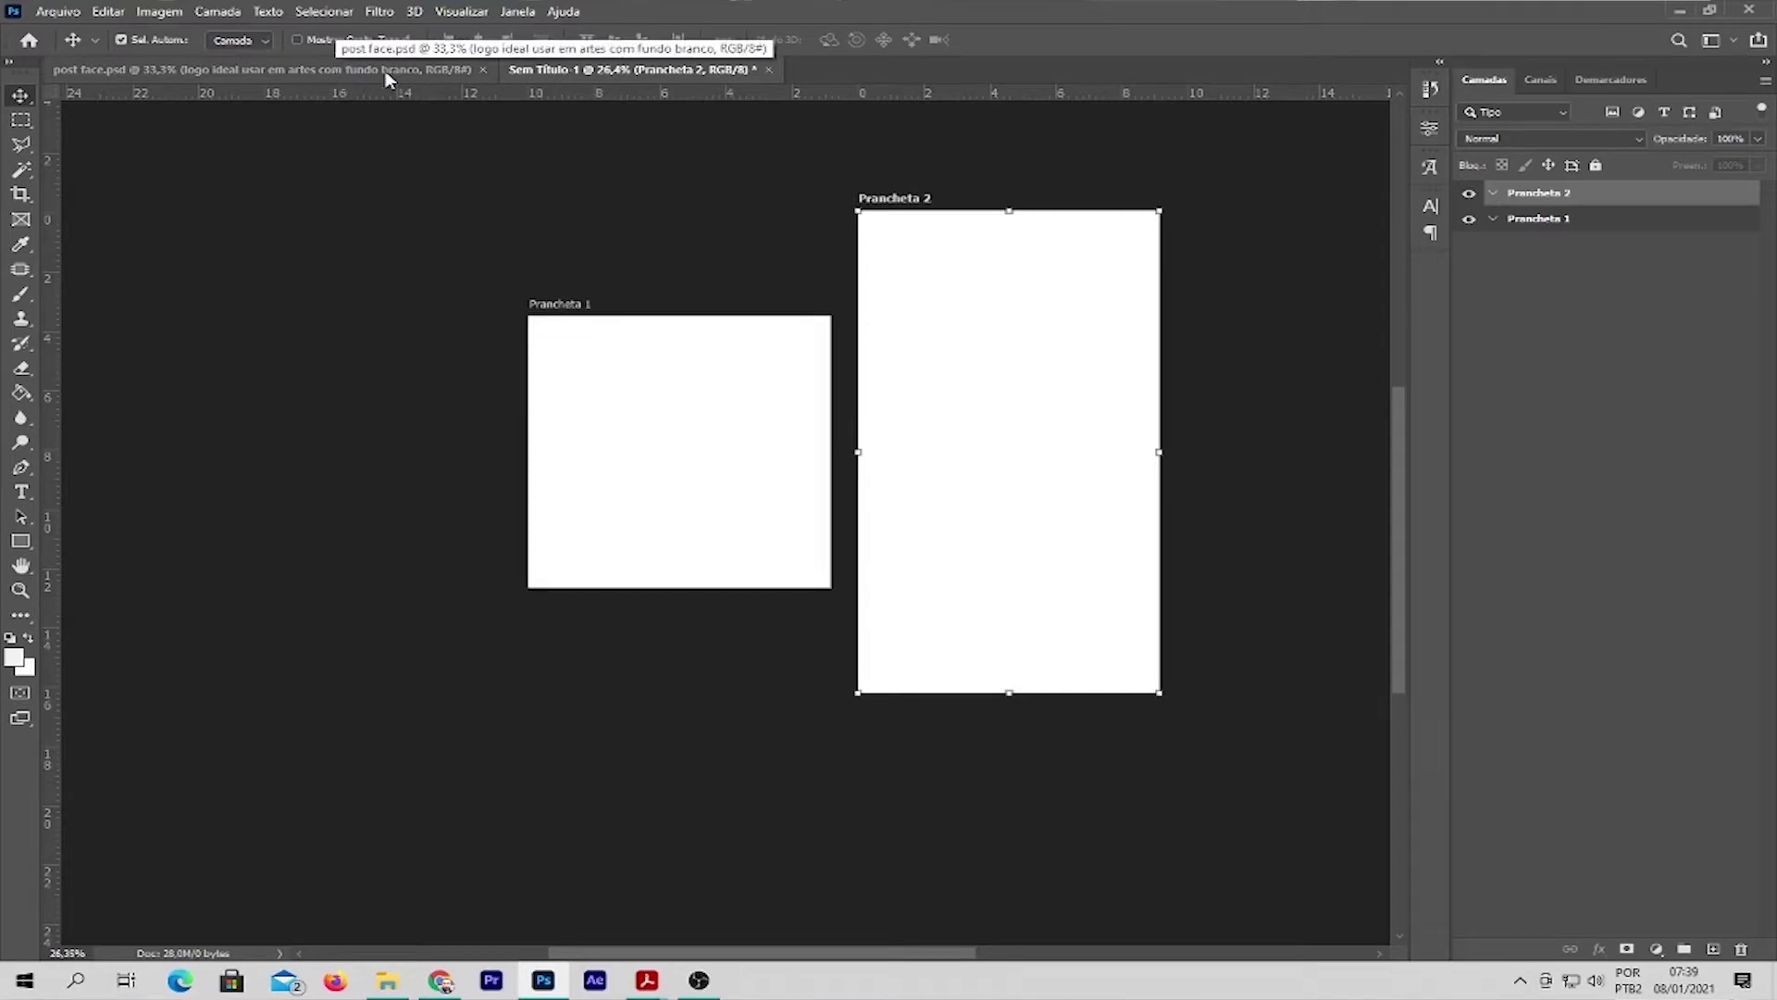
# Step: Select and copy all Figueira post layers from post face.psd, then select Prancheta 1
pyautogui.click(305, 82)
pyautogui.moveTo(282, 152); pyautogui.dragTo(690, 472)
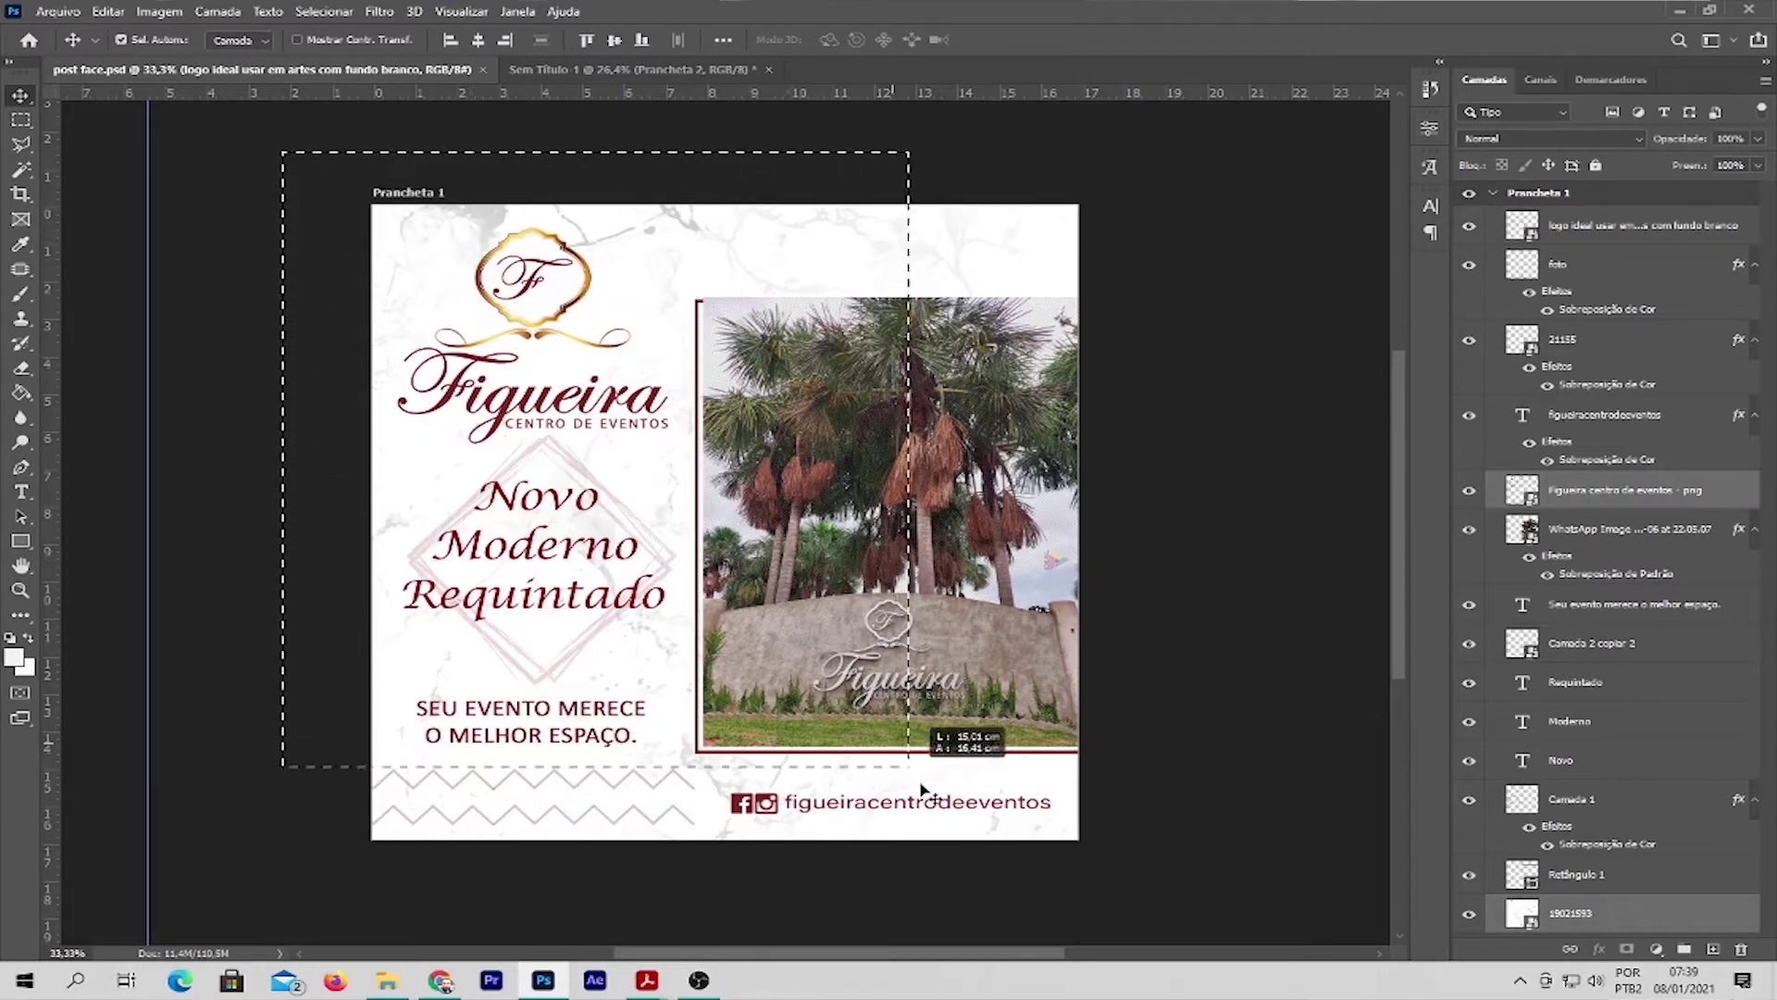
pyautogui.moveTo(690, 472); pyautogui.dragTo(1078, 873)
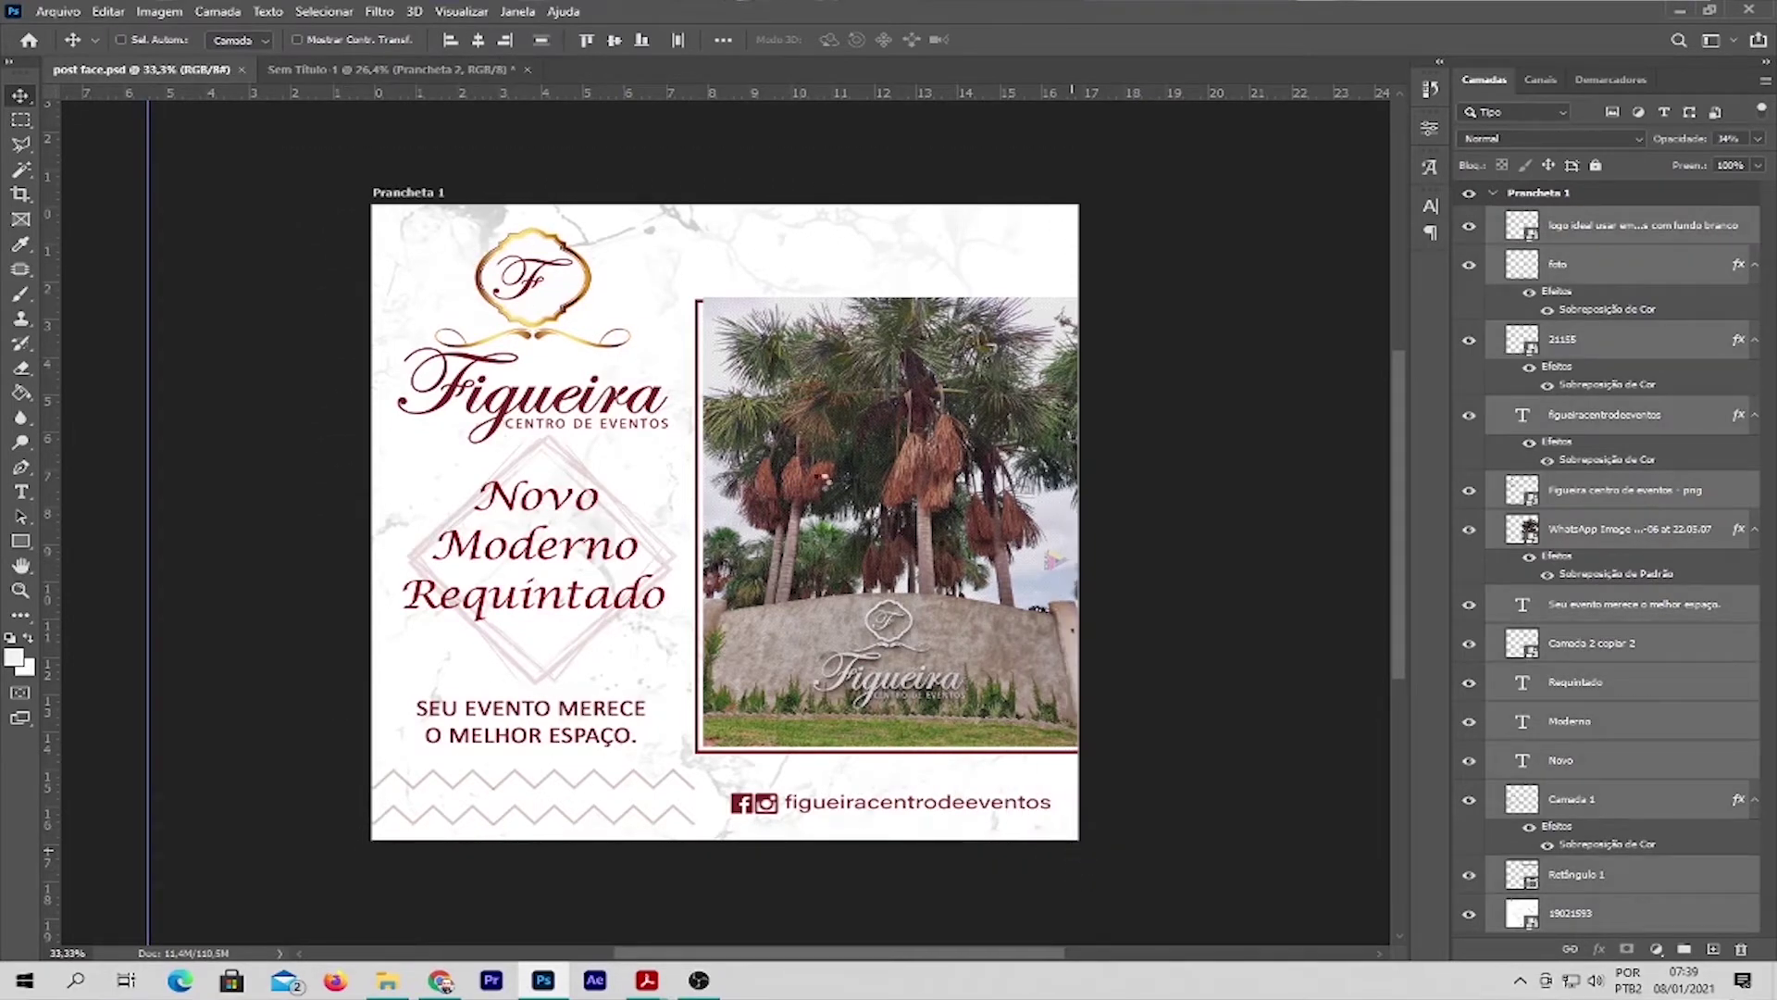
pyautogui.click(389, 69)
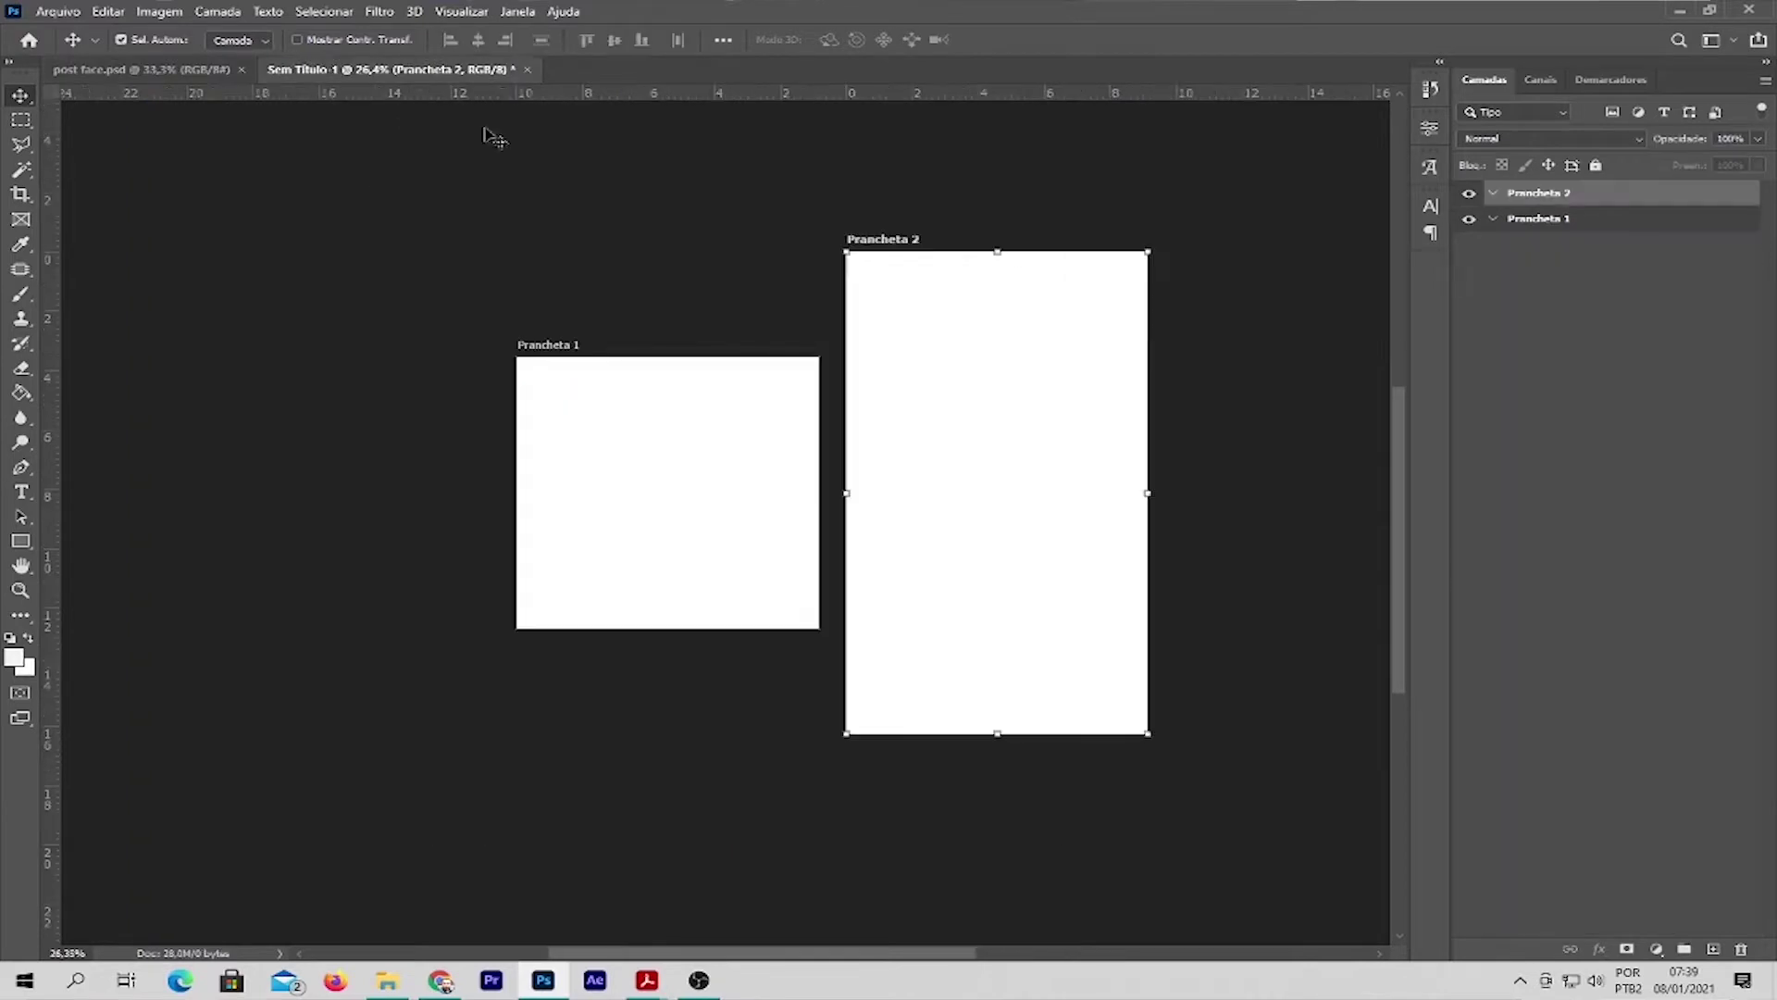
pyautogui.click(648, 461)
# Step: Paste the Figueira post layers into Sem Título 1 and place them above the artboards
pyautogui.scroll(1, 607, 449)
pyautogui.scroll(1, 648, 461)
pyautogui.scroll(-2, 681, 468)
pyautogui.scroll(4, 689, 462)
pyautogui.scroll(1, 741, 448)
pyautogui.scroll(1, 765, 445)
pyautogui.scroll(-1, 766, 446)
pyautogui.scroll(-2, 766, 448)
pyautogui.scroll(1, 765, 446)
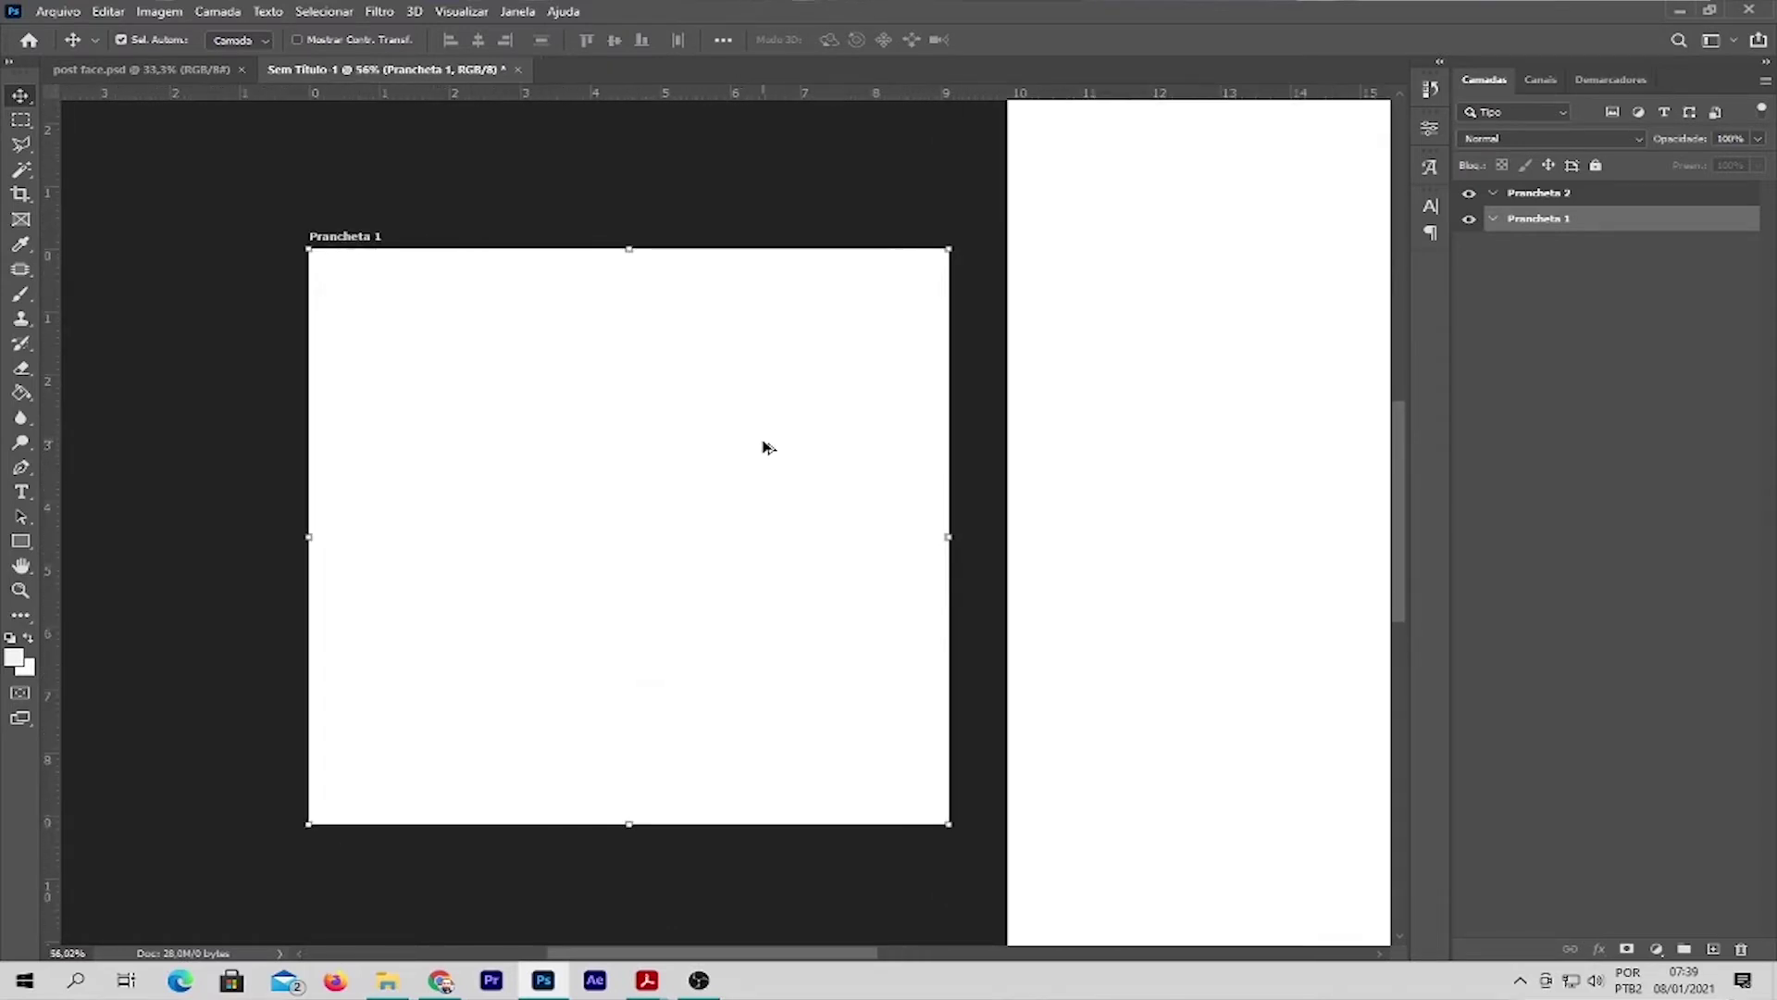
pyautogui.scroll(-5, 1095, 453)
pyautogui.hotkey('ctrl', 'v')
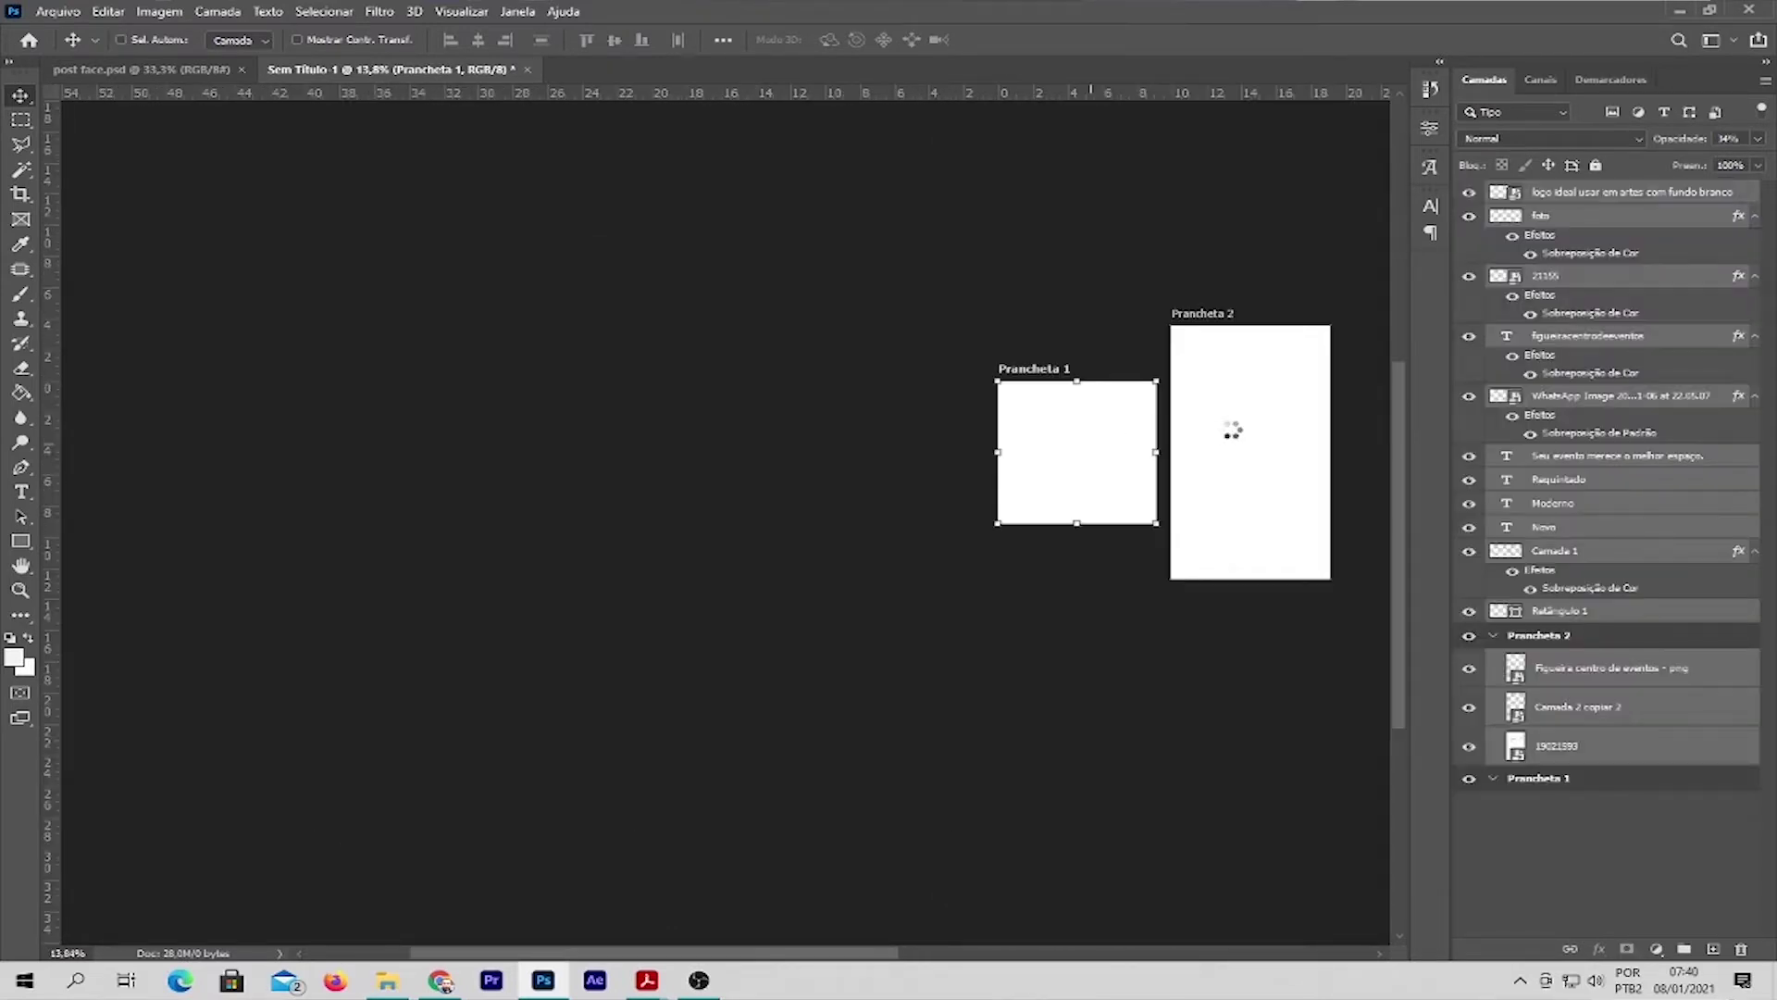
pyautogui.moveTo(1360, 435); pyautogui.dragTo(793, 451)
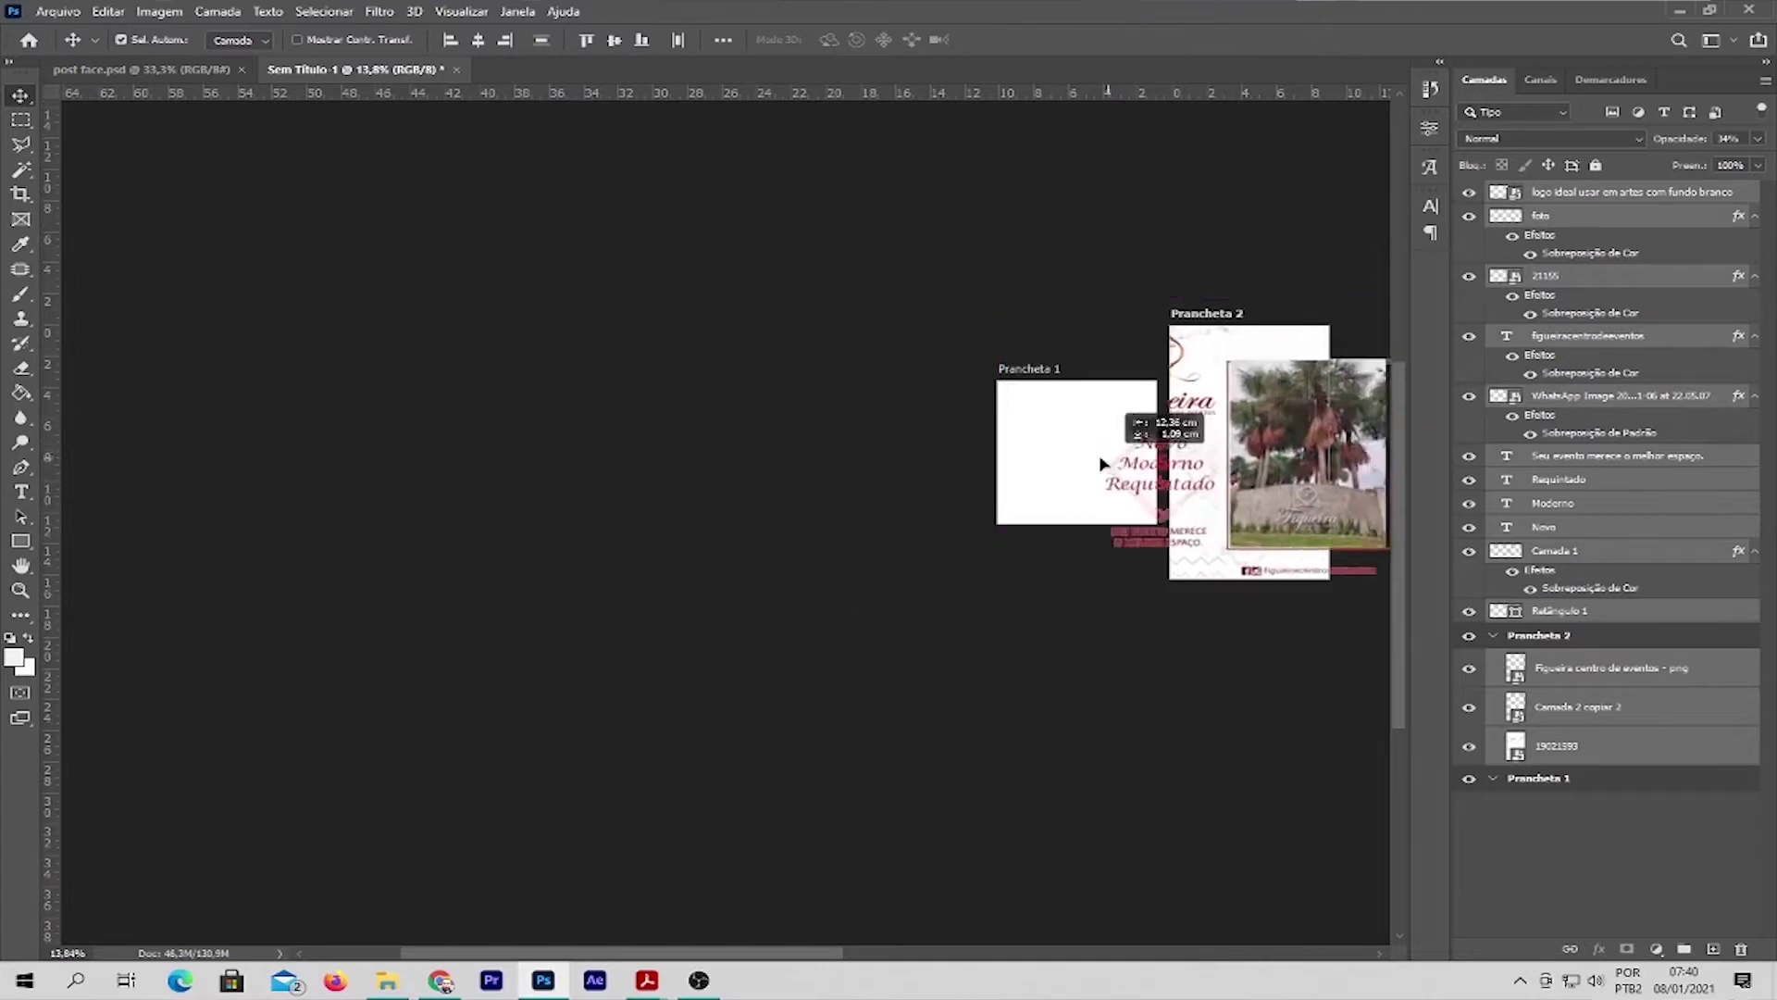
pyautogui.moveTo(811, 443)
pyautogui.mouseDown()
pyautogui.moveTo(985, 248)
pyautogui.moveTo(898, 203)
pyautogui.mouseUp()
pyautogui.scroll(3, 1230, 337)
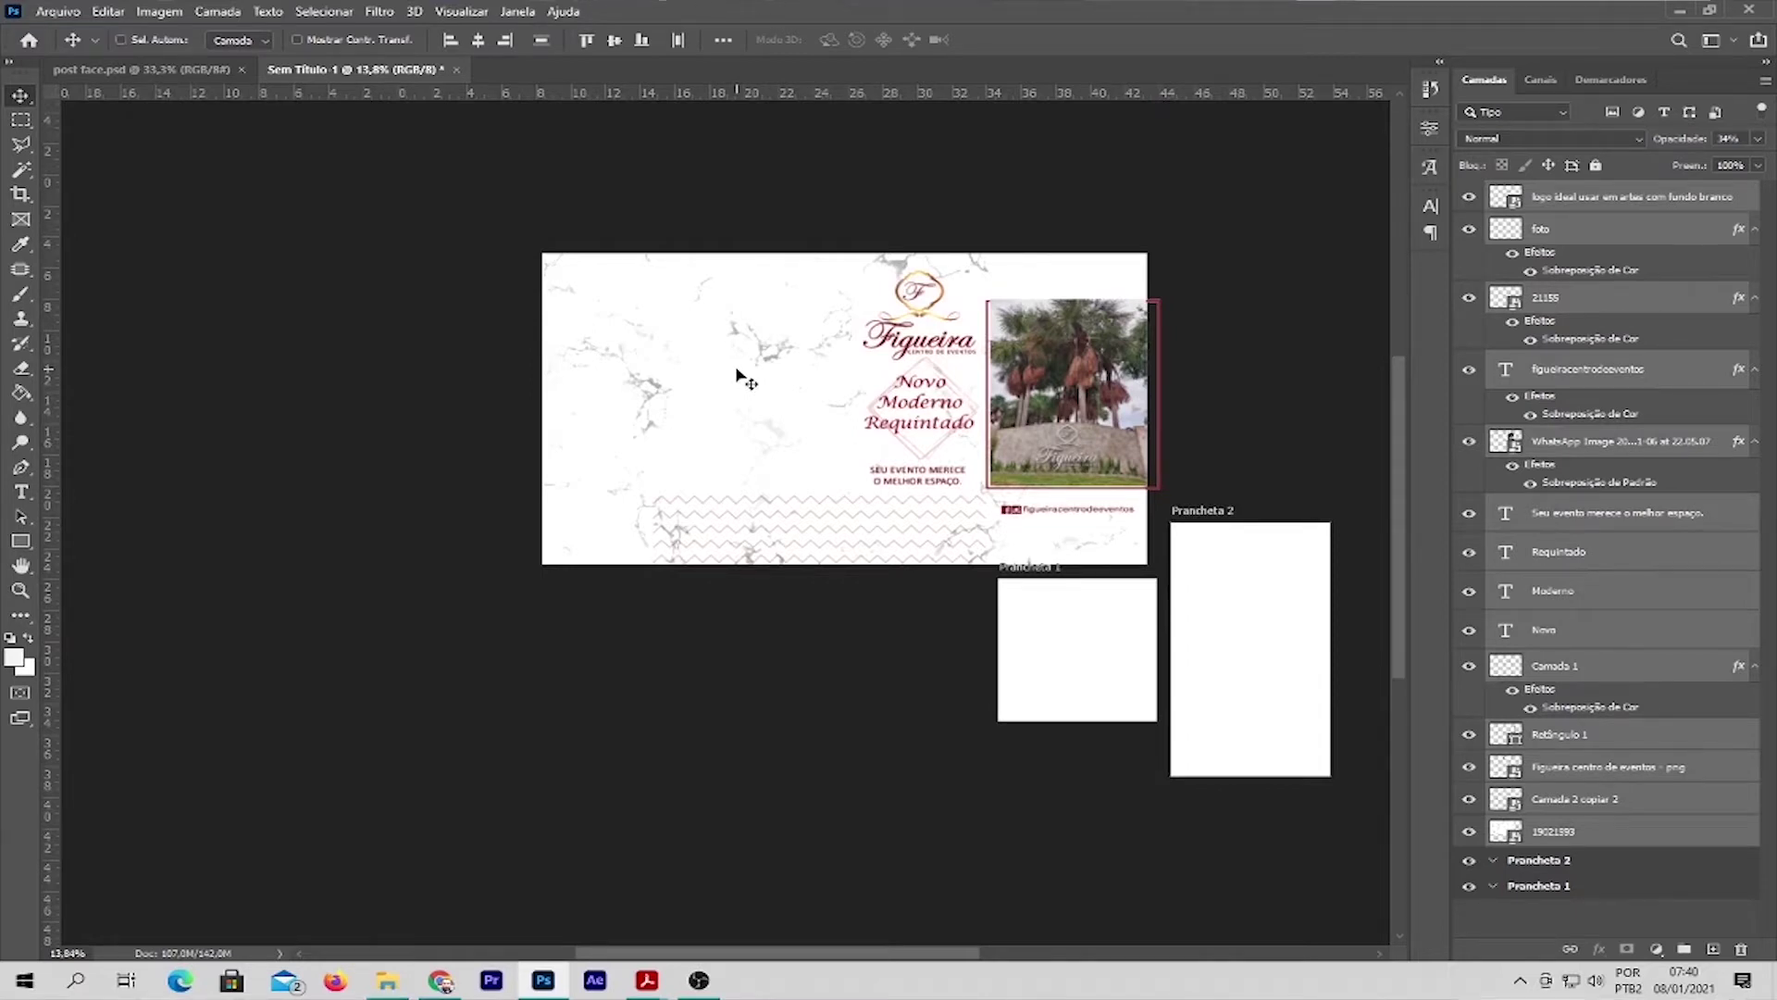
# Step: Scale the pasted Figueira artwork down and move it to fit inside Prancheta 1
pyautogui.hotkey('ctrl', 't')
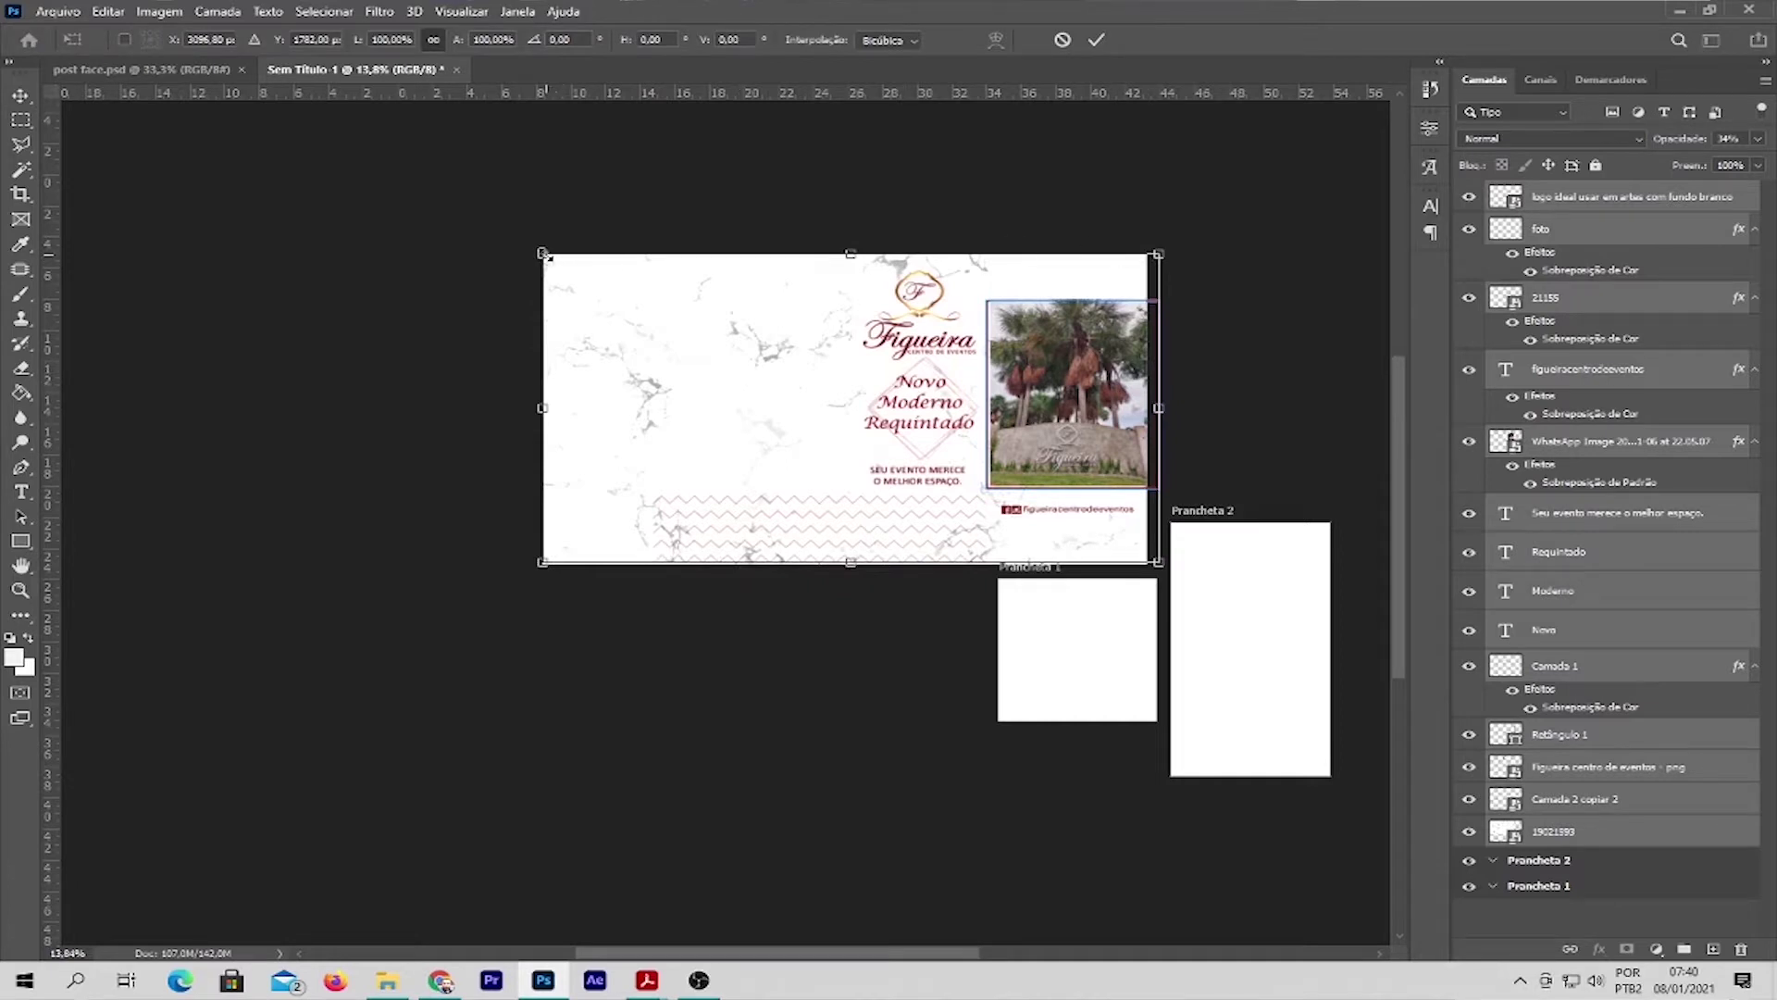
pyautogui.moveTo(543, 254); pyautogui.dragTo(743, 354)
pyautogui.moveTo(877, 391)
pyautogui.mouseDown()
pyautogui.moveTo(872, 575)
pyautogui.moveTo(877, 543)
pyautogui.mouseUp()
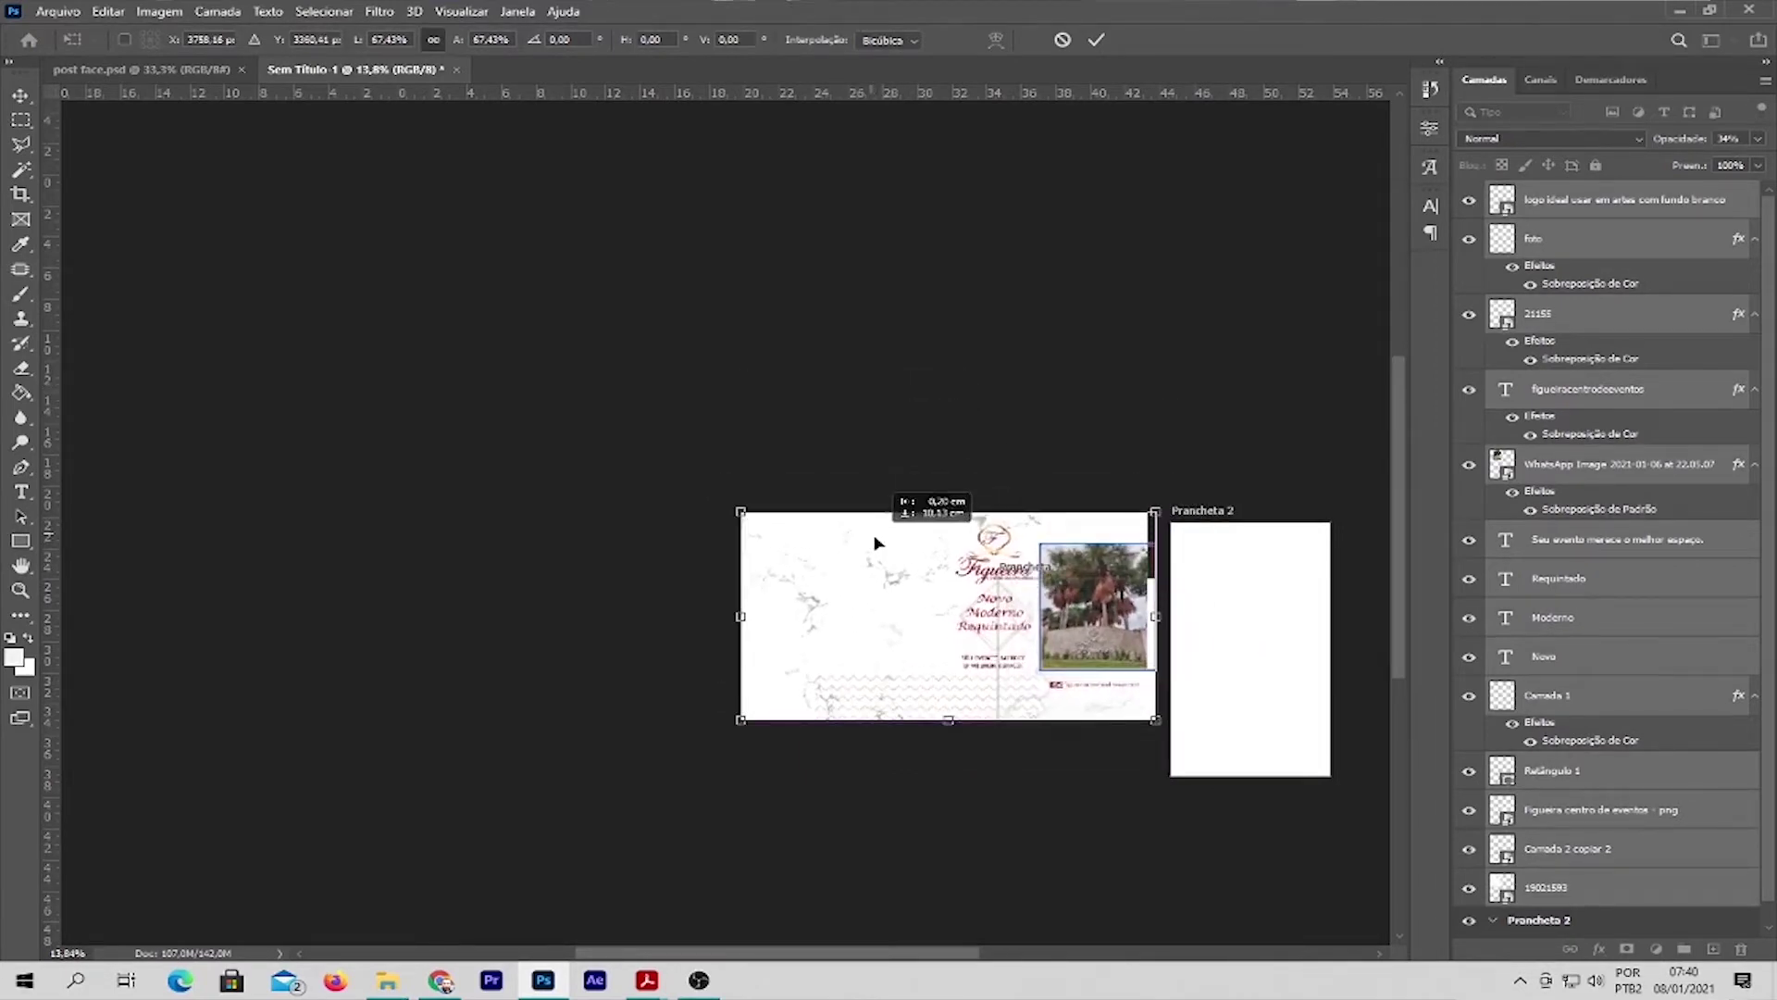
pyautogui.scroll(3, 1122, 520)
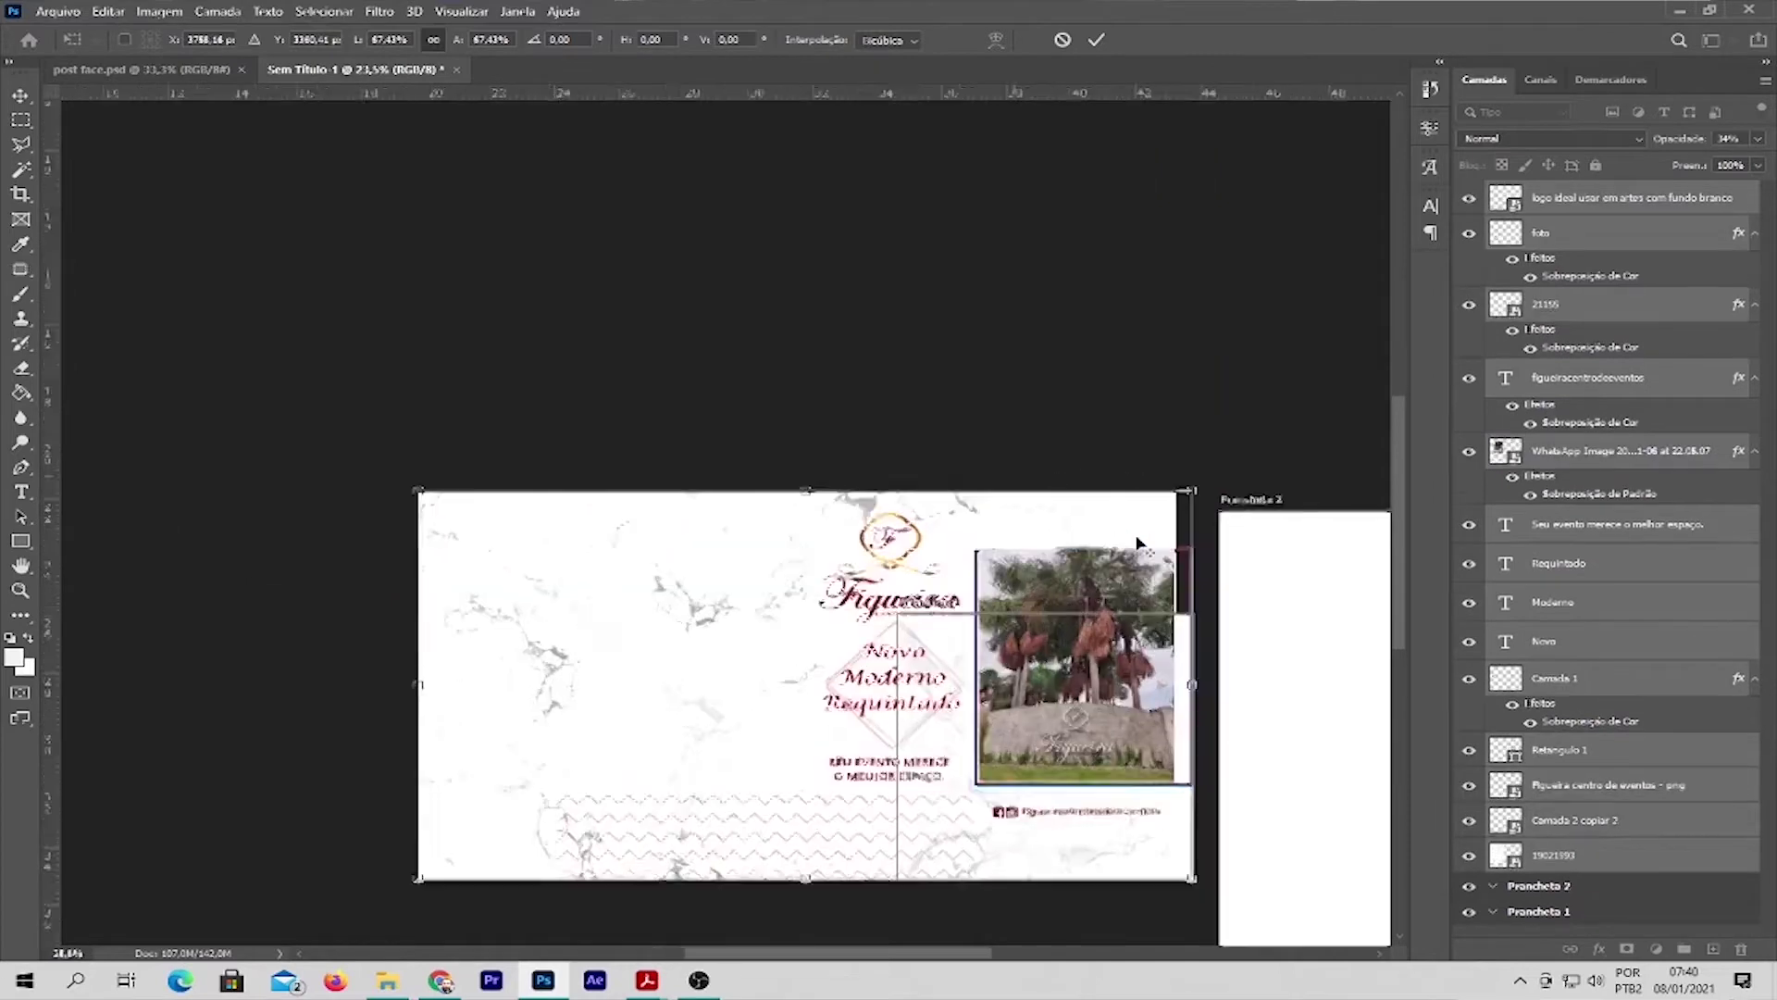
pyautogui.scroll(2, 1137, 541)
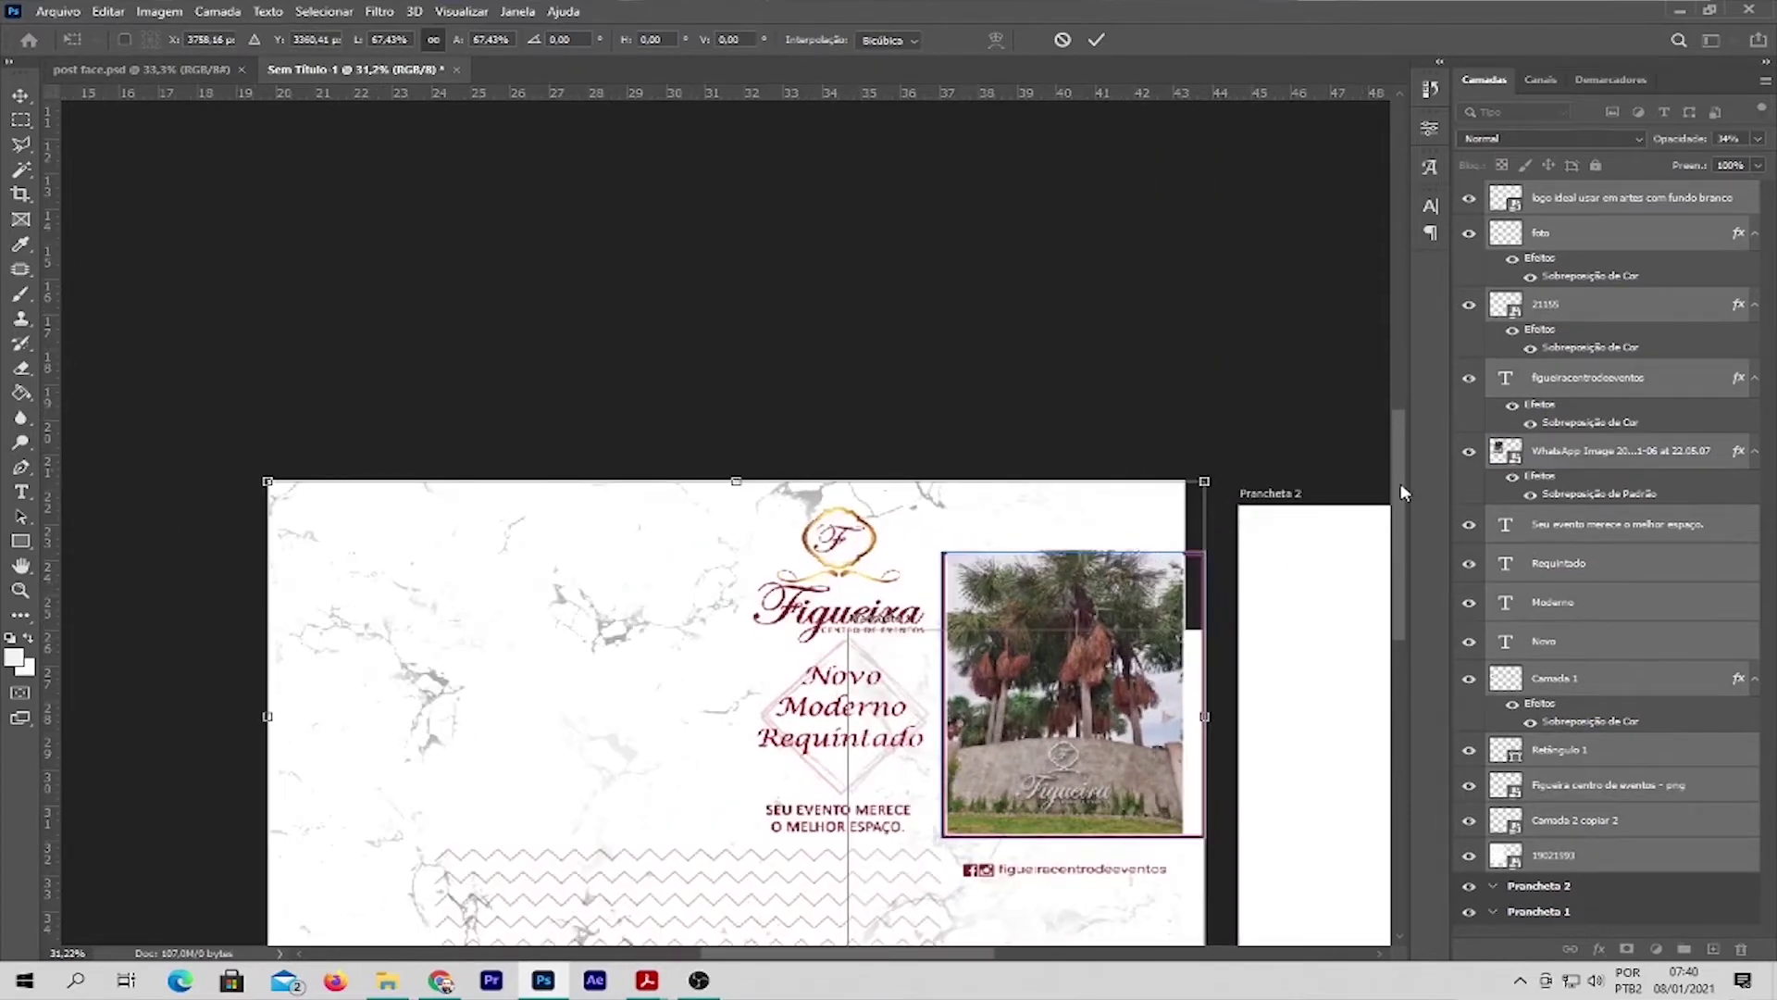
pyautogui.moveTo(1402, 492); pyautogui.dragTo(1394, 559)
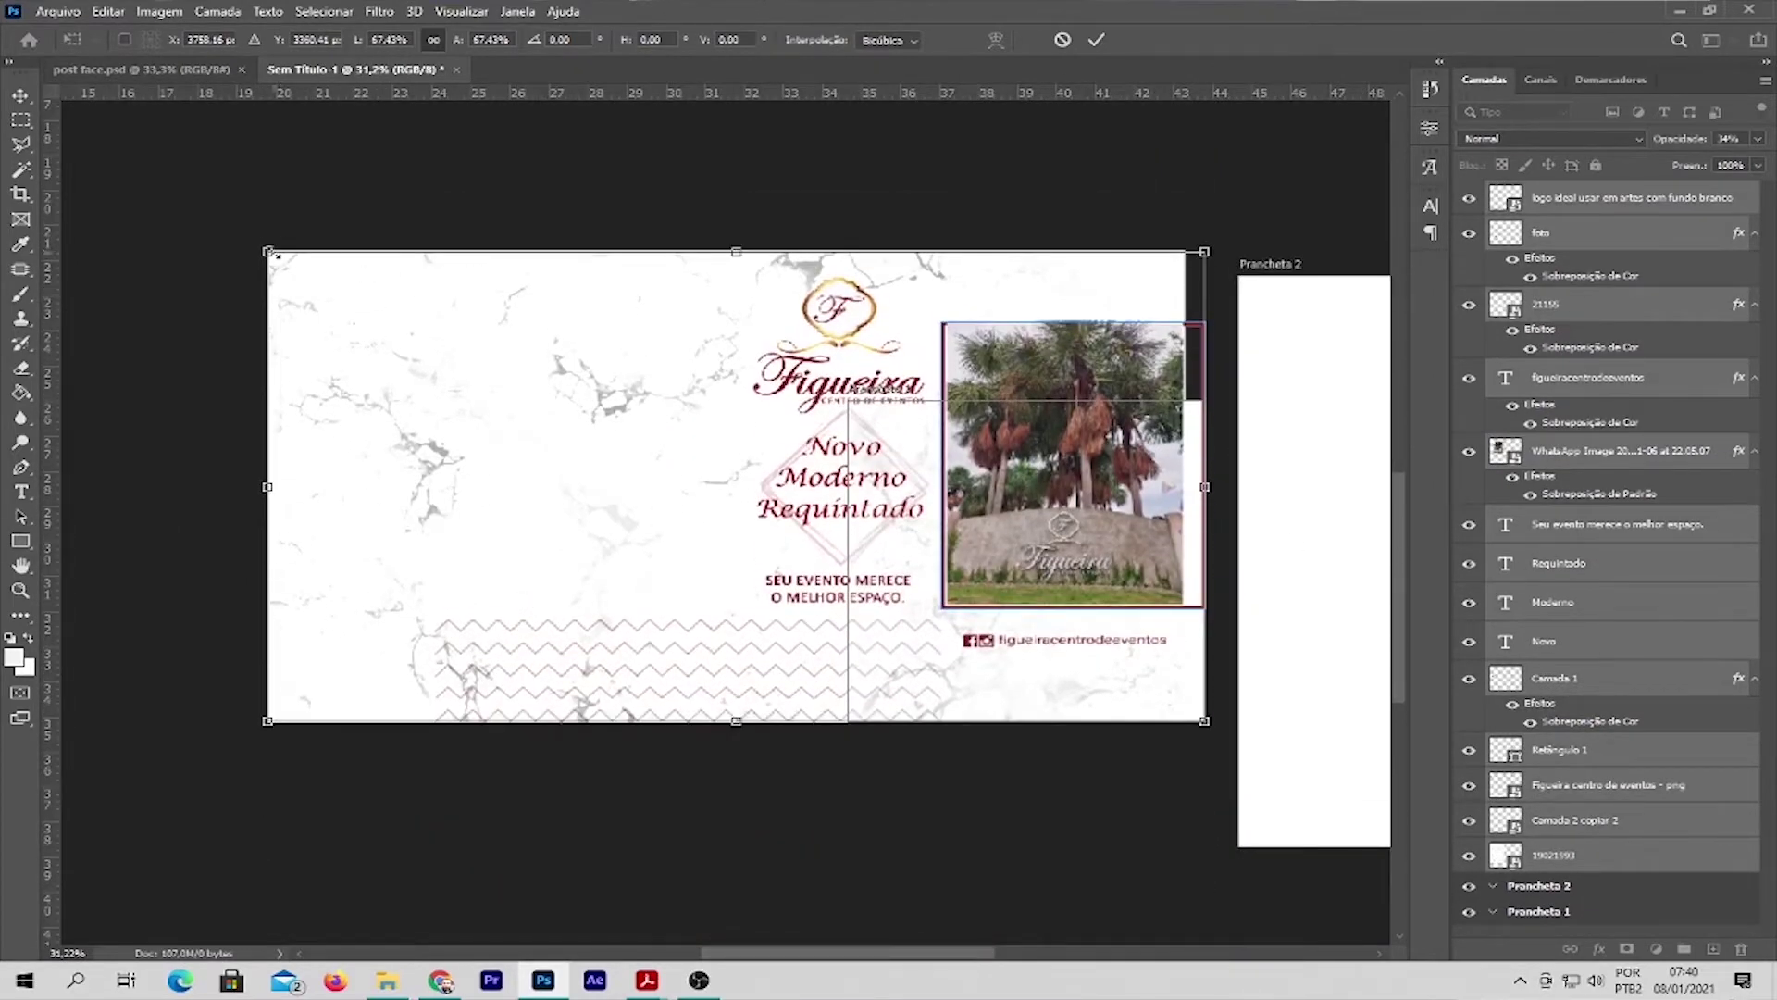
pyautogui.moveTo(269, 252); pyautogui.dragTo(520, 455)
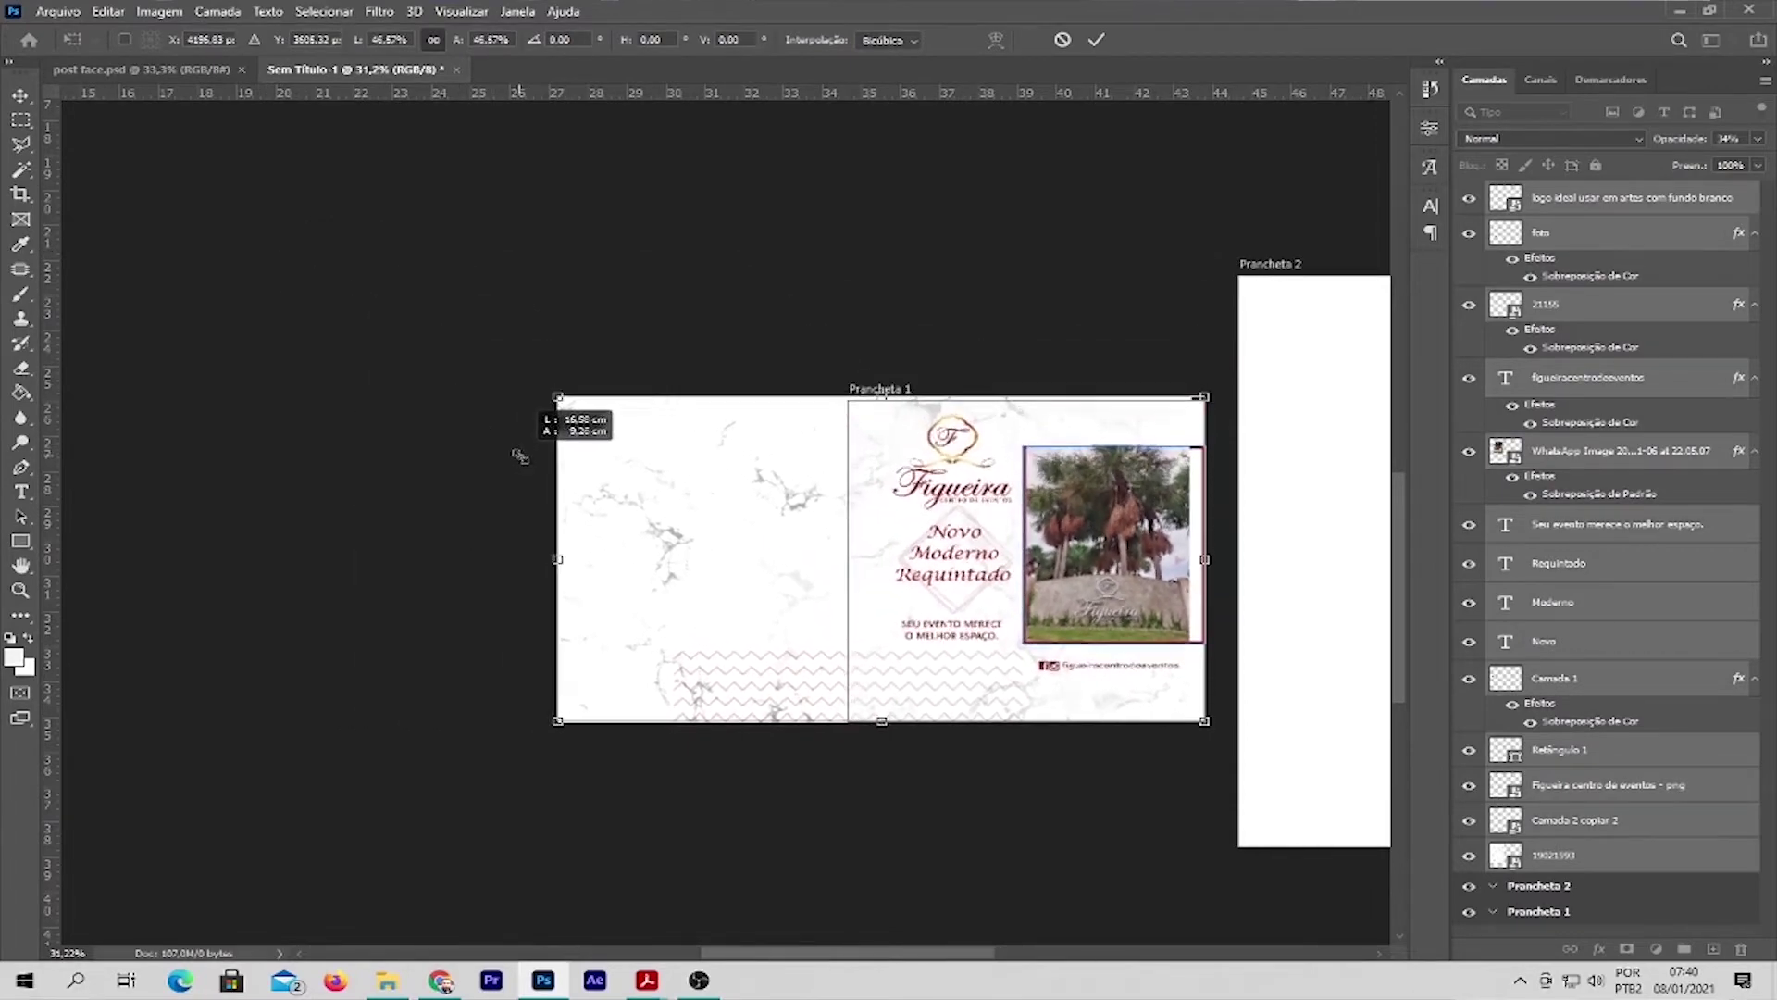
pyautogui.moveTo(520, 455); pyautogui.dragTo(510, 456)
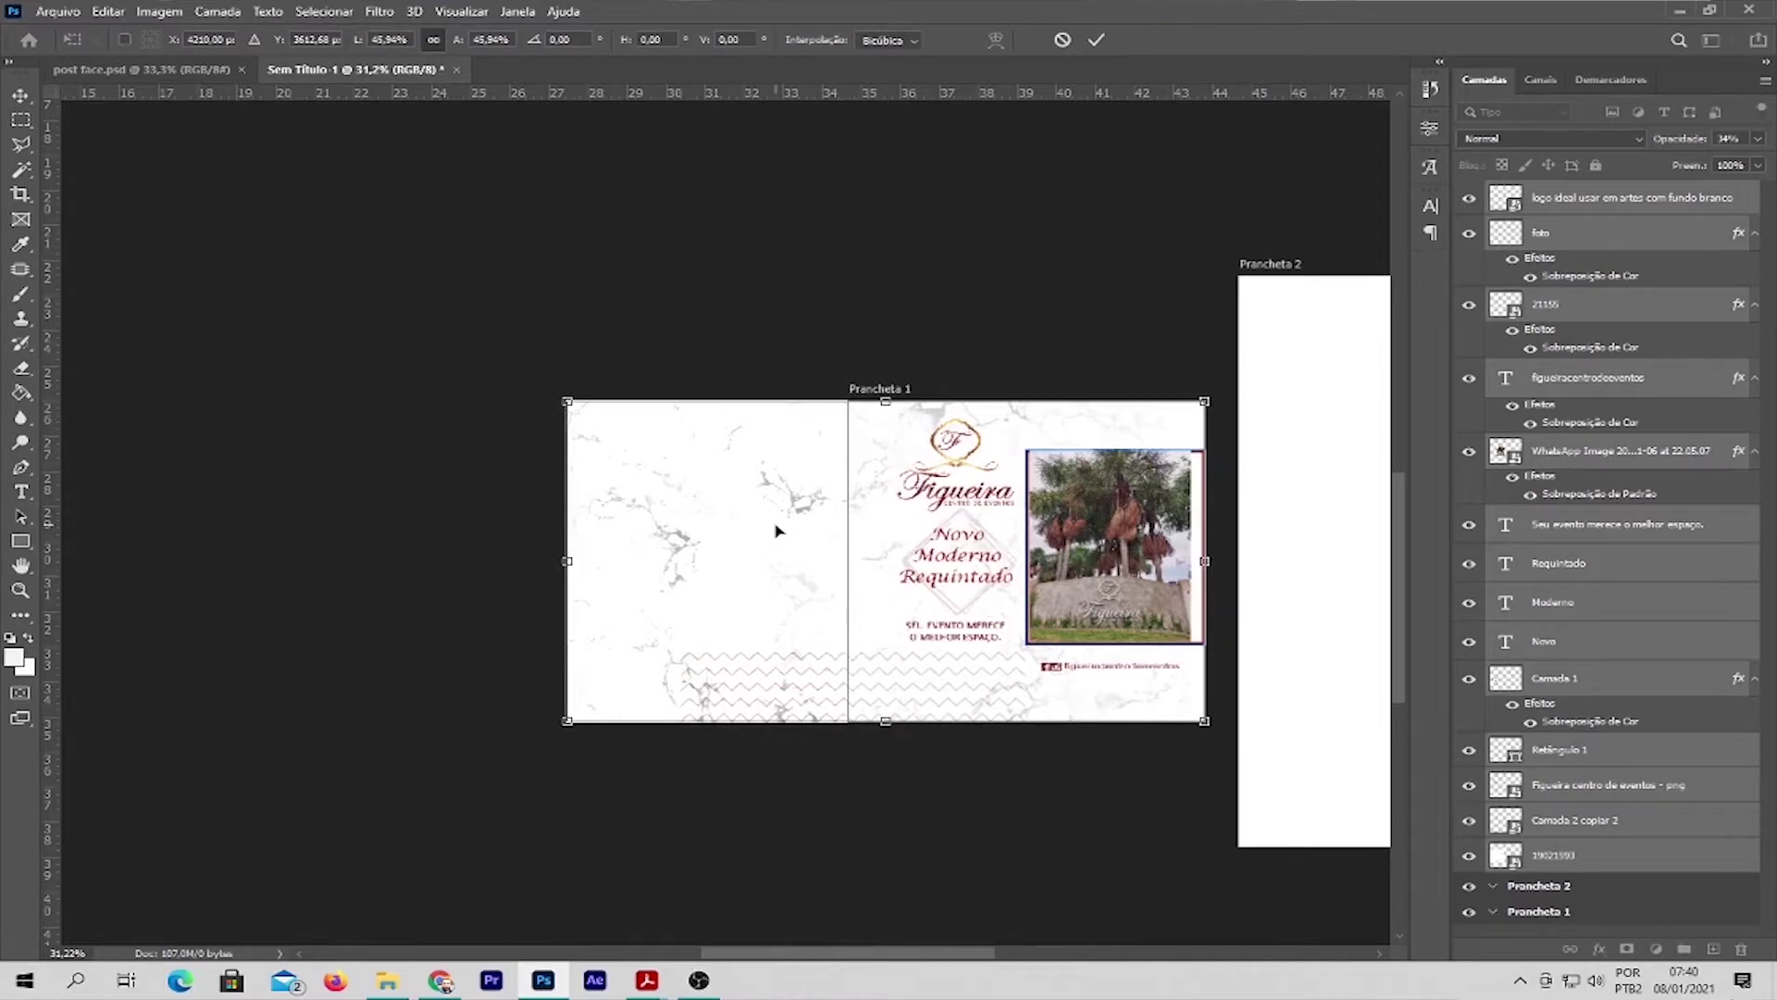
pyautogui.scroll(3, 1009, 525)
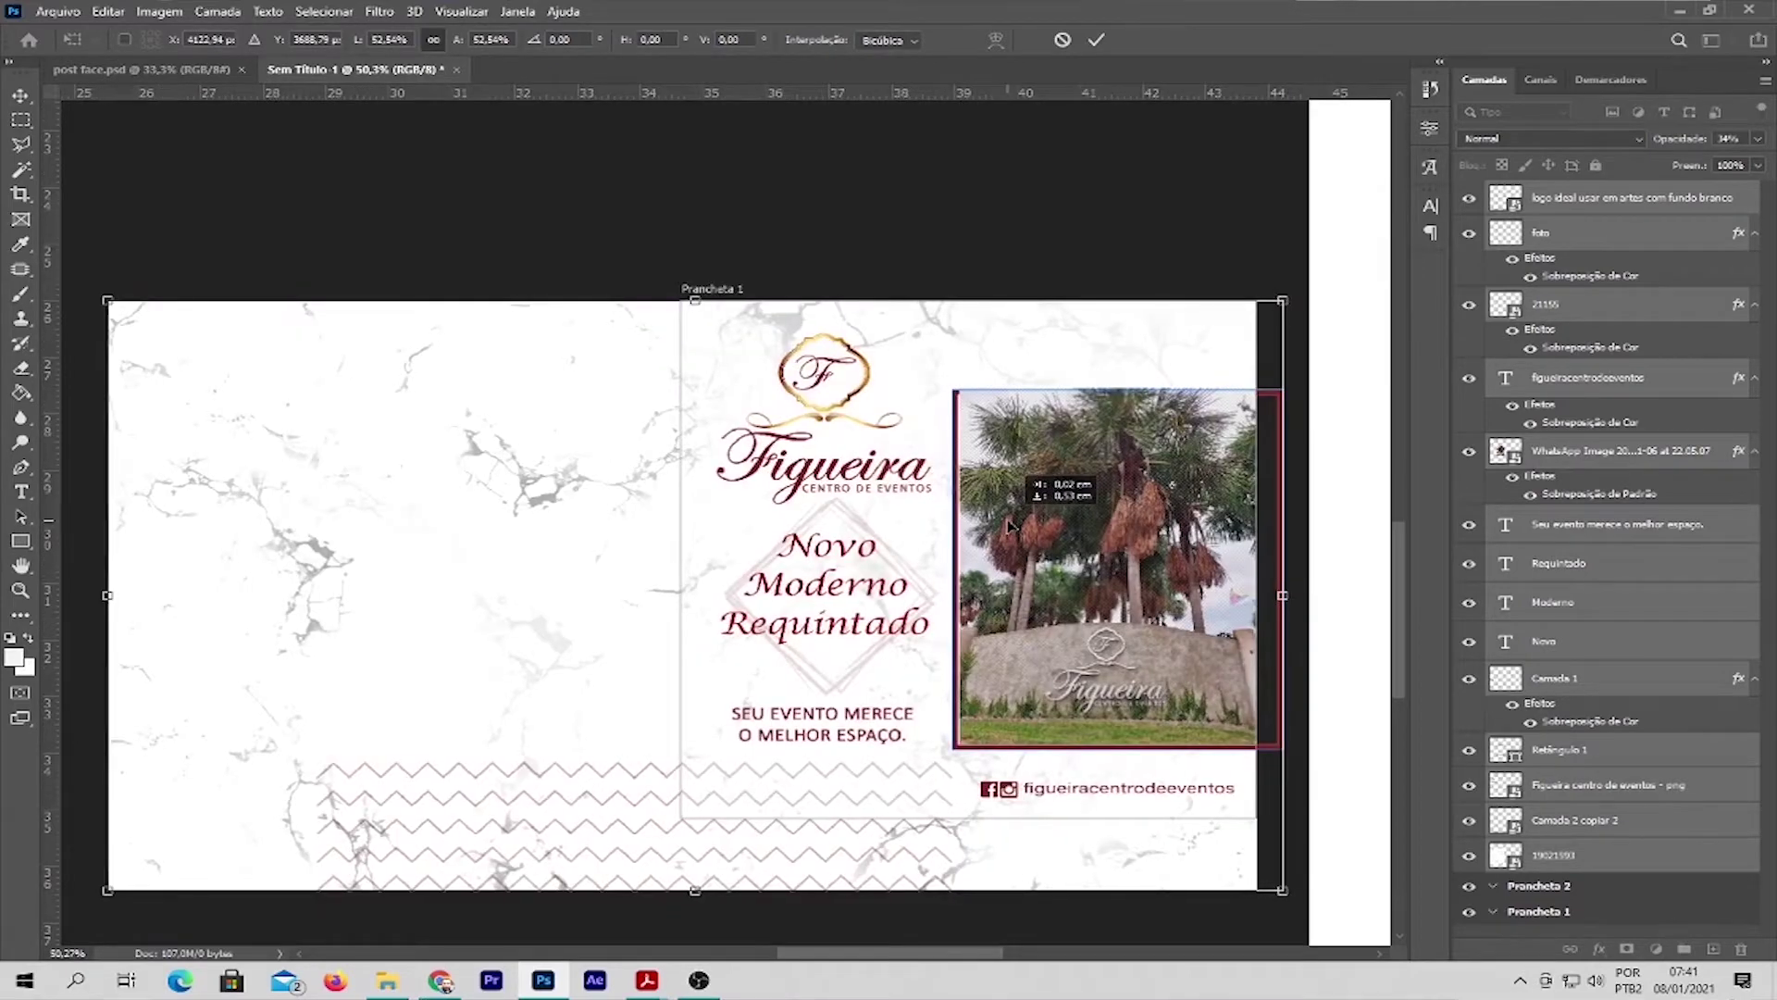
pyautogui.scroll(-2, 1000, 525)
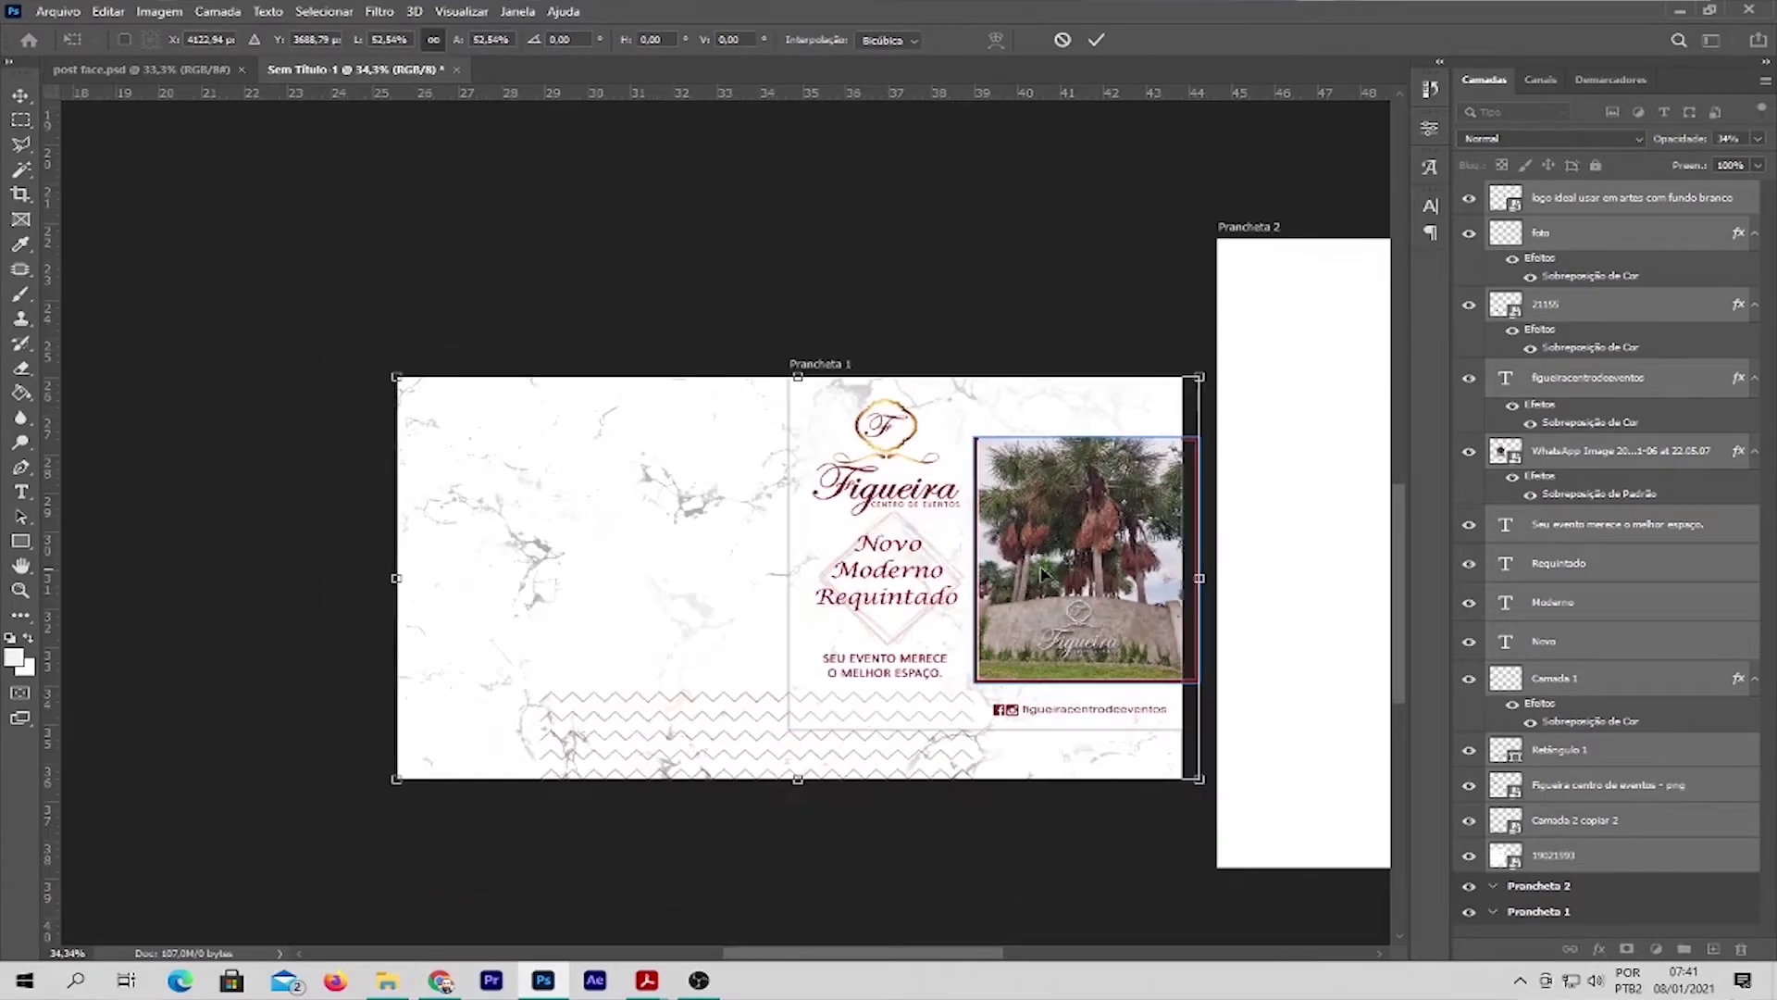
pyautogui.scroll(1, 1153, 606)
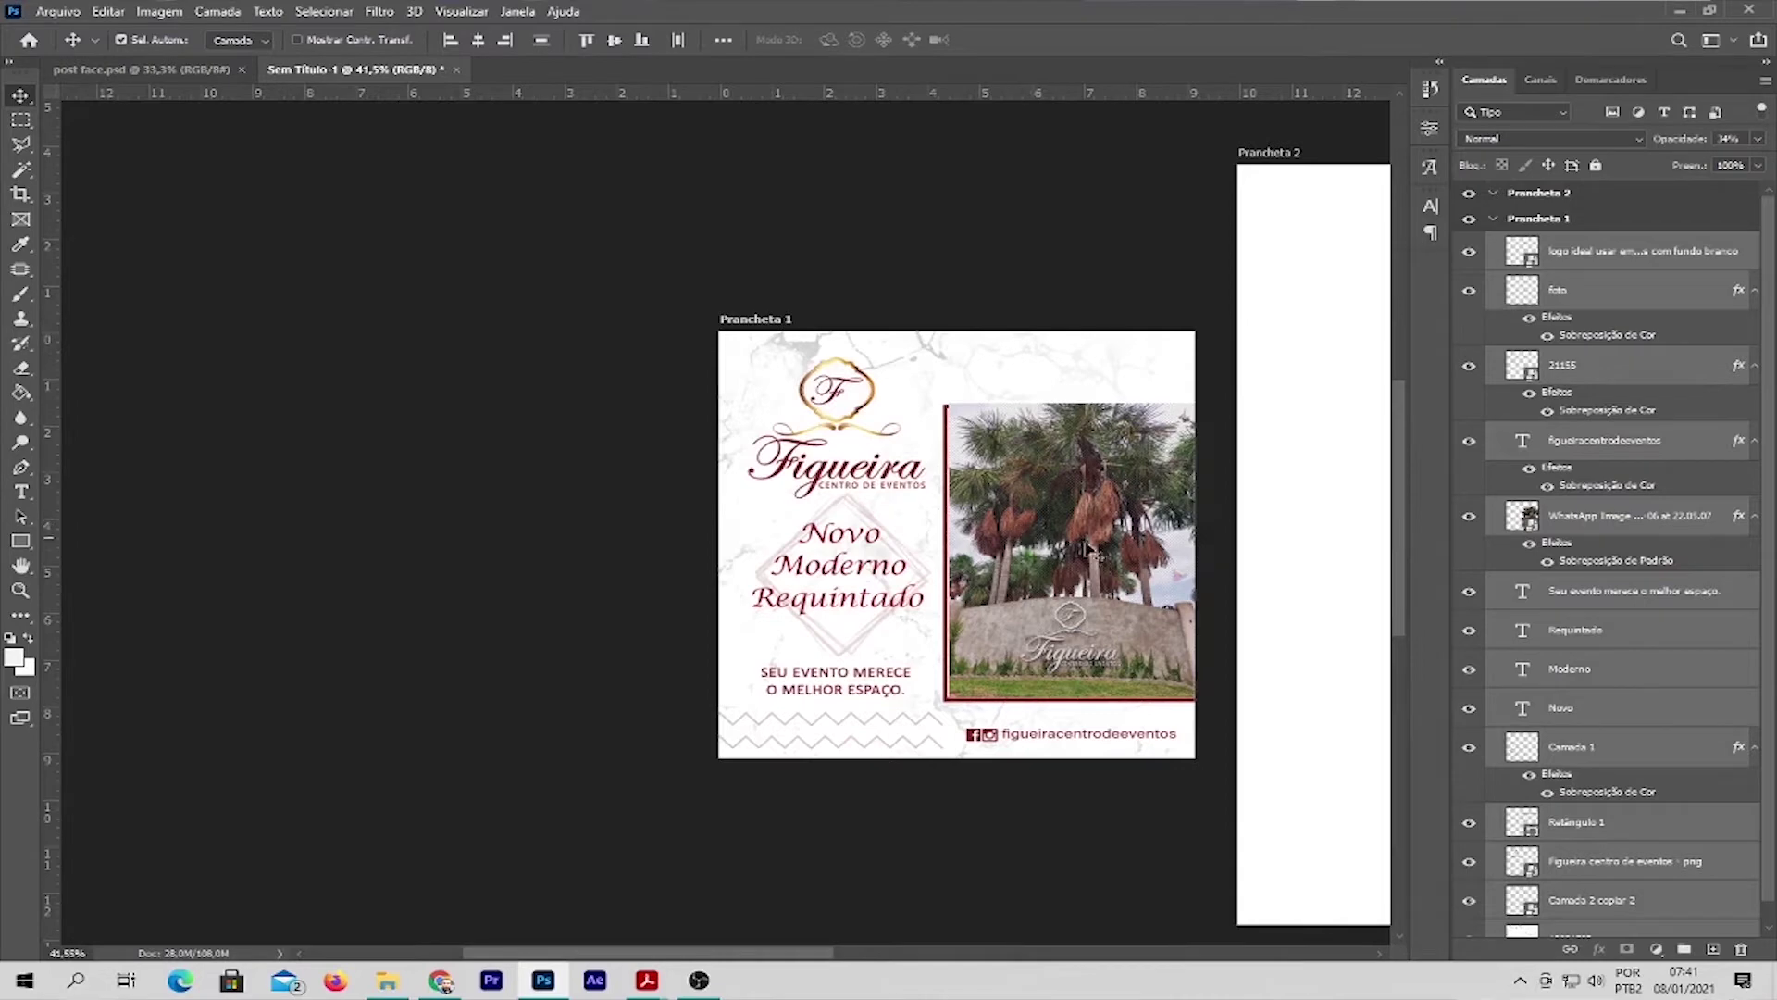
# Step: Pan to show both artboards and start dragging a copy of the Prancheta 1 design upward
pyautogui.scroll(2, 1323, 550)
pyautogui.scroll(-3, 1277, 583)
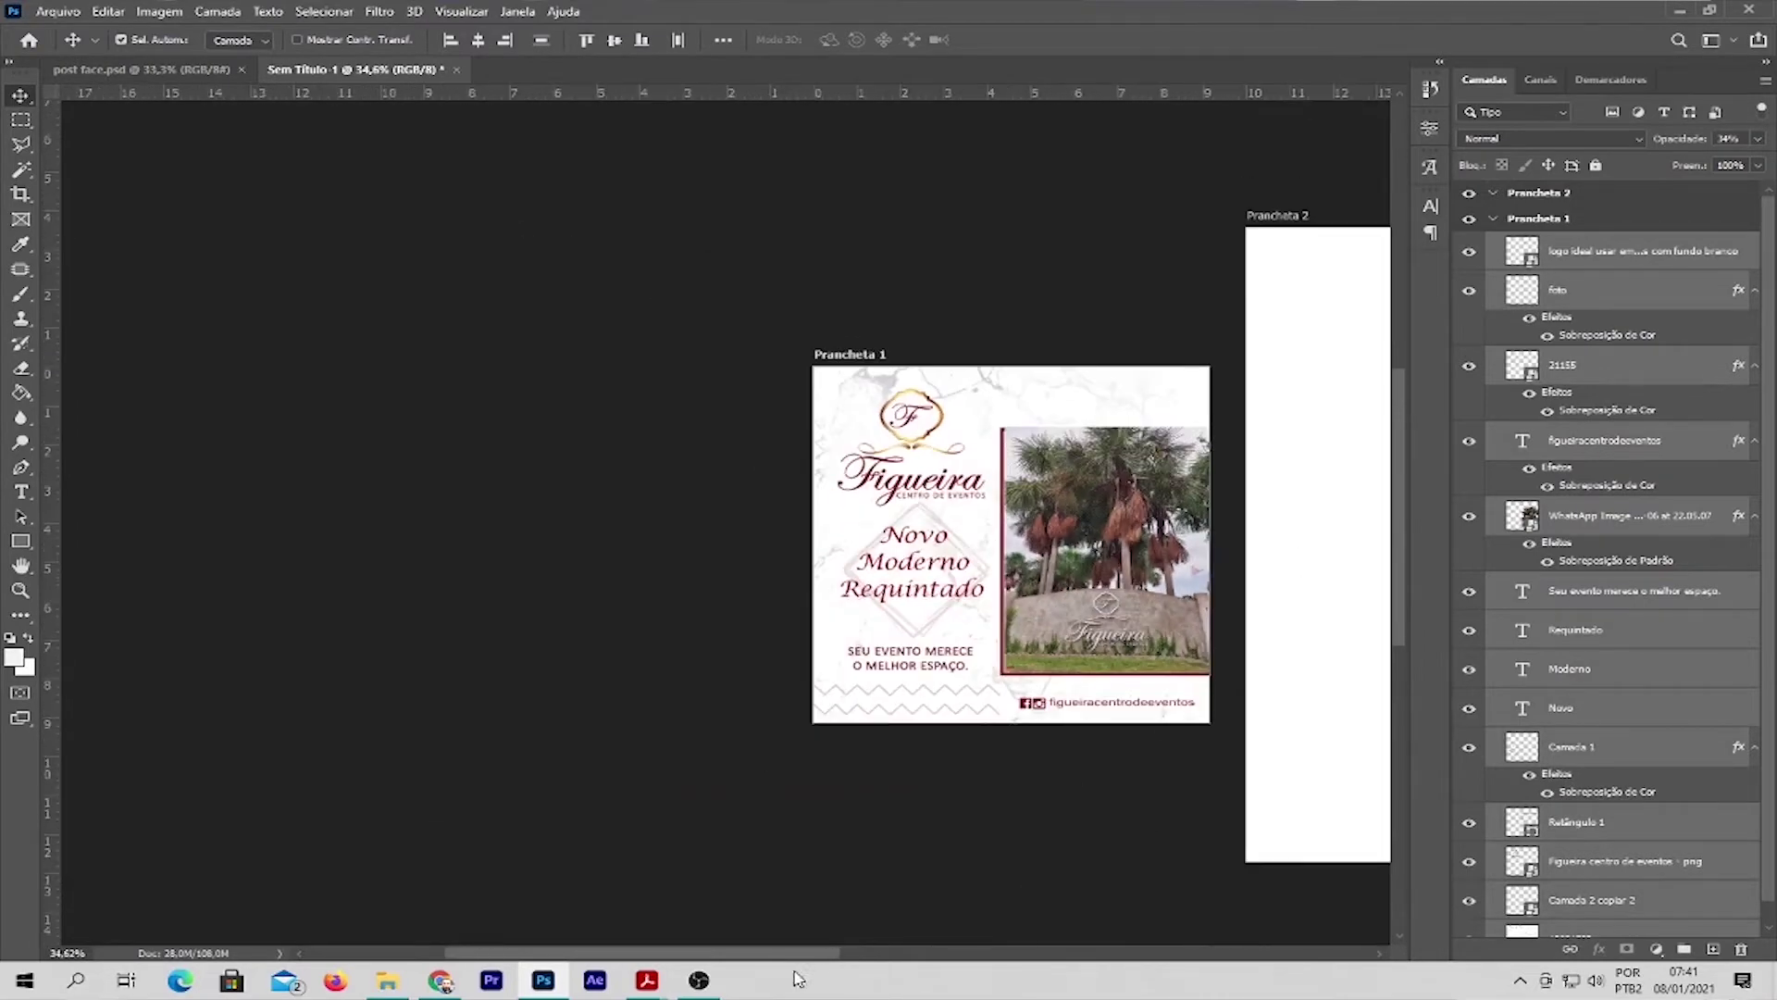
pyautogui.moveTo(778, 953); pyautogui.dragTo(898, 953)
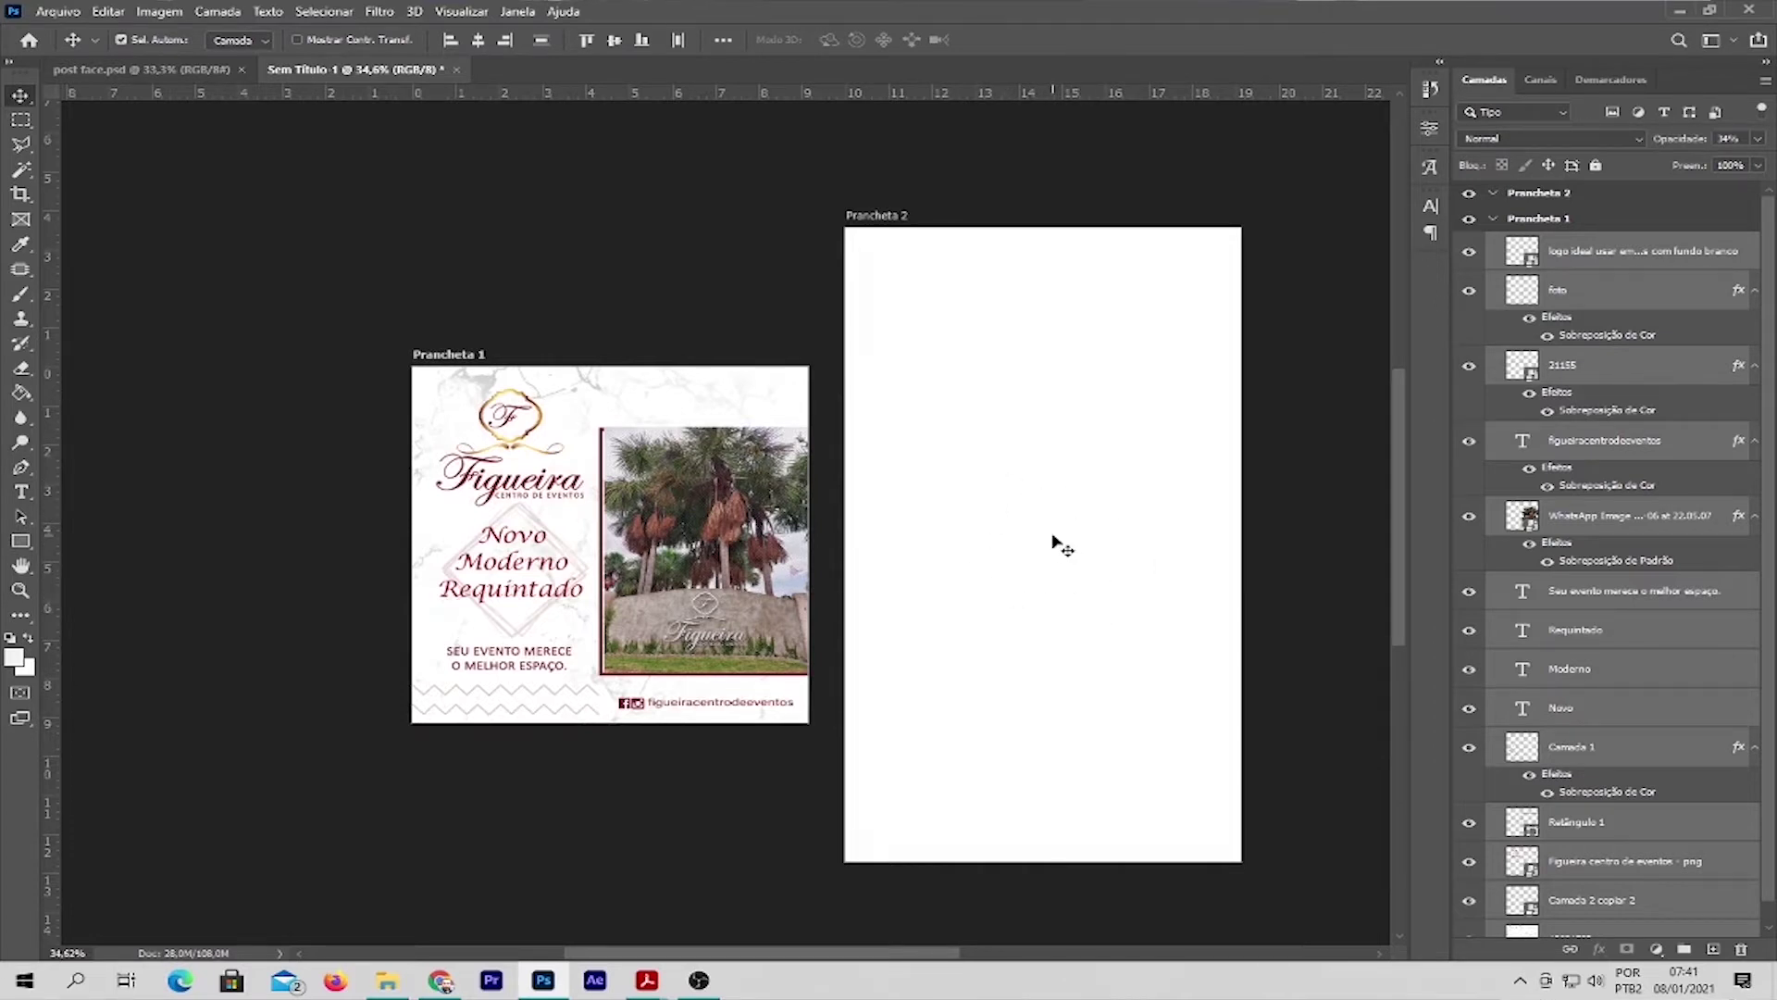
pyautogui.scroll(-1, 1600, 632)
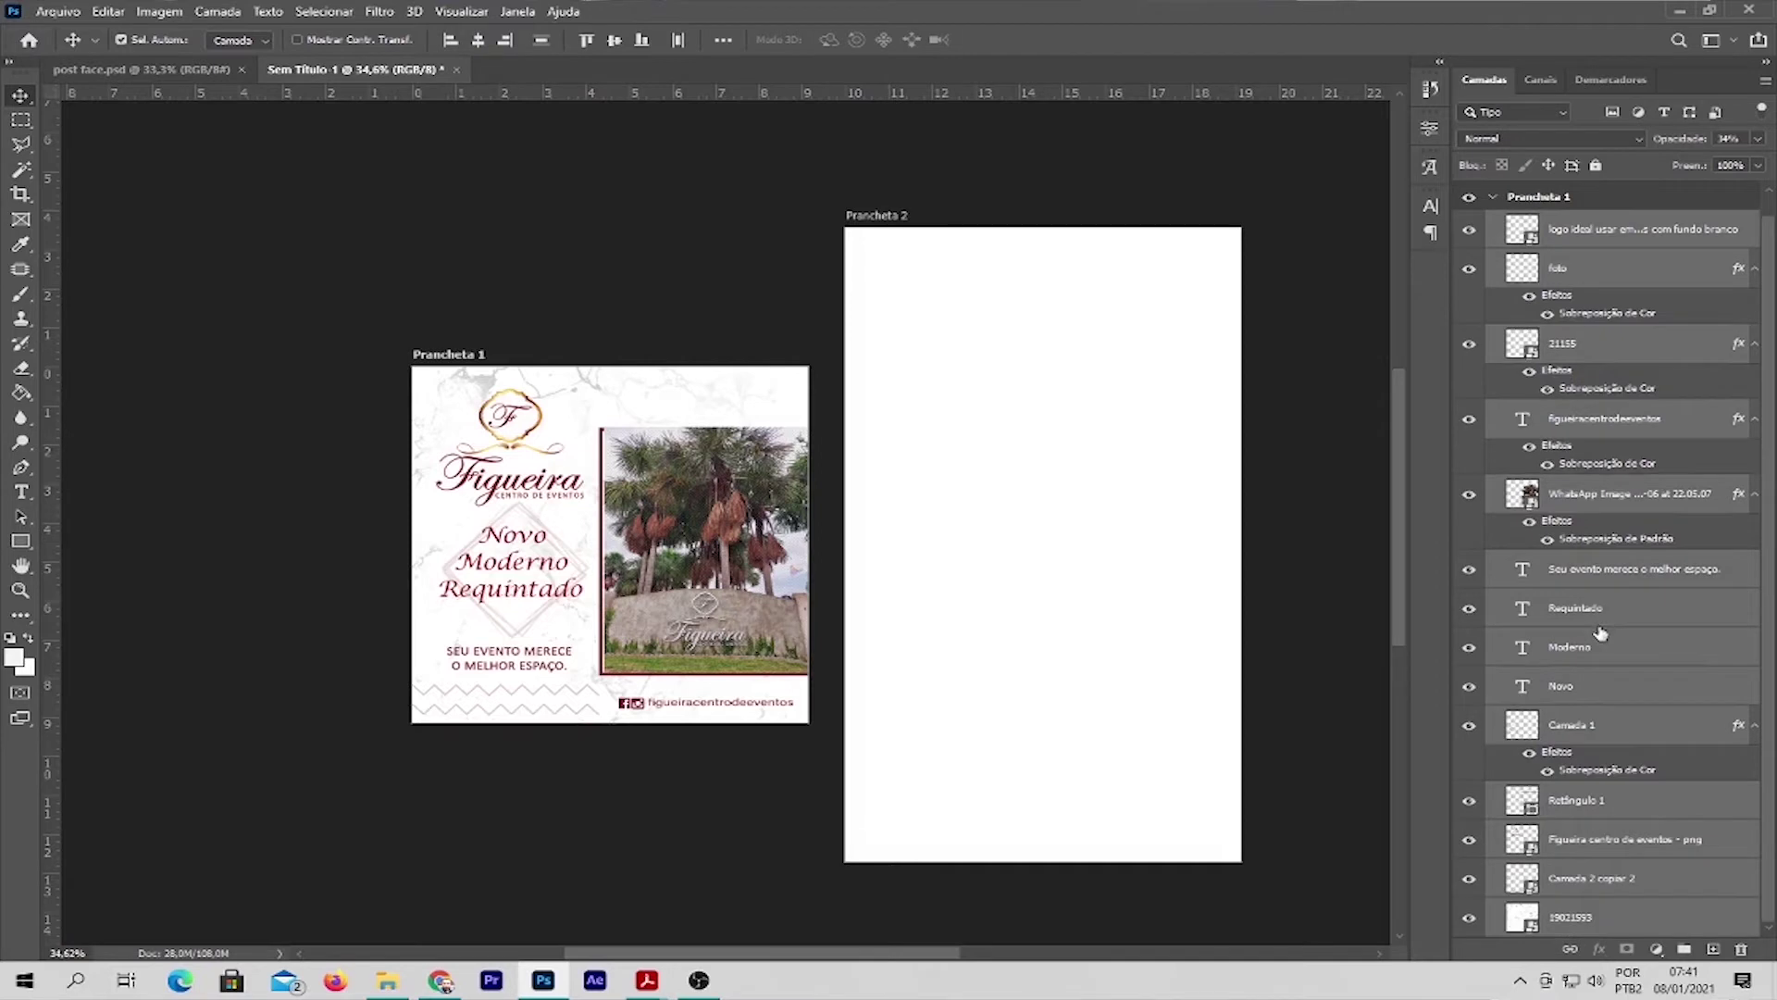
pyautogui.scroll(1, 1616, 669)
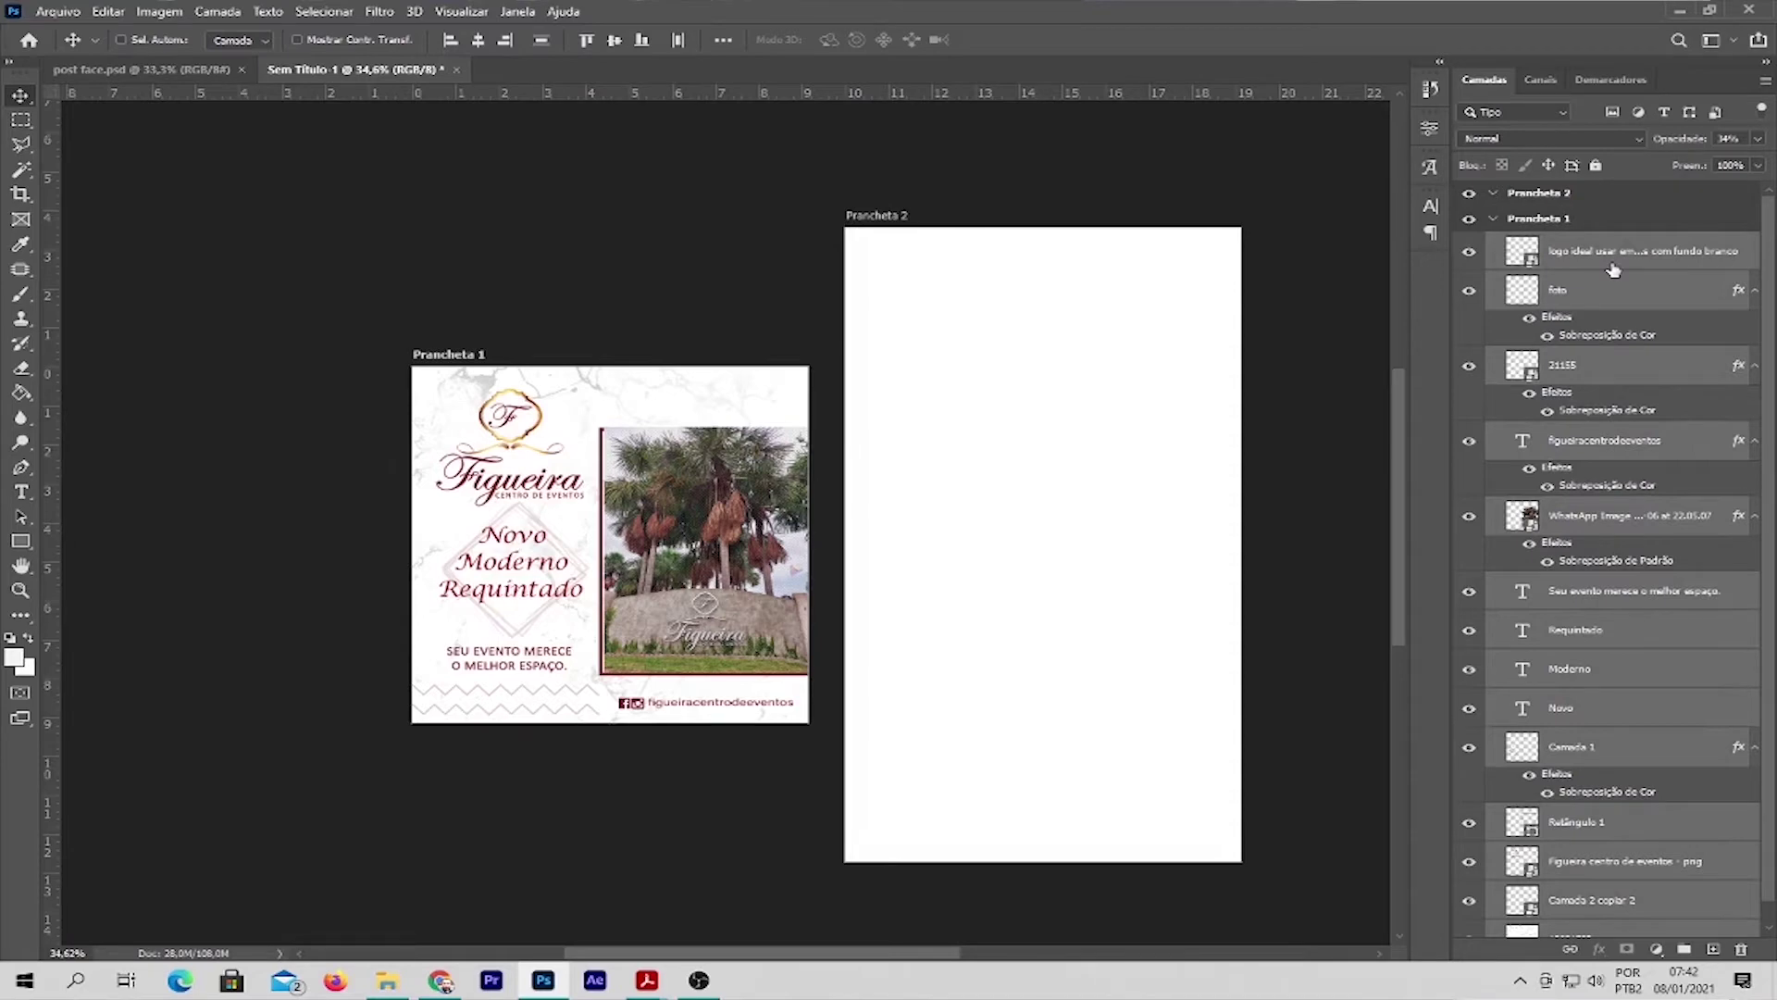
pyautogui.press('ctrl')
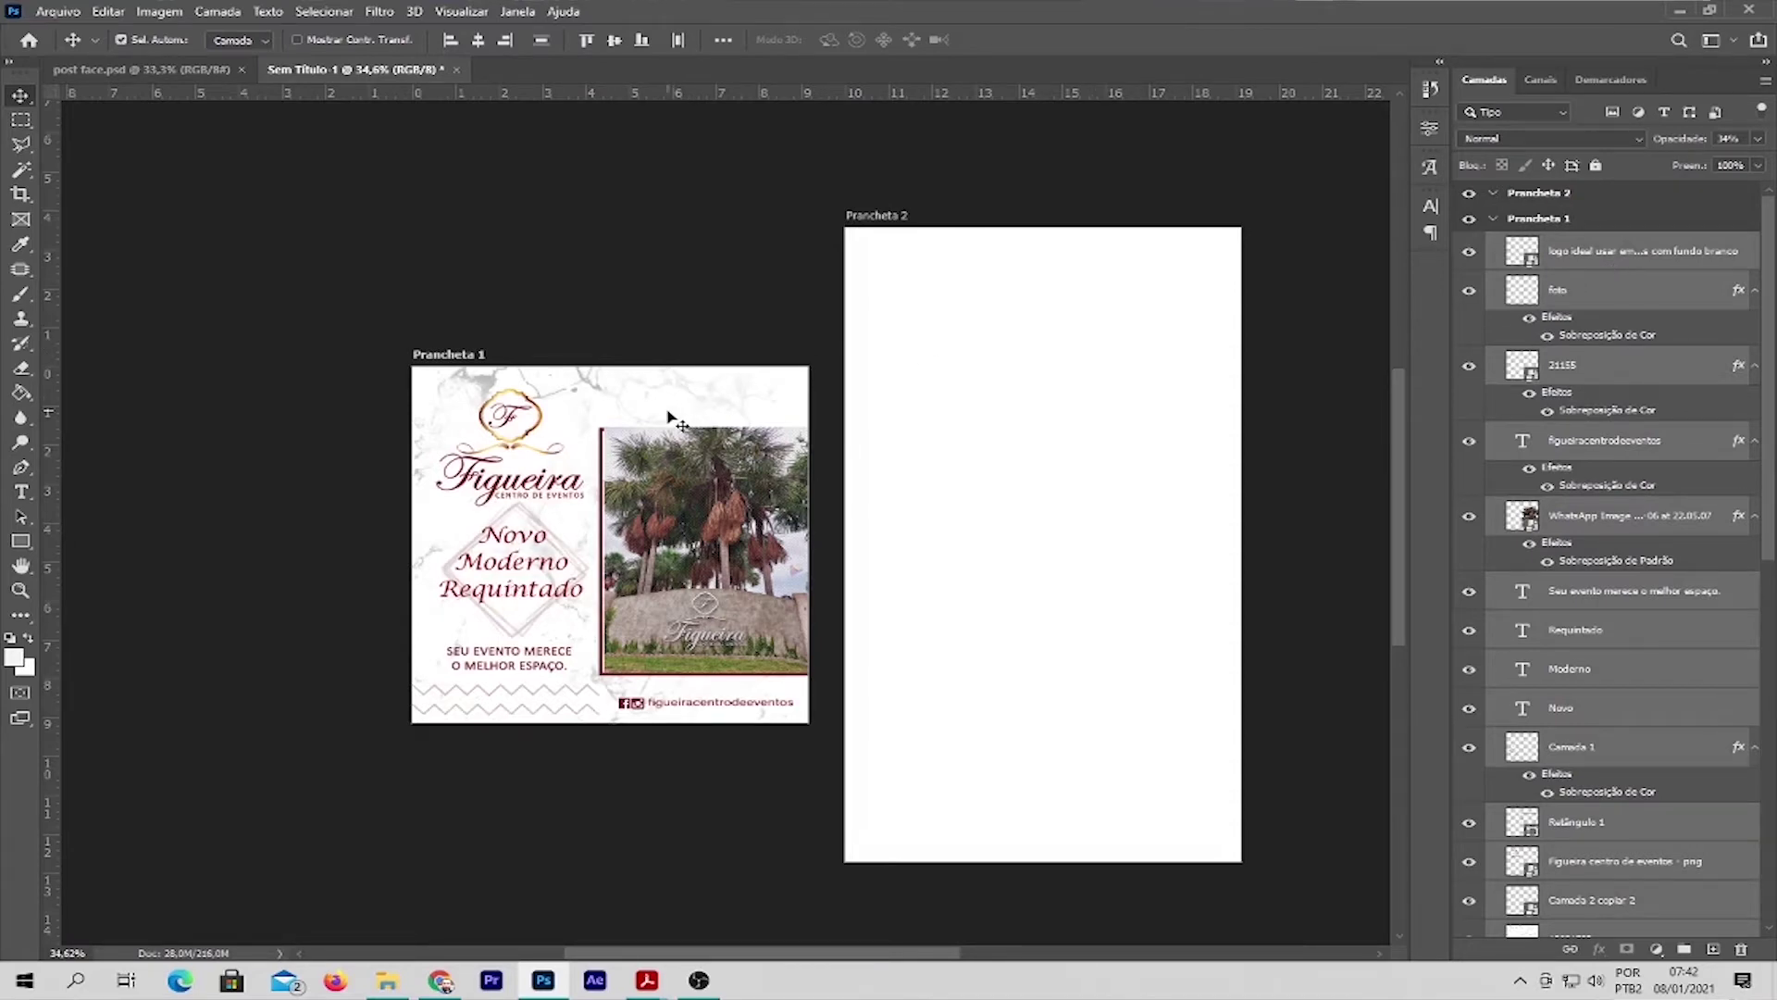
pyautogui.moveTo(652, 424); pyautogui.dragTo(715, 80)
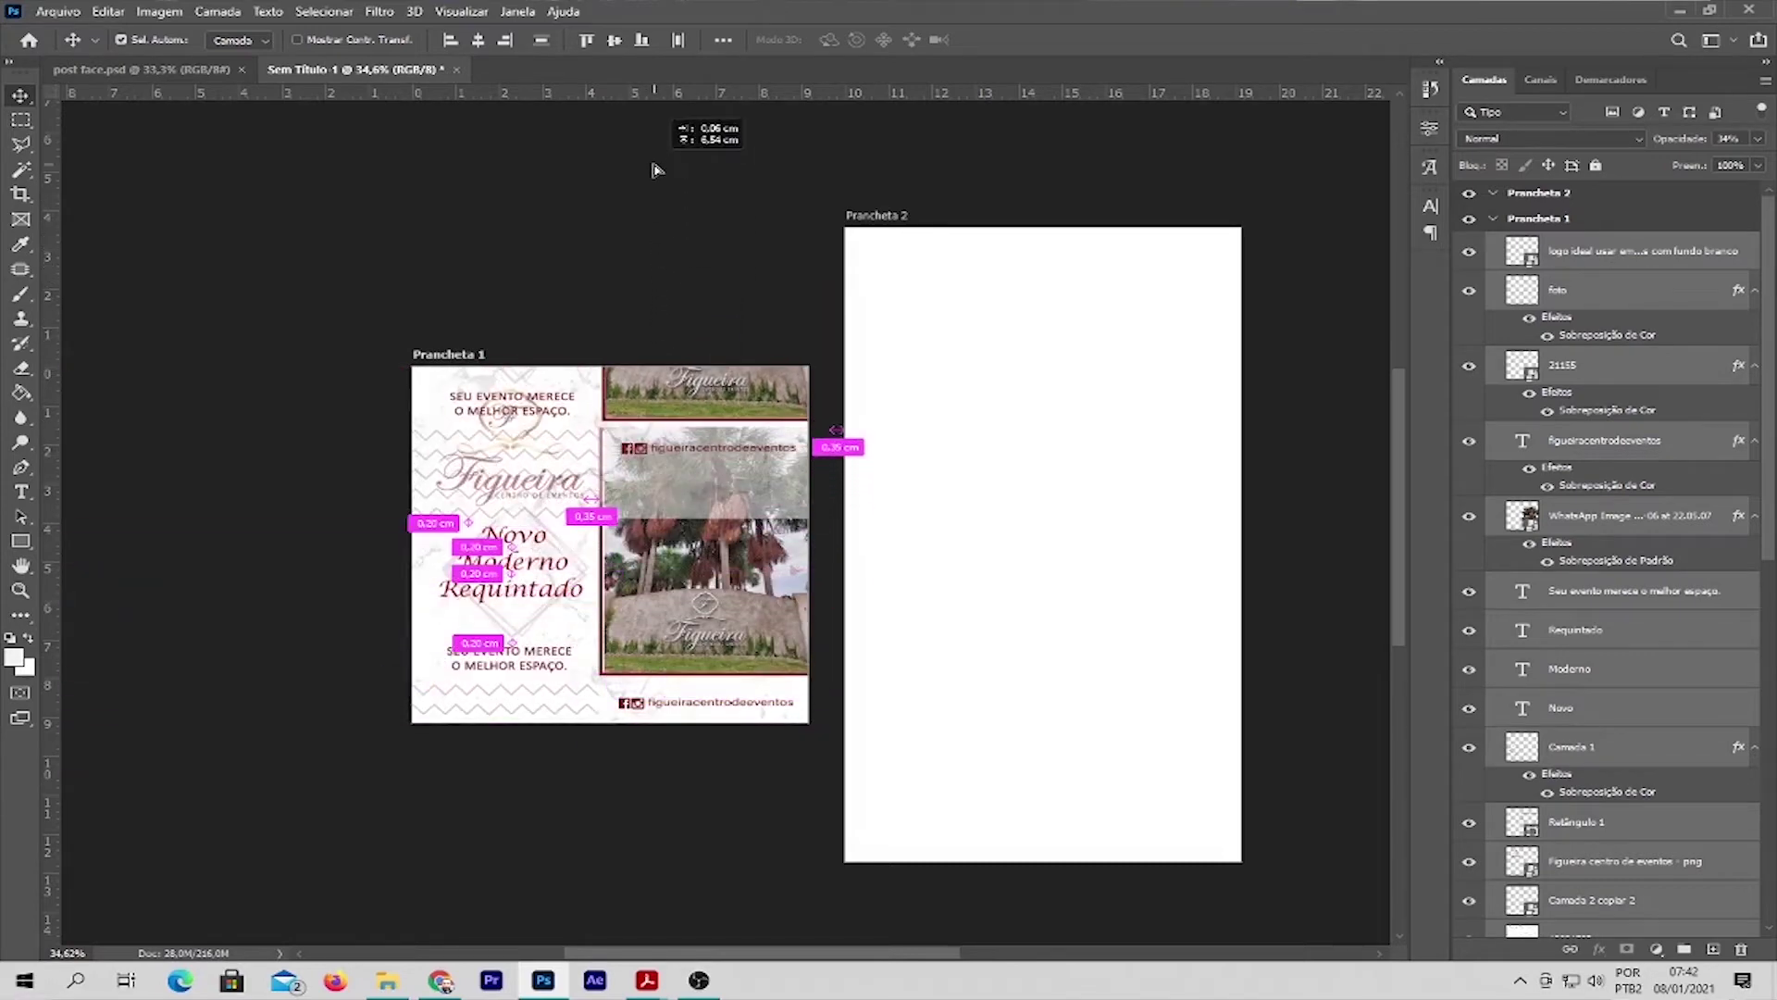
# Step: Carry the copied Figueira design over and release it inside Prancheta 2
pyautogui.moveTo(714, 87); pyautogui.dragTo(702, 205)
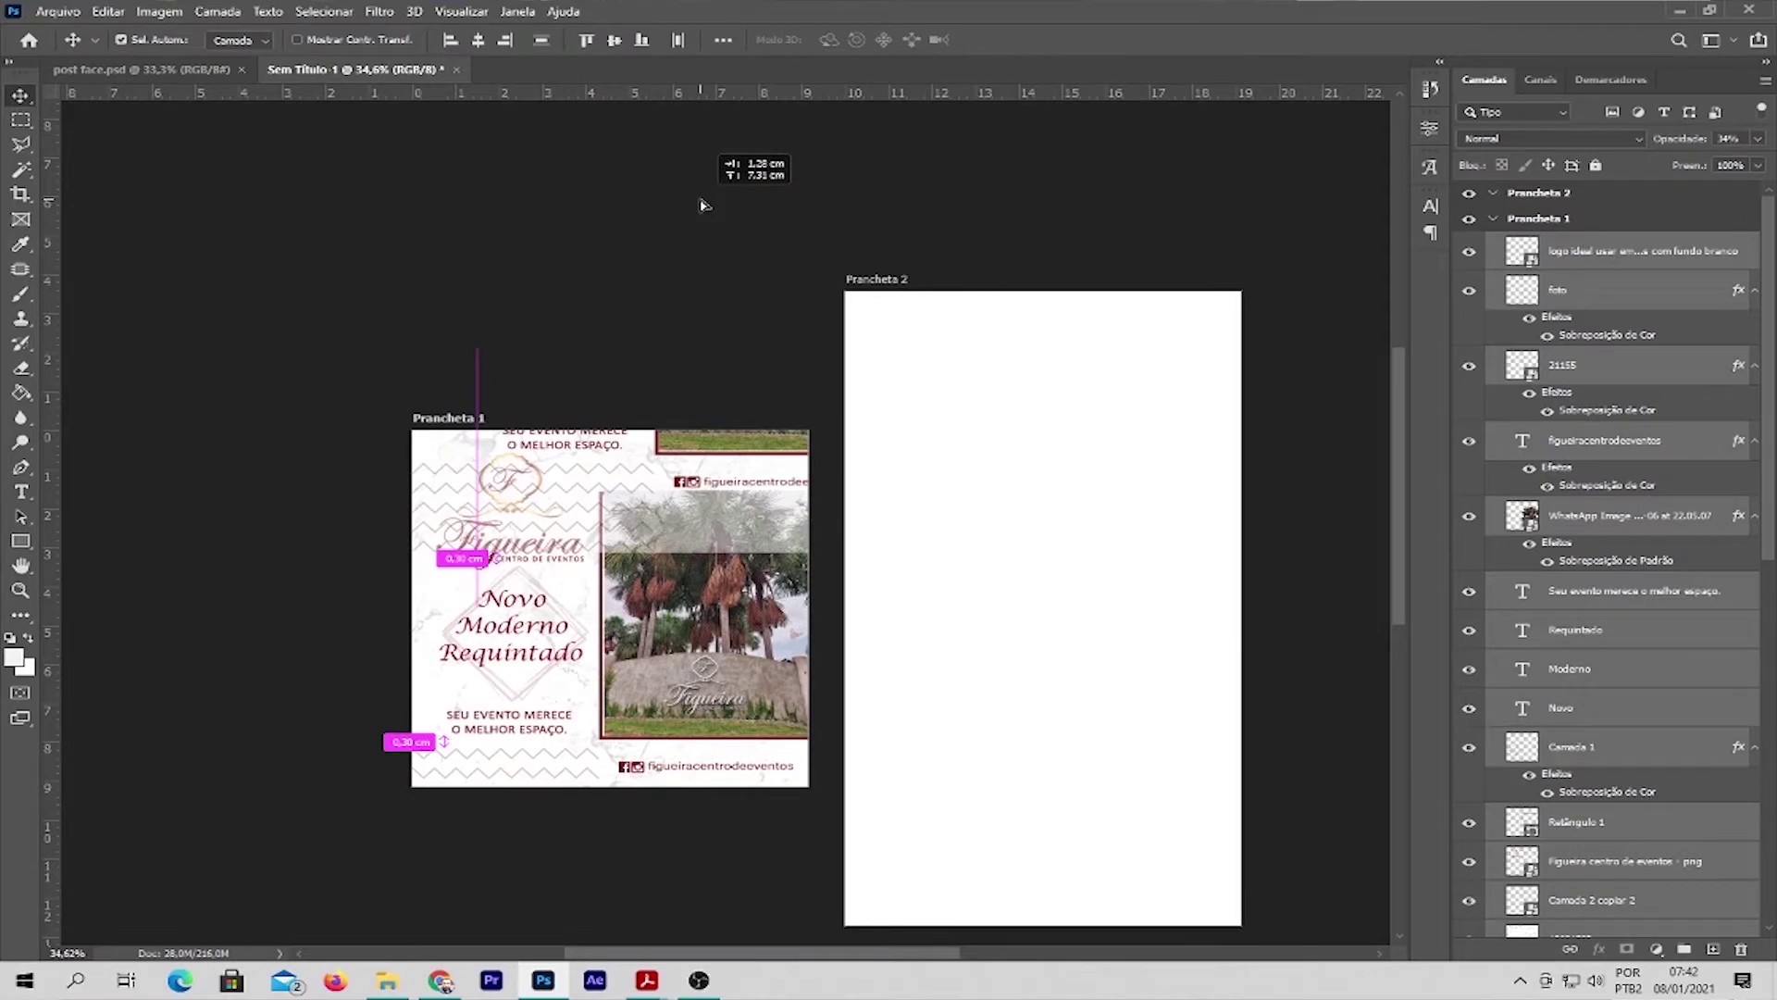
pyautogui.moveTo(702, 204)
pyautogui.mouseDown()
pyautogui.moveTo(507, 237)
pyautogui.moveTo(644, 158)
pyautogui.mouseUp()
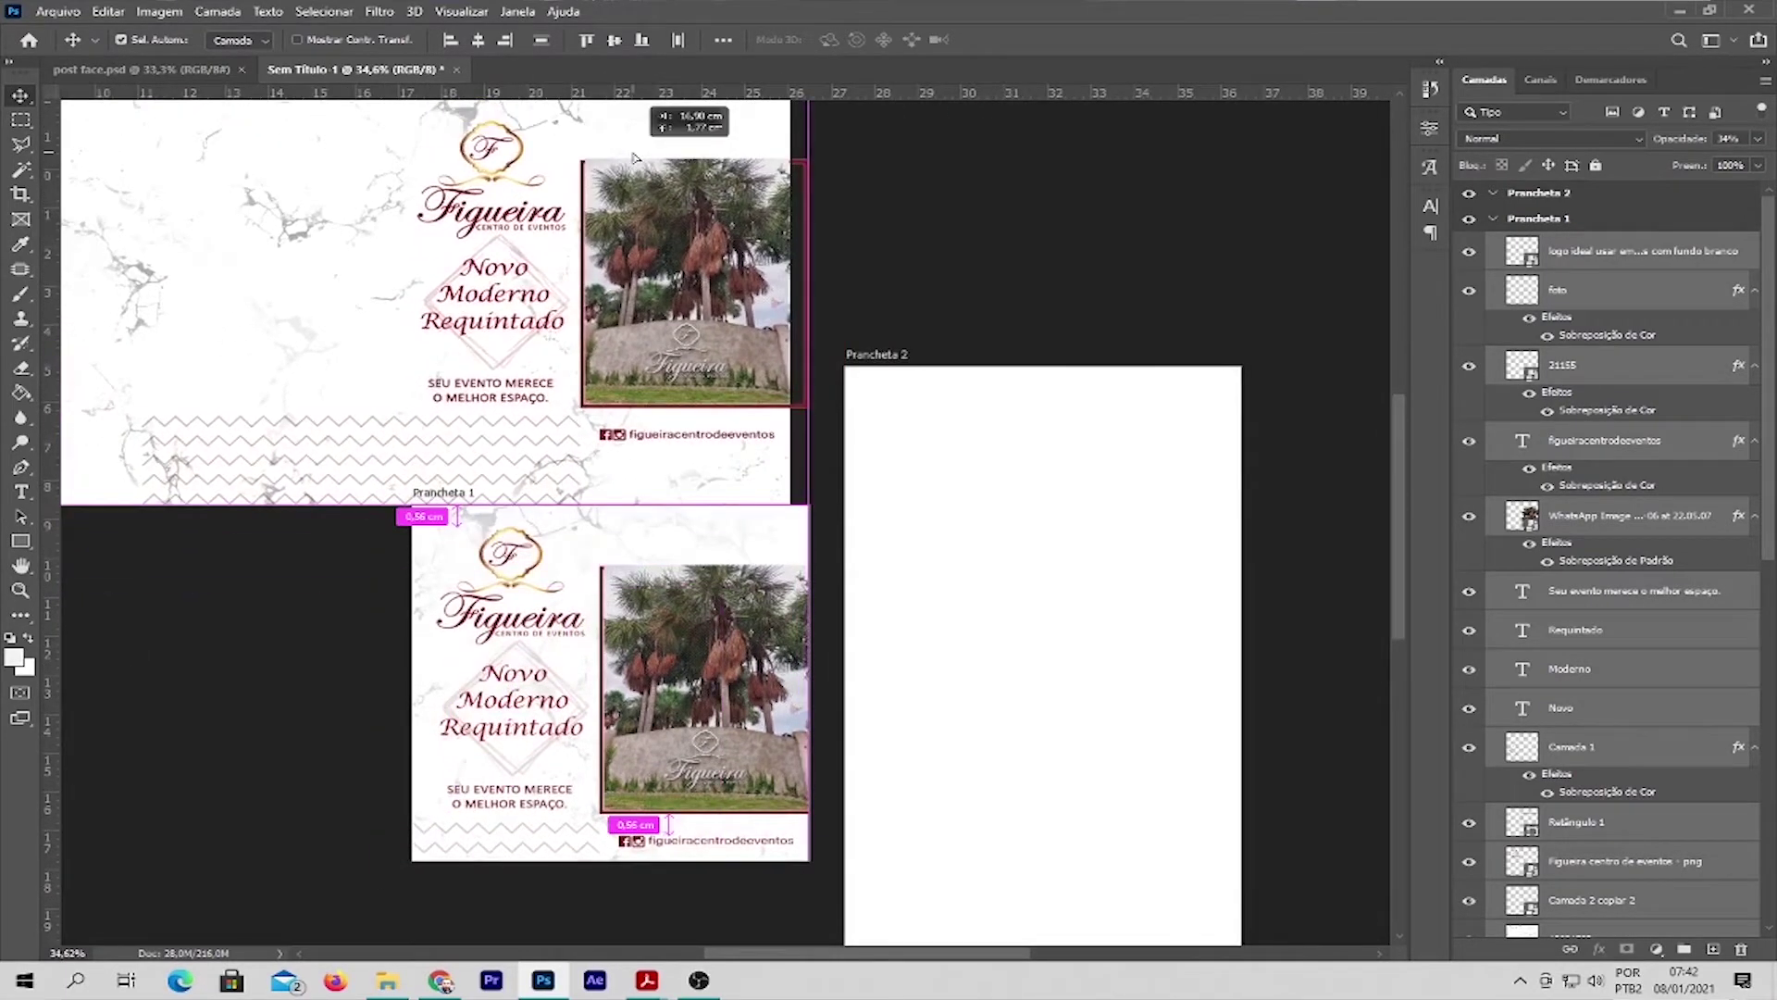
pyautogui.moveTo(643, 158)
pyautogui.mouseDown()
pyautogui.moveTo(1049, 220)
pyautogui.moveTo(1086, 426)
pyautogui.moveTo(1070, 494)
pyautogui.moveTo(1070, 463)
pyautogui.mouseUp()
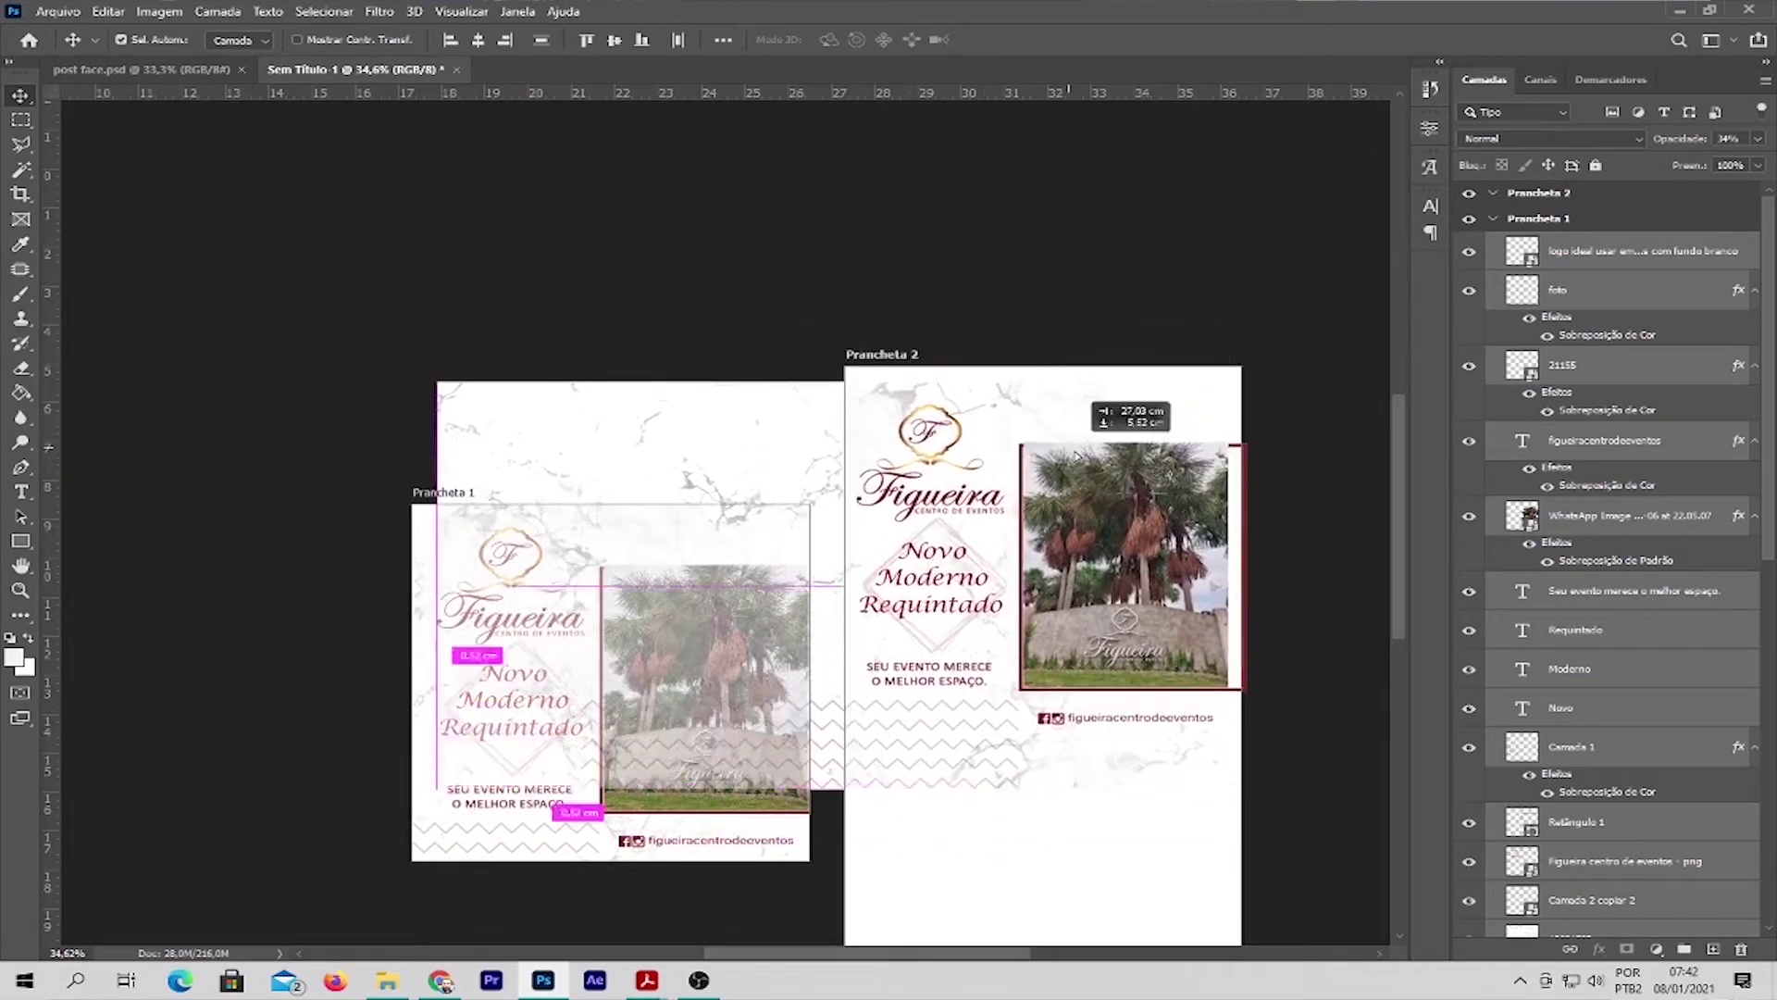
pyautogui.moveTo(1069, 463); pyautogui.dragTo(1078, 487)
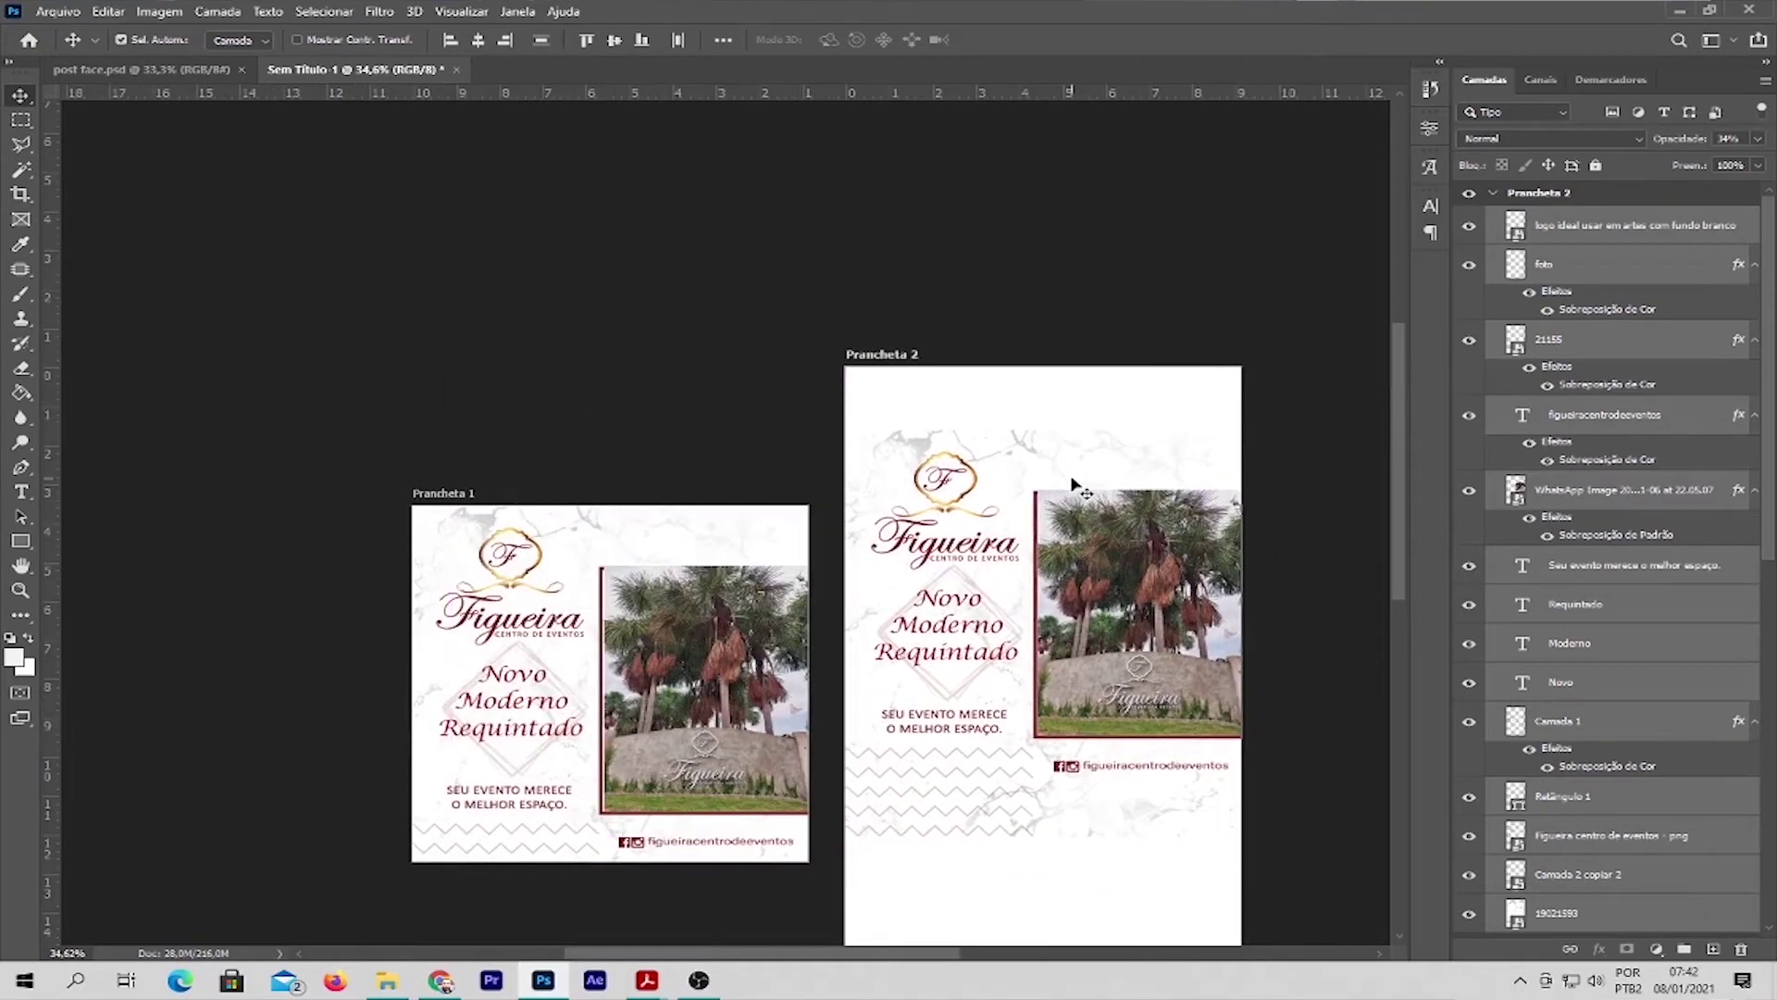
pyautogui.scroll(1, 1078, 490)
pyautogui.scroll(2, 1088, 491)
pyautogui.scroll(2, 1092, 486)
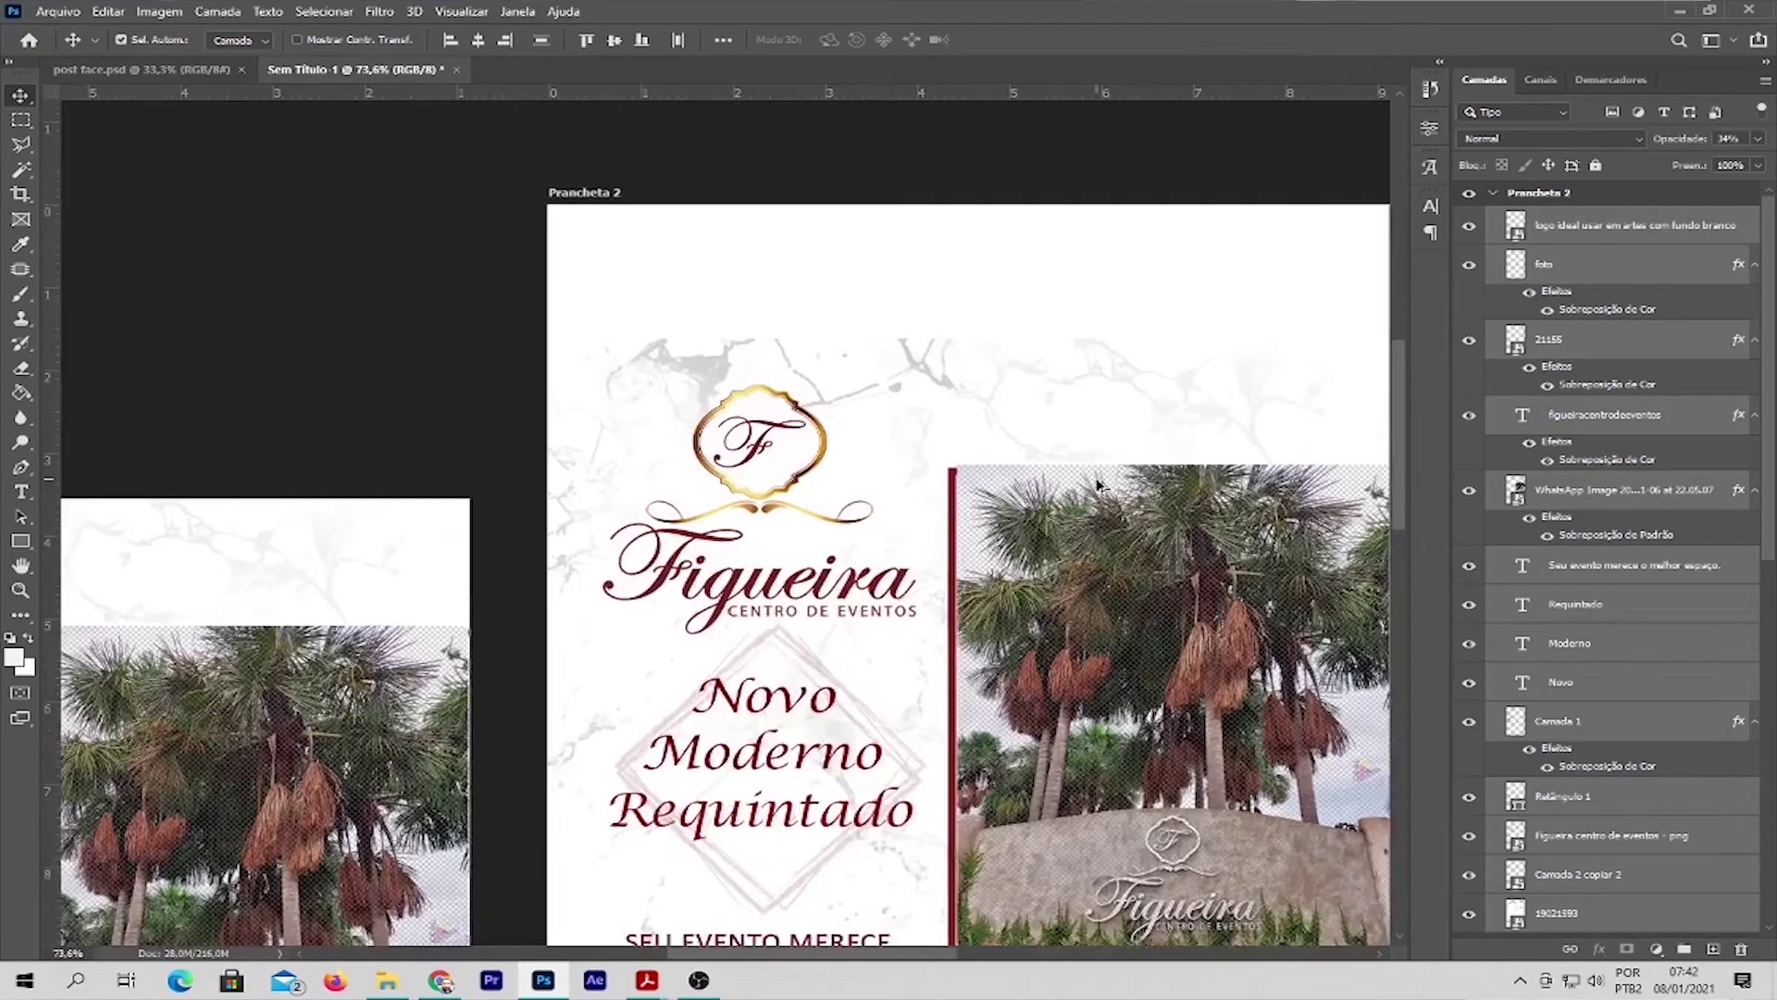
pyautogui.scroll(-4, 1092, 486)
pyautogui.scroll(-1, 1092, 486)
pyautogui.scroll(1, 1050, 626)
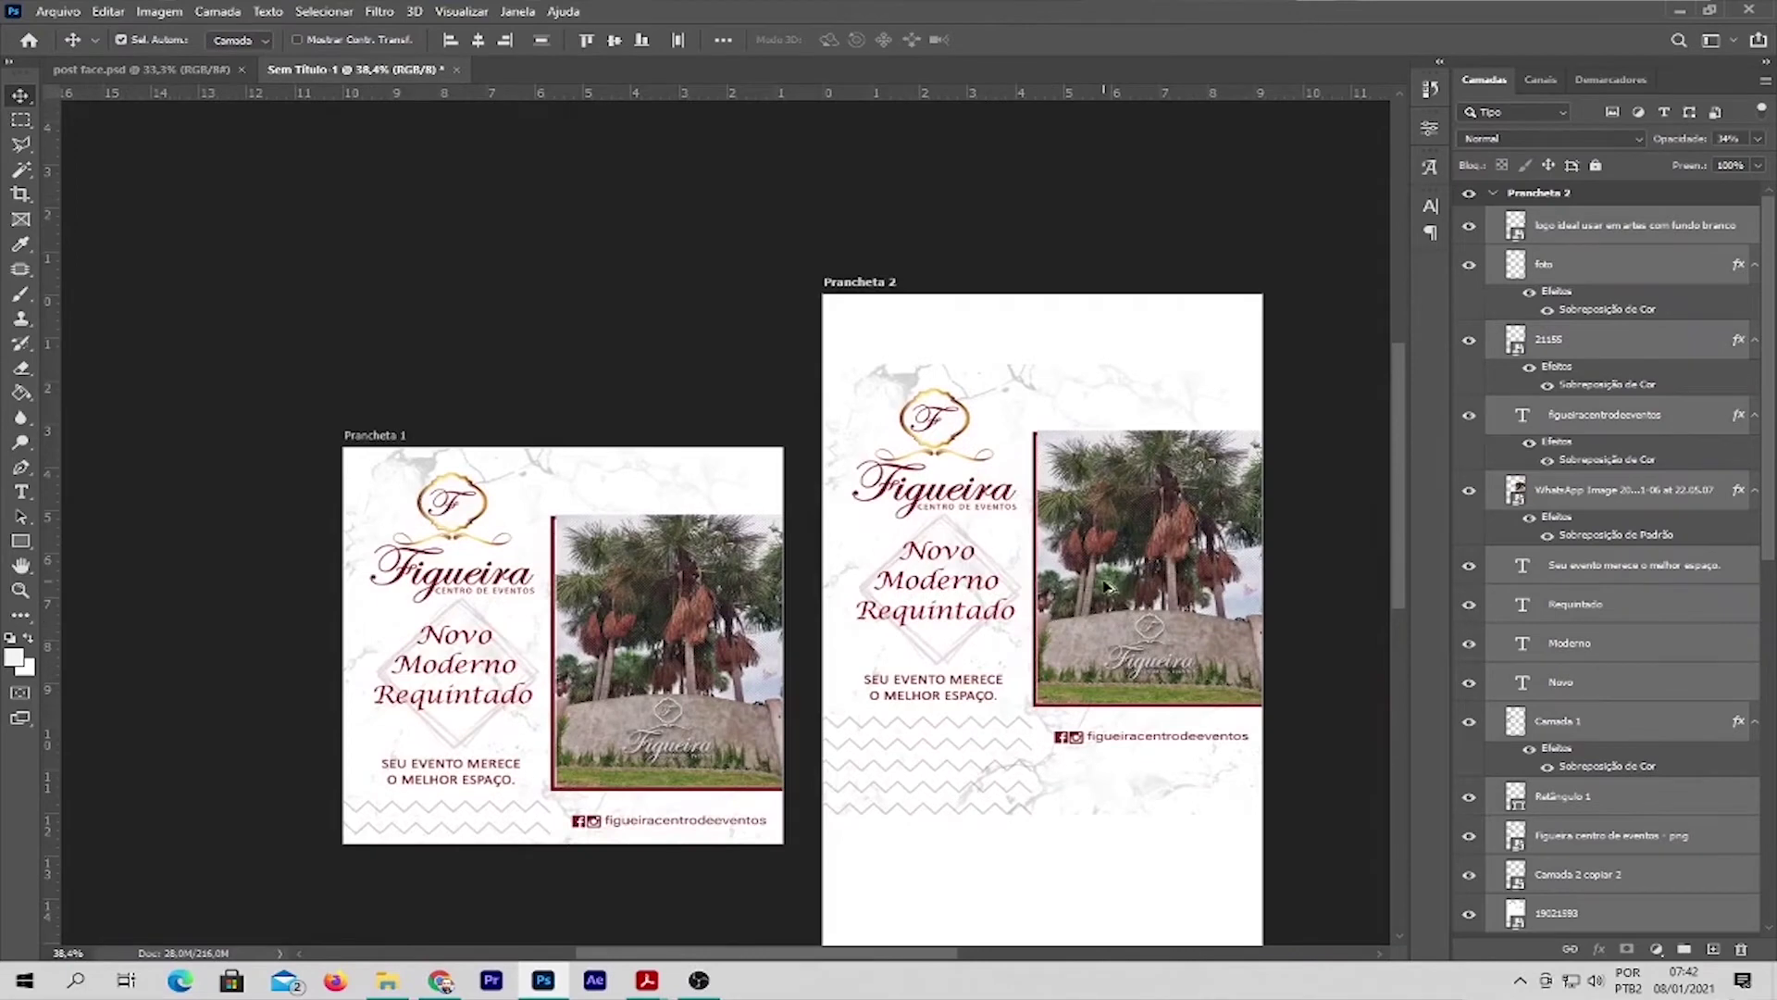
pyautogui.scroll(1, 1106, 585)
pyautogui.click(1148, 898)
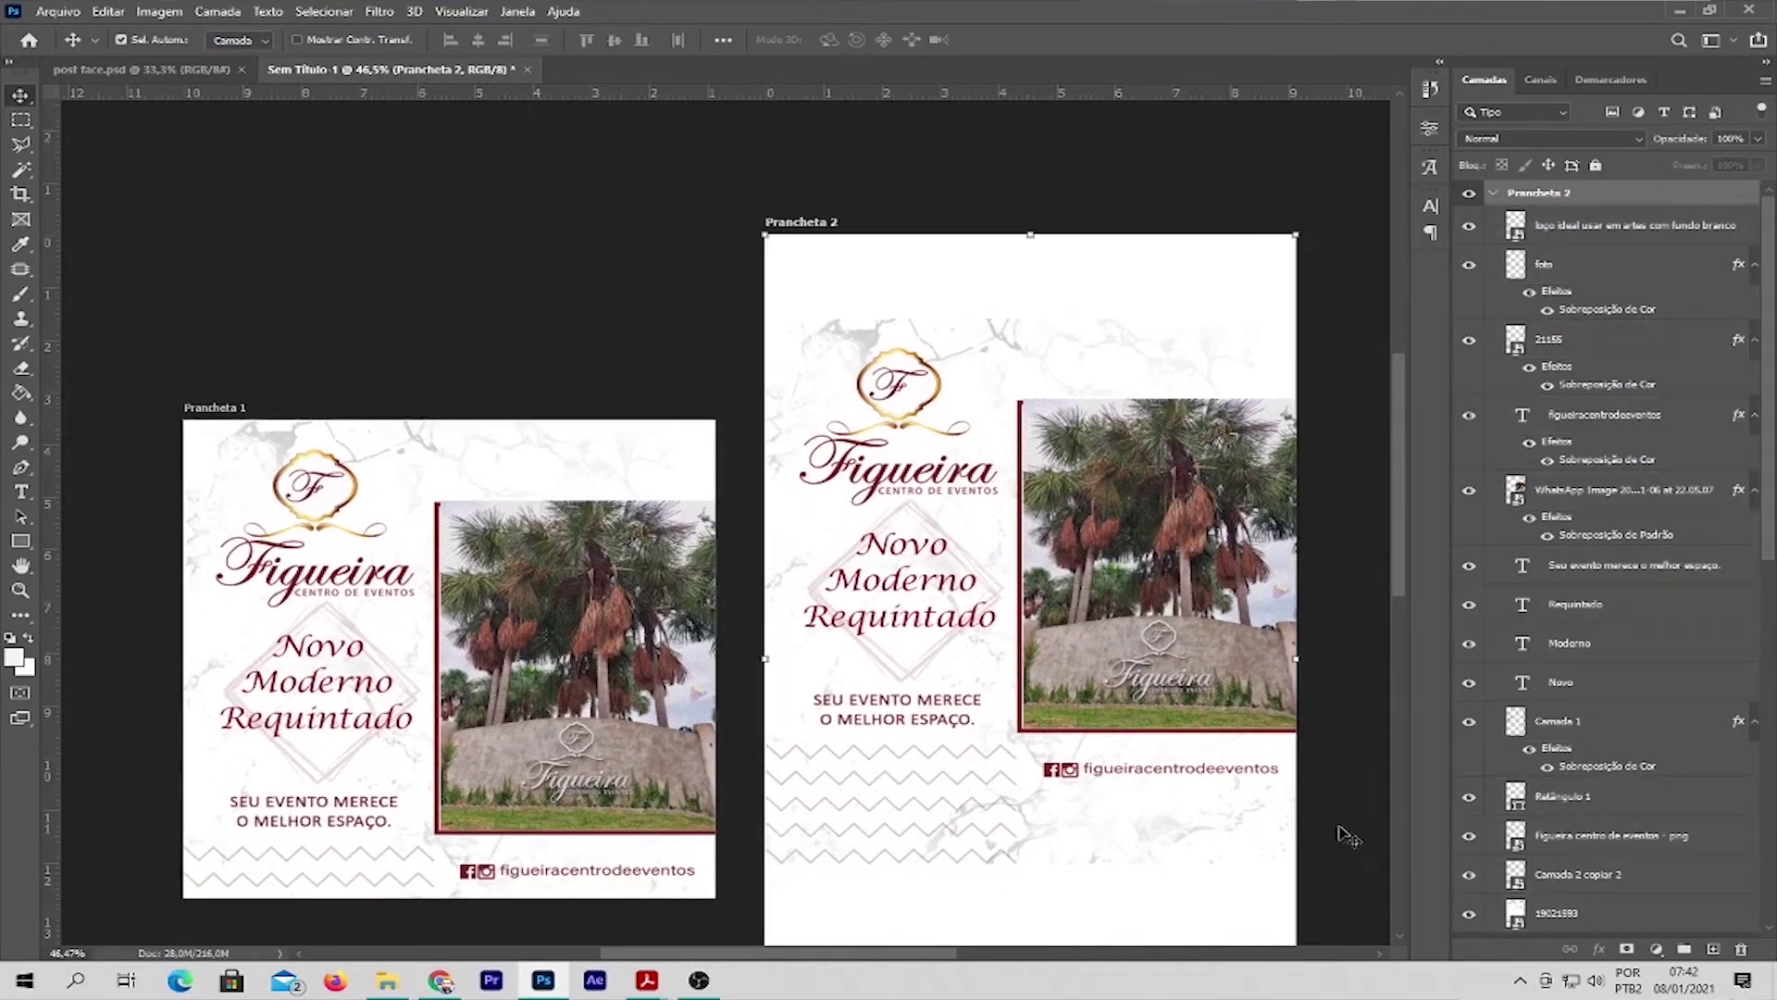
pyautogui.scroll(-2, 1564, 787)
pyautogui.scroll(-3, 1569, 764)
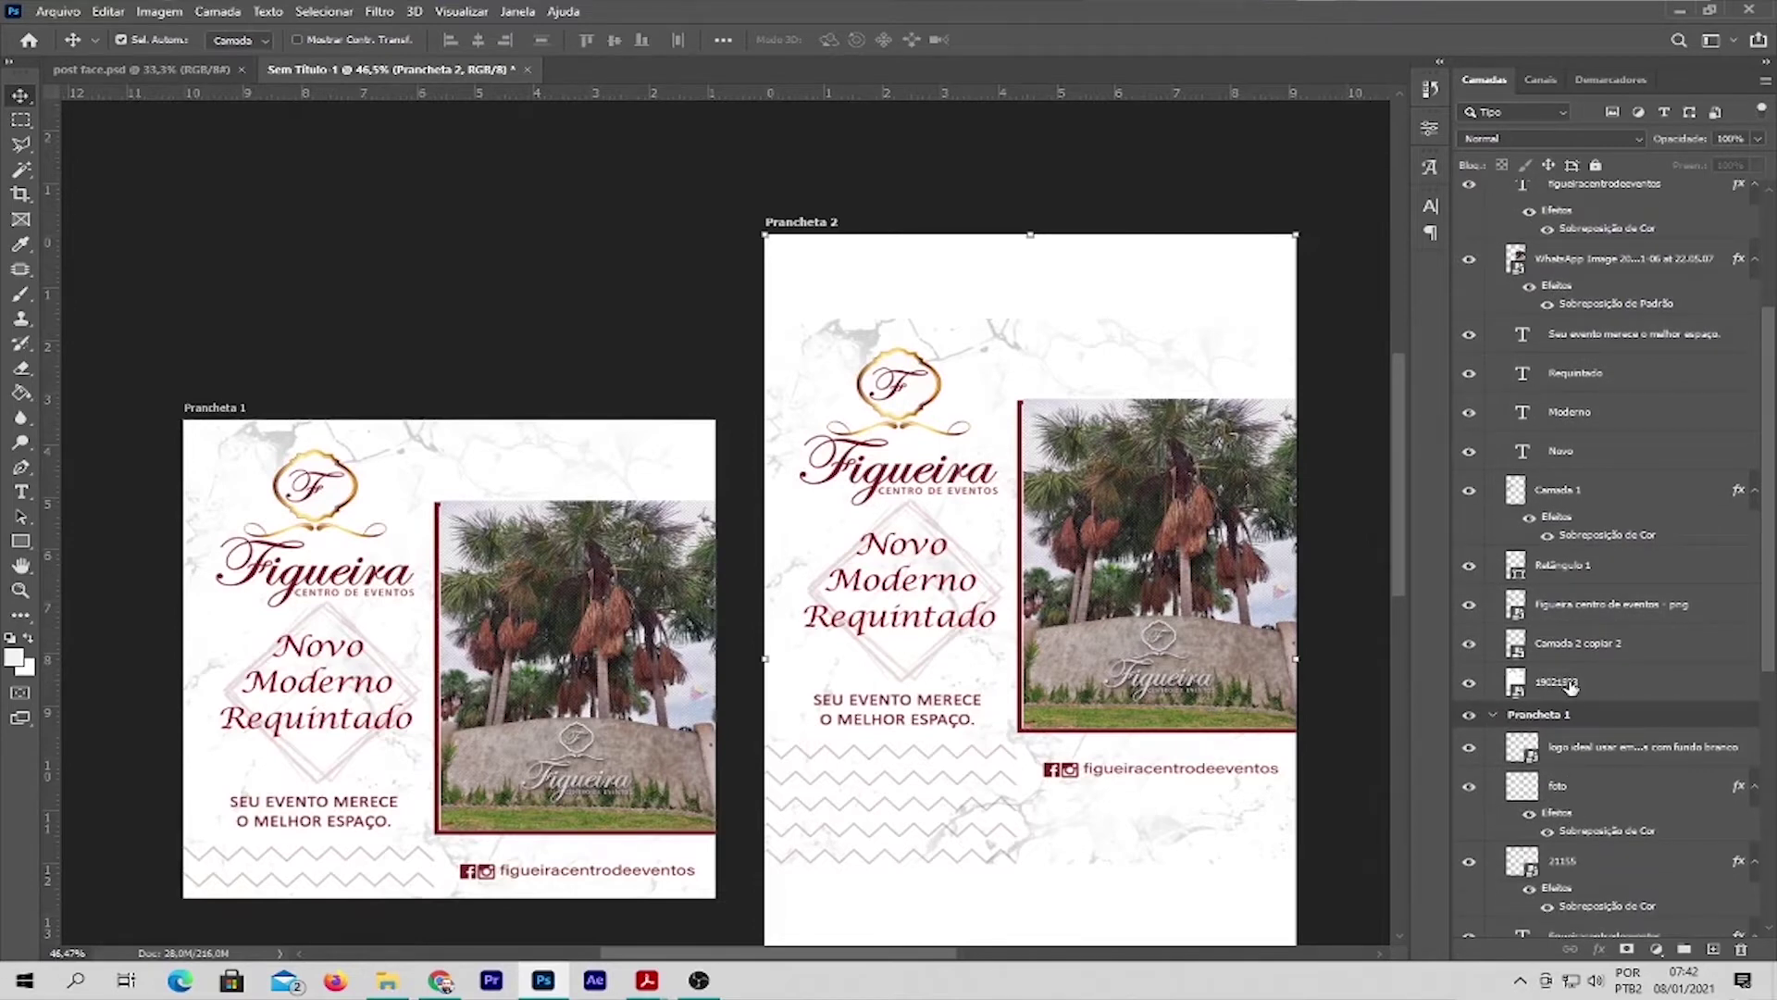
pyautogui.click(1469, 685)
pyautogui.click(1471, 648)
pyautogui.click(1471, 648)
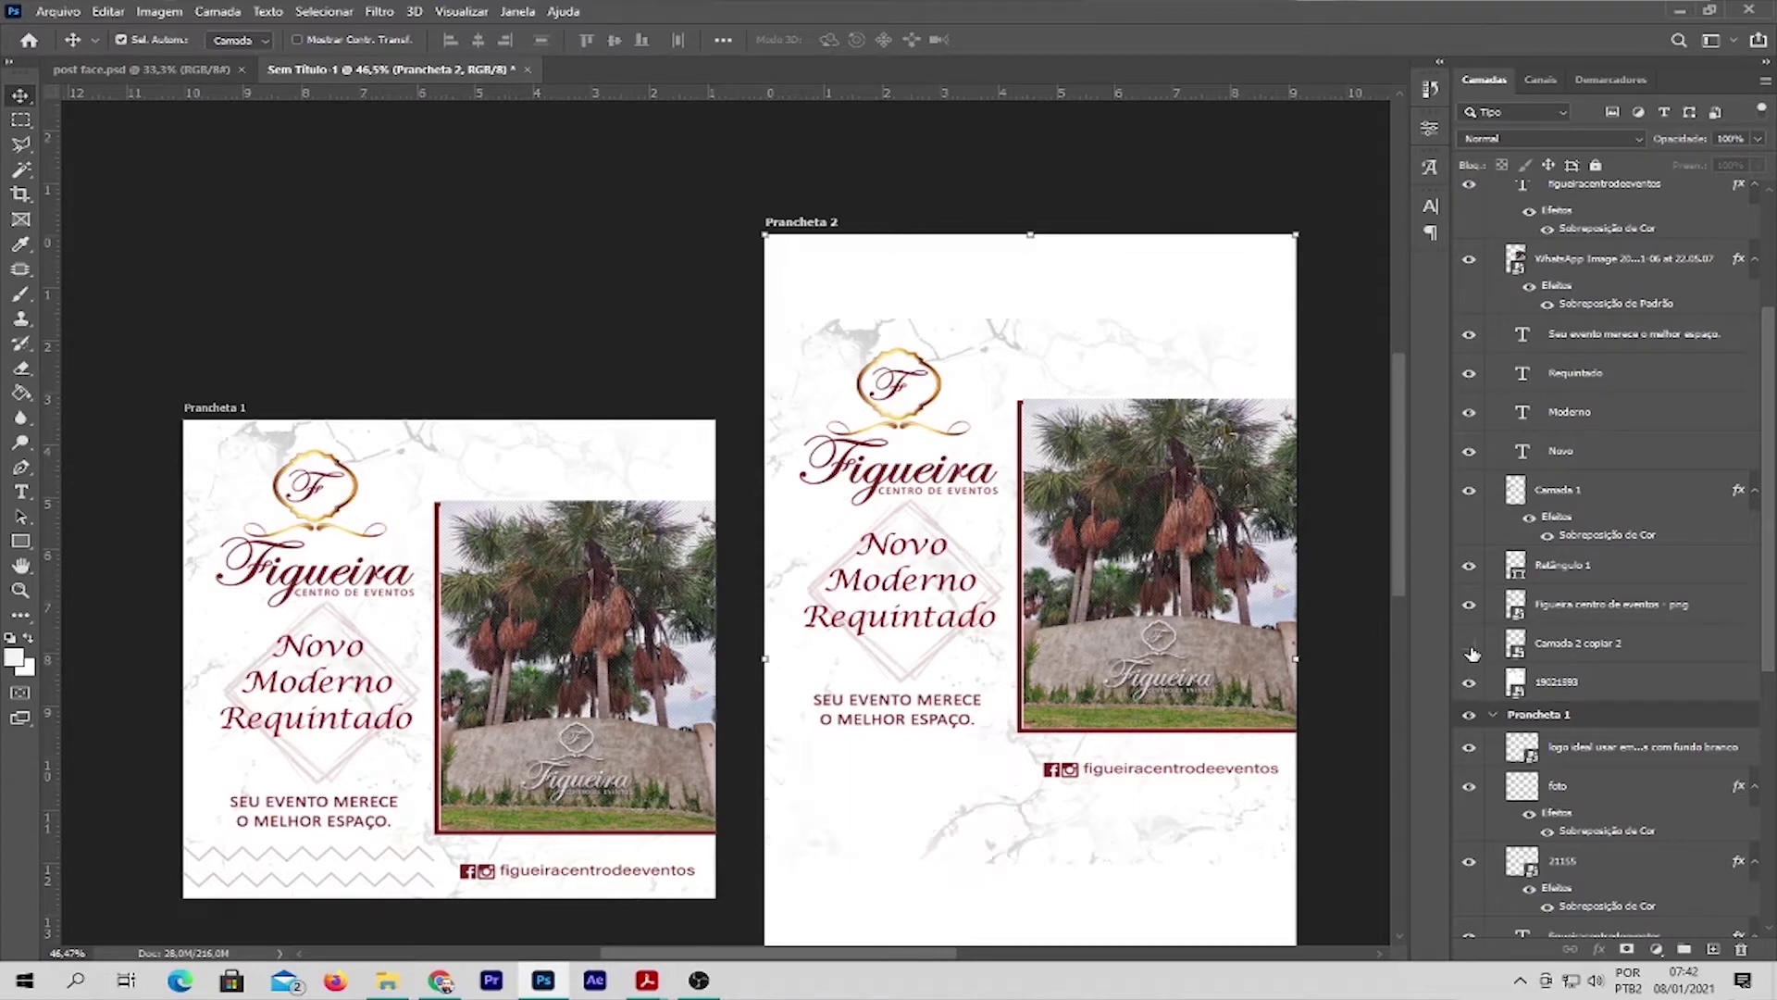
pyautogui.click(1470, 646)
pyautogui.click(1590, 683)
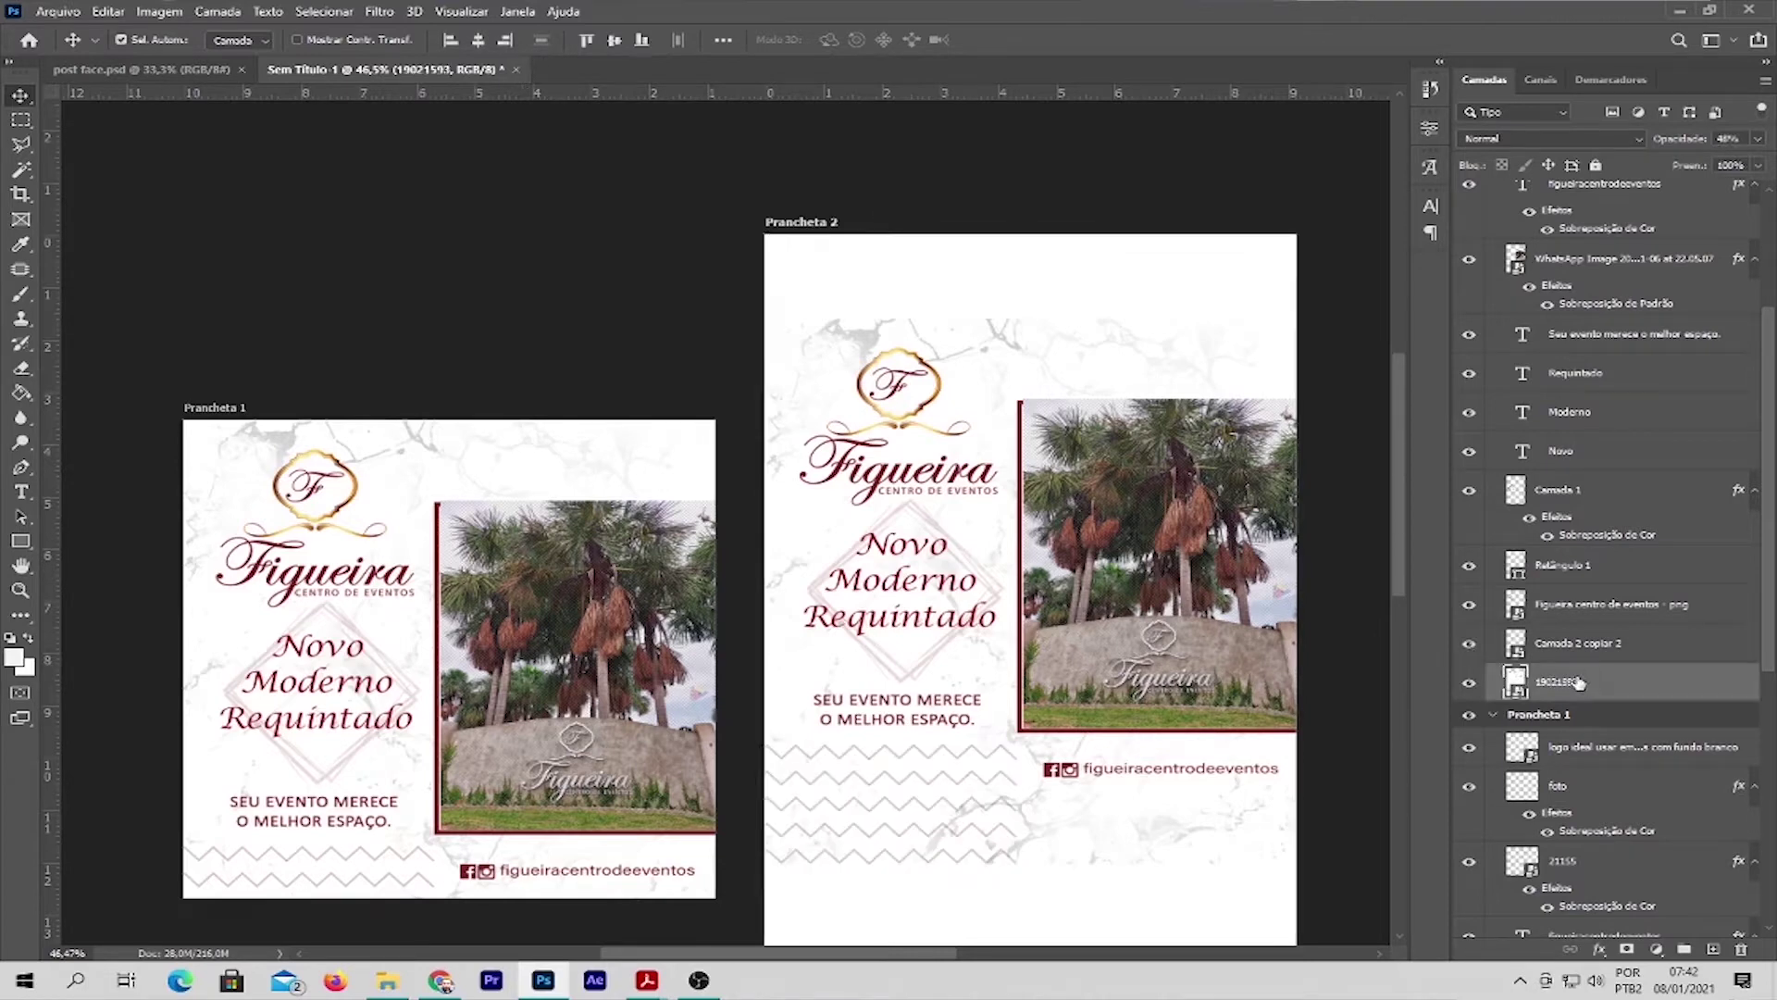
# Step: Stretch marble layer 19021593 up and down to fill Prancheta 2's full height
pyautogui.hotkey('ctrl', 't')
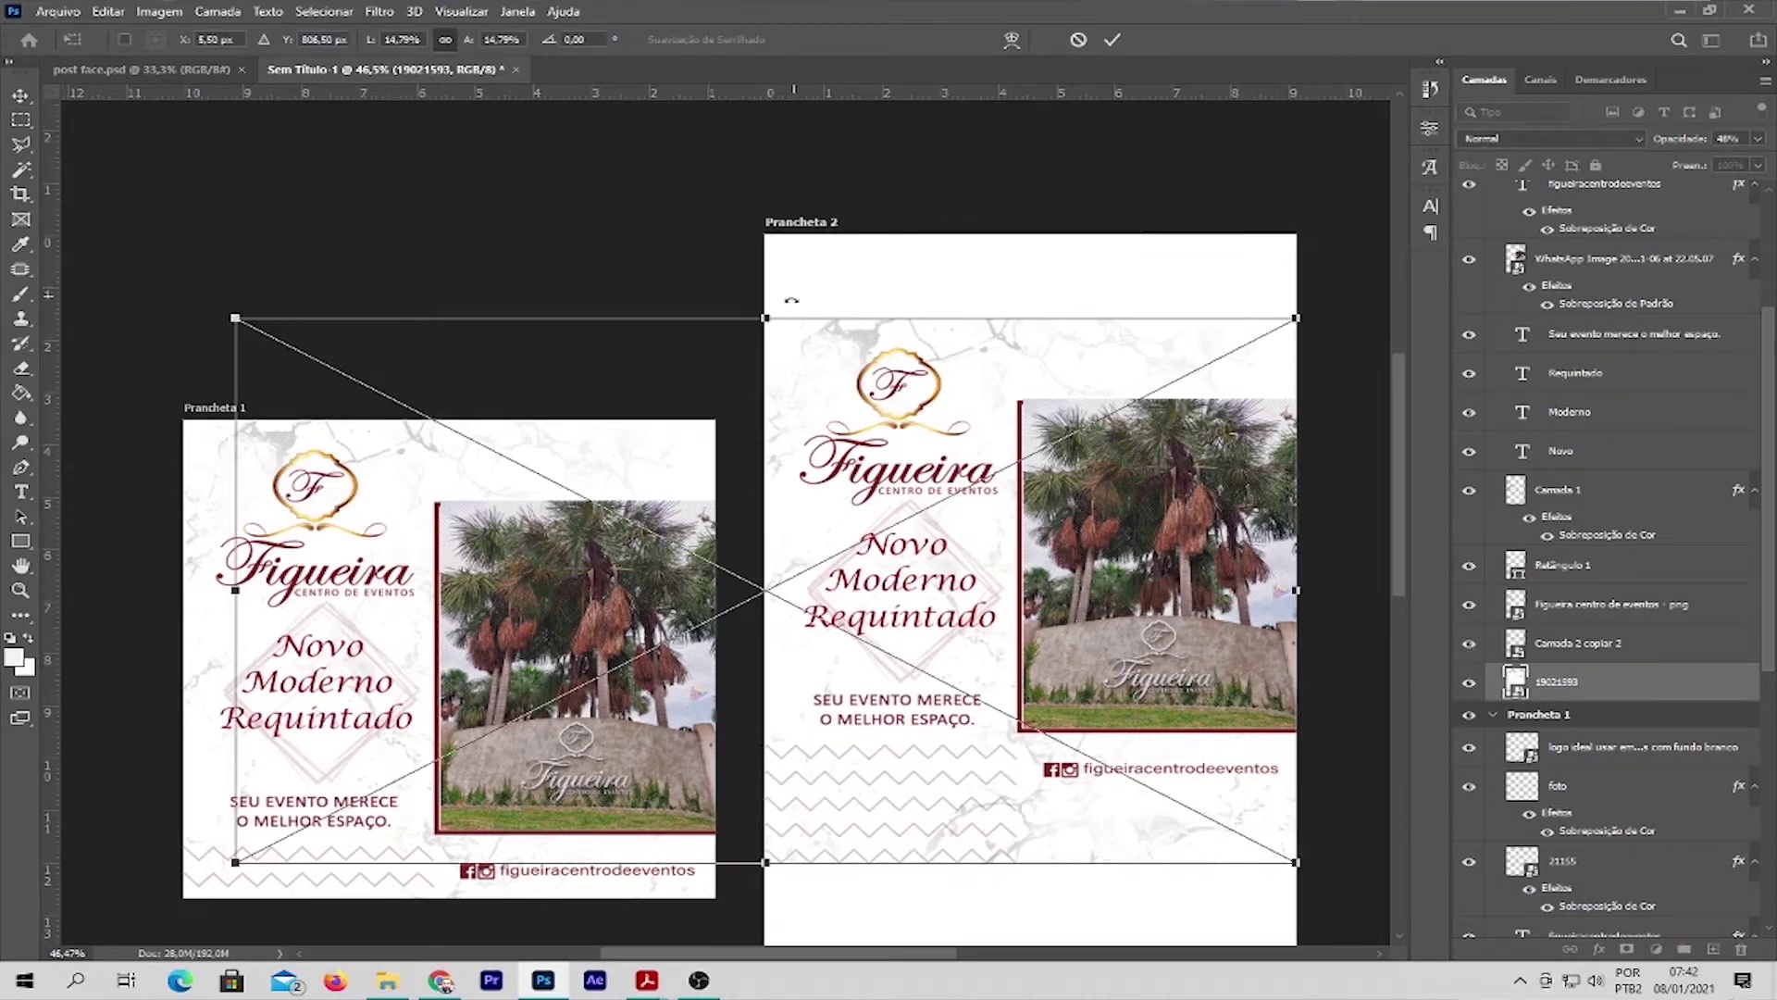
pyautogui.moveTo(765, 318); pyautogui.dragTo(764, 211)
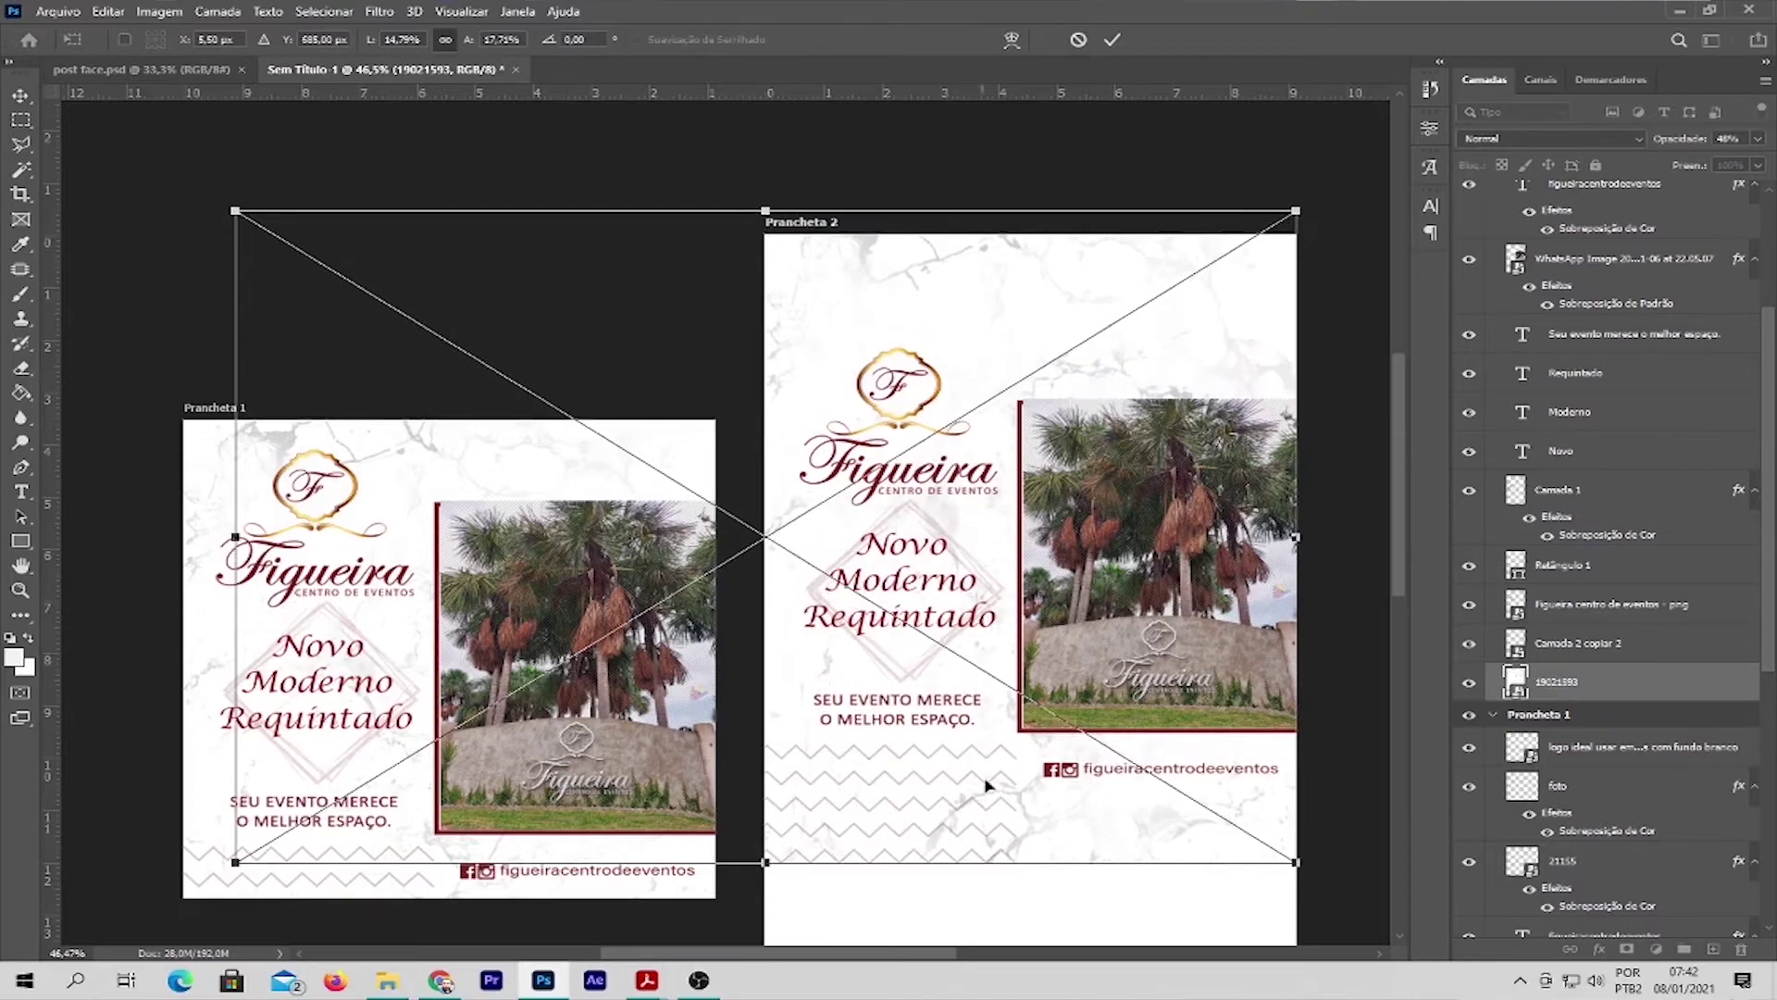
pyautogui.moveTo(1297, 860); pyautogui.dragTo(1368, 920)
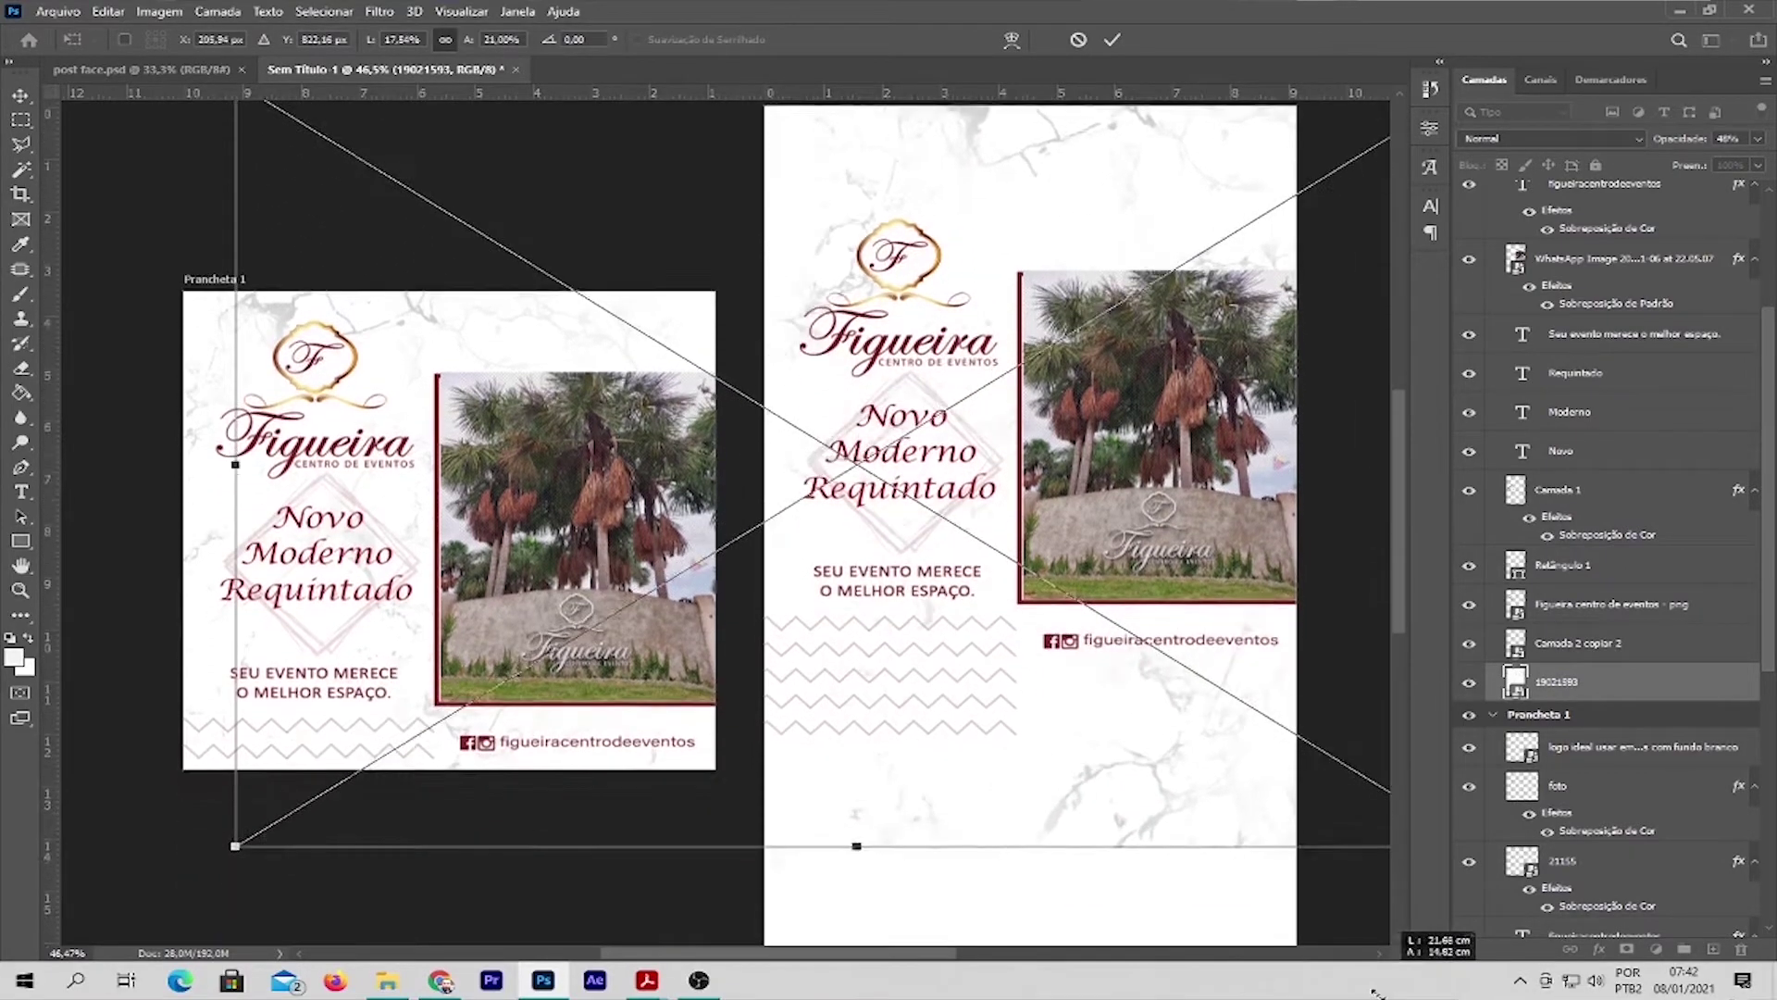
pyautogui.moveTo(827, 745); pyautogui.dragTo(830, 907)
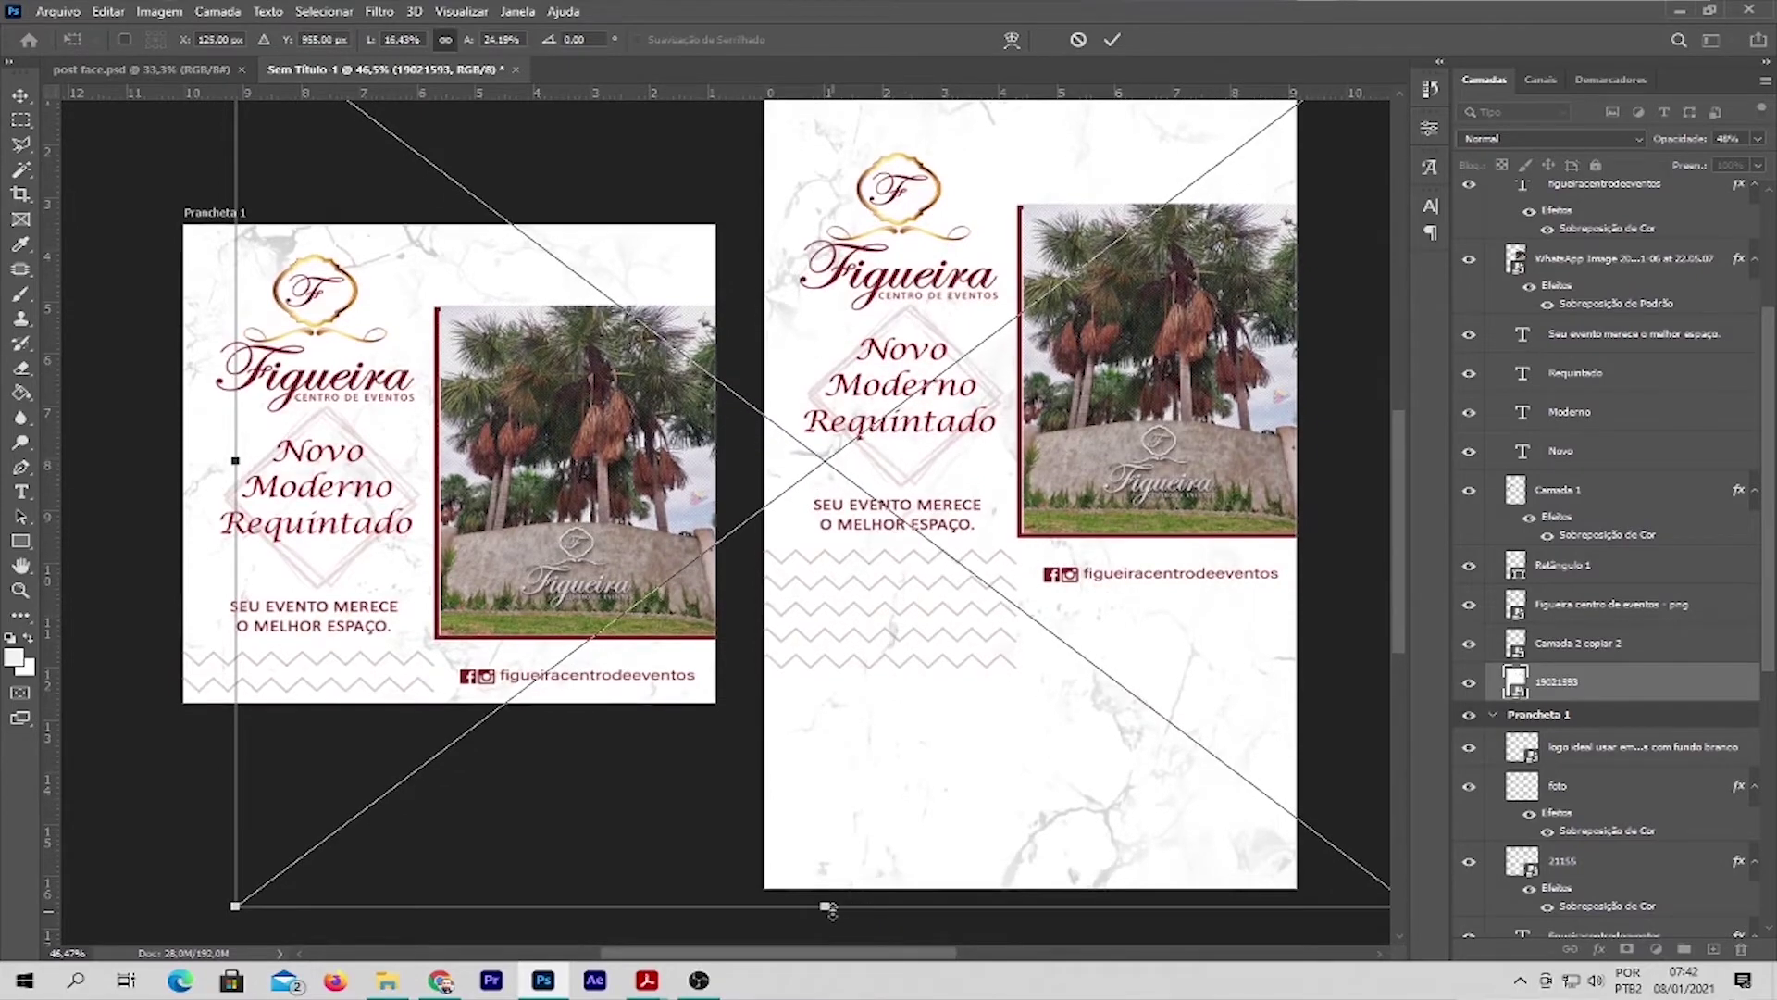
pyautogui.press('Return')
pyautogui.scroll(-1, 1129, 462)
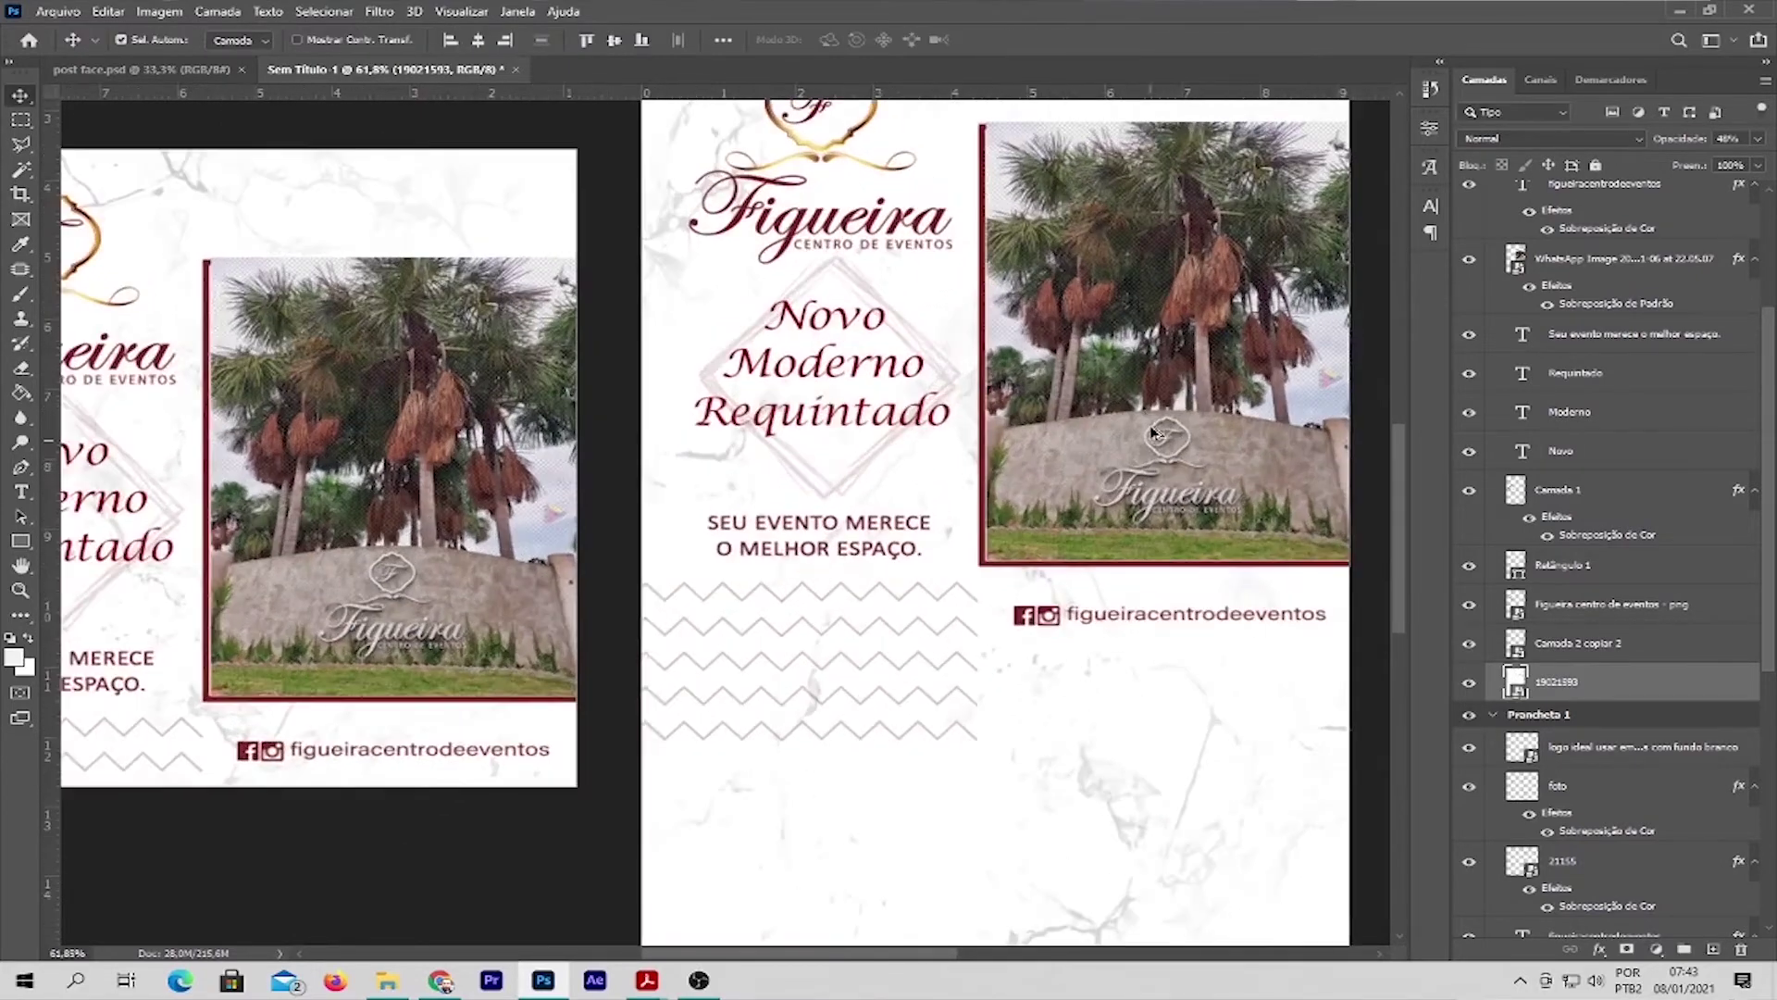
pyautogui.scroll(-1, 1152, 444)
pyautogui.scroll(-1, 1166, 425)
pyautogui.scroll(-1, 1174, 421)
pyautogui.scroll(1, 1172, 422)
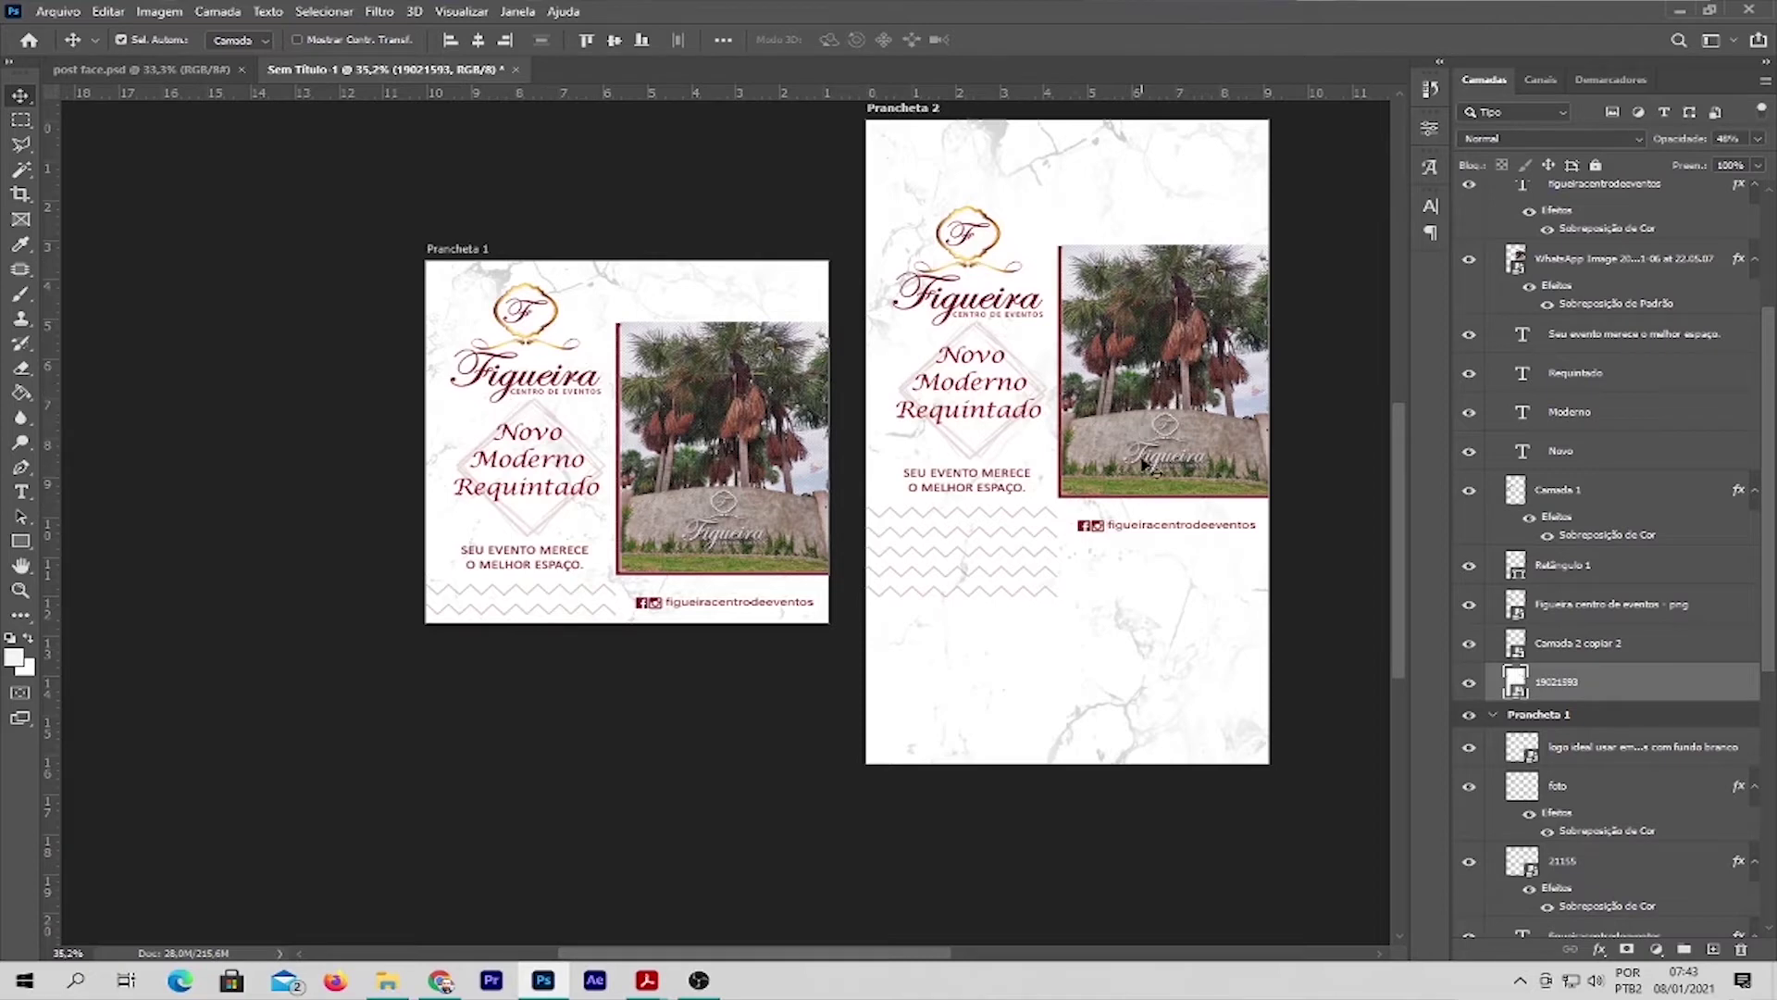
pyautogui.scroll(-1, 1145, 437)
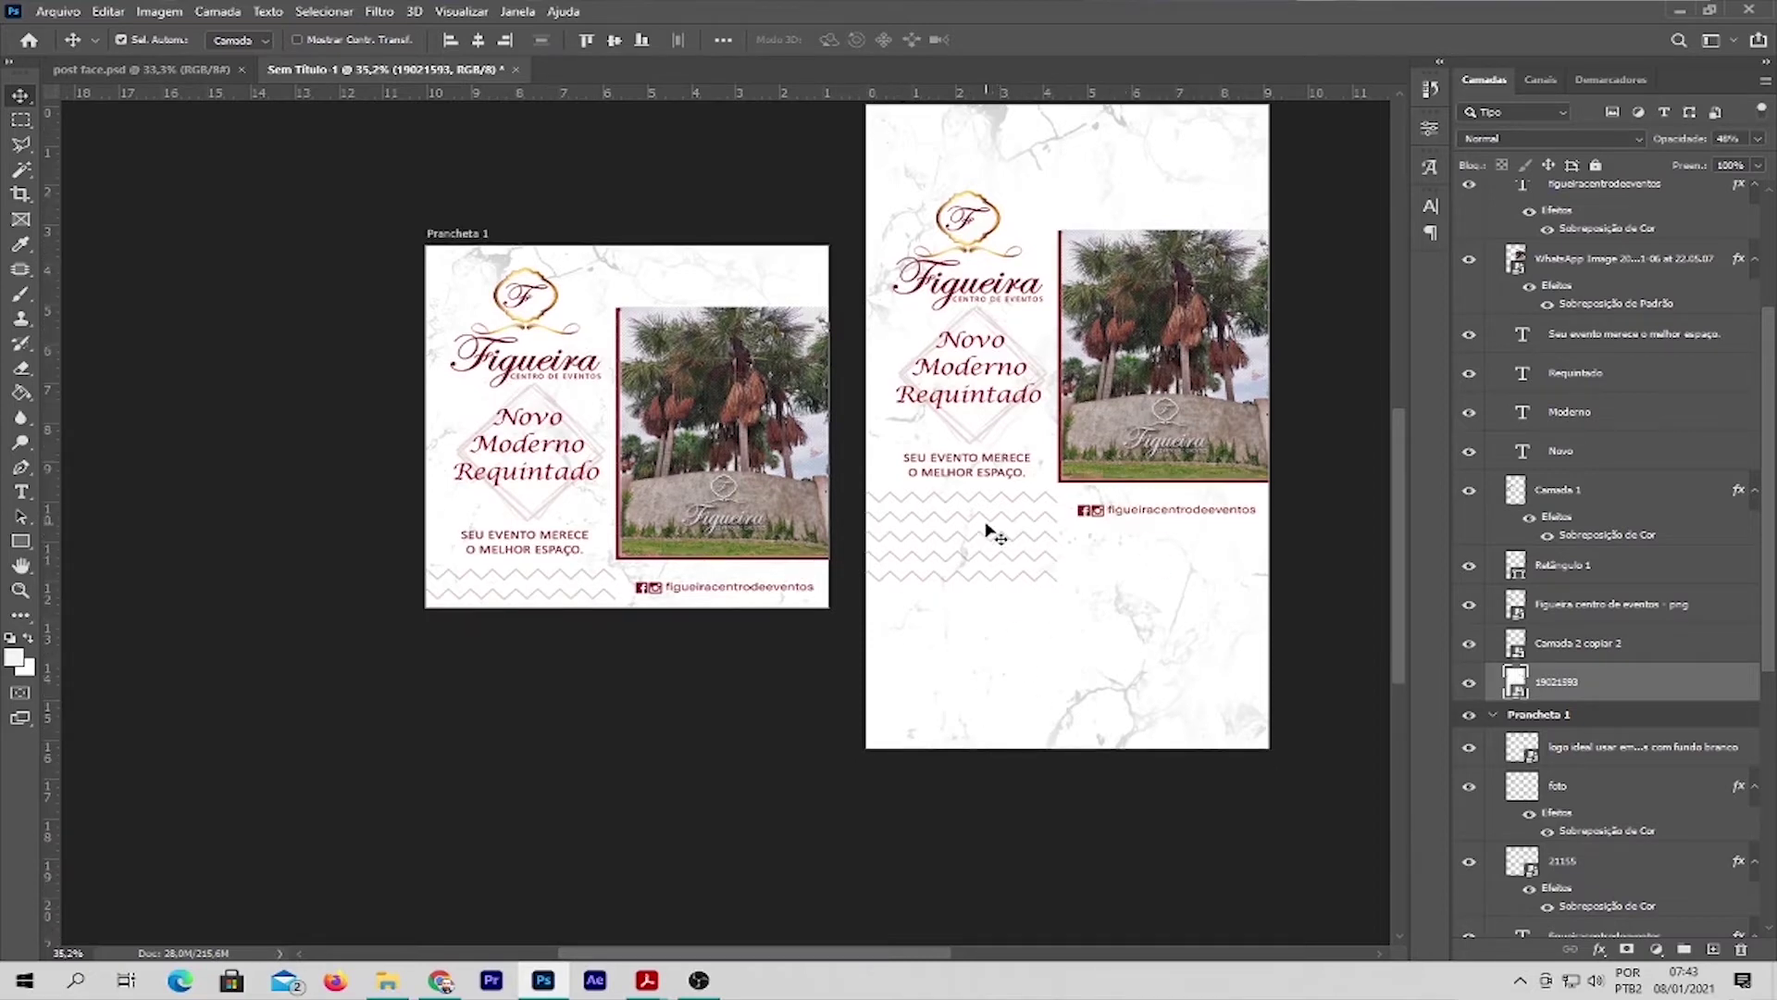
pyautogui.moveTo(998, 529); pyautogui.dragTo(984, 680)
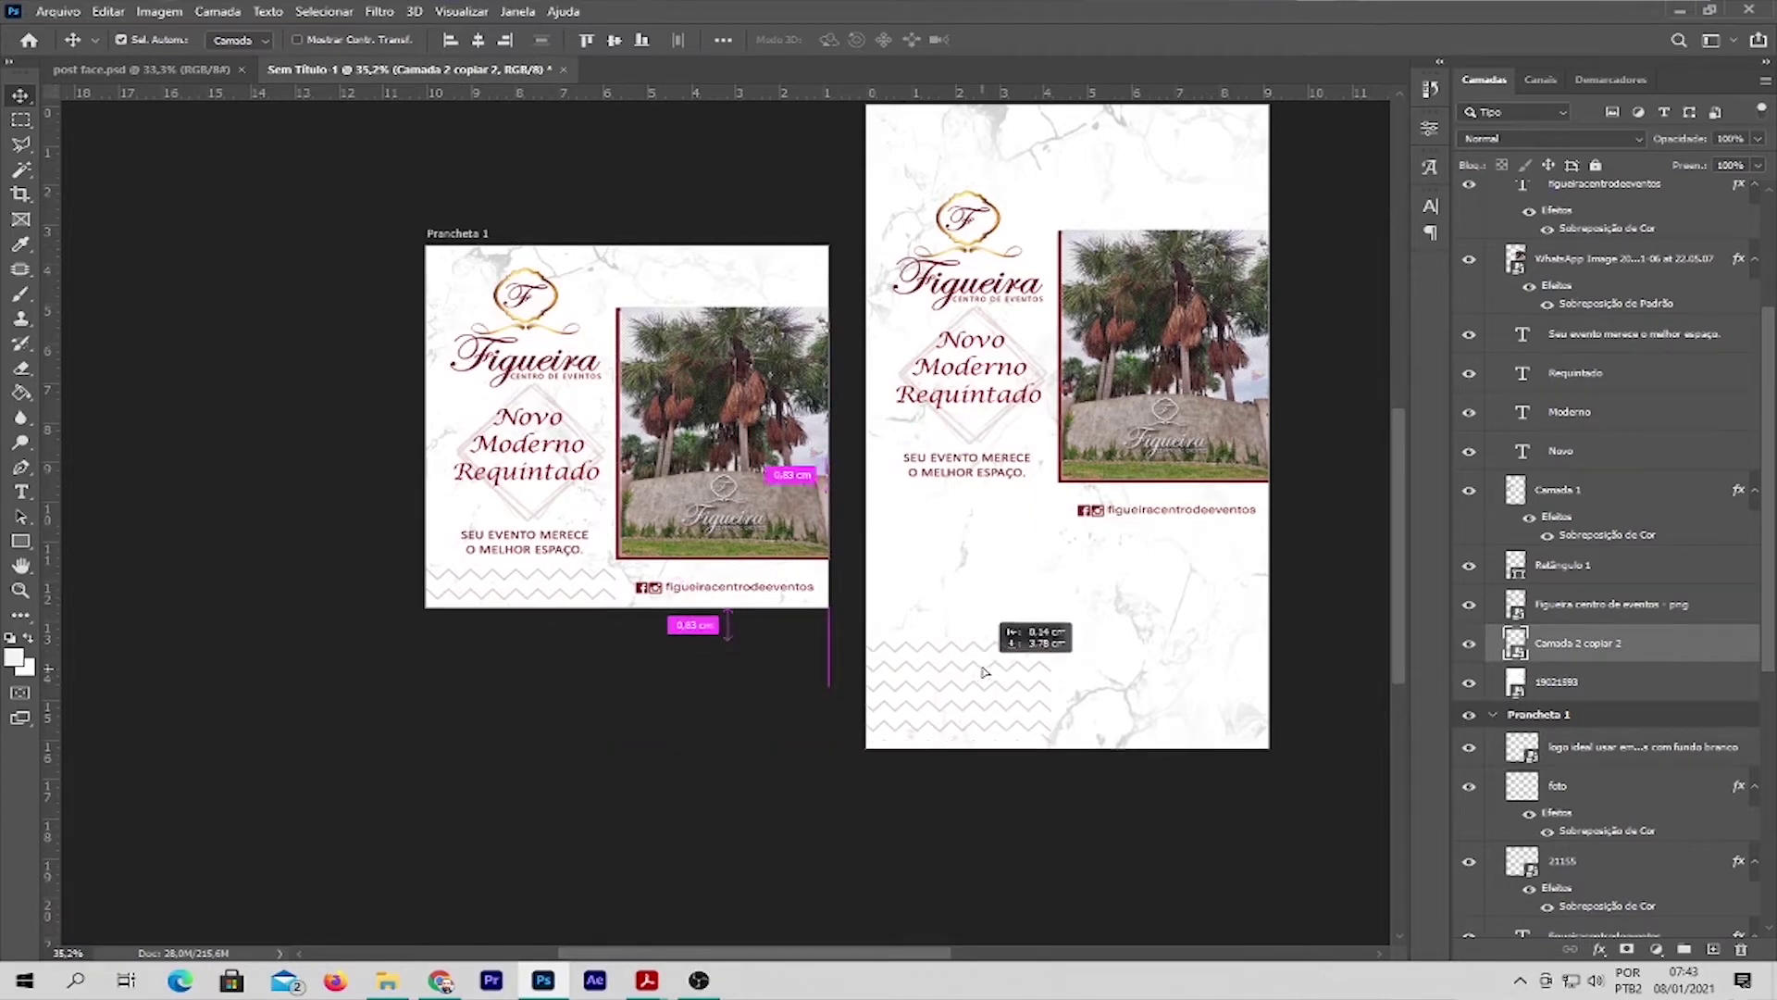
pyautogui.moveTo(984, 680); pyautogui.dragTo(984, 674)
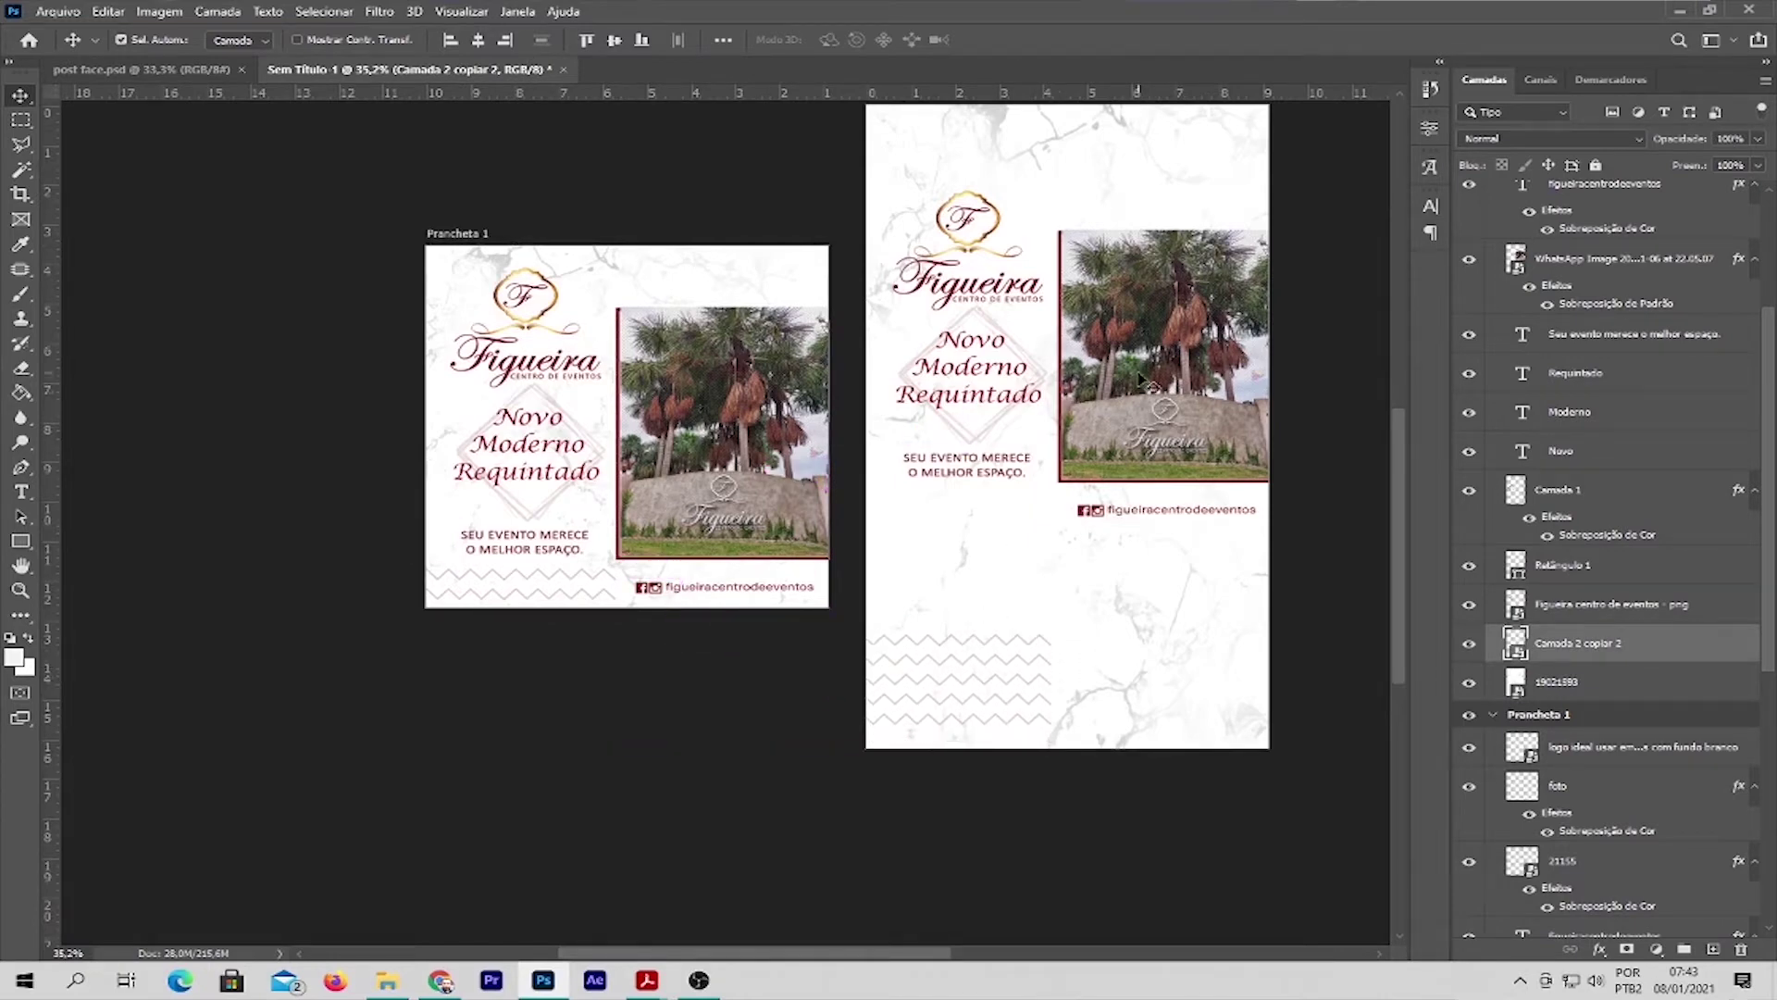
pyautogui.click(985, 467)
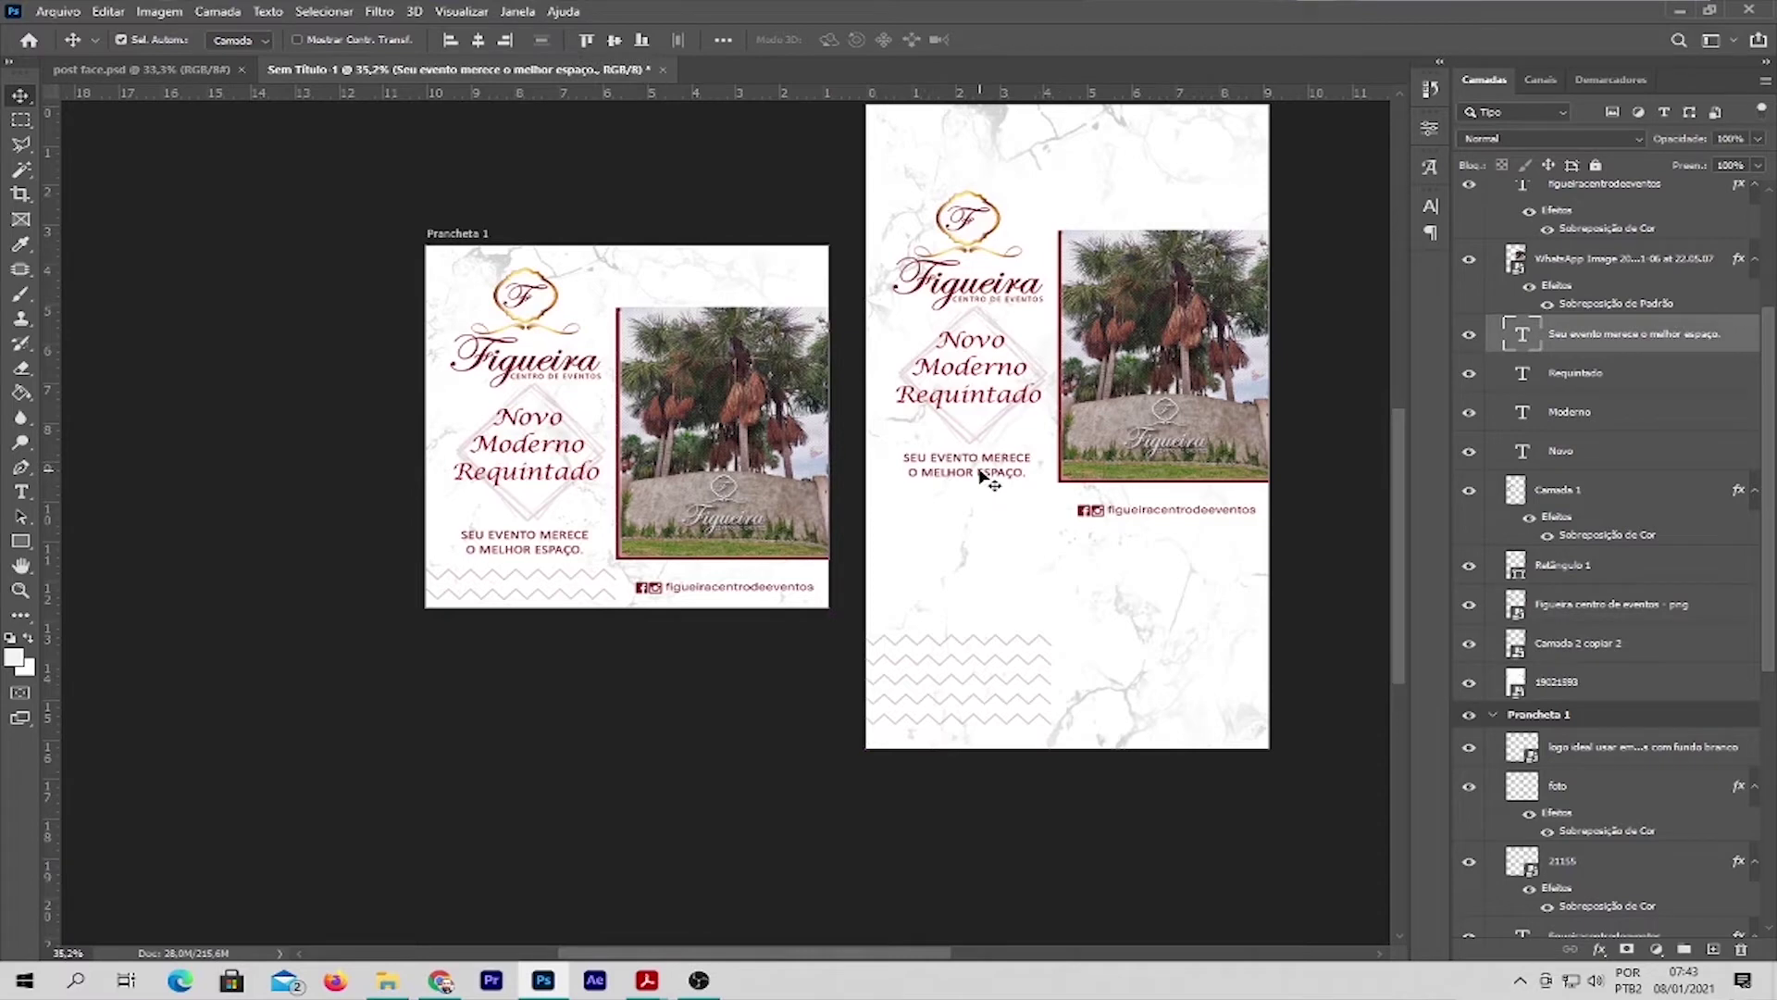
pyautogui.click(1085, 516)
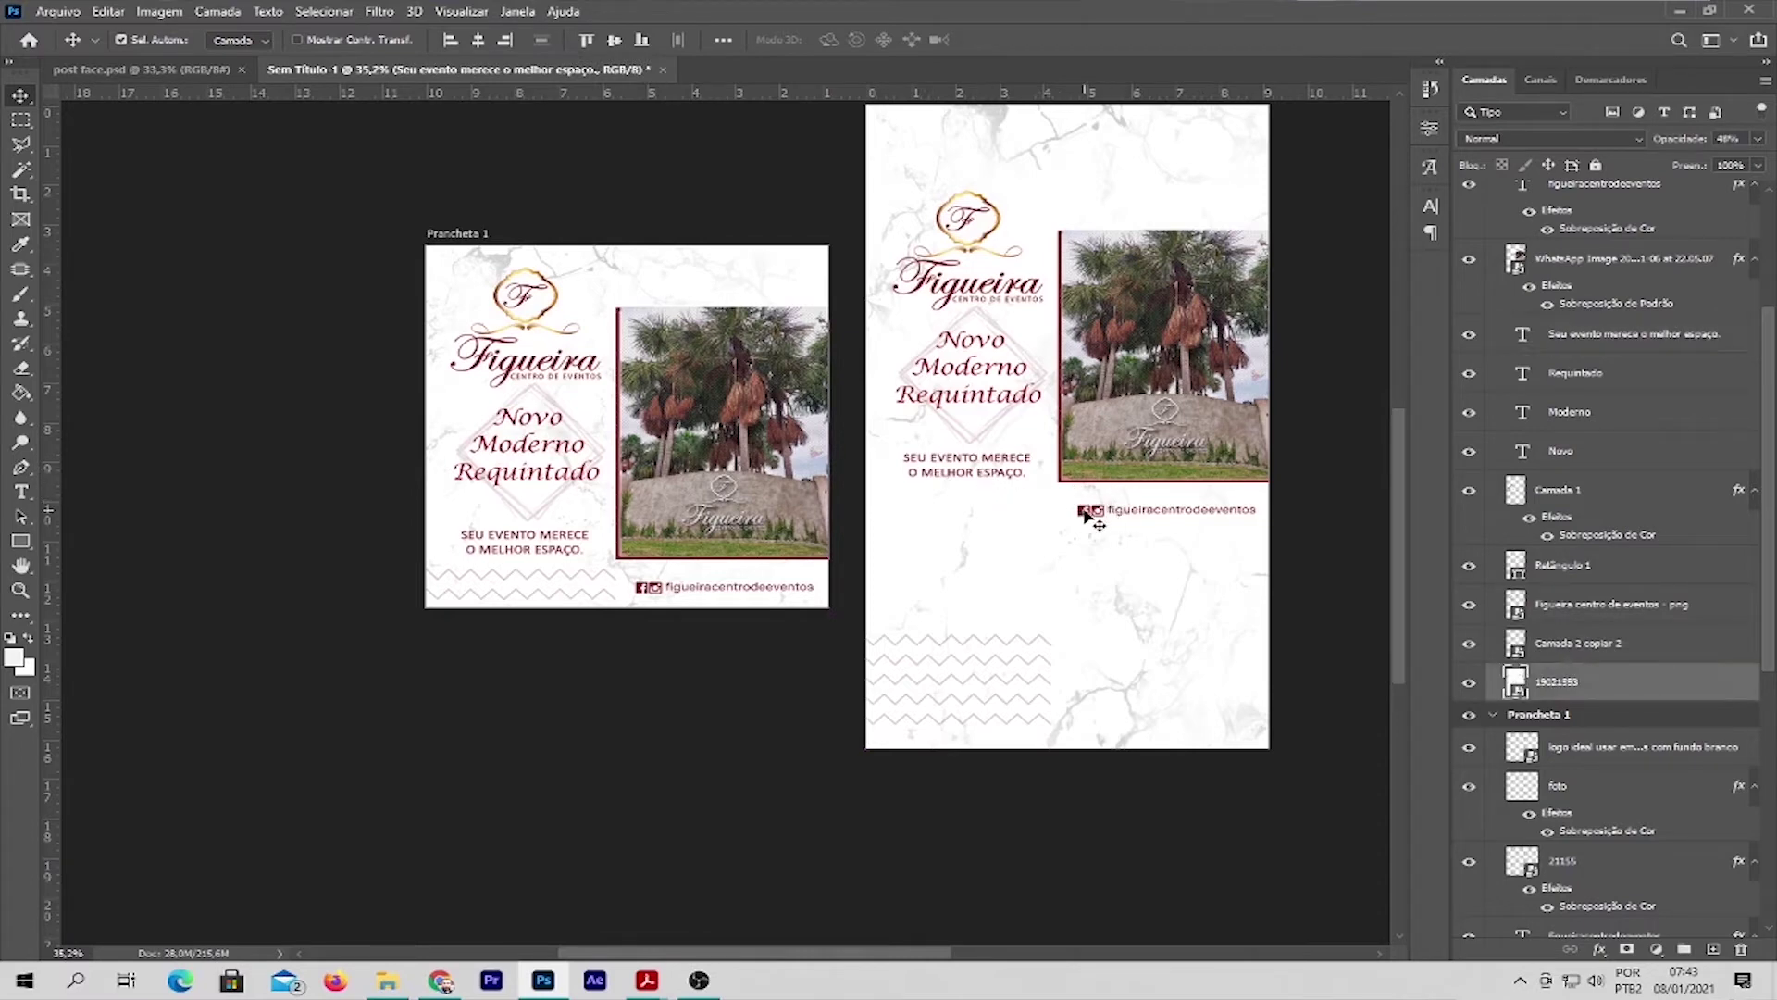
pyautogui.moveTo(1085, 516); pyautogui.dragTo(1085, 517)
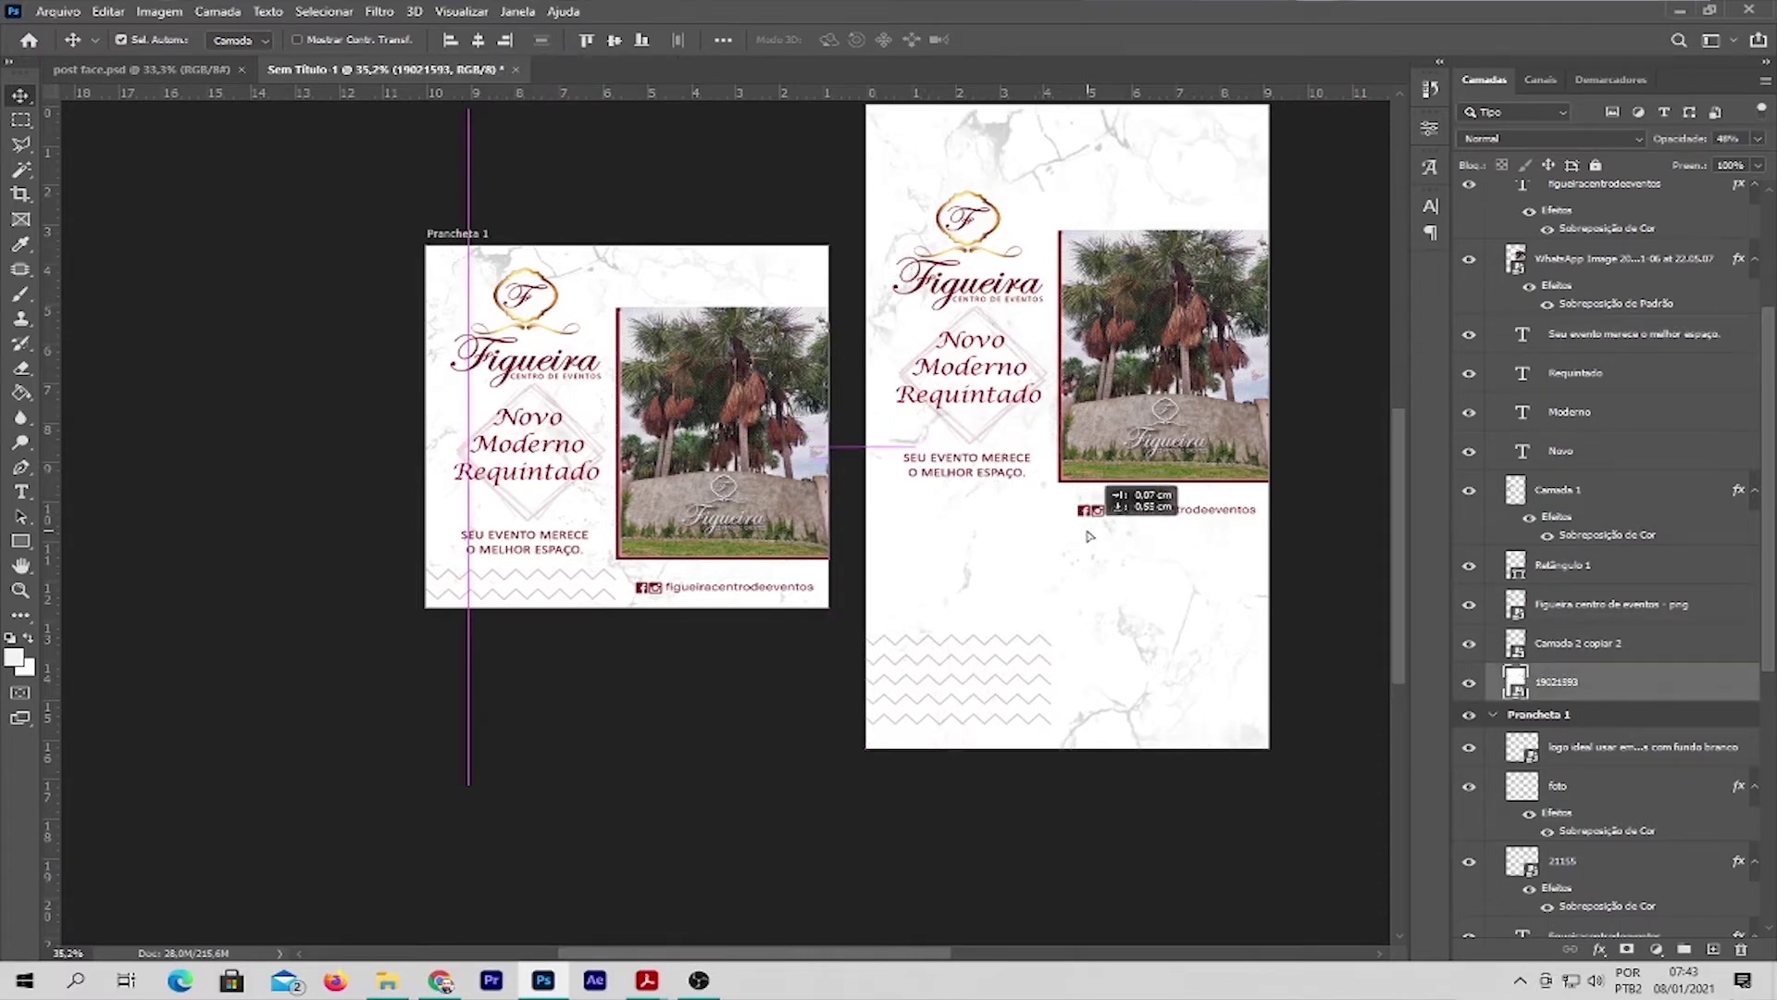
pyautogui.moveTo(1085, 515); pyautogui.dragTo(1085, 568)
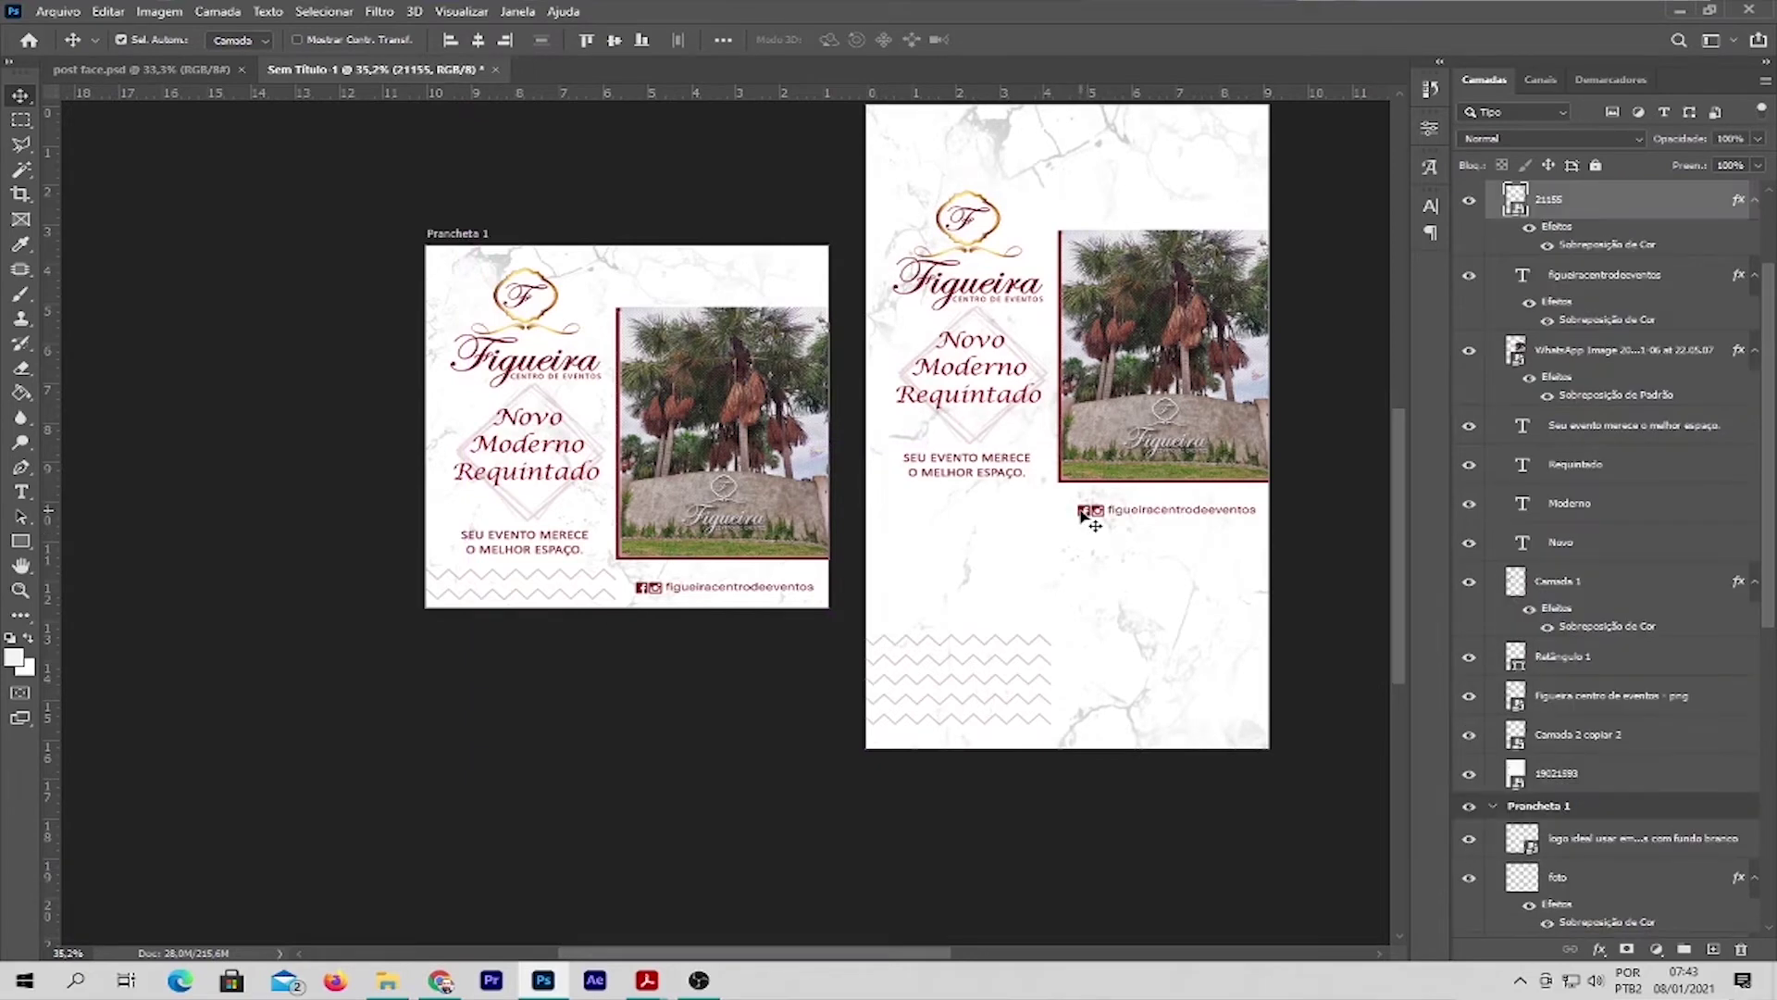
pyautogui.press('ctrl')
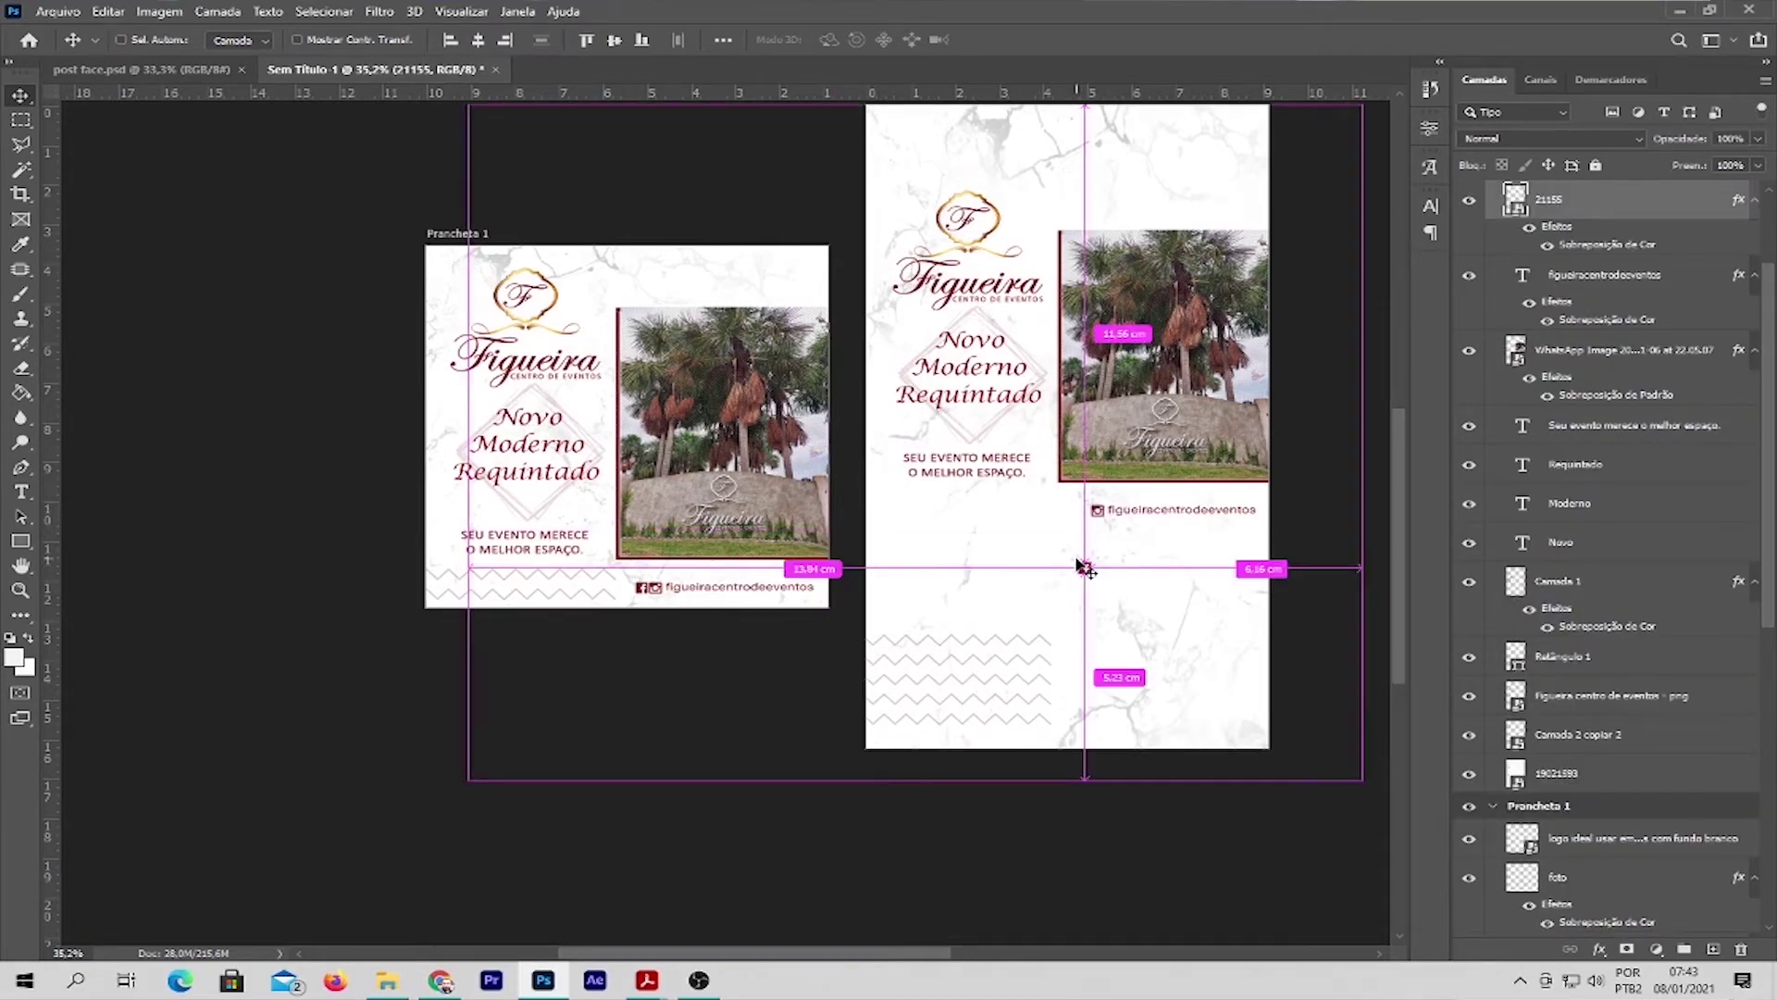
pyautogui.hotkey('ctrl', 'z')
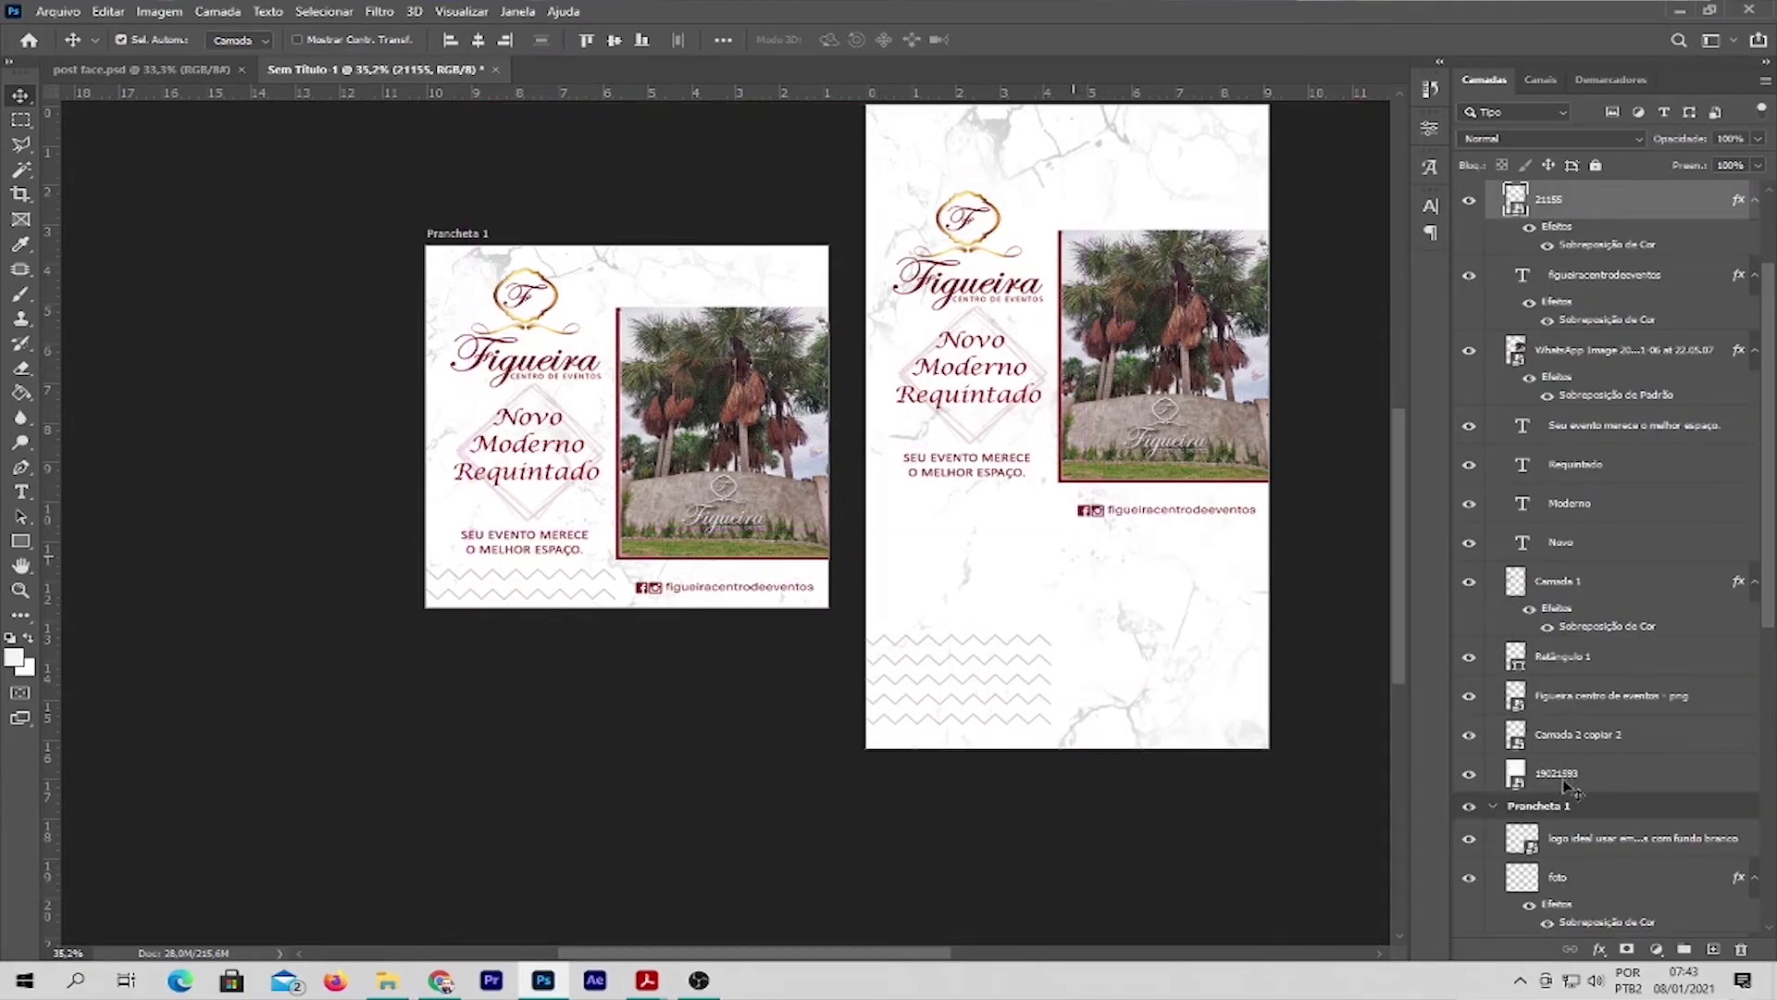
pyautogui.click(1599, 727)
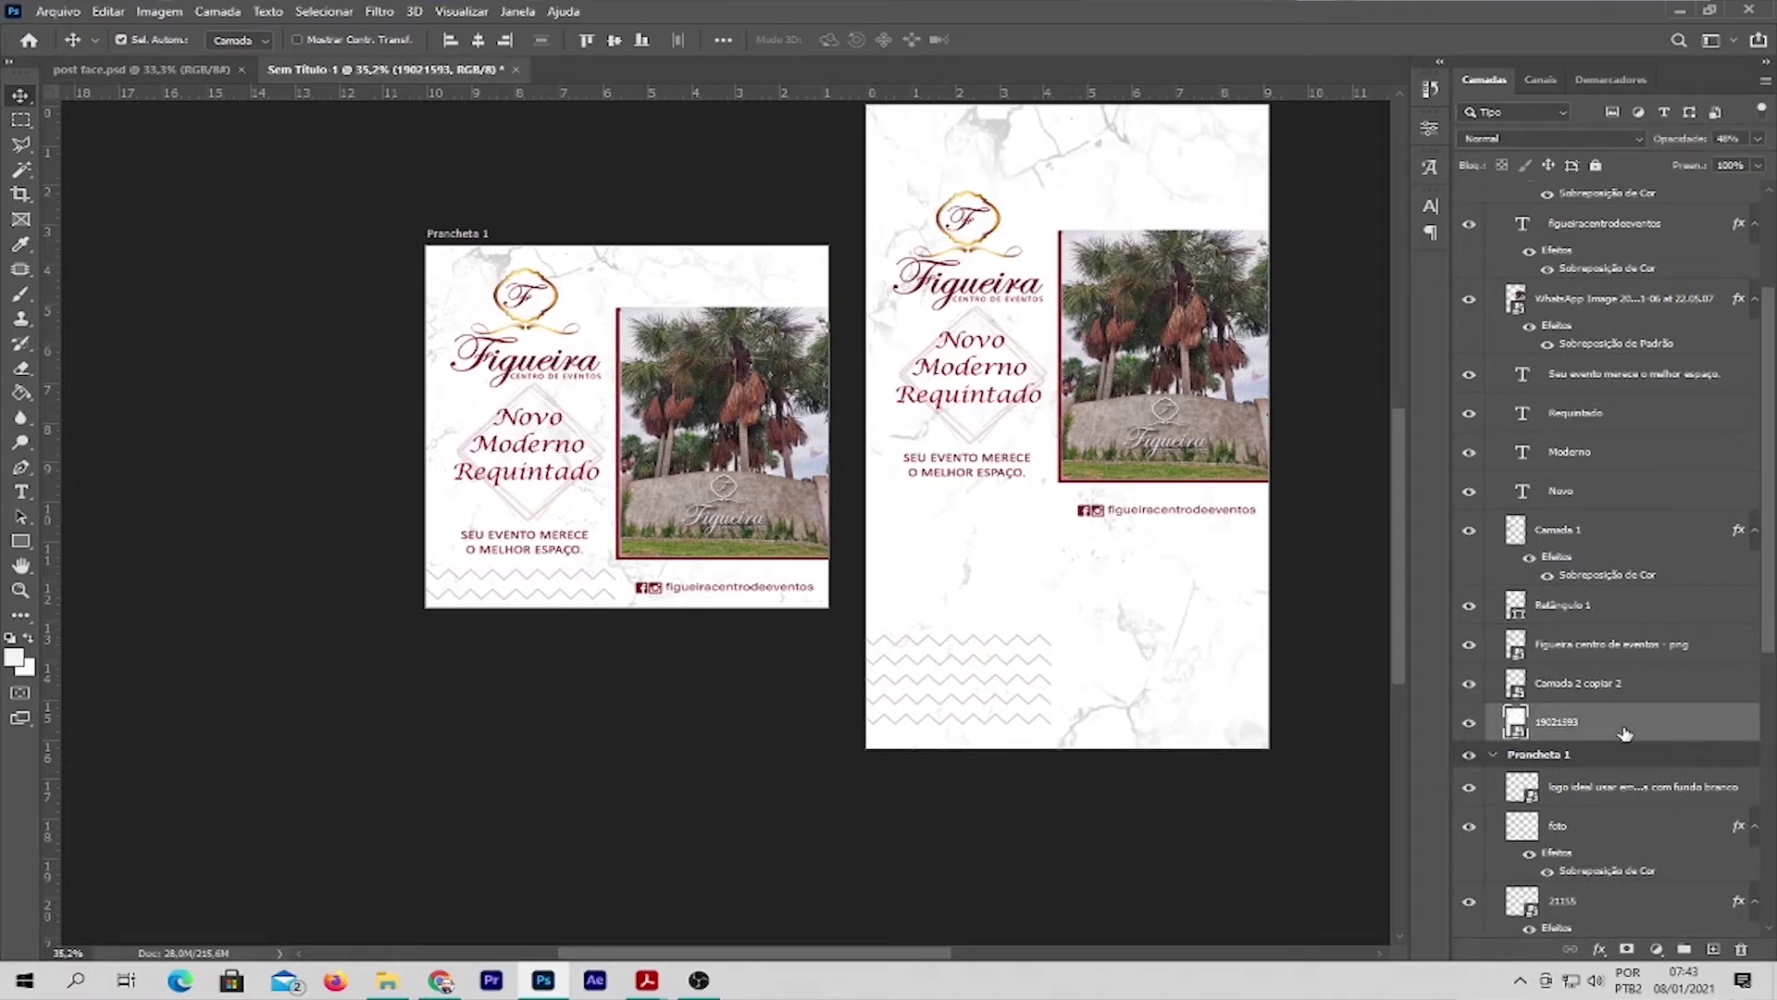
# Step: Lock layer 19021593's position and move the figueiracentrodeeventos line to the artboard bottom
pyautogui.click(1550, 165)
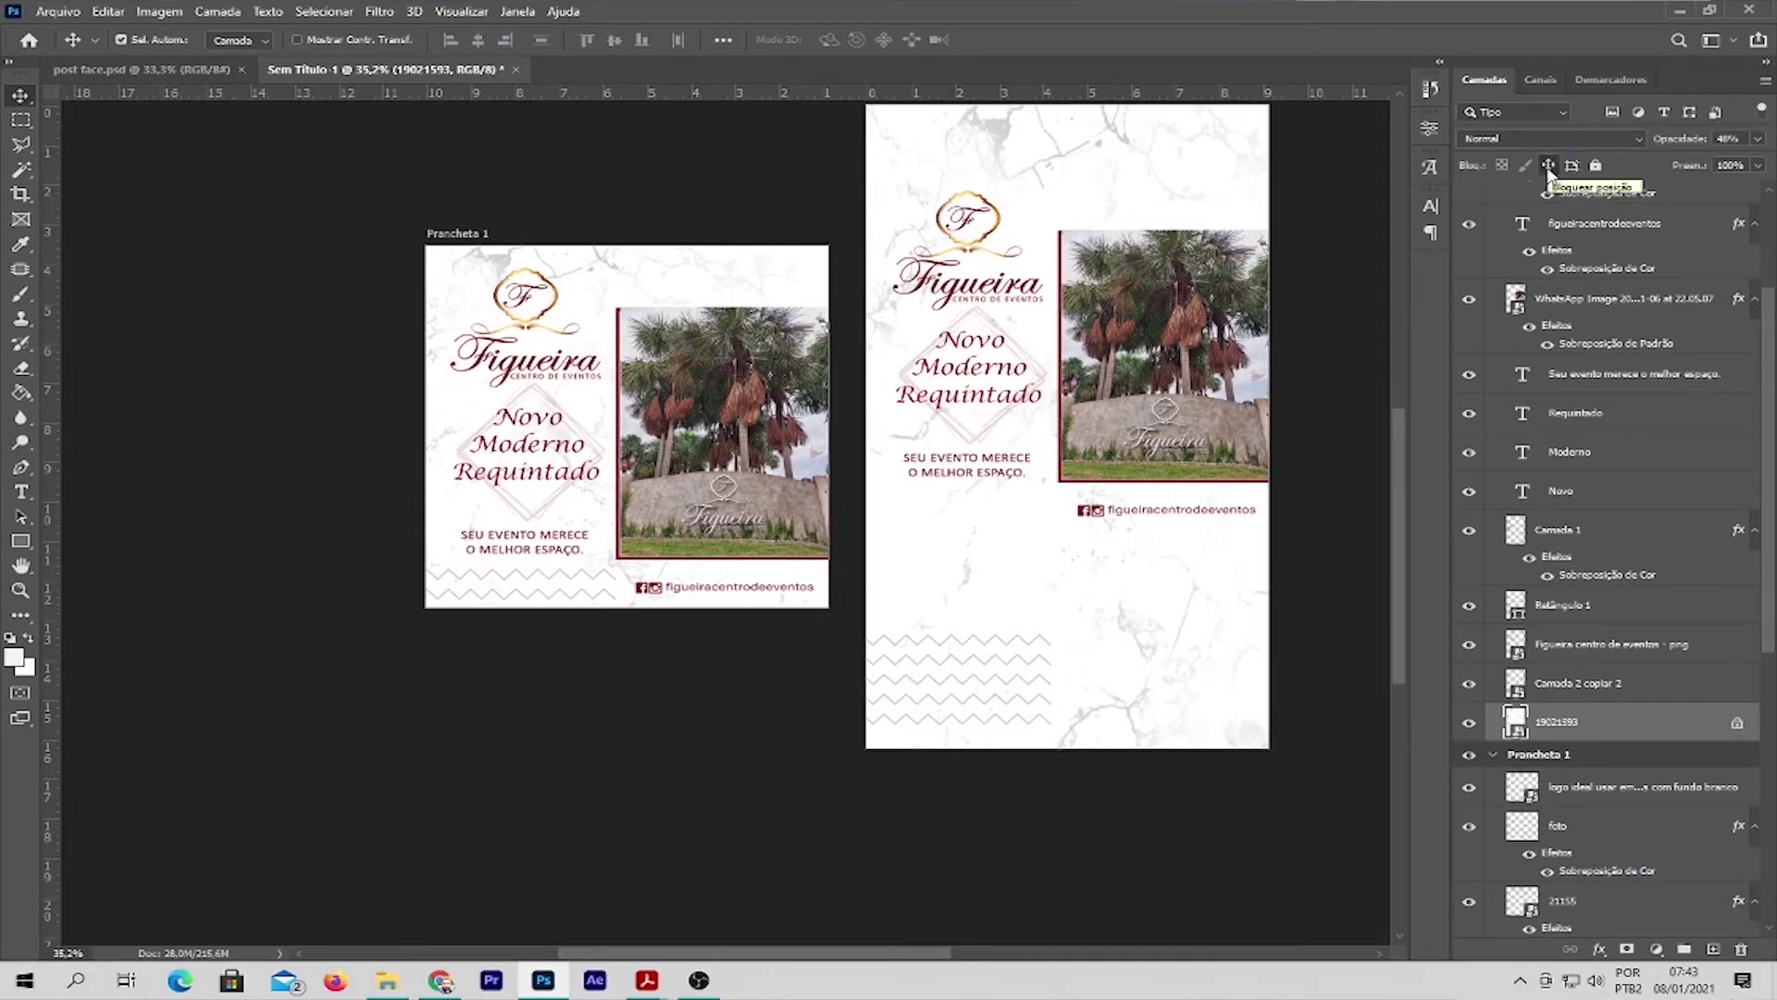
pyautogui.moveTo(1125, 638); pyautogui.dragTo(1056, 553)
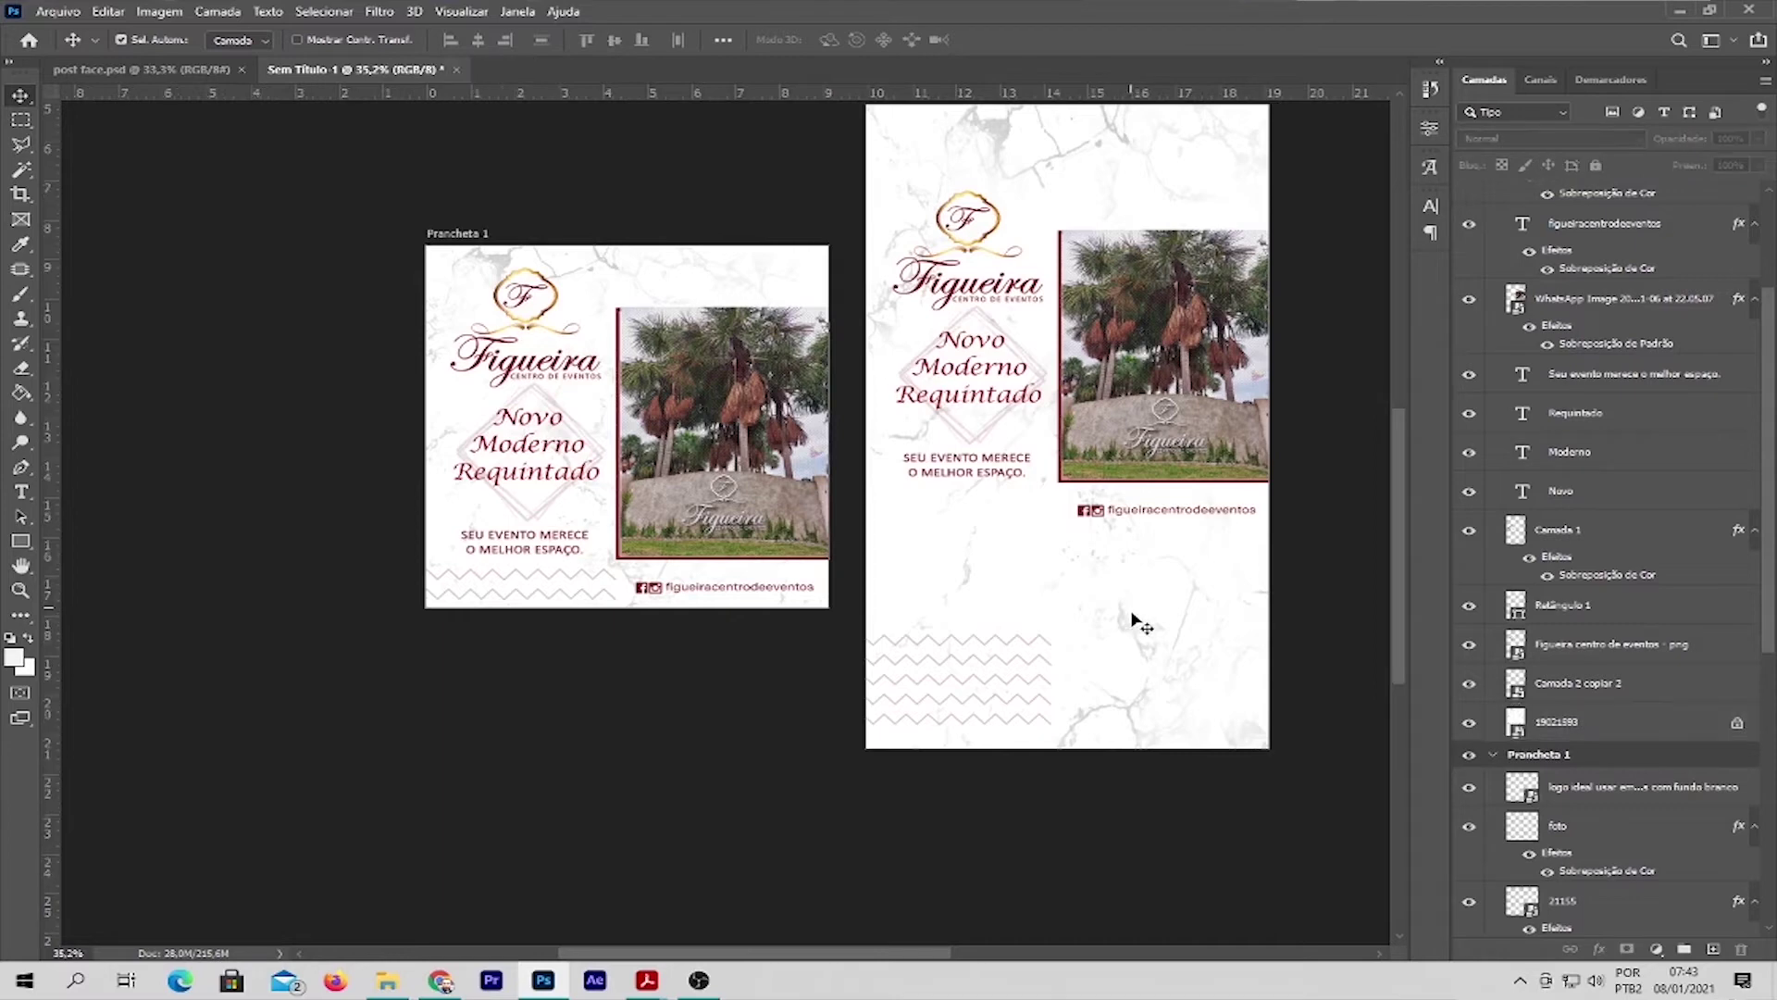
pyautogui.click(1078, 505)
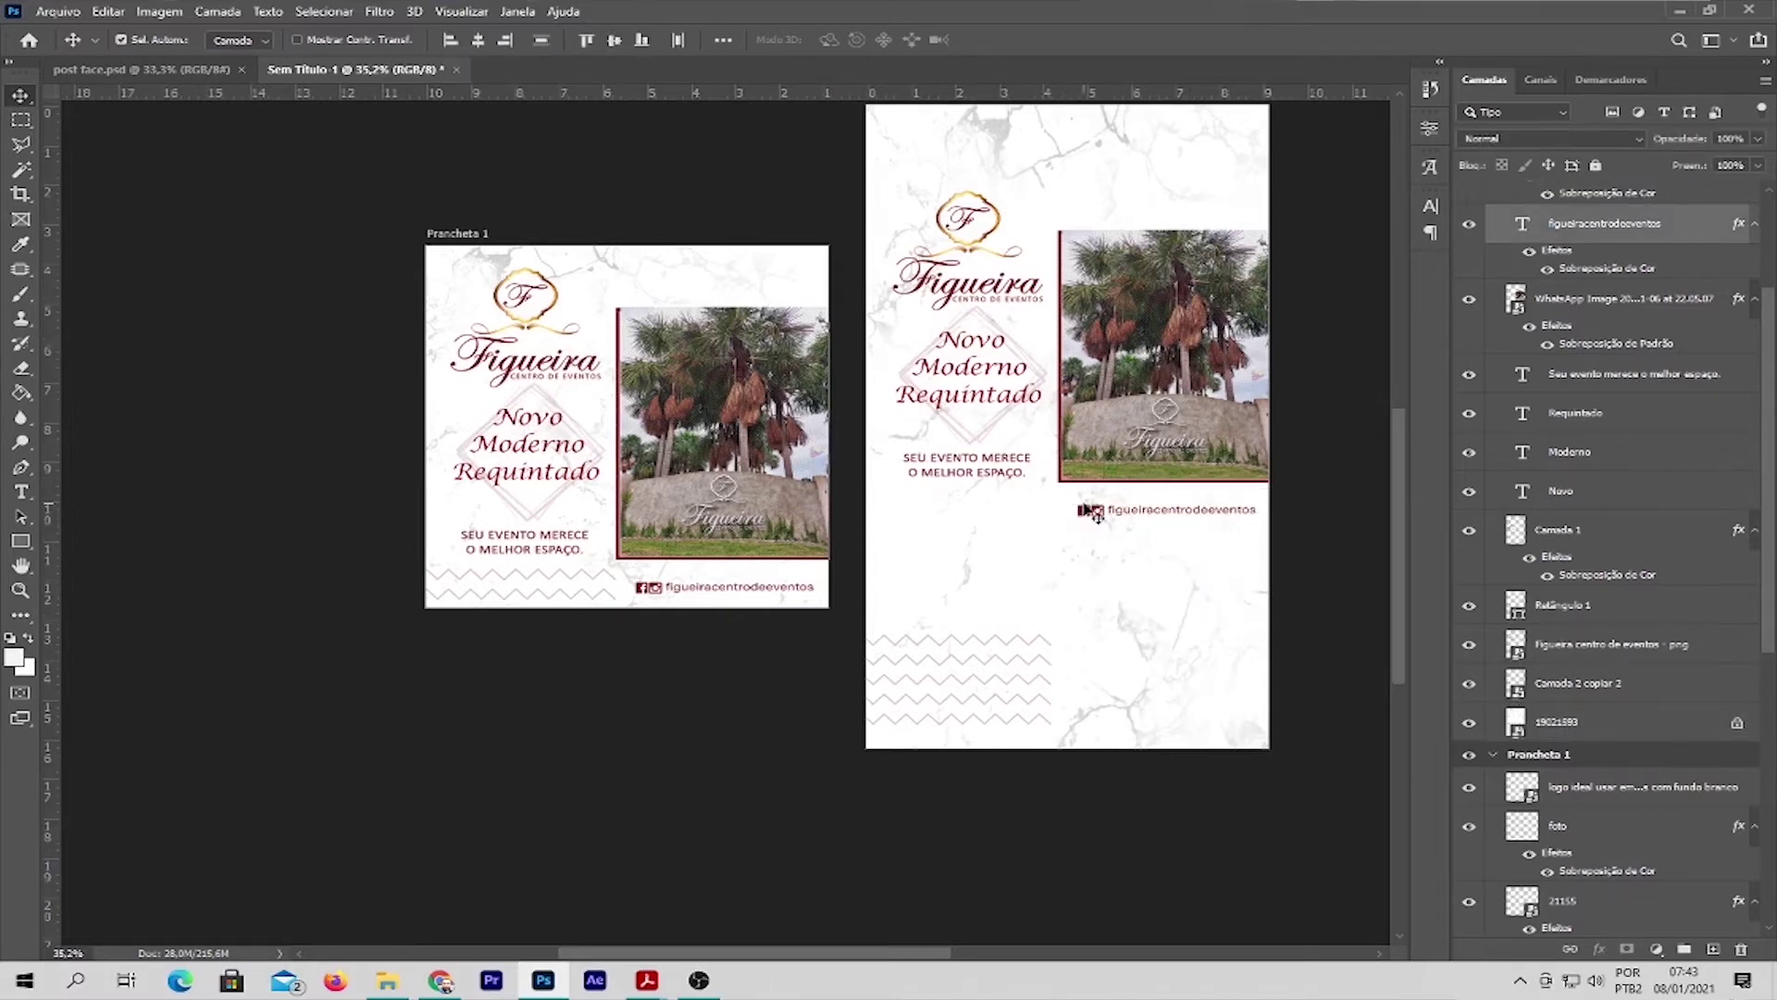
pyautogui.moveTo(1085, 514); pyautogui.dragTo(1079, 713)
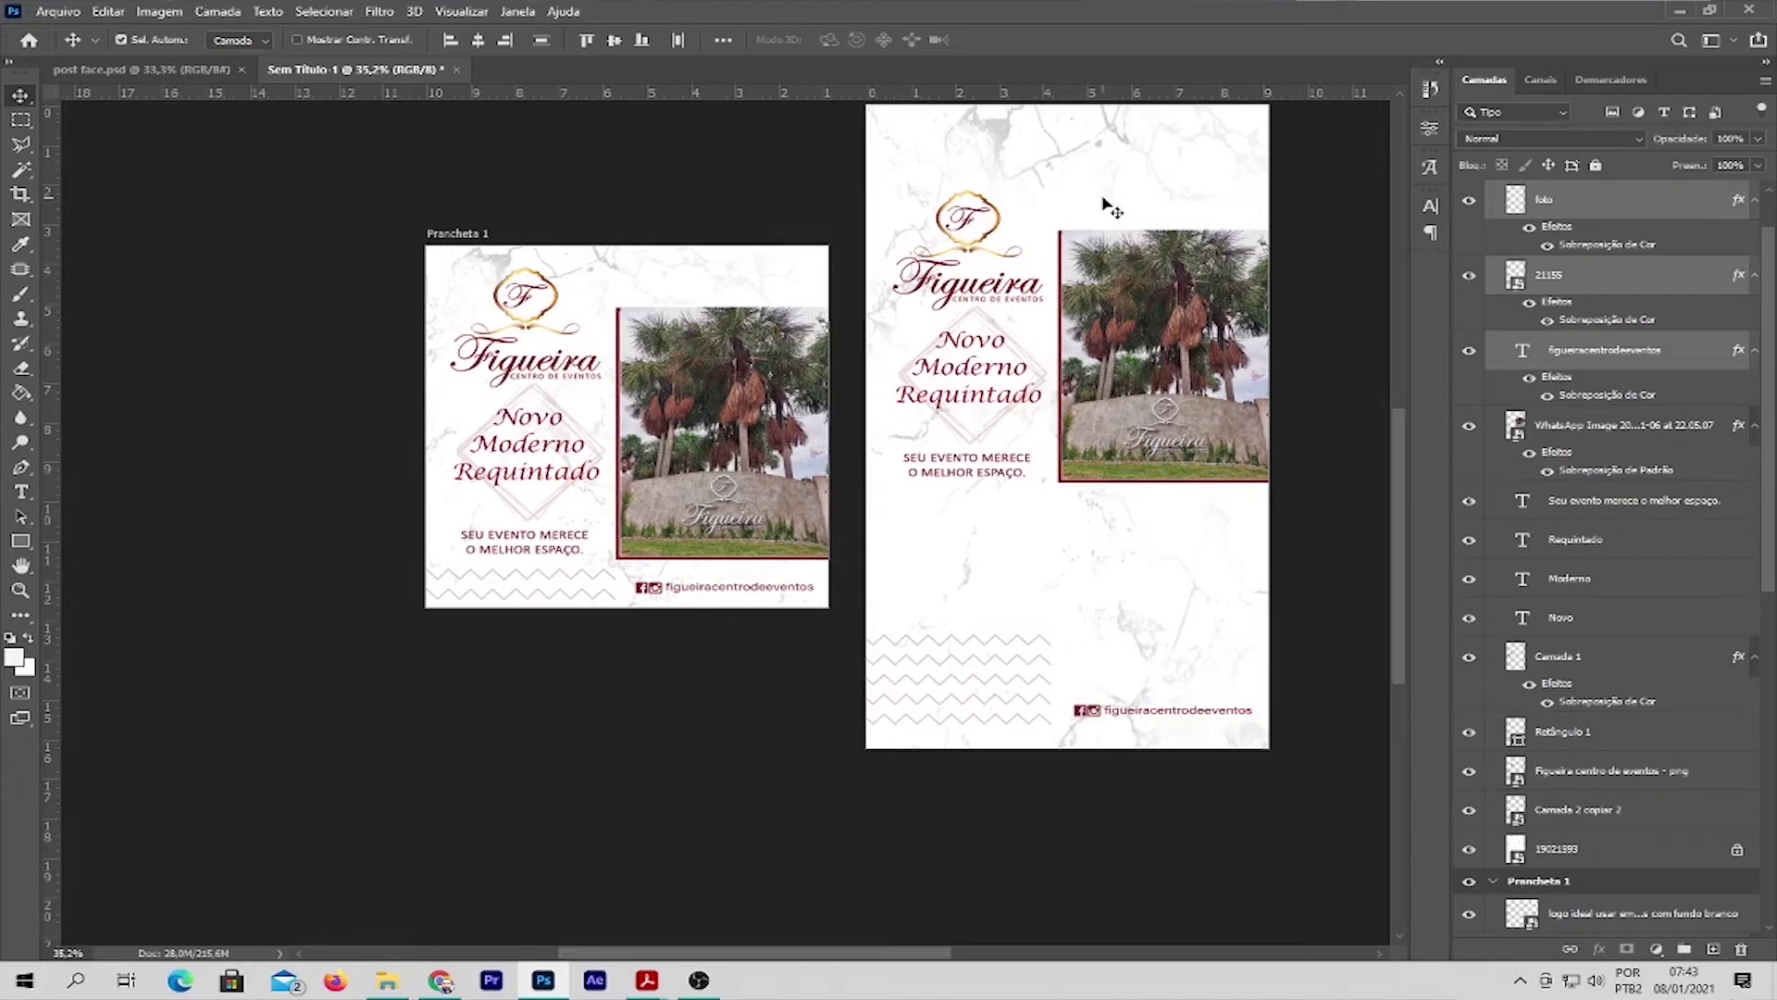
# Step: Move the WhatsApp photo lower on Prancheta 2 and begin repositioning the Figueira logo
pyautogui.click(1204, 538)
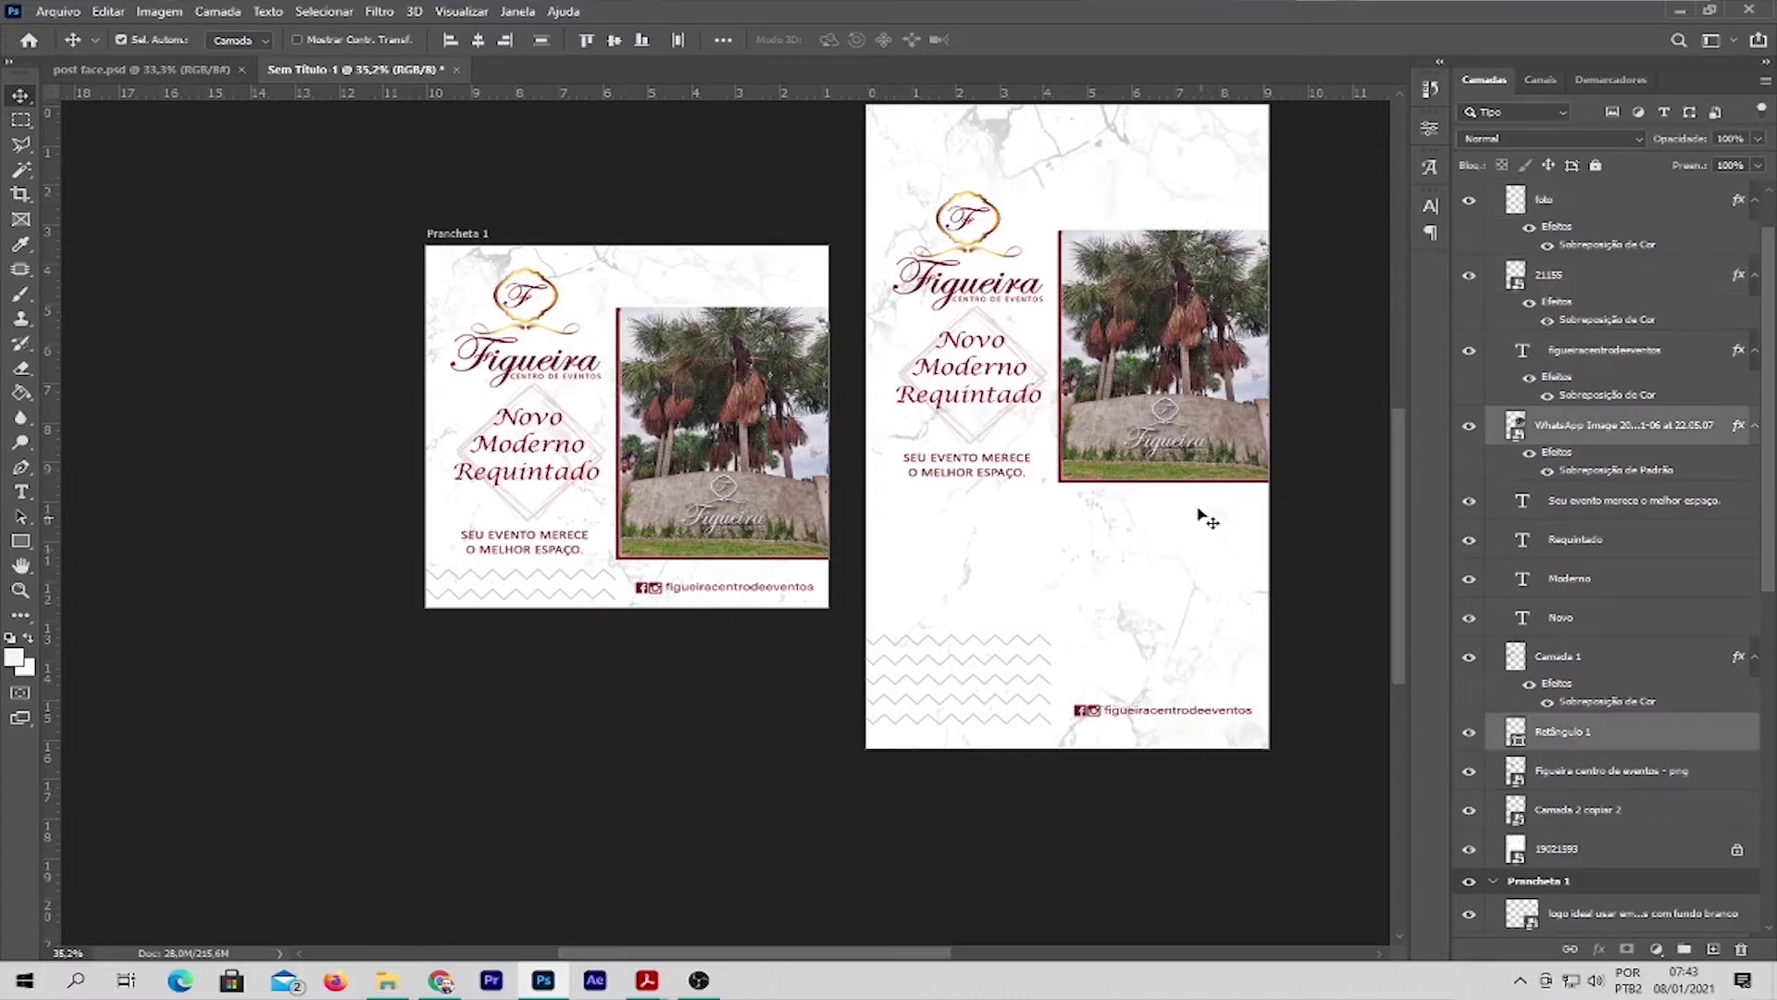
pyautogui.moveTo(1185, 380); pyautogui.dragTo(1184, 494)
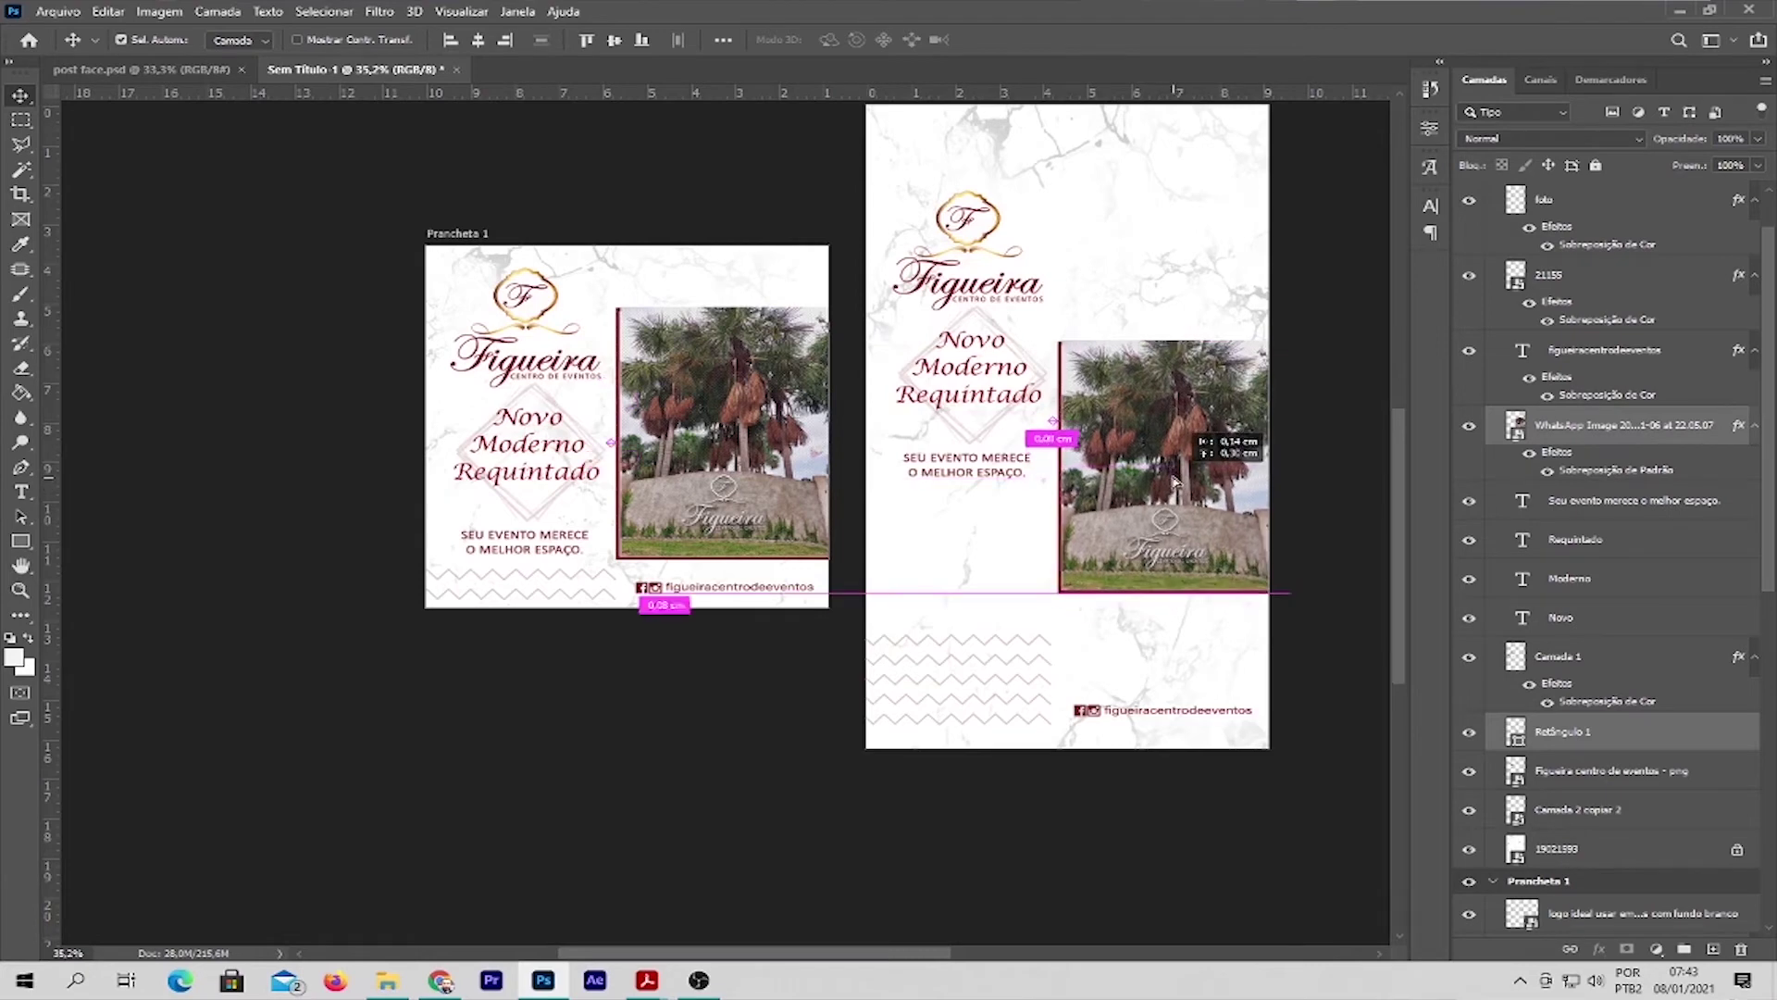
pyautogui.moveTo(1185, 493); pyautogui.dragTo(1182, 483)
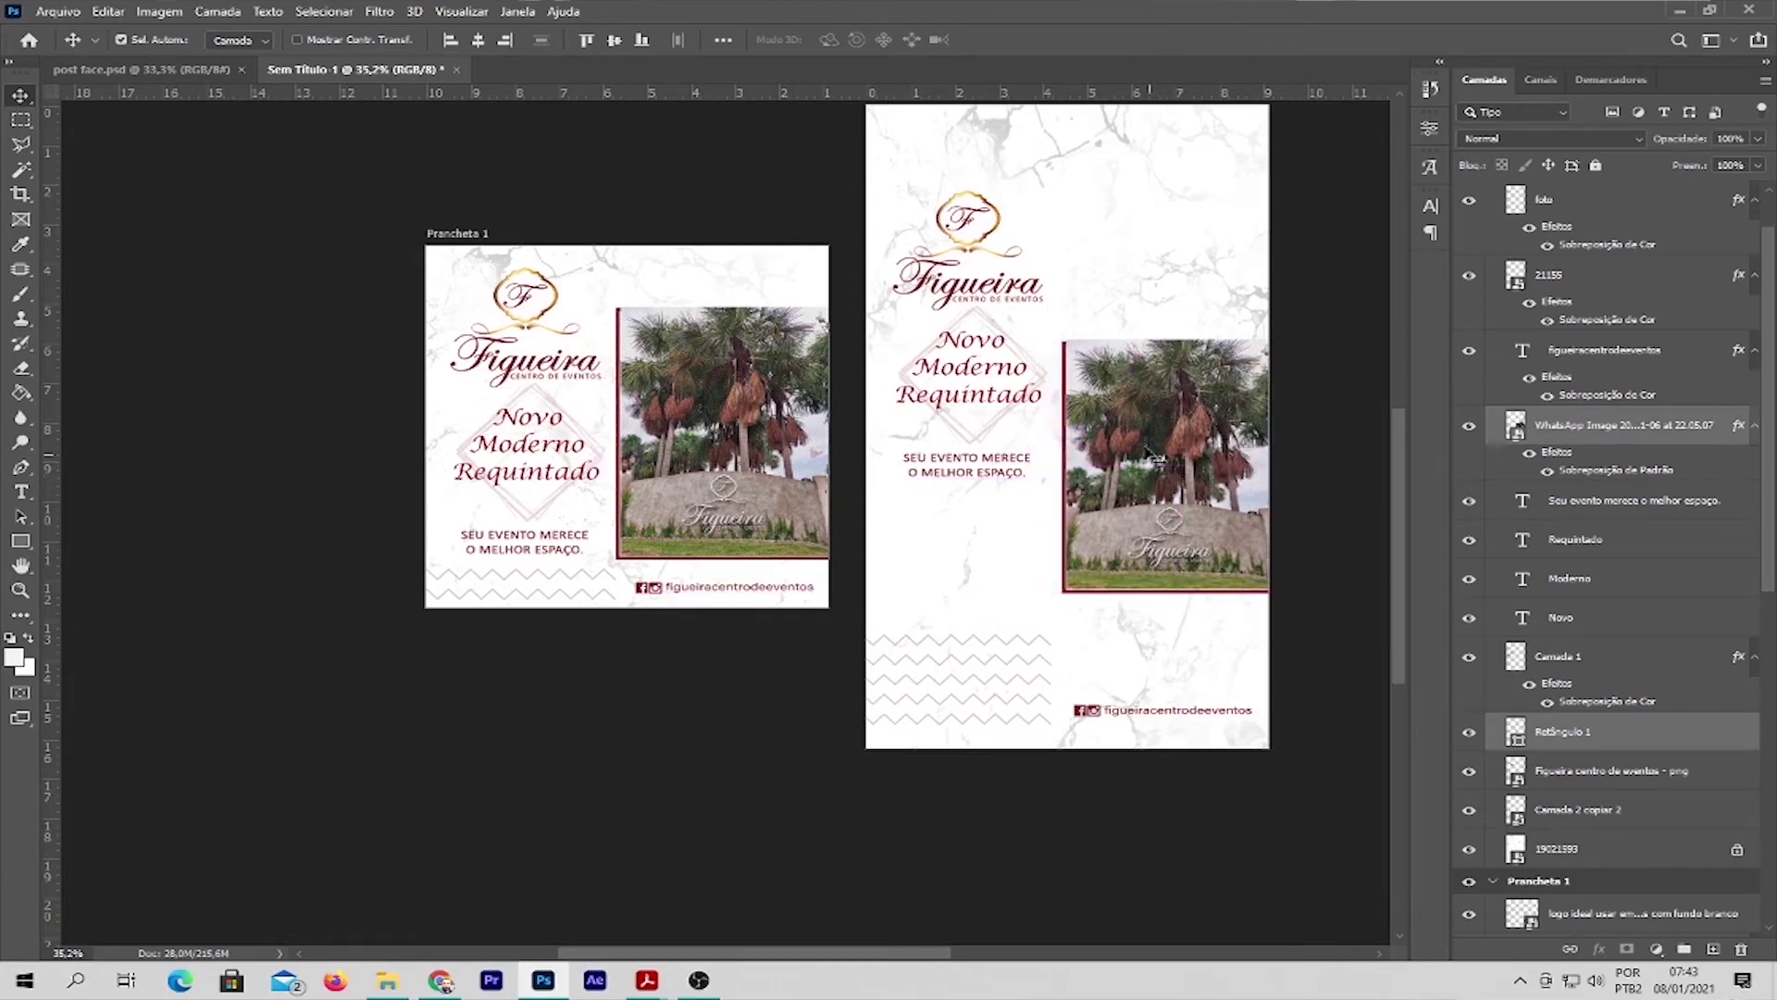
pyautogui.click(973, 254)
pyautogui.moveTo(974, 254); pyautogui.dragTo(1061, 203)
# Step: Scale up the Figueira logo on Prancheta 2, then drag the Novo Moderno Requintado text lower
pyautogui.hotkey('ctrl', 't')
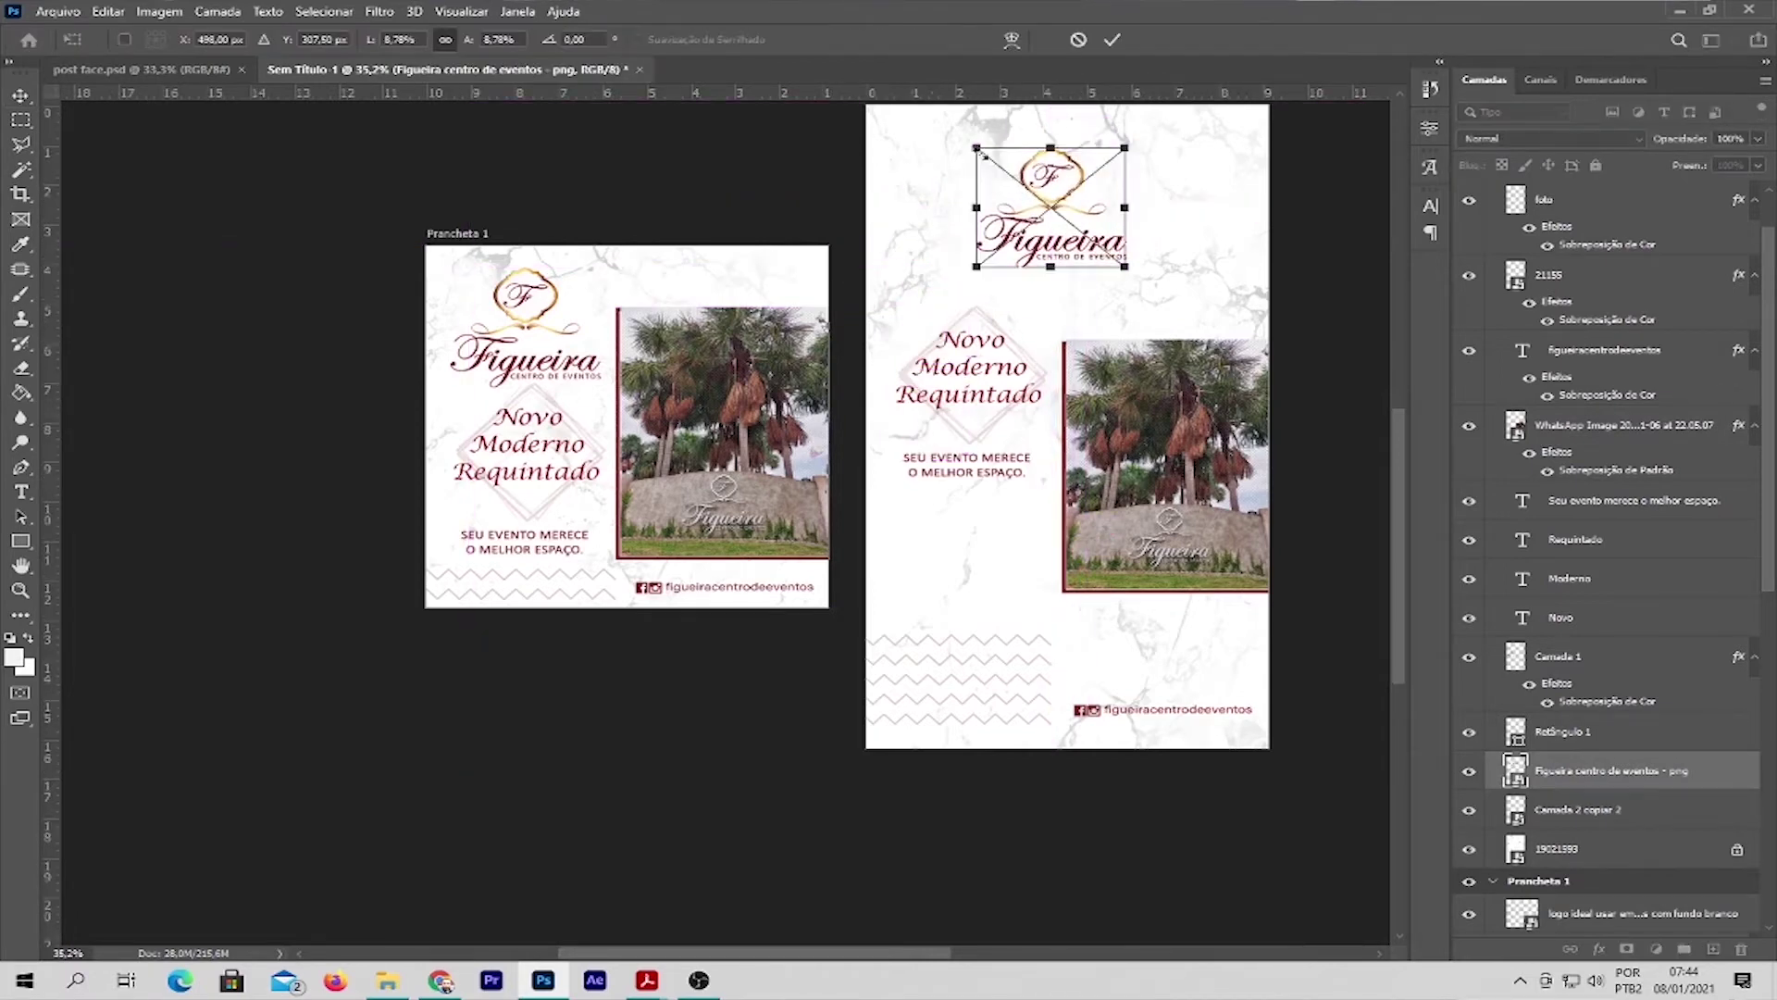
pyautogui.moveTo(1122, 146)
pyautogui.mouseDown()
pyautogui.moveTo(1188, 127)
pyautogui.moveTo(1168, 113)
pyautogui.mouseUp()
pyautogui.moveTo(1172, 264); pyautogui.dragTo(1187, 304)
pyautogui.moveTo(1094, 206); pyautogui.dragTo(1072, 215)
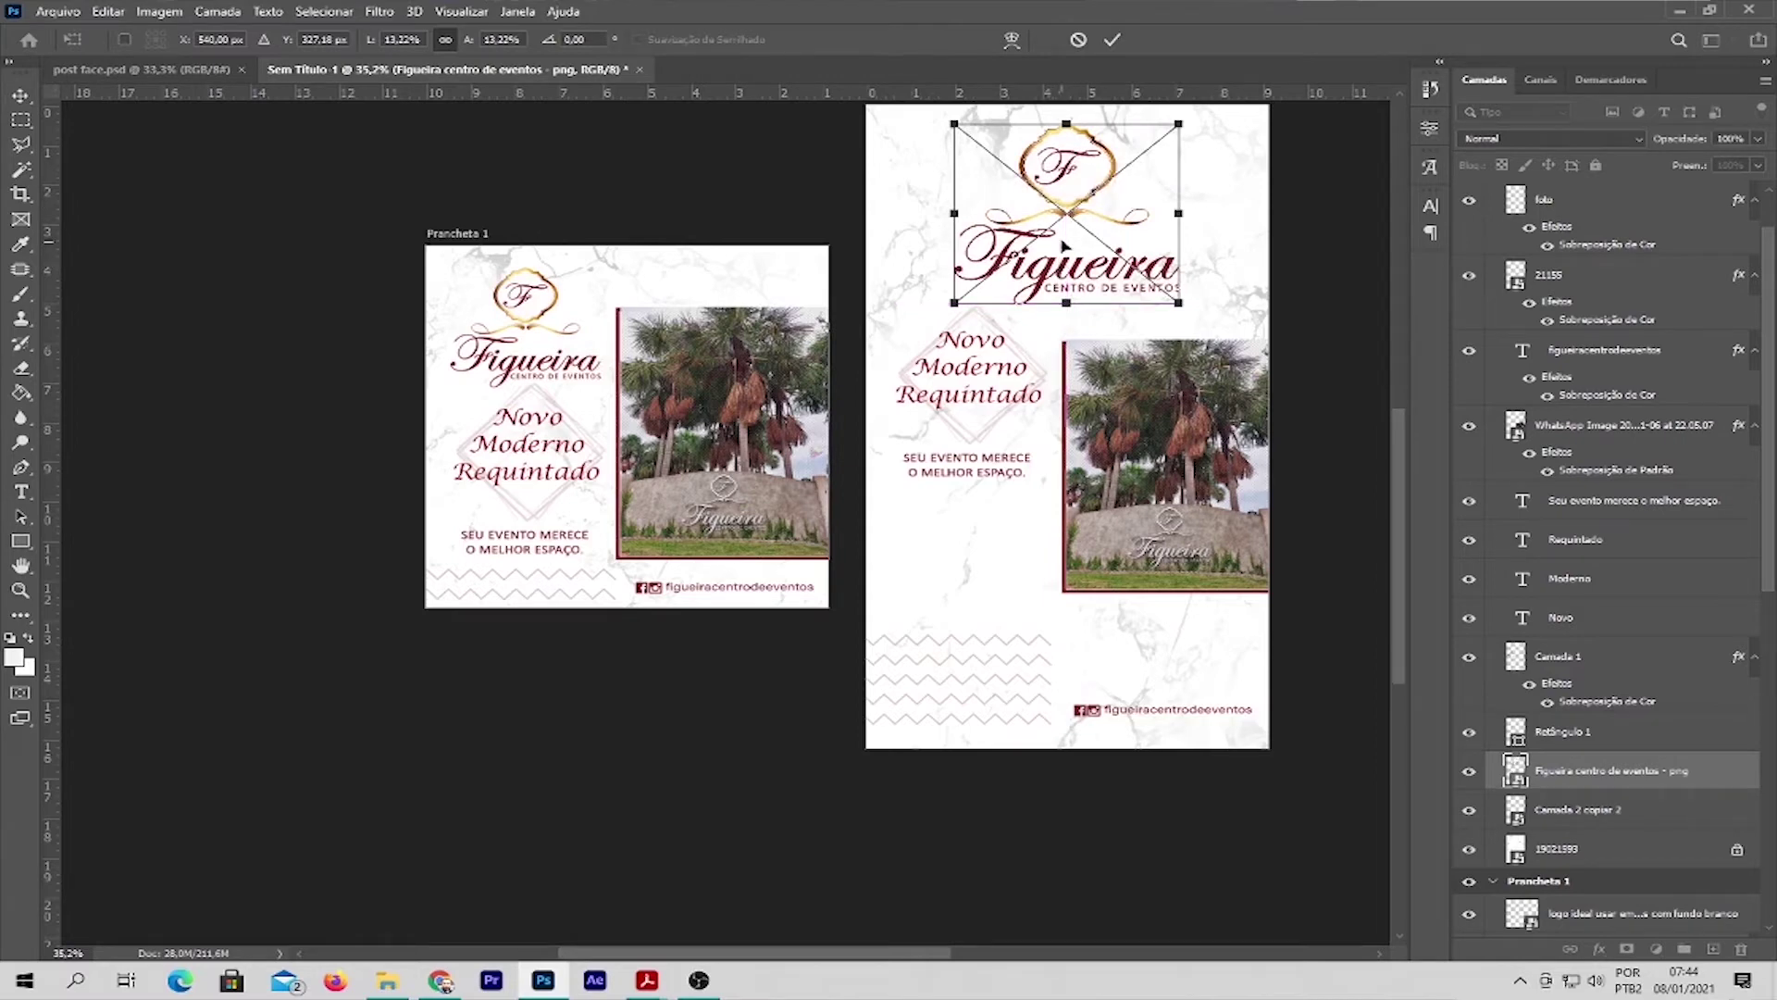
pyautogui.moveTo(1066, 218); pyautogui.dragTo(1063, 218)
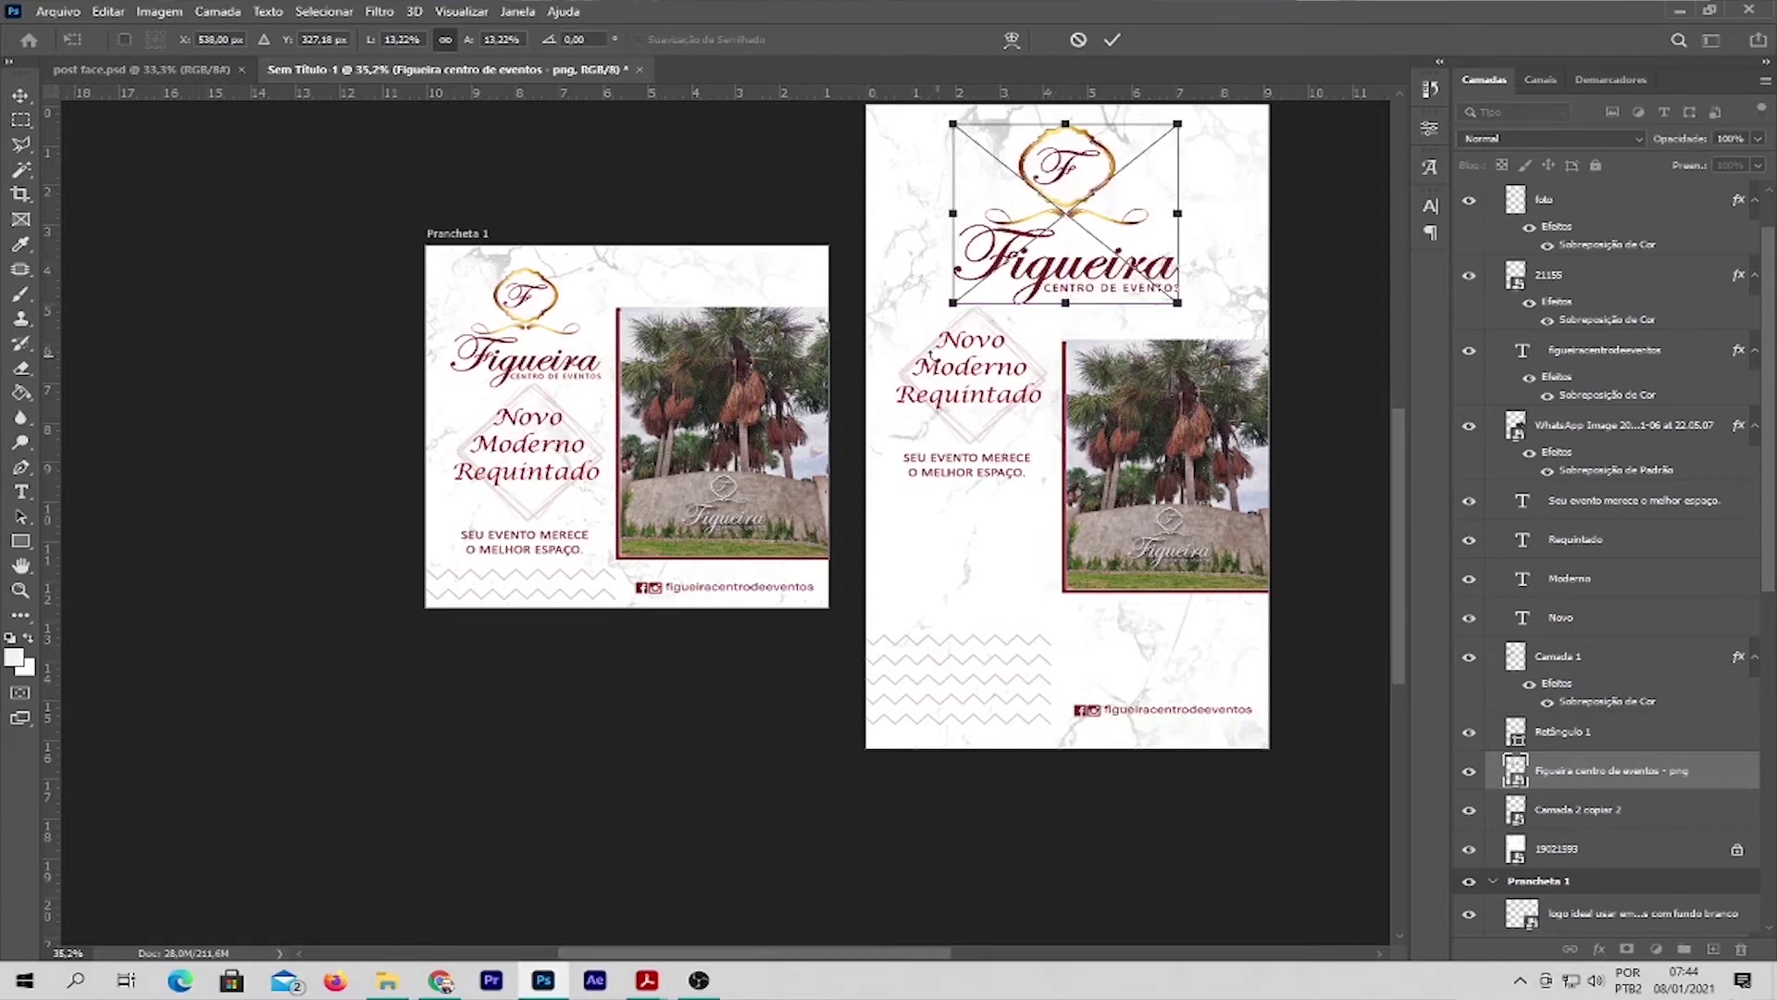
pyautogui.press('Return')
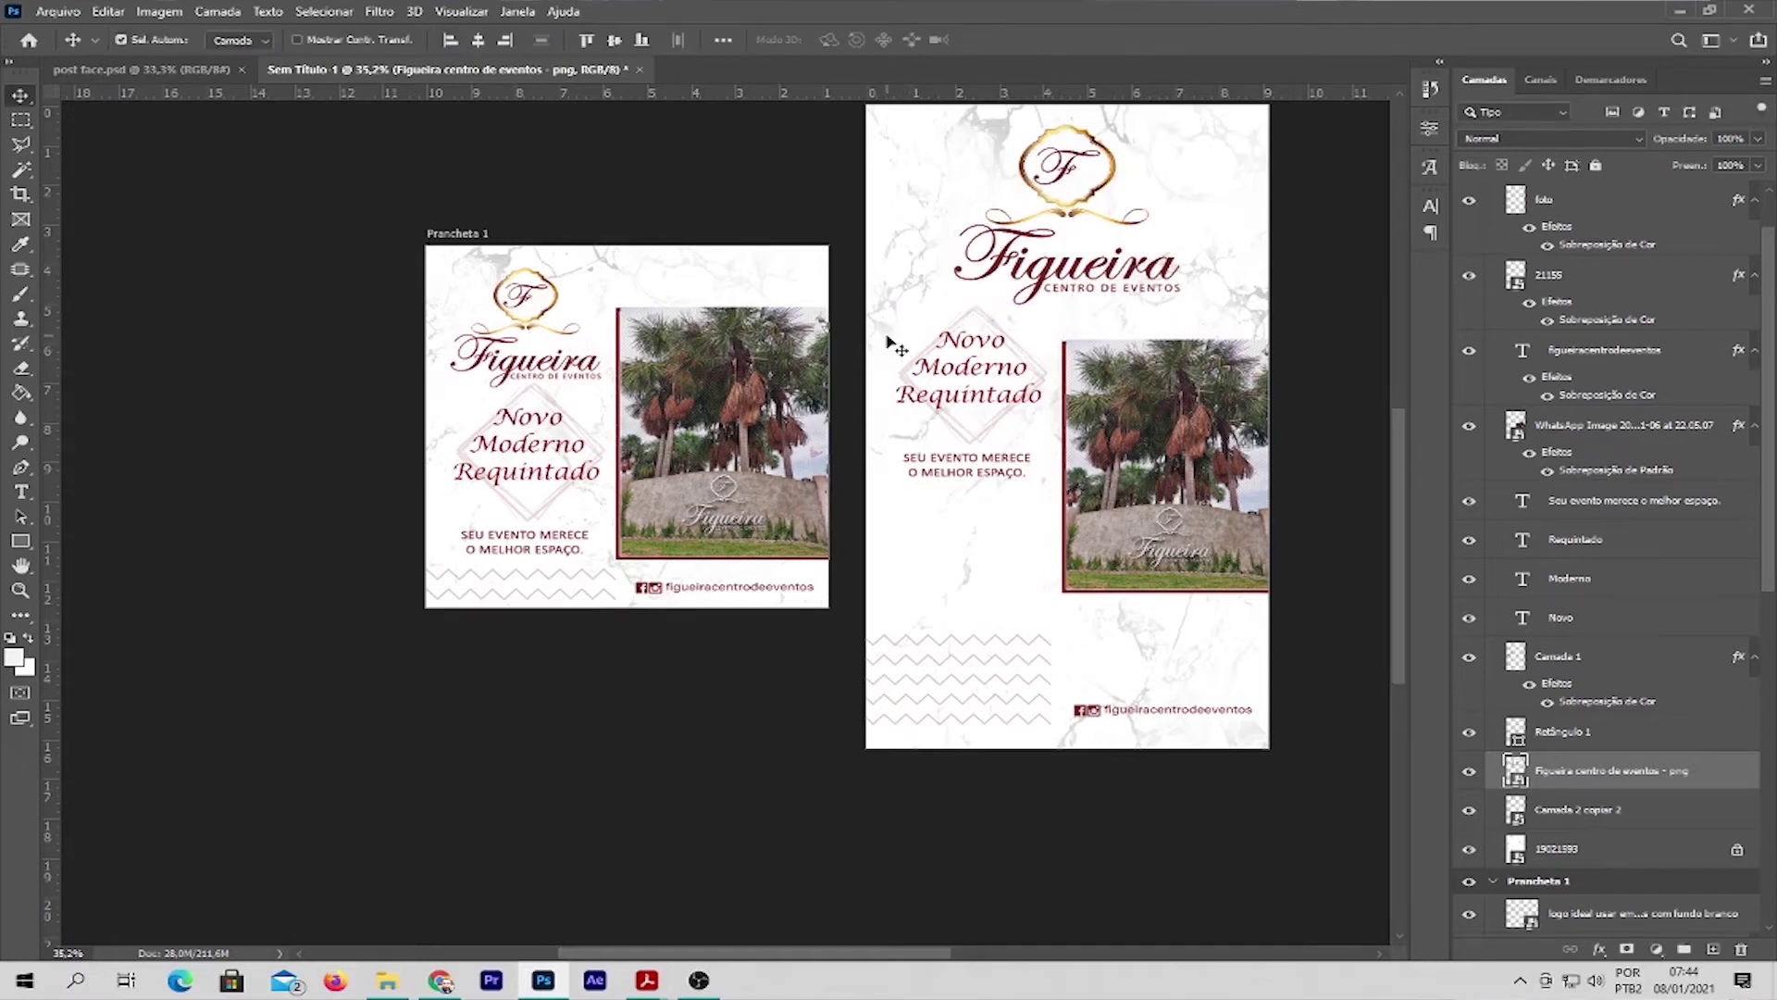
pyautogui.moveTo(896, 335); pyautogui.dragTo(991, 519)
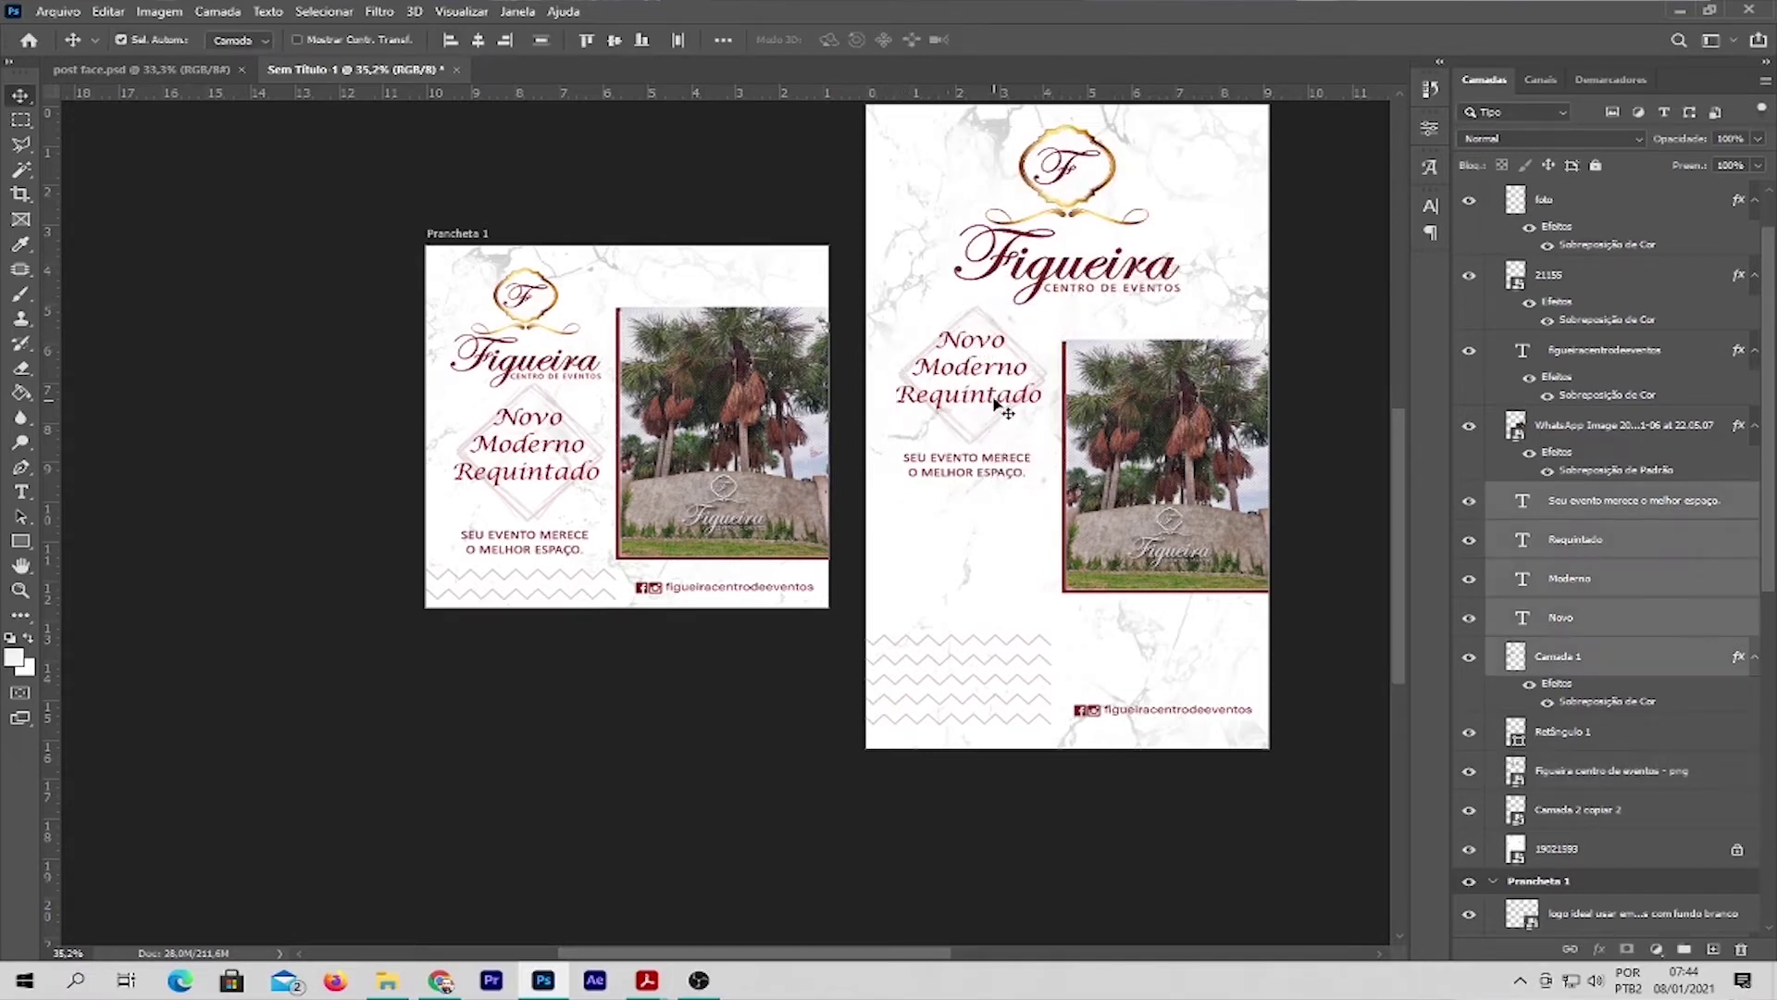
pyautogui.moveTo(988, 402)
pyautogui.mouseDown()
pyautogui.moveTo(981, 486)
pyautogui.moveTo(981, 463)
pyautogui.mouseUp()
# Step: Move the zigzag pattern layer up so it sits beneath the photo
pyautogui.click(1009, 454)
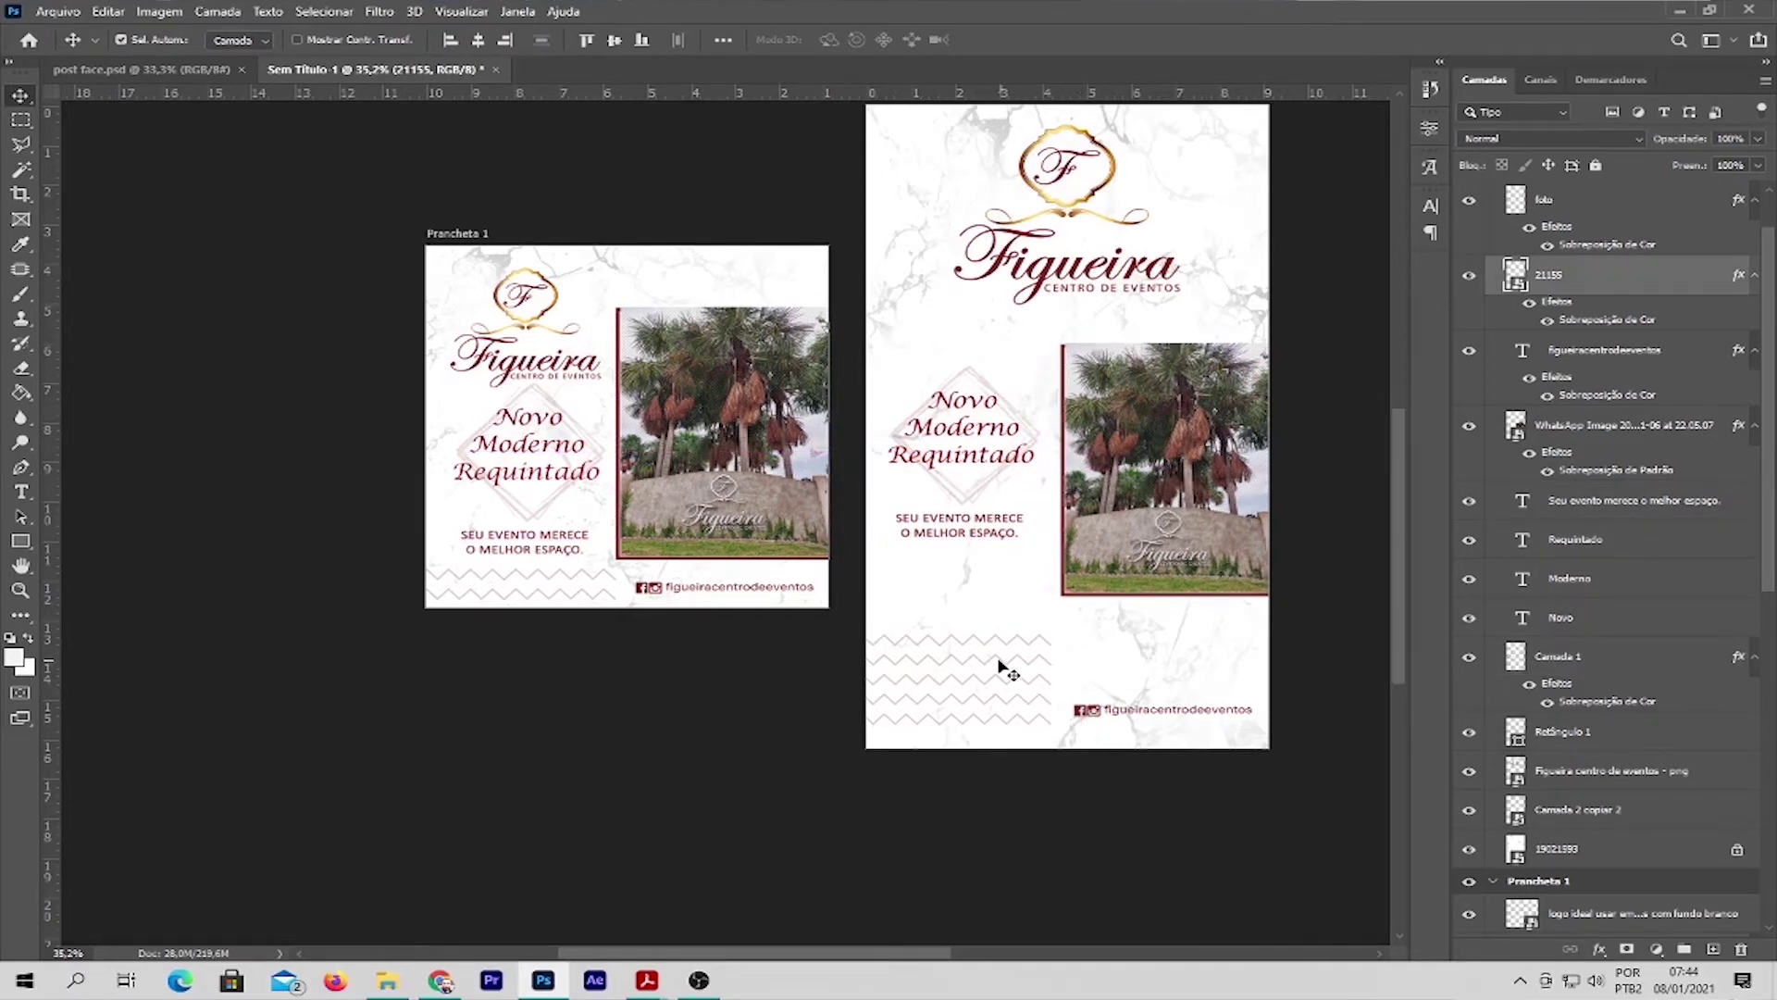
pyautogui.click(1004, 662)
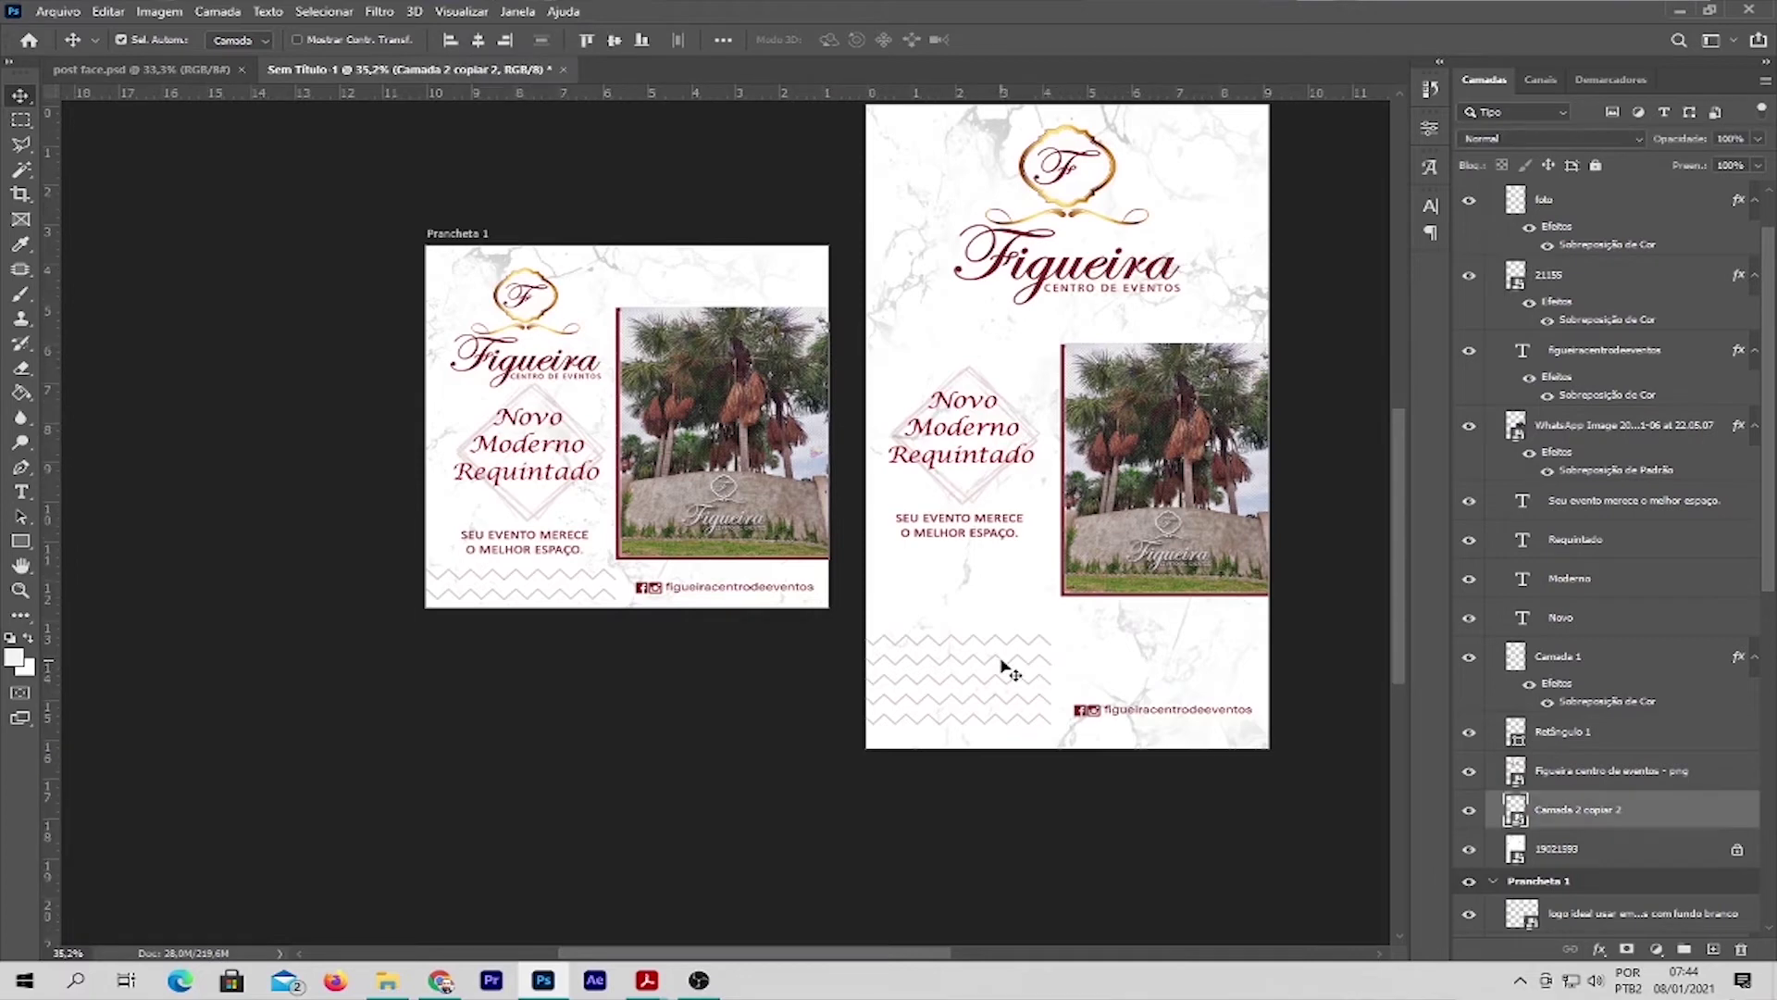
pyautogui.moveTo(1003, 667); pyautogui.dragTo(1225, 628)
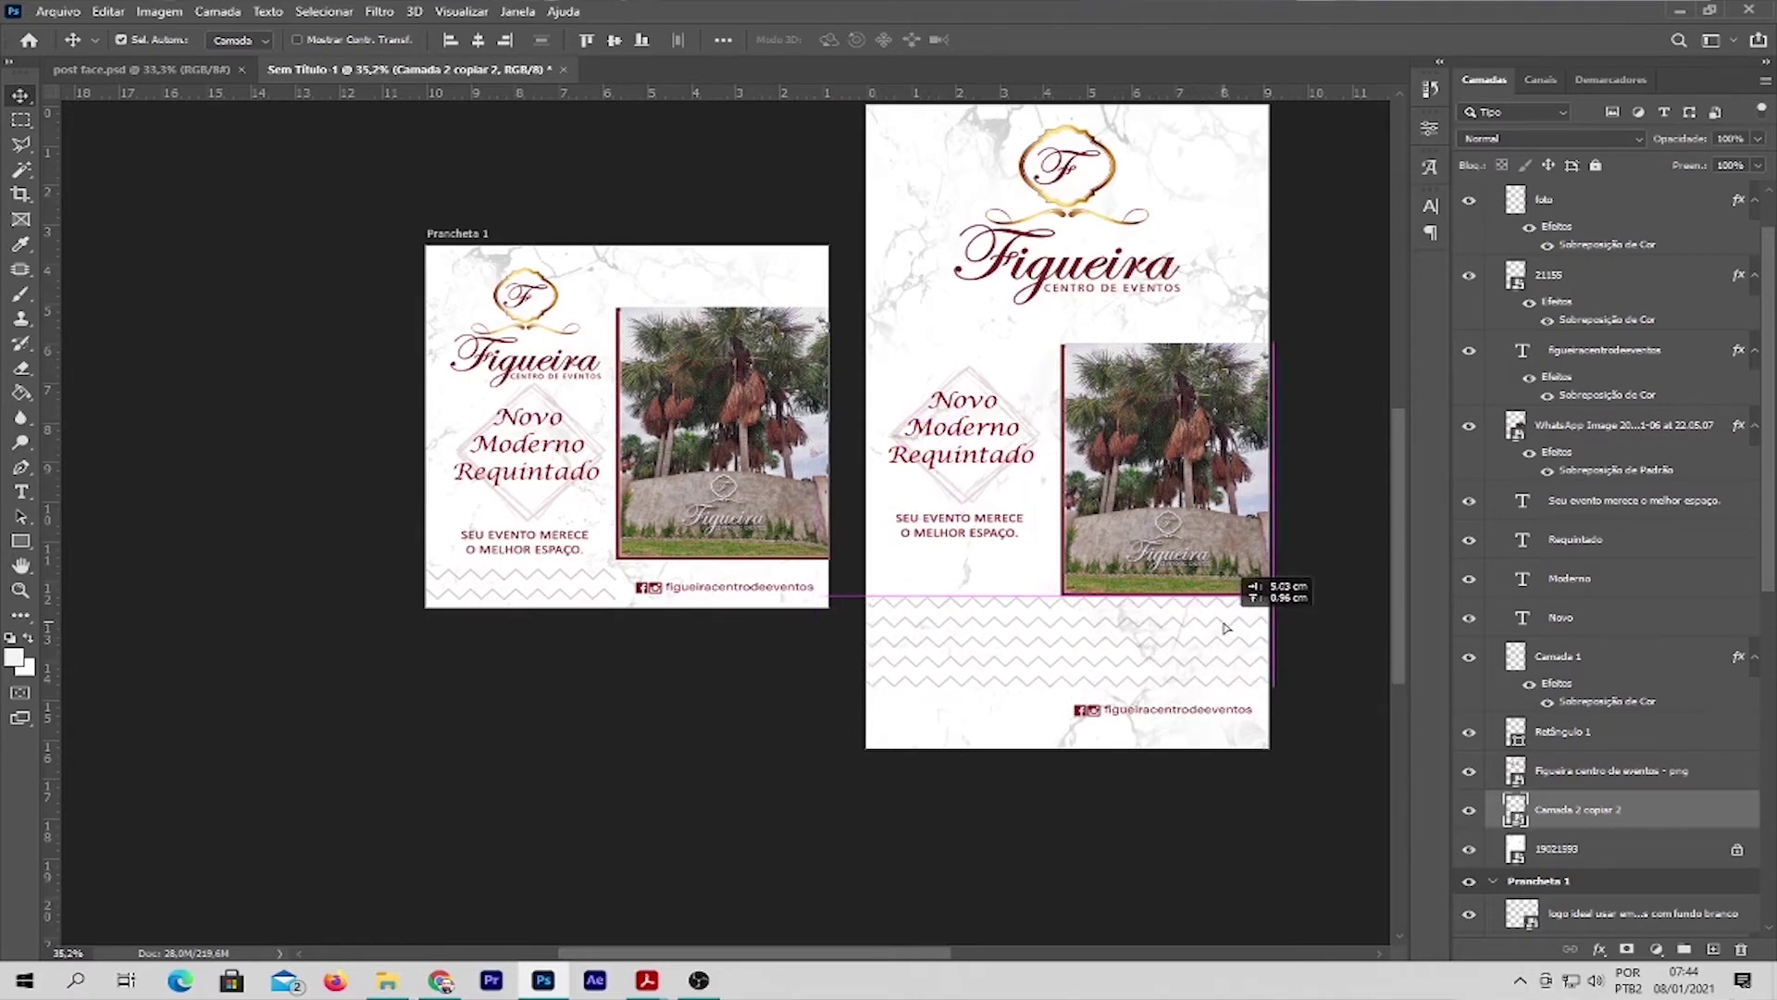
# Step: Enlarge the figueiracentrodeeventos social line to about 185% across the artboard bottom
pyautogui.moveTo(1044, 709); pyautogui.dragTo(1189, 727)
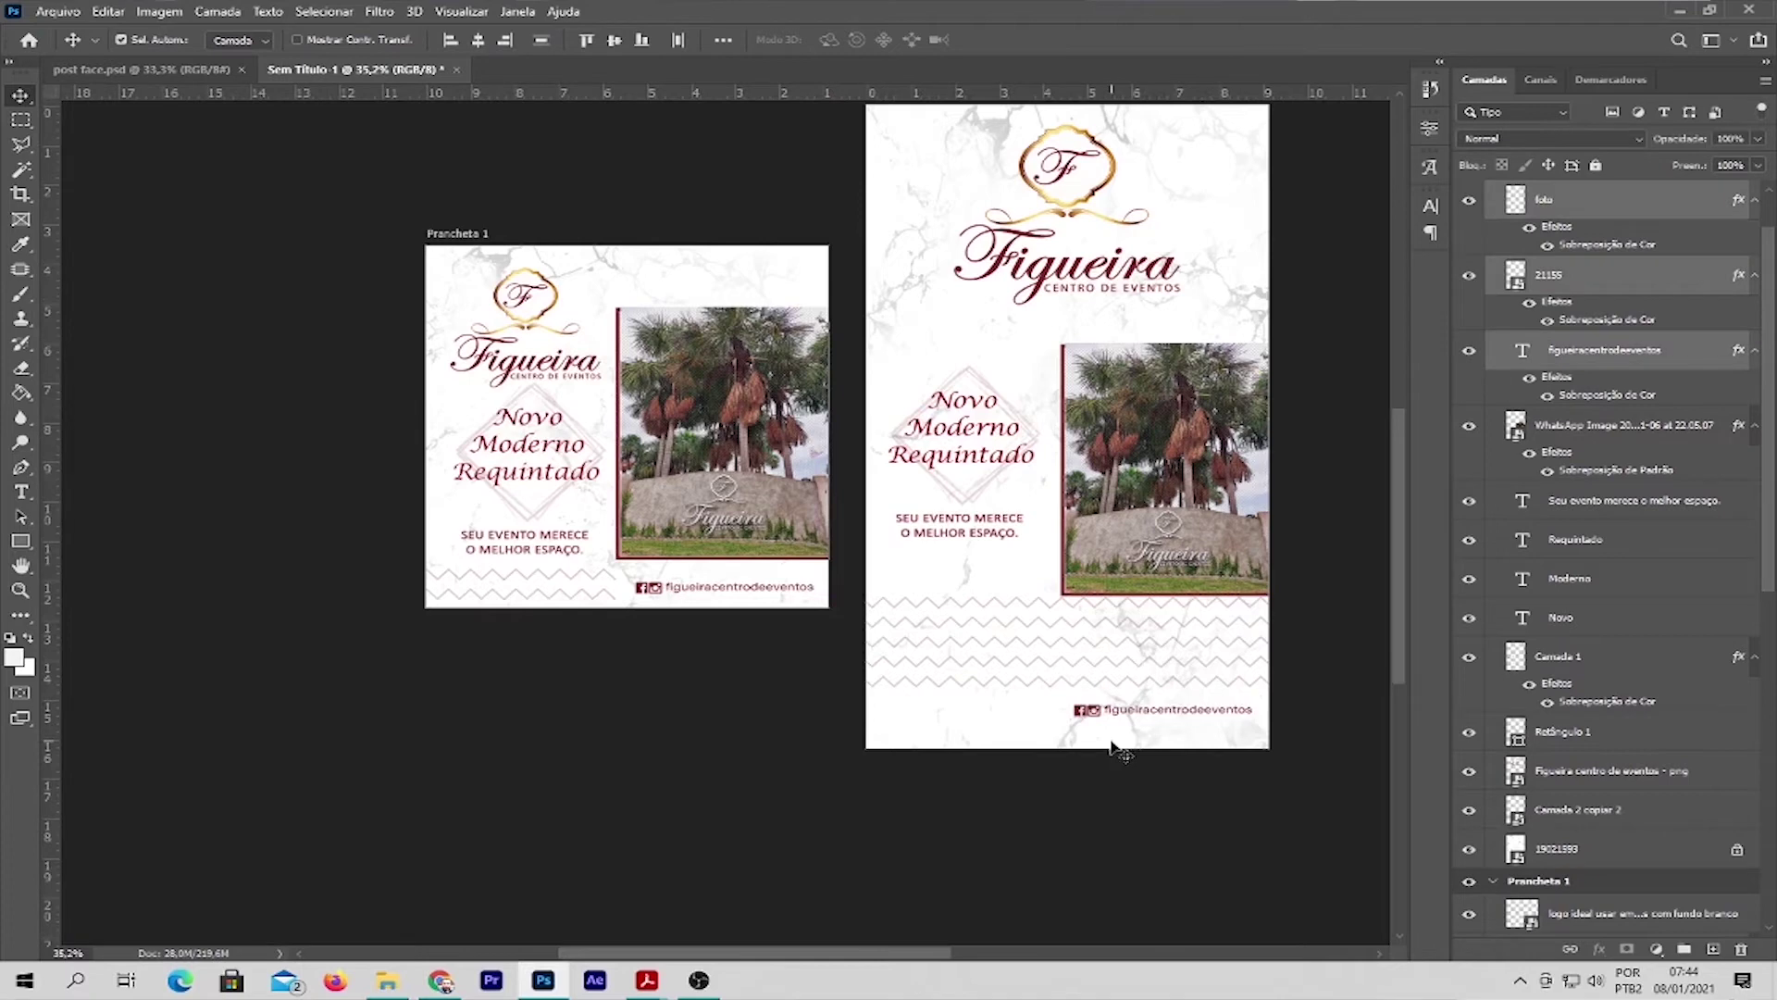
pyautogui.hotkey('ctrl', 't')
pyautogui.moveTo(1066, 722); pyautogui.dragTo(908, 761)
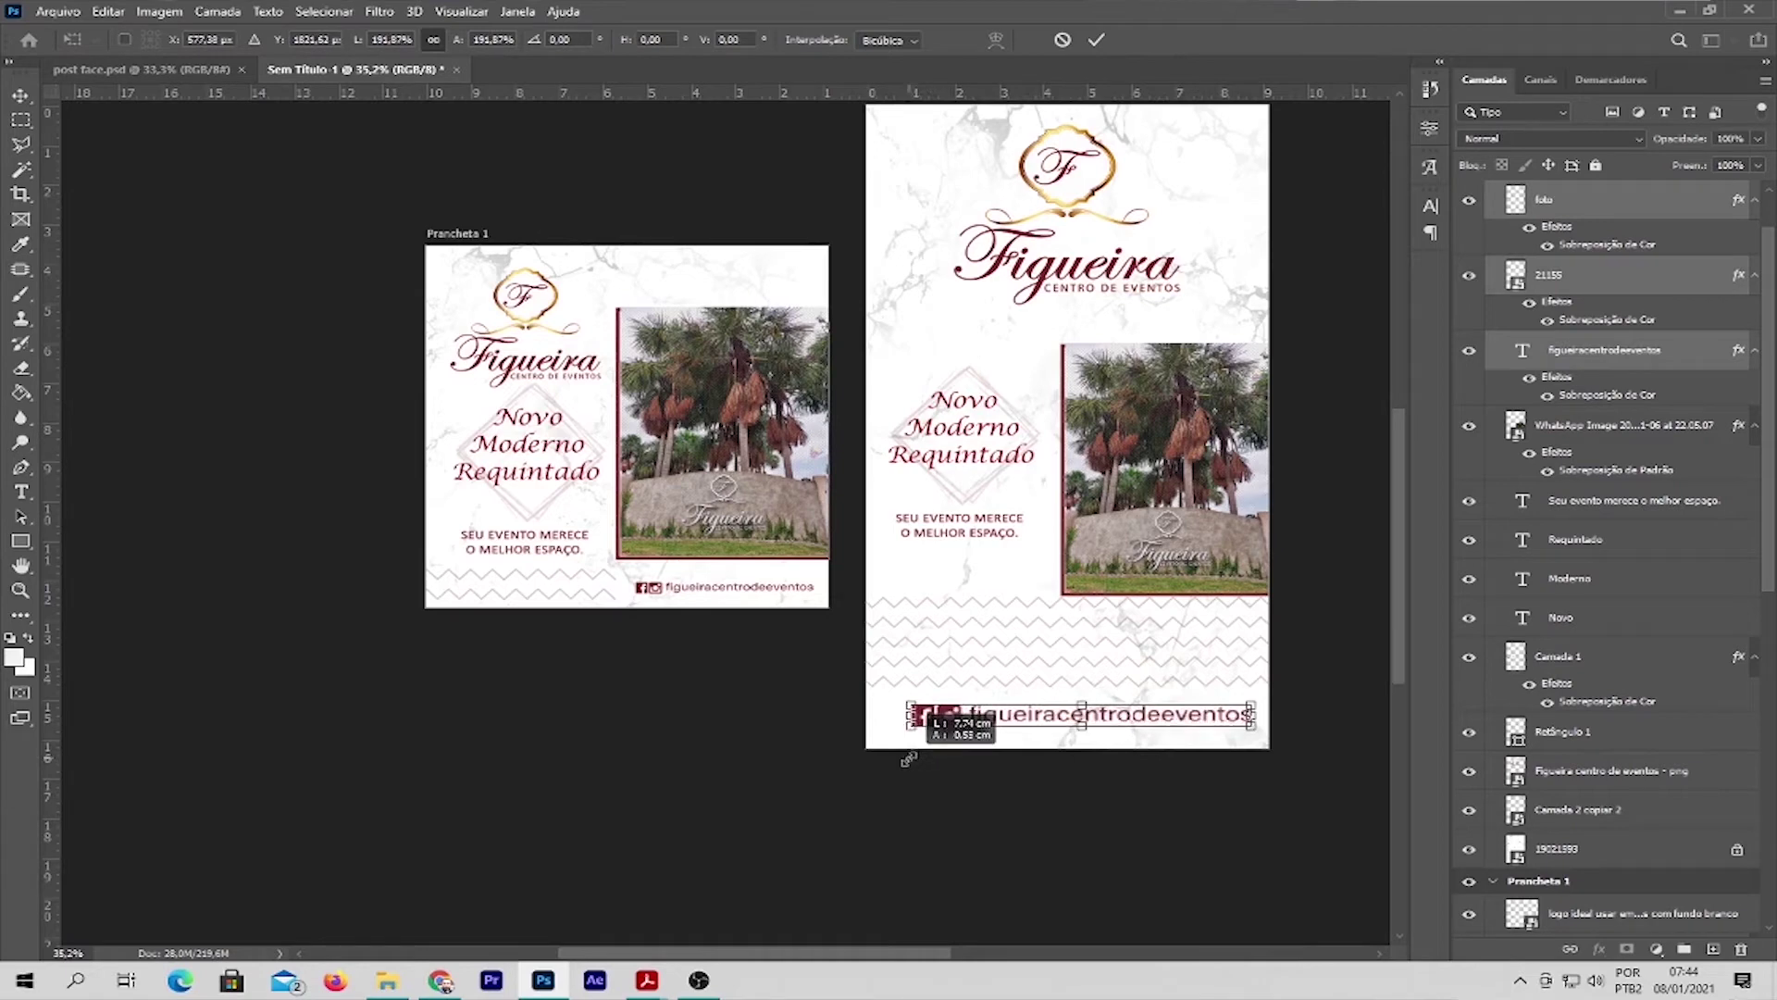
pyautogui.press('Return')
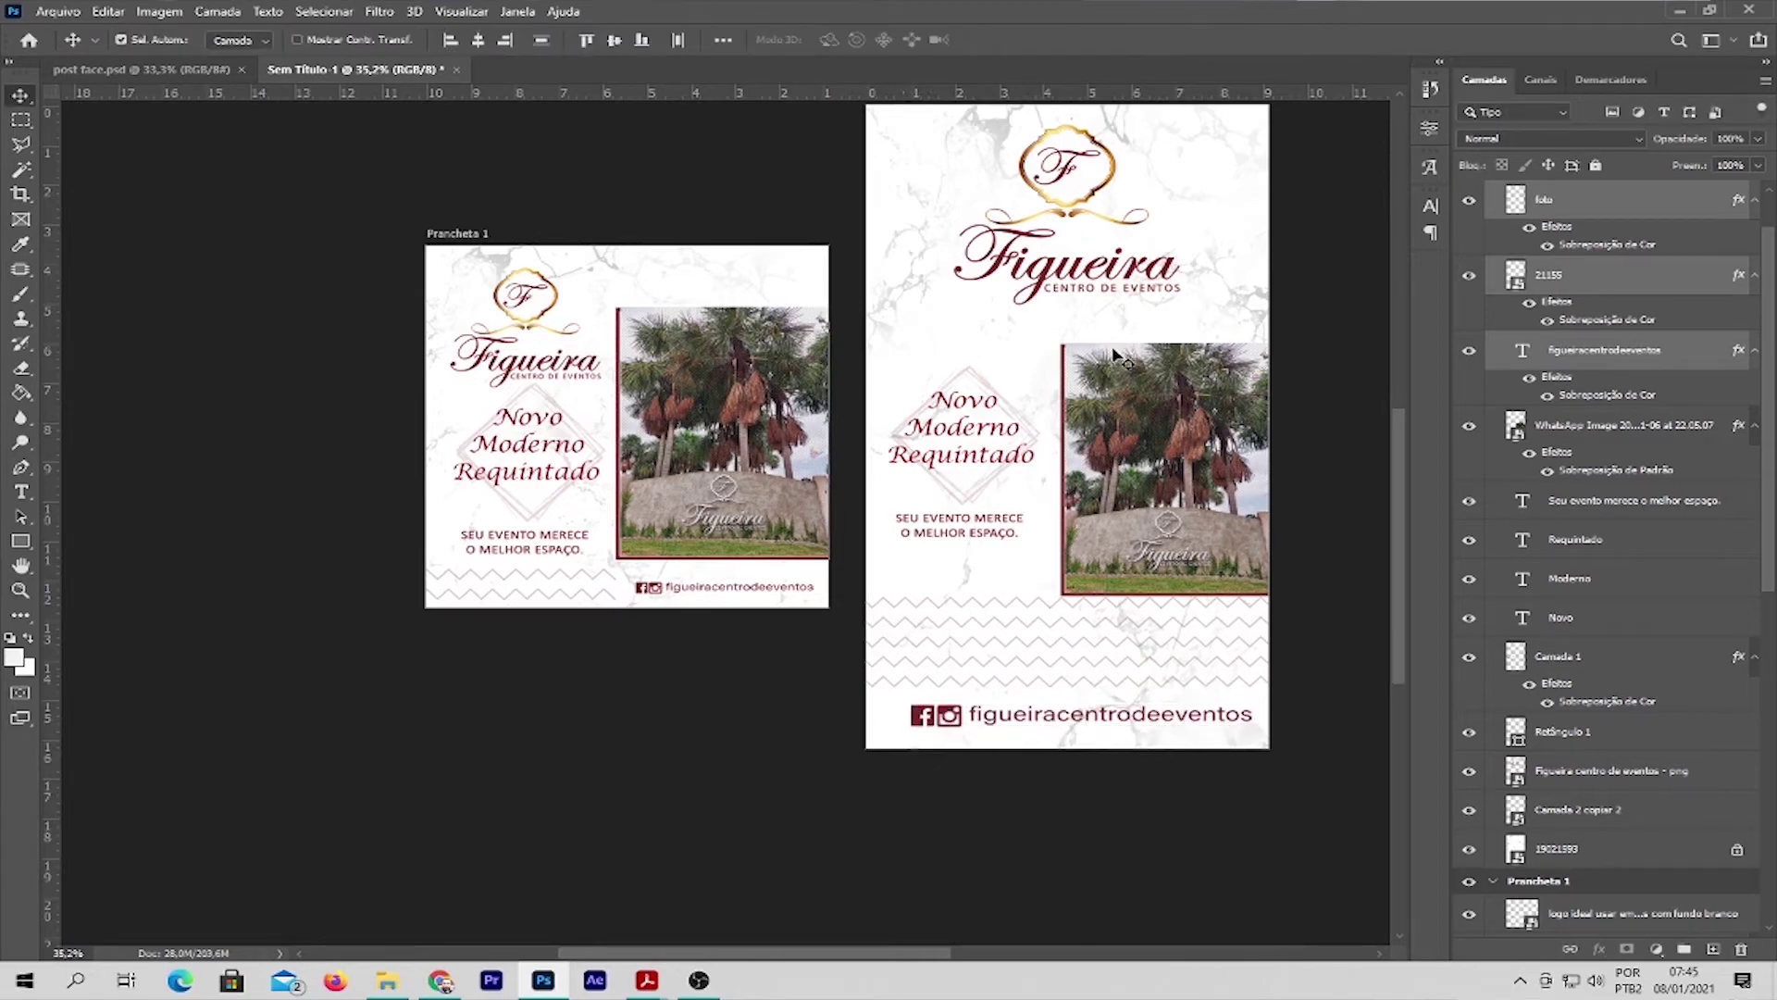
# Step: Review both Figueira artboards, then click empty canvas so no layers are selected
pyautogui.click(1074, 211)
pyautogui.scroll(2, 1118, 273)
pyautogui.scroll(-3, 1118, 273)
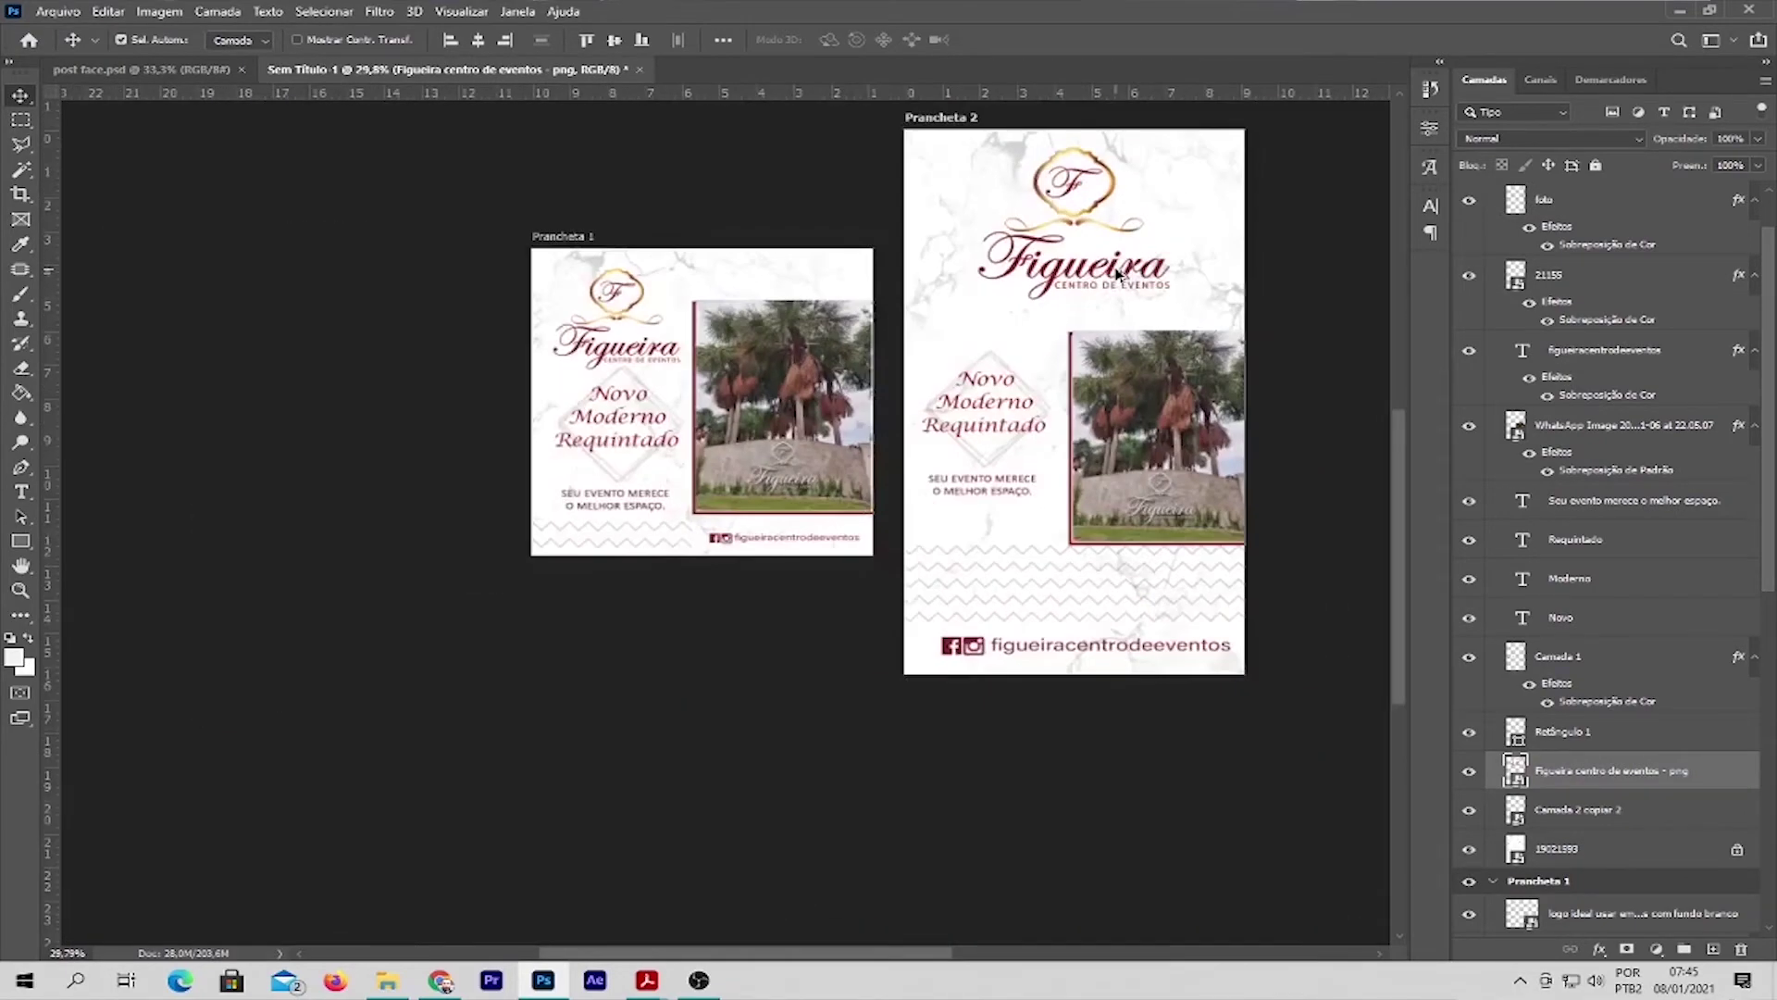
pyautogui.scroll(-3, 1118, 273)
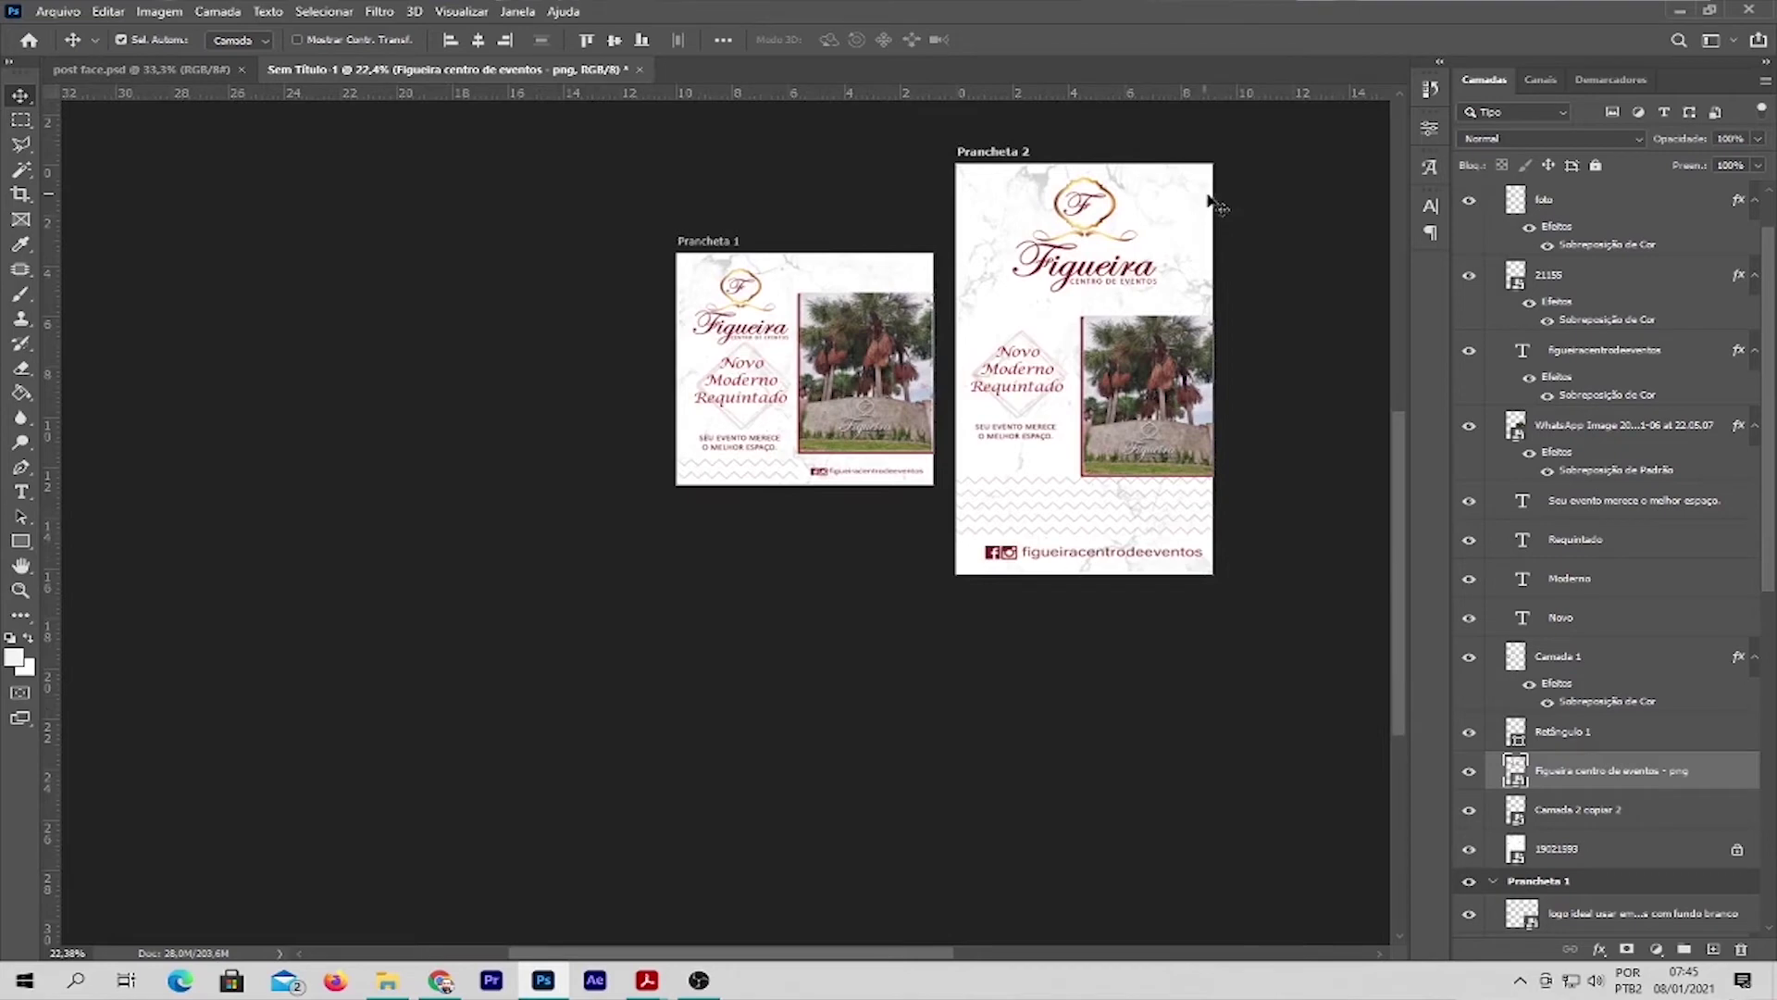
pyautogui.scroll(2, 1221, 222)
pyautogui.scroll(5, 785, 369)
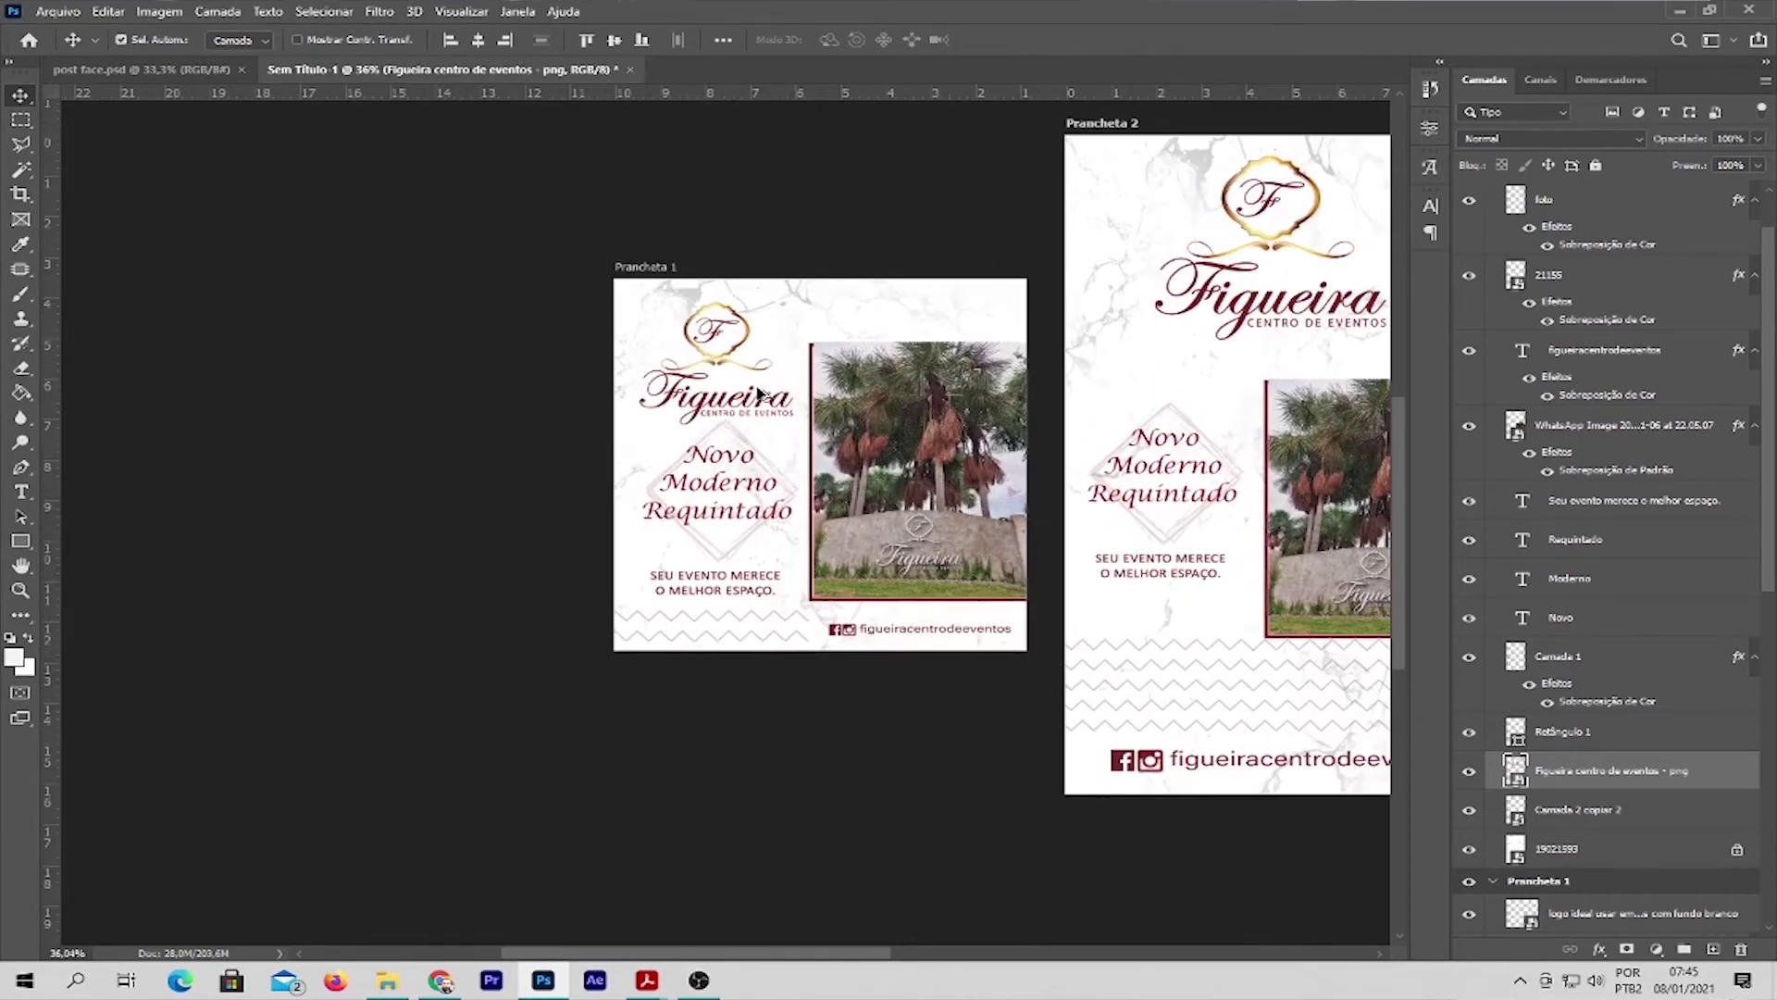
pyautogui.scroll(-2, 829, 387)
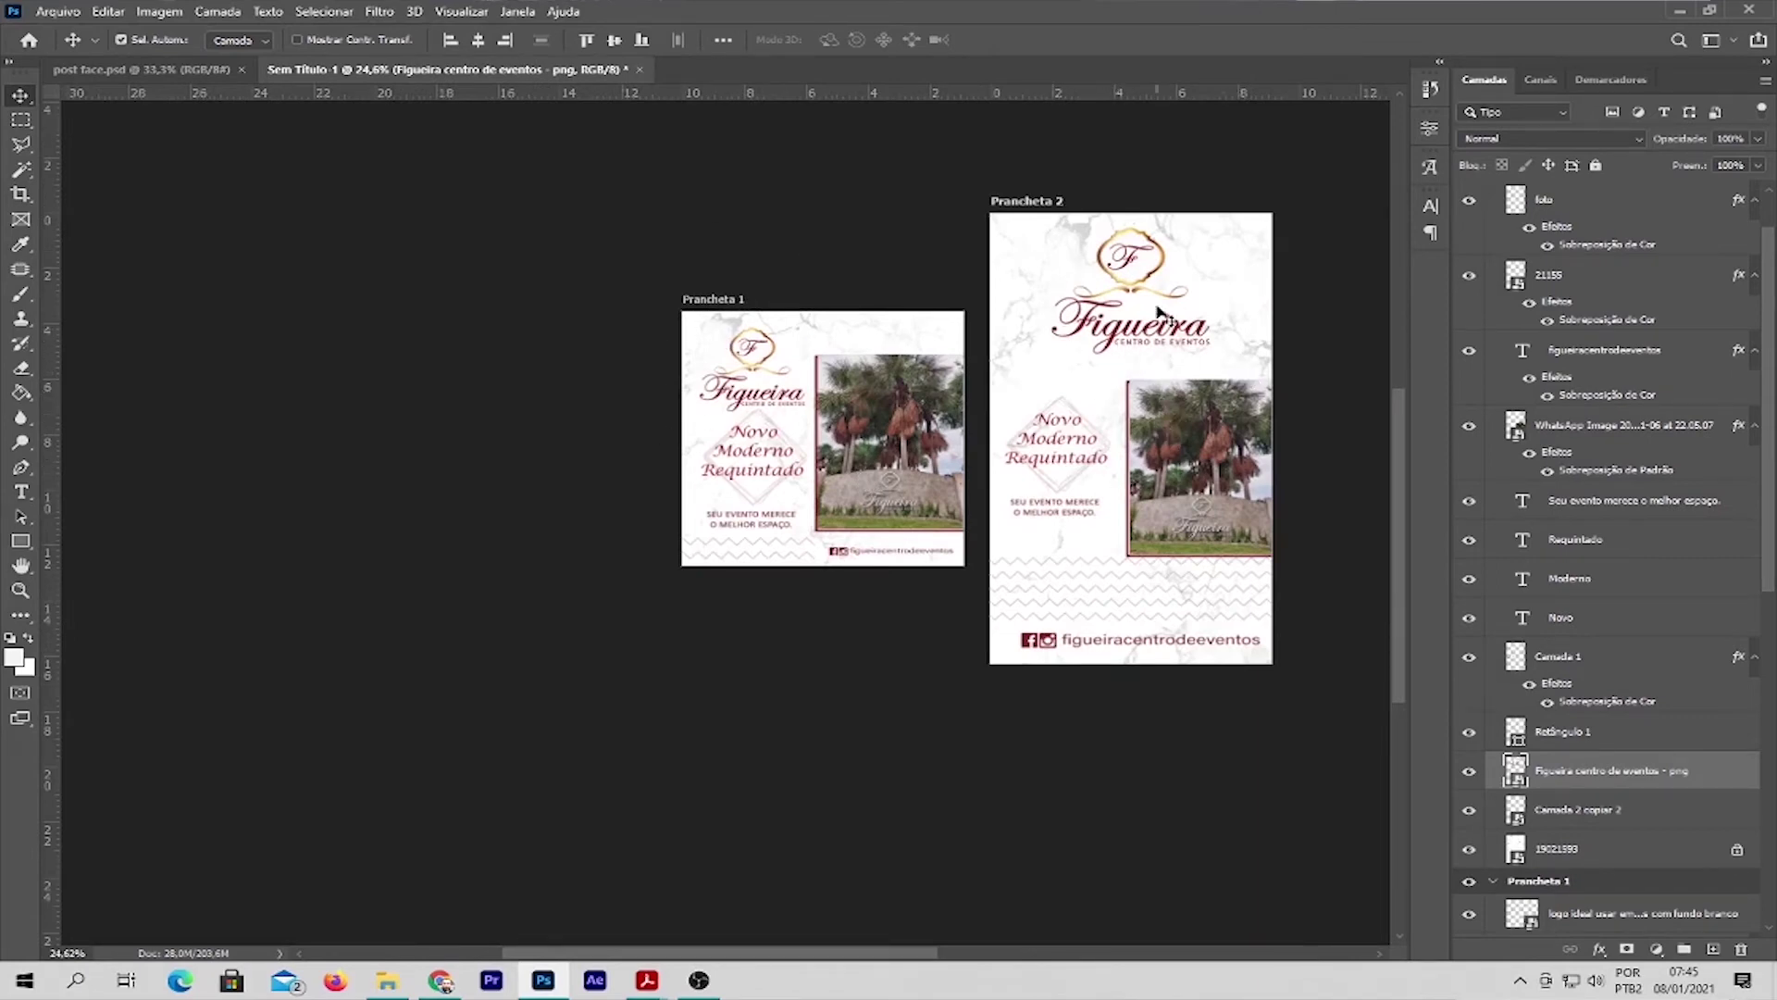
pyautogui.scroll(-2, 1176, 513)
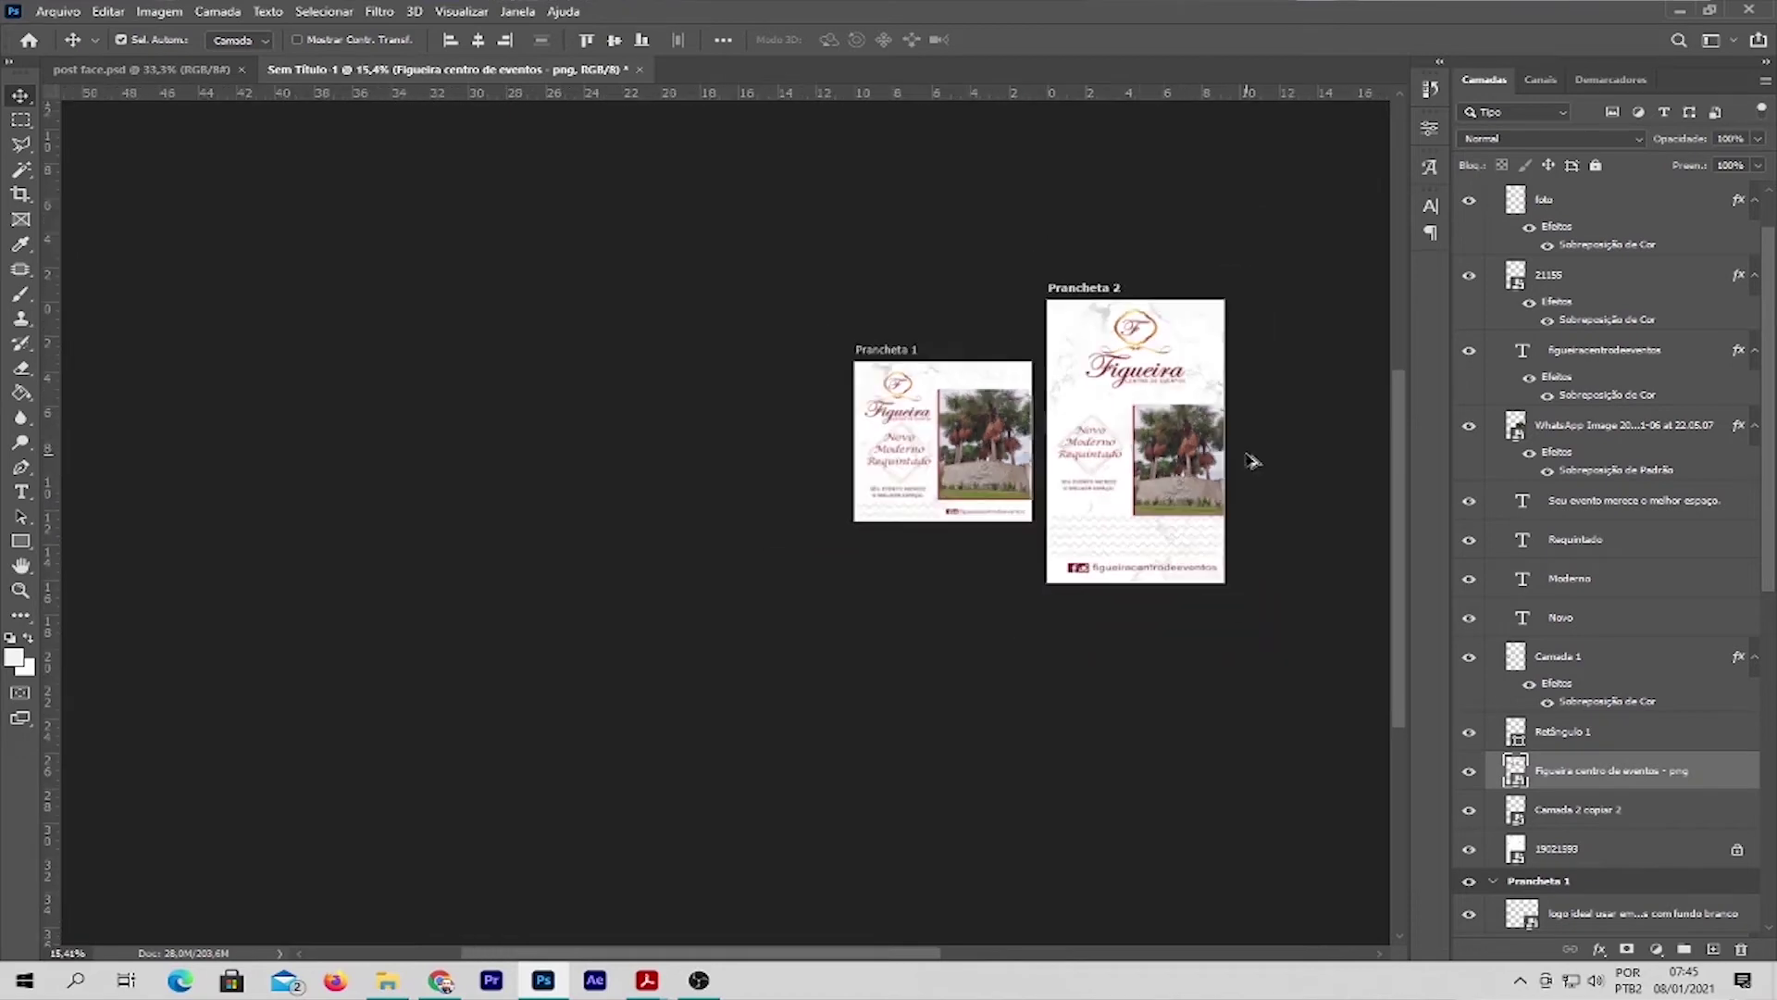
pyautogui.scroll(2, 1254, 435)
pyautogui.scroll(2, 1229, 323)
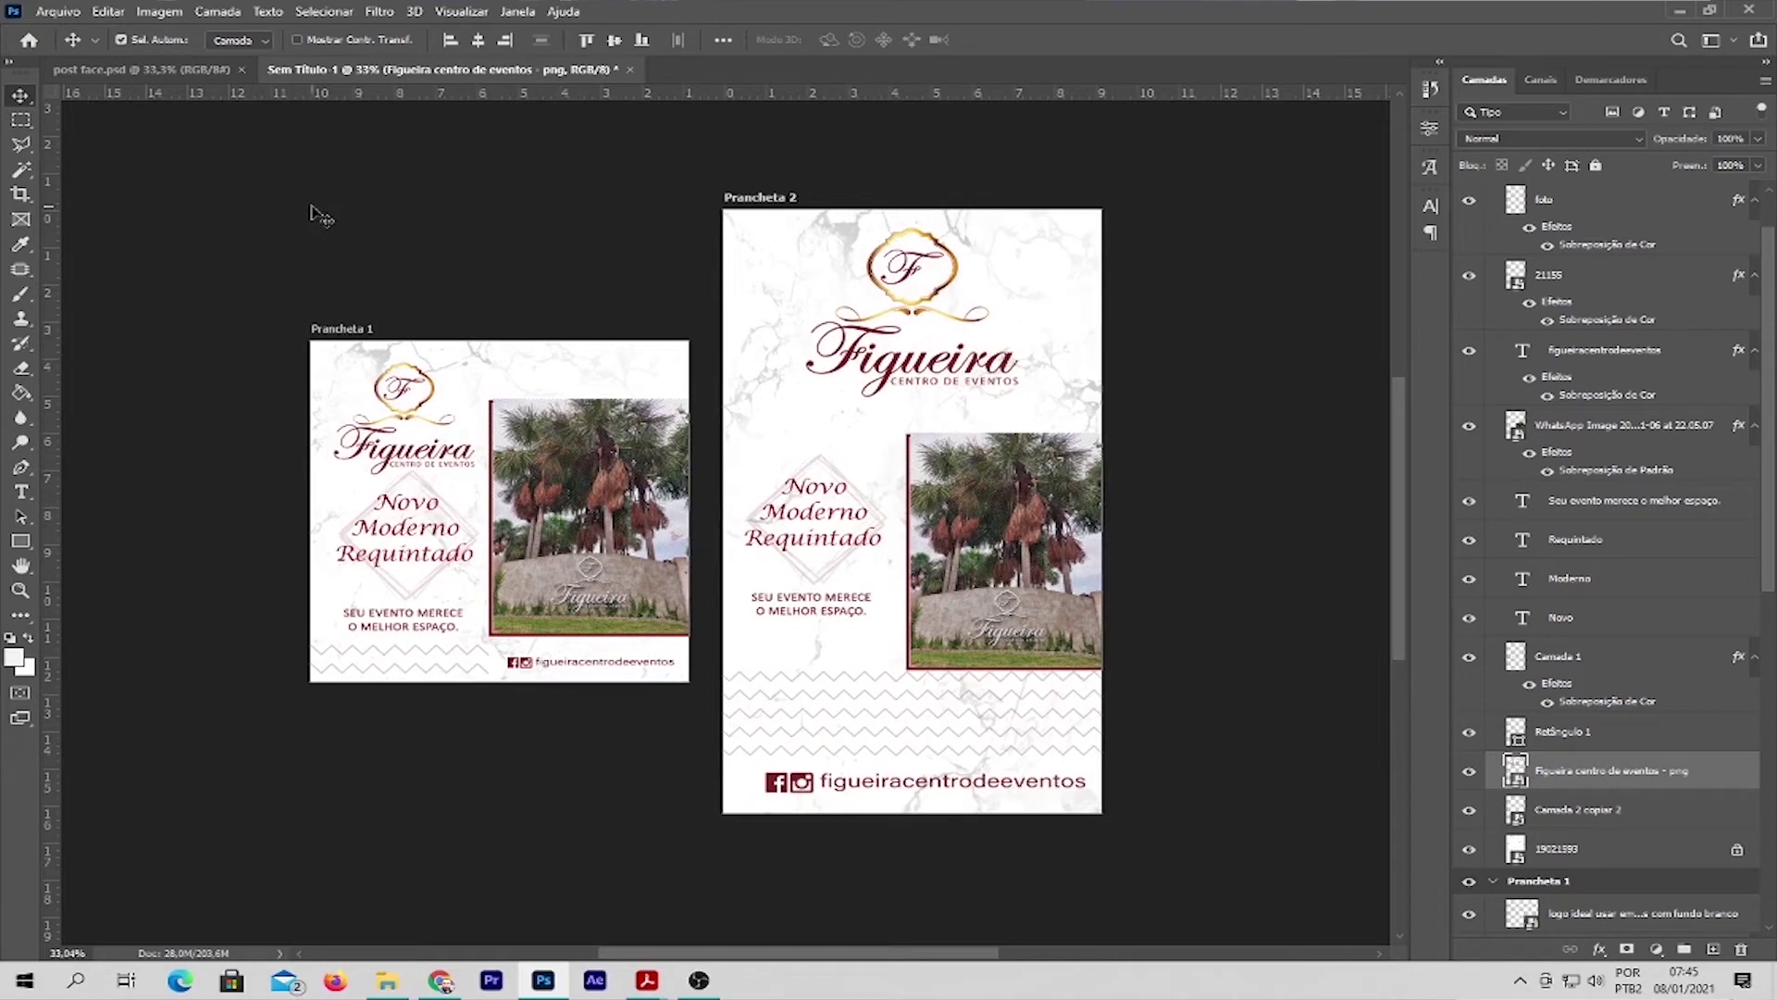
pyautogui.click(277, 194)
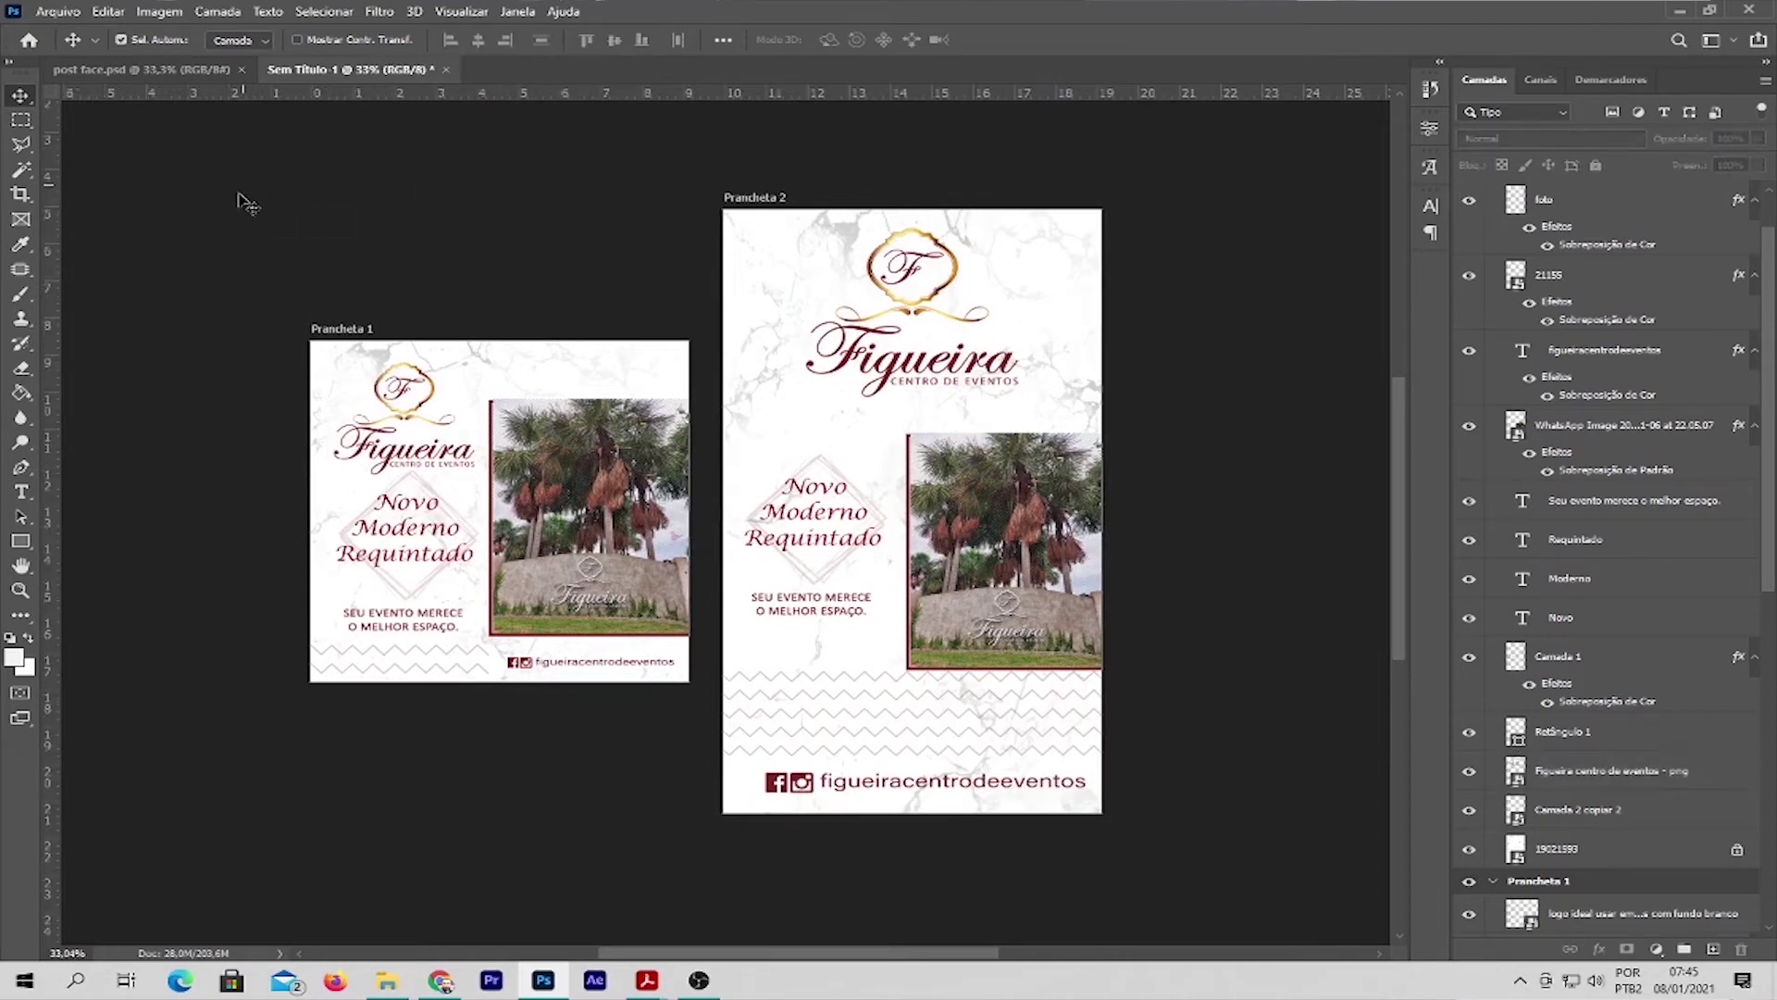
pyautogui.moveTo(246, 203)
pyautogui.mouseDown()
pyautogui.moveTo(248, 394)
pyautogui.moveTo(324, 265)
pyautogui.mouseUp()
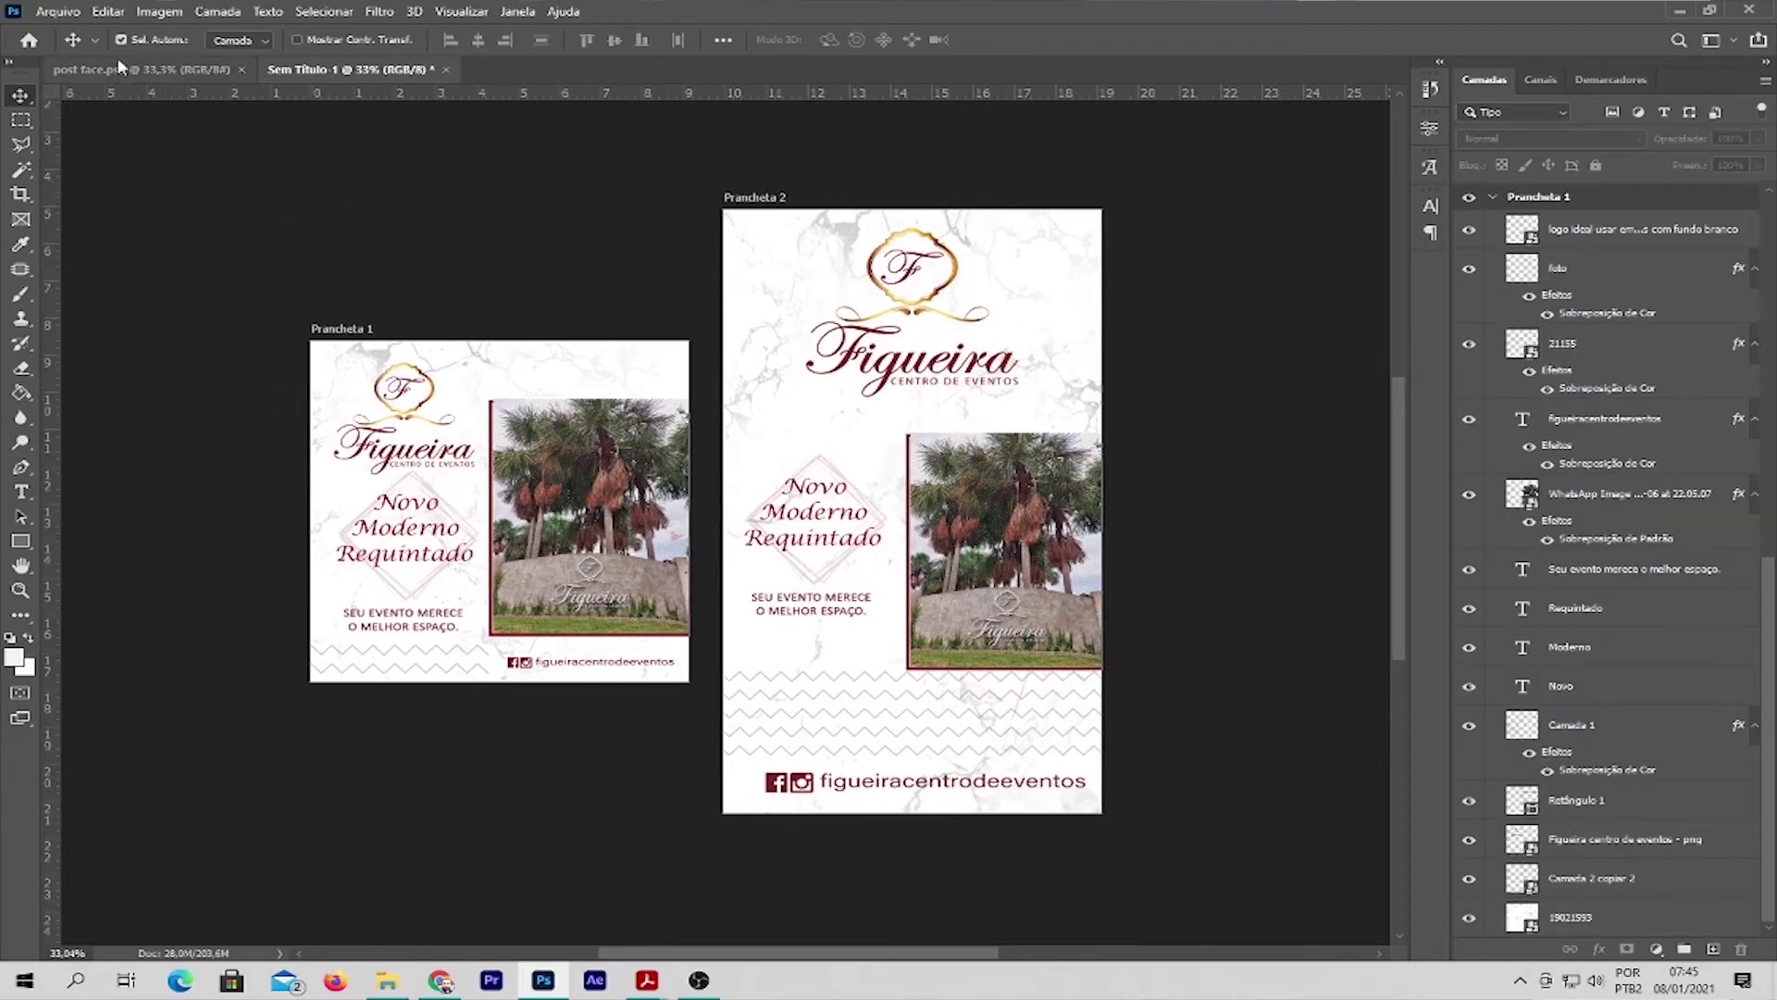
# Step: Open the Arquivo > Exportar > Pranchetas para arquivos export dialog
pyautogui.click(67, 13)
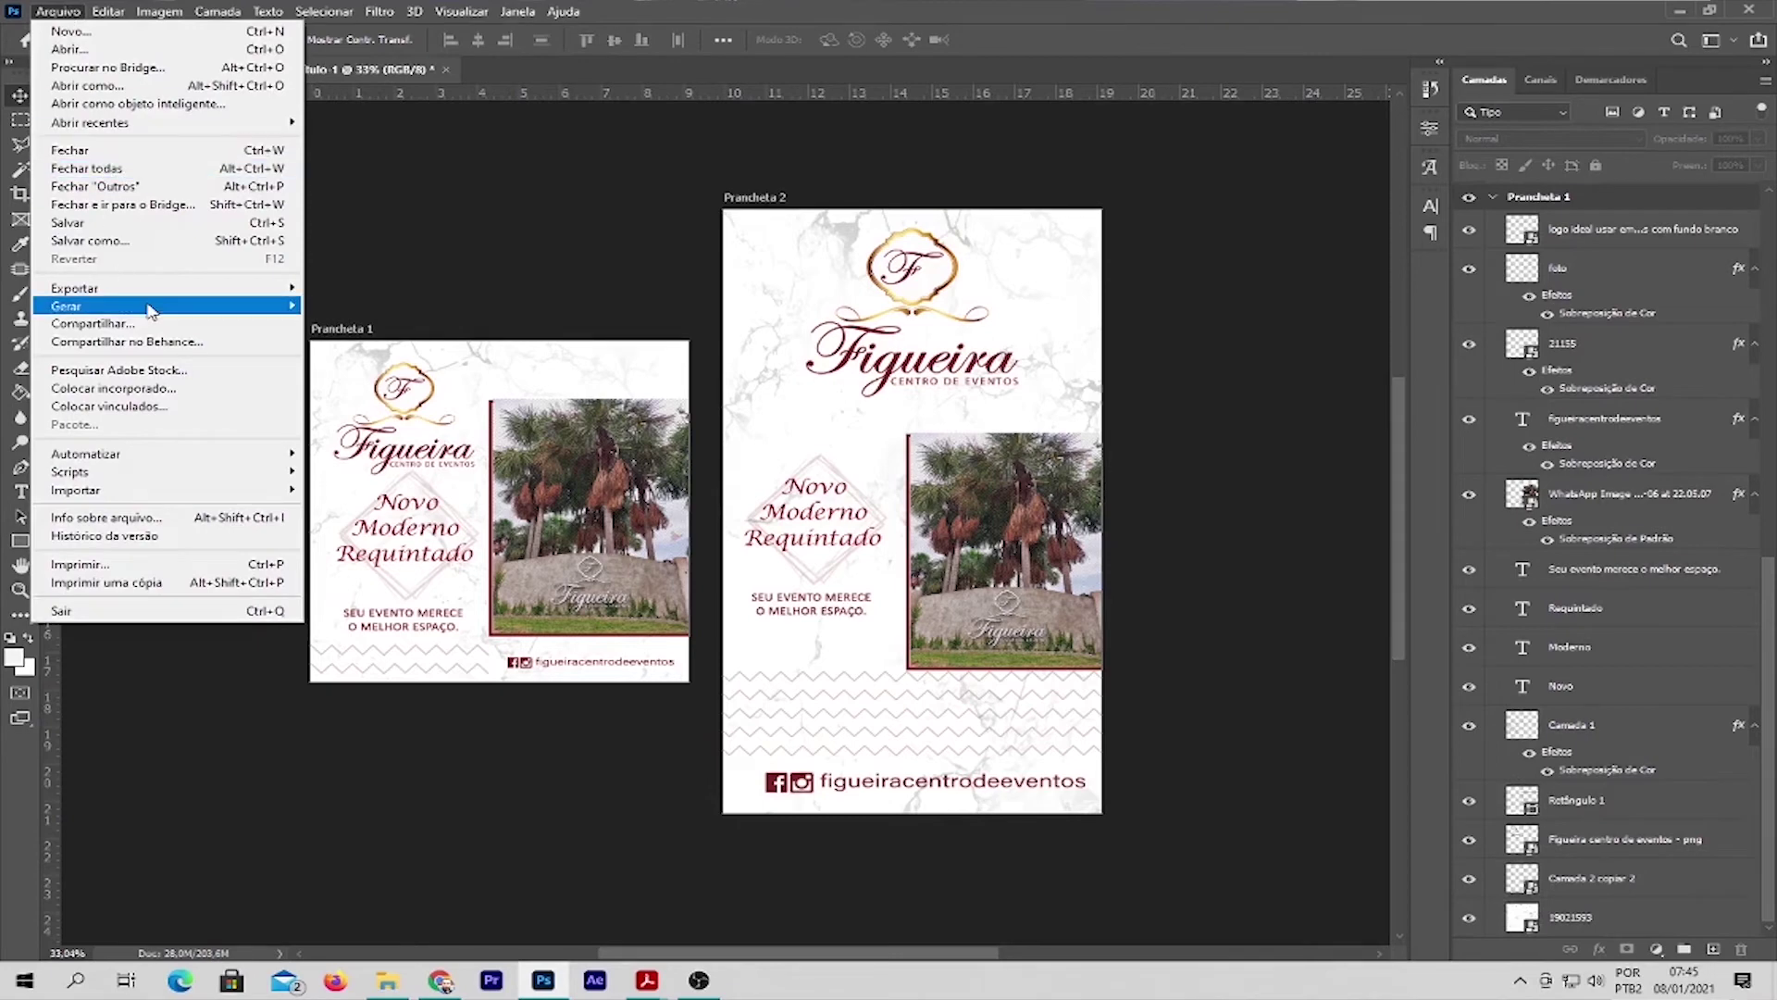
pyautogui.moveTo(84, 287)
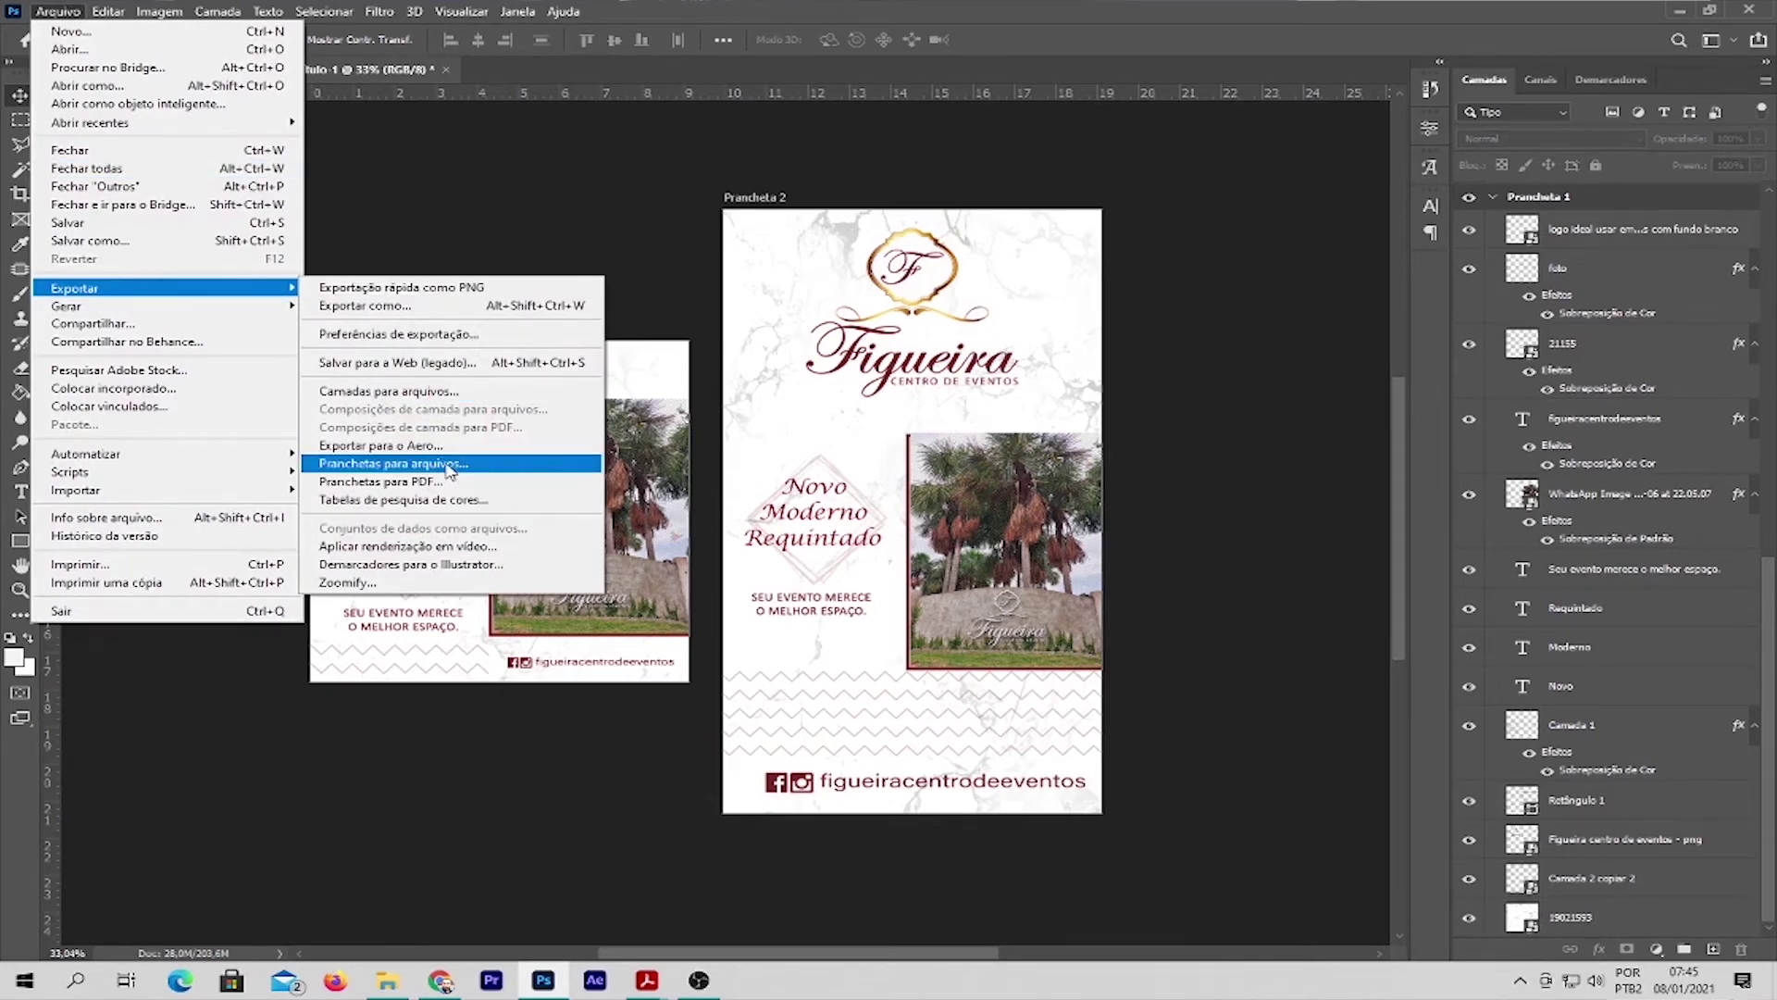
pyautogui.click(450, 467)
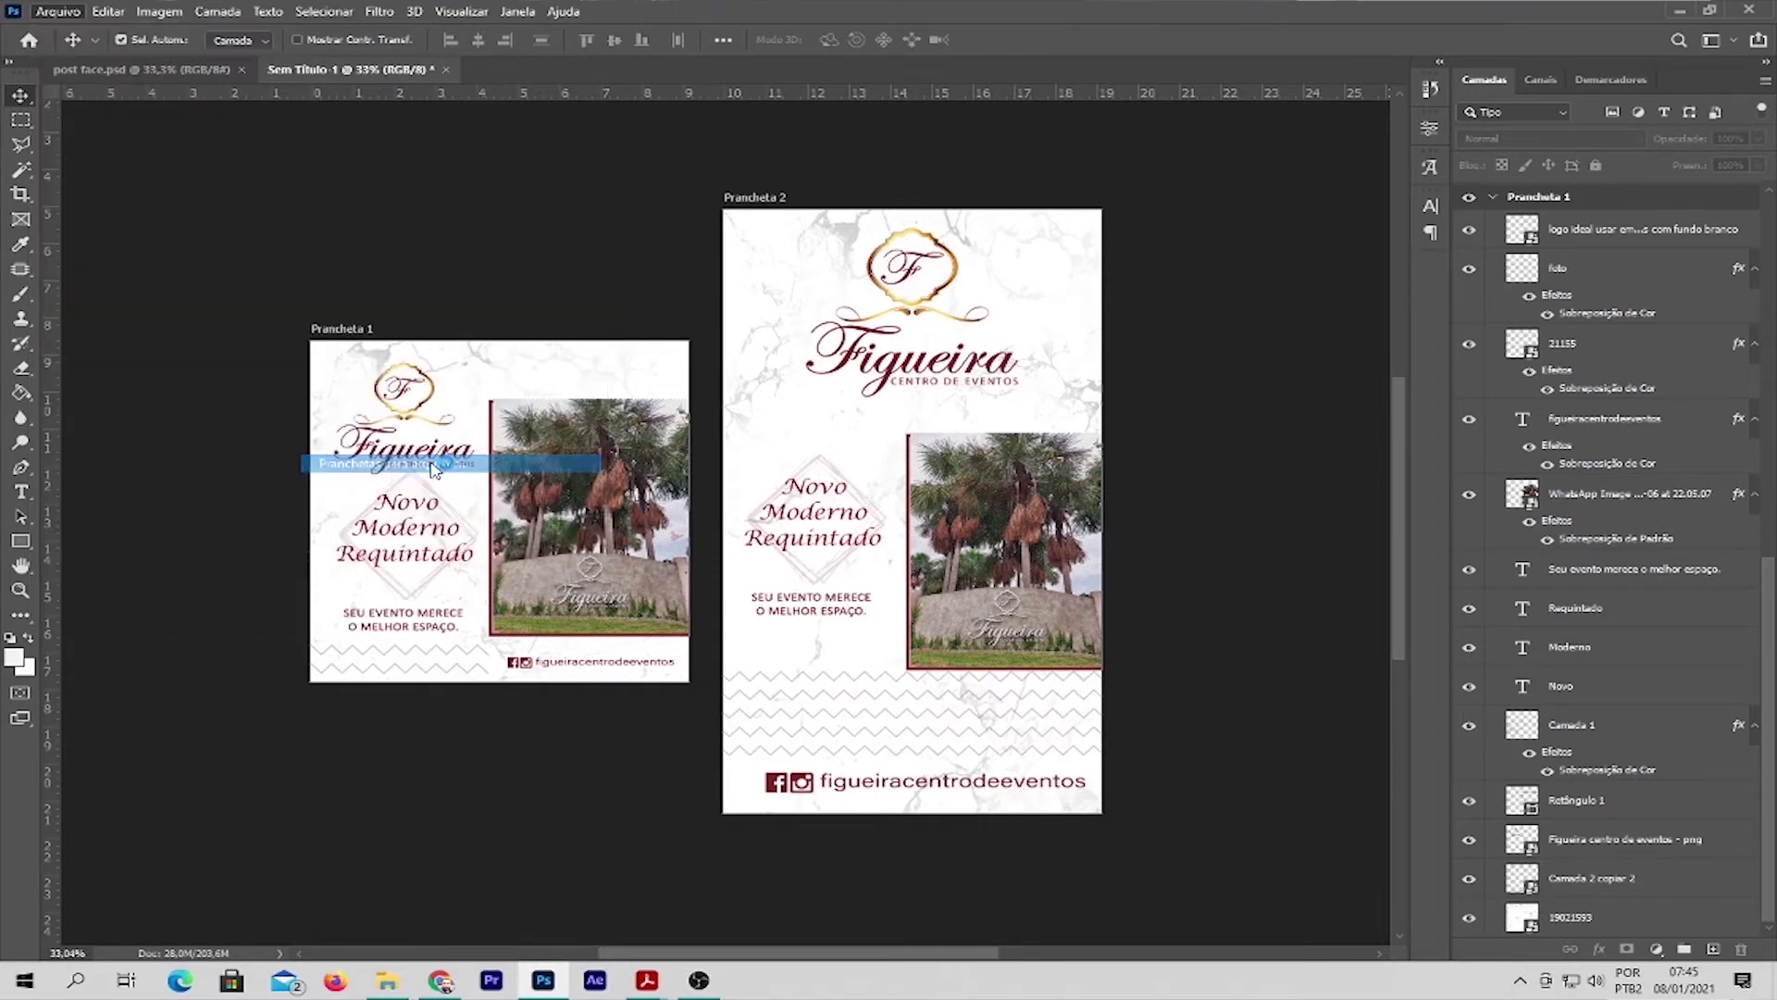
pyautogui.click(1065, 244)
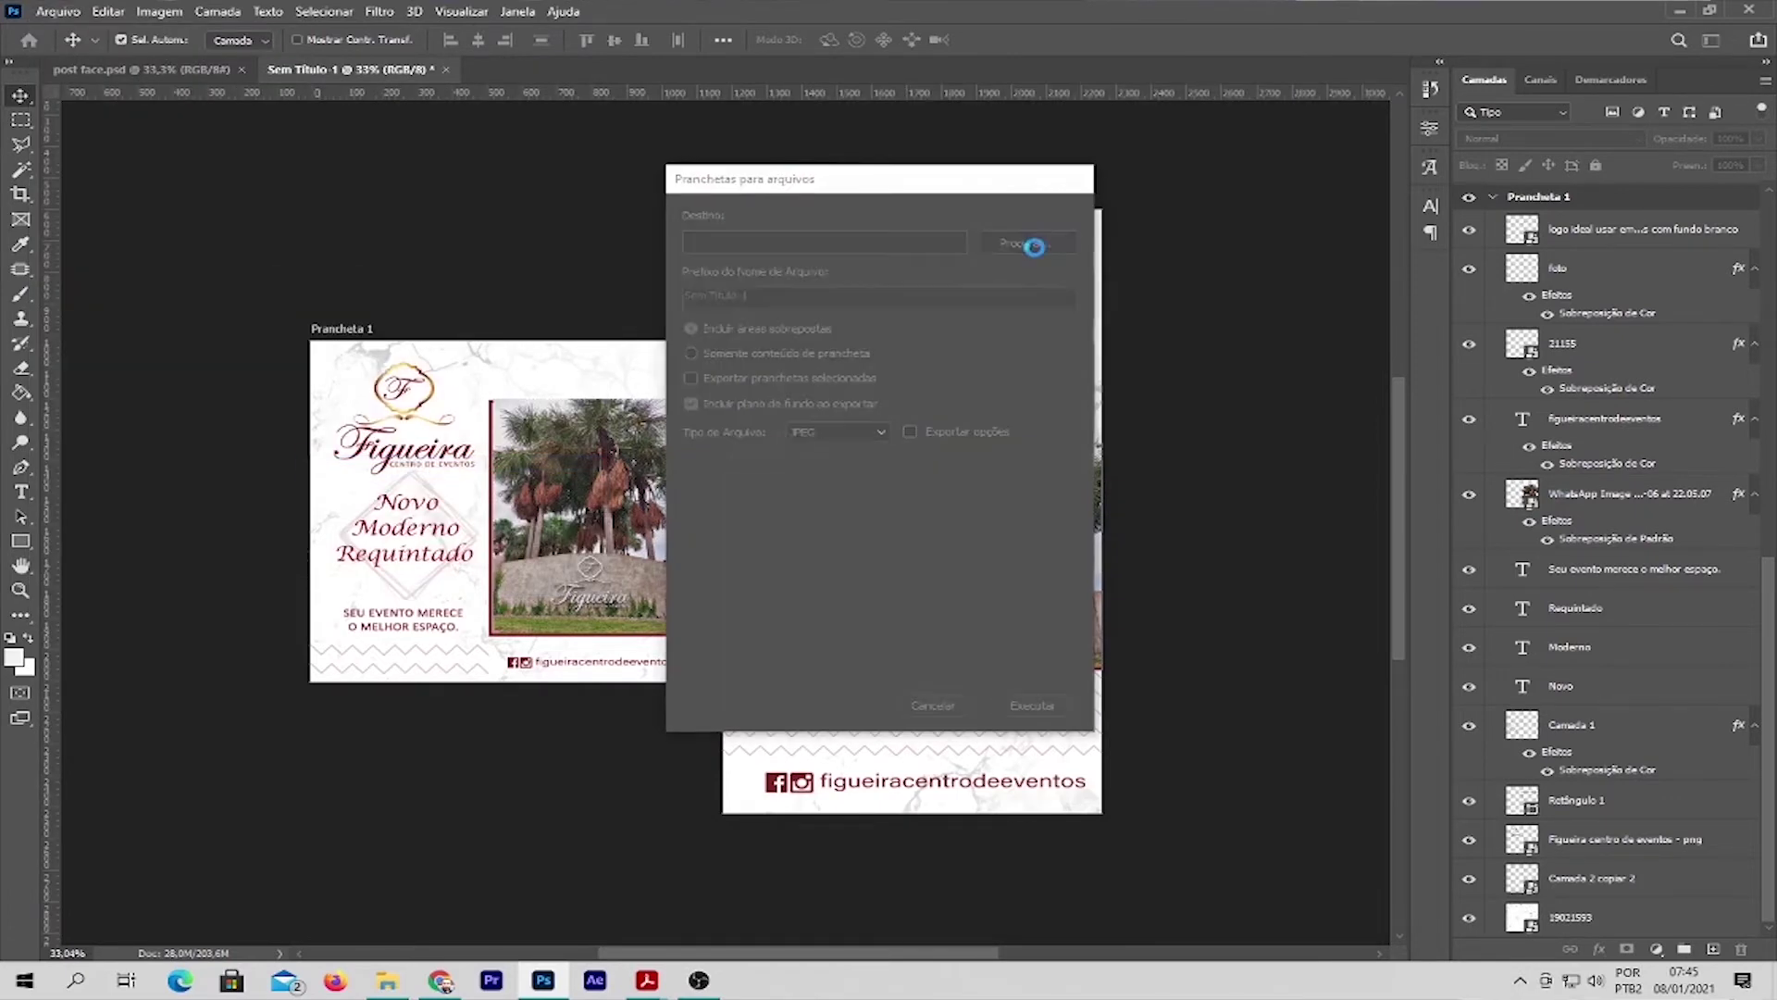
# Step: Set the export destination to the FIGUEIRA folder on Disco Local (D:)
pyautogui.scroll(-1, 754, 458)
pyautogui.scroll(-2, 787, 500)
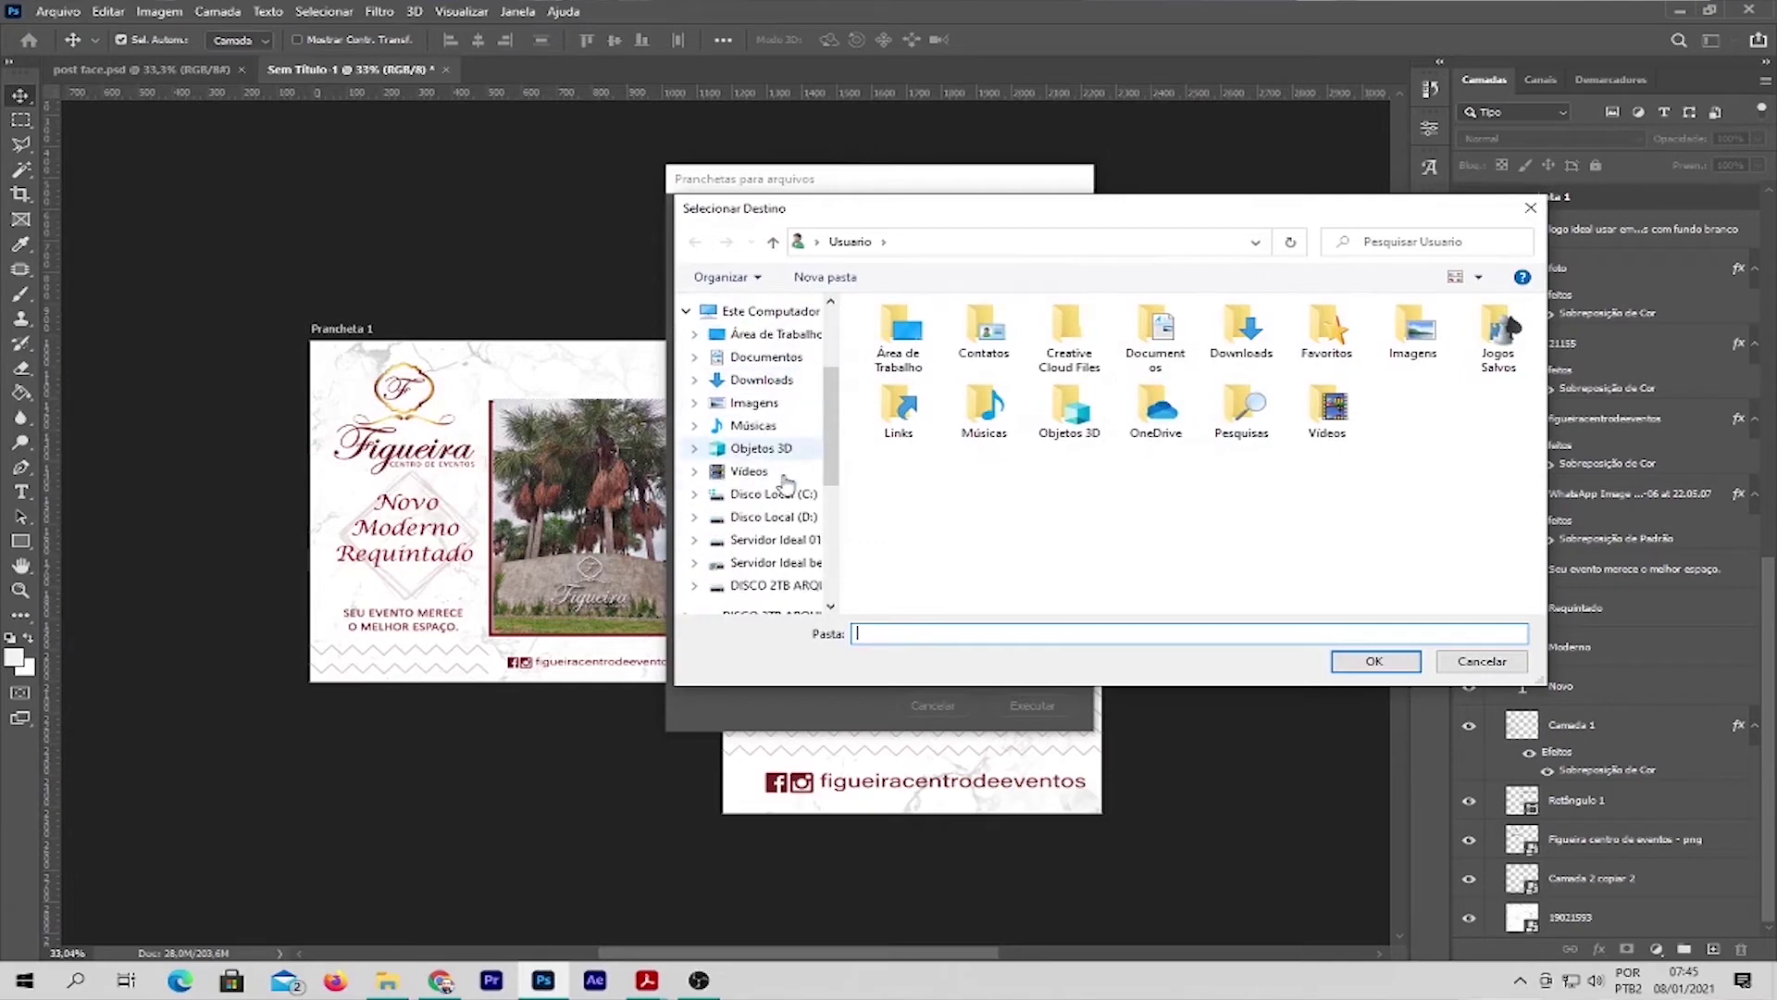
pyautogui.click(802, 524)
pyautogui.click(1183, 511)
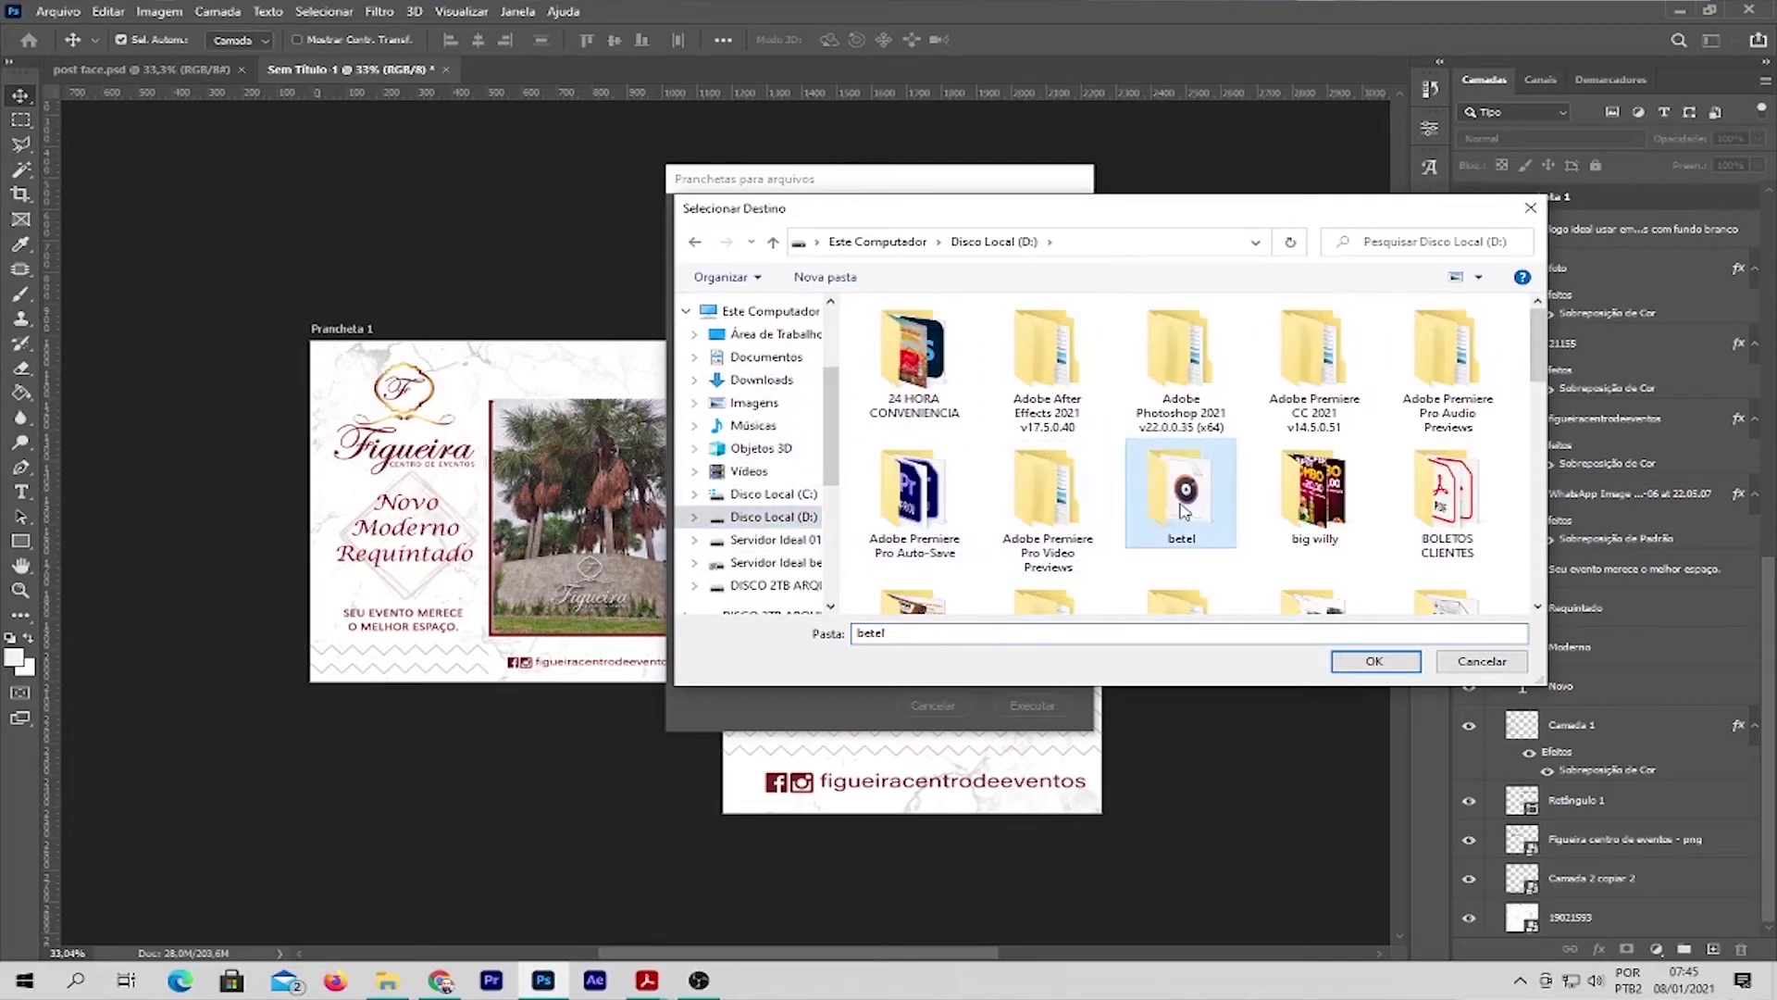
pyautogui.press('f')
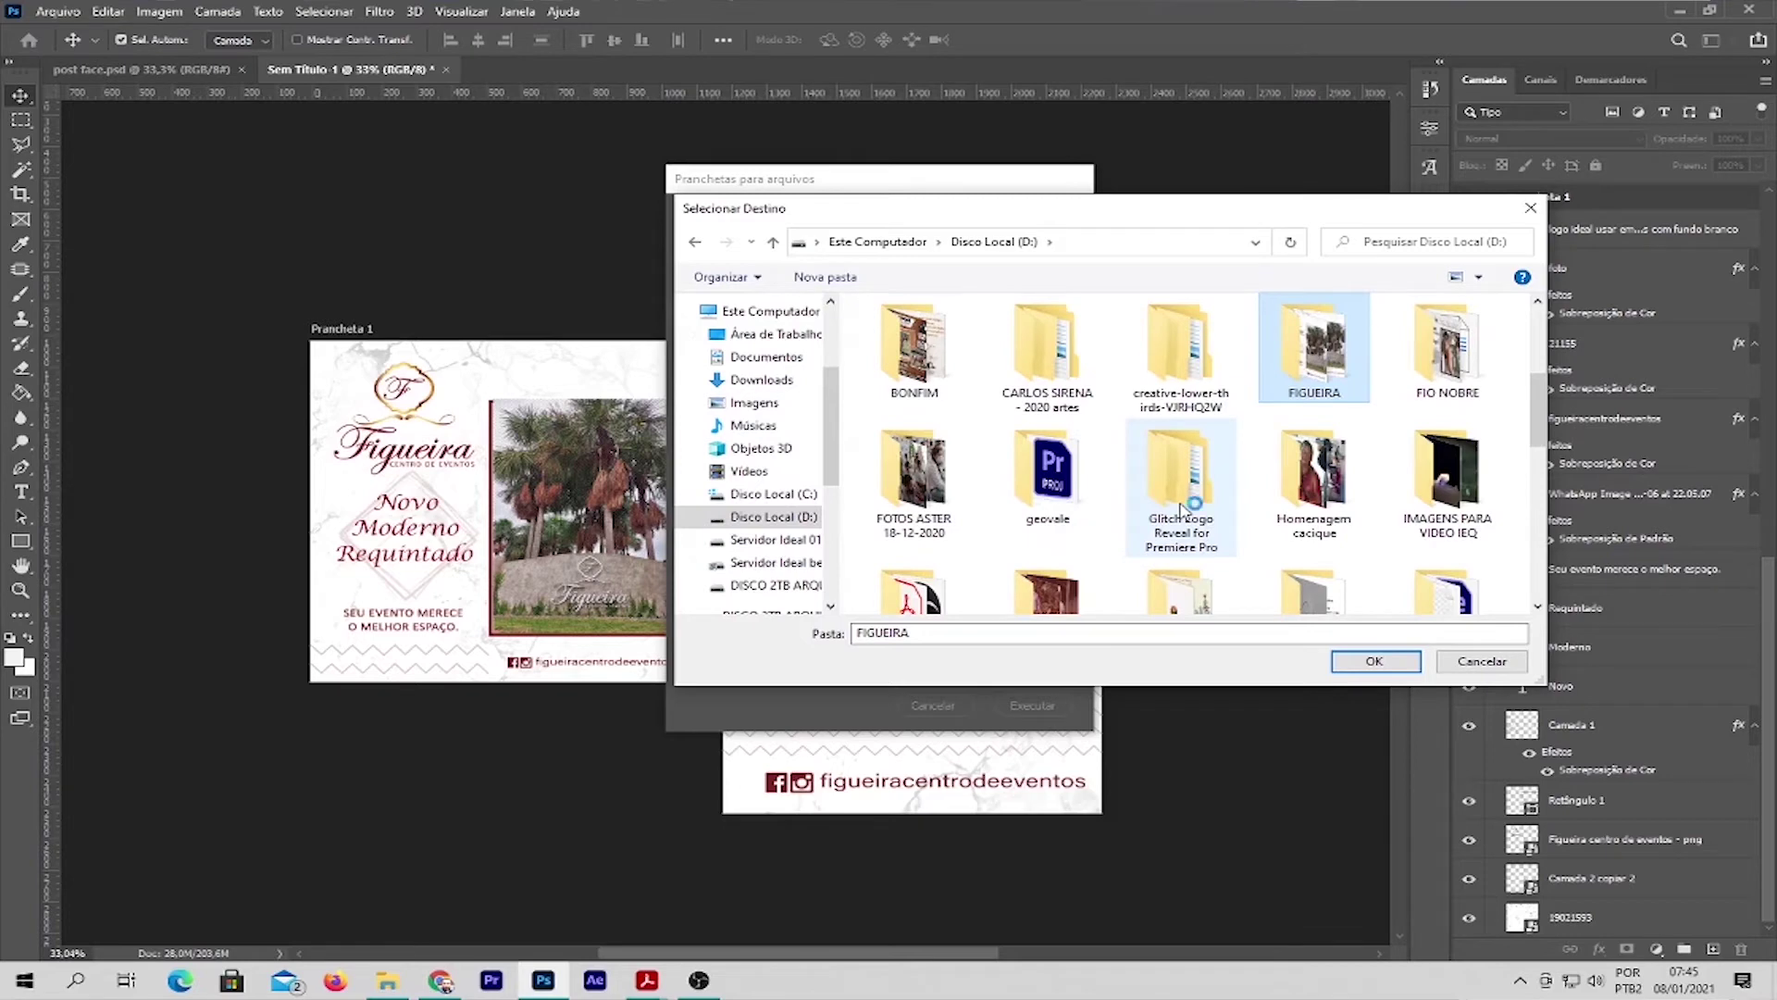
pyautogui.doubleClick(1339, 359)
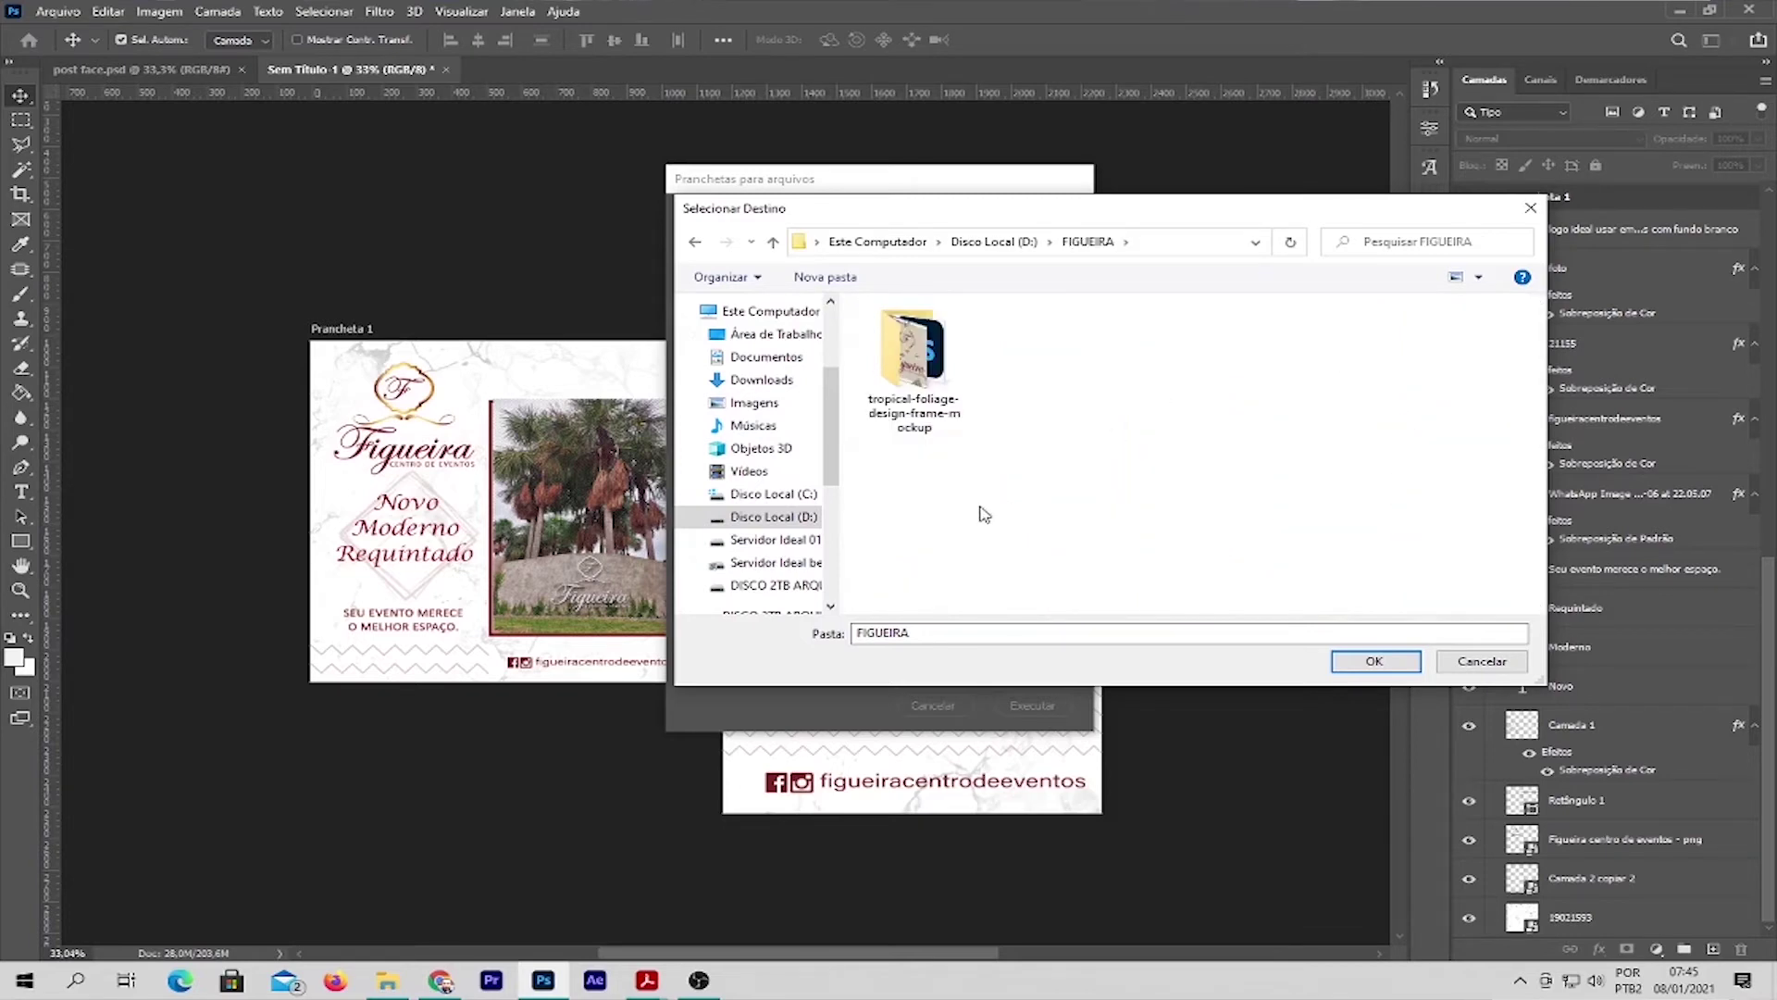
pyautogui.click(1372, 661)
# Step: Set the file prefix to post teste, keep JPEG, and run the export
pyautogui.click(827, 296)
pyautogui.moveTo(741, 318); pyautogui.dragTo(663, 334)
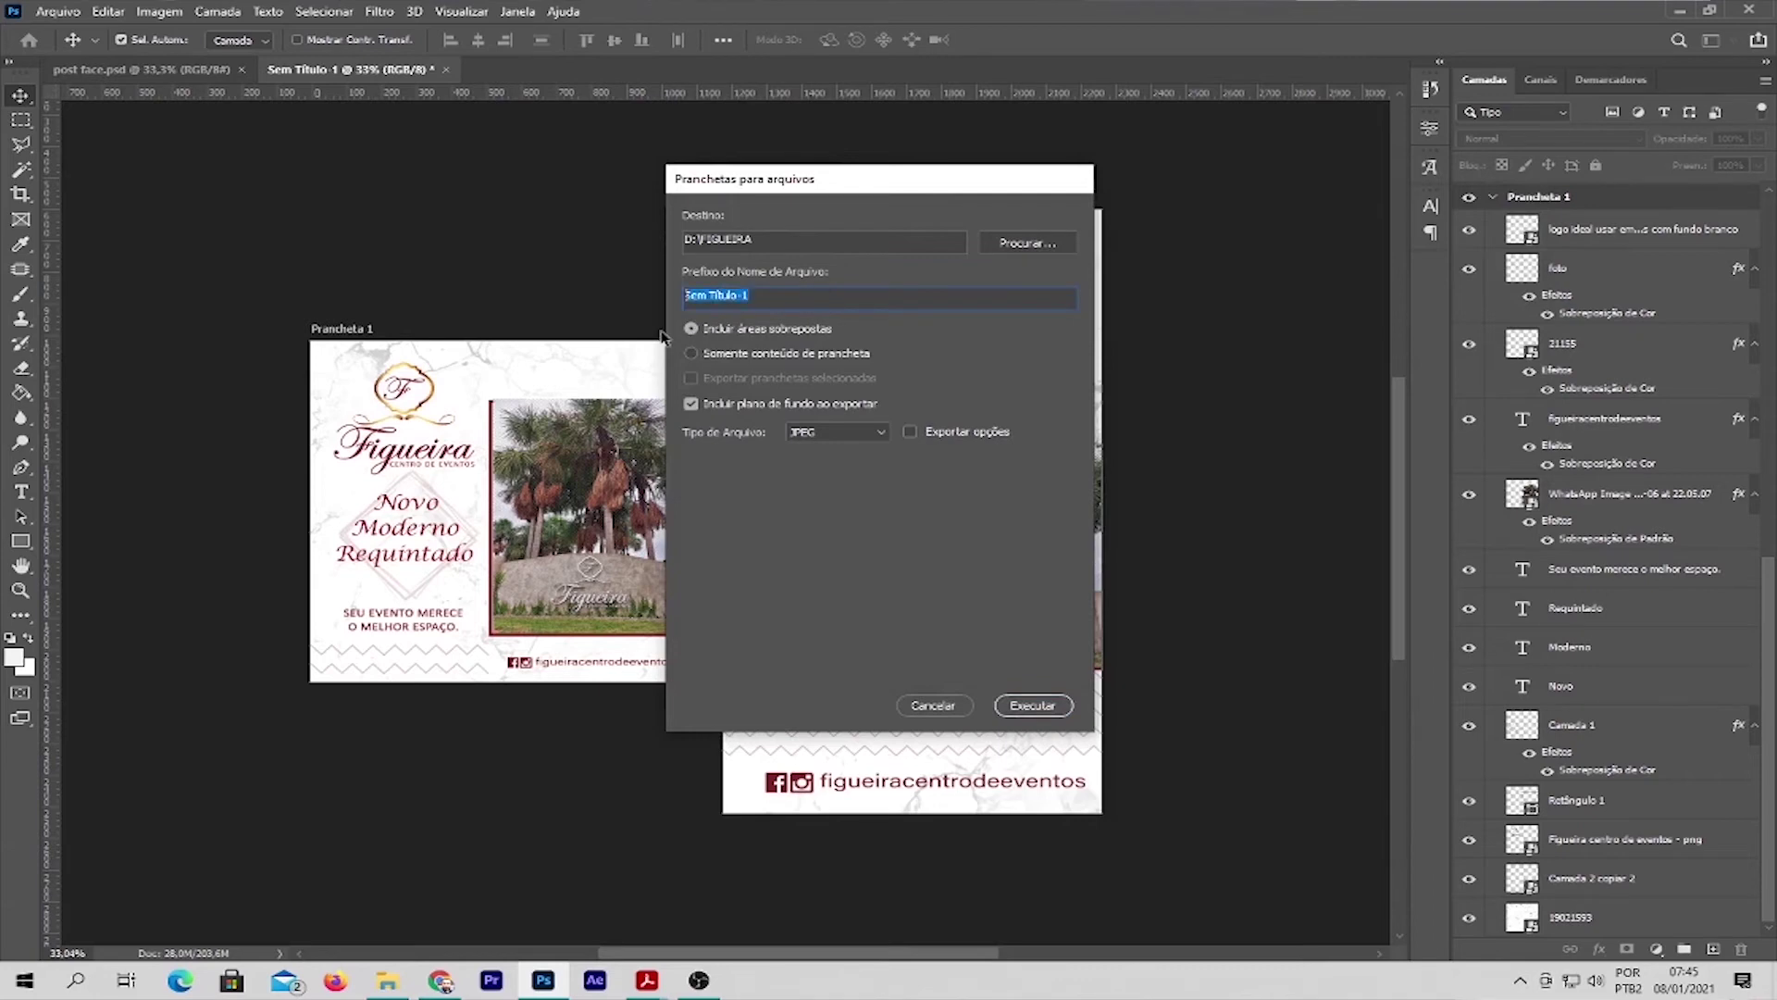
pyautogui.write('post teste')
pyautogui.click(882, 433)
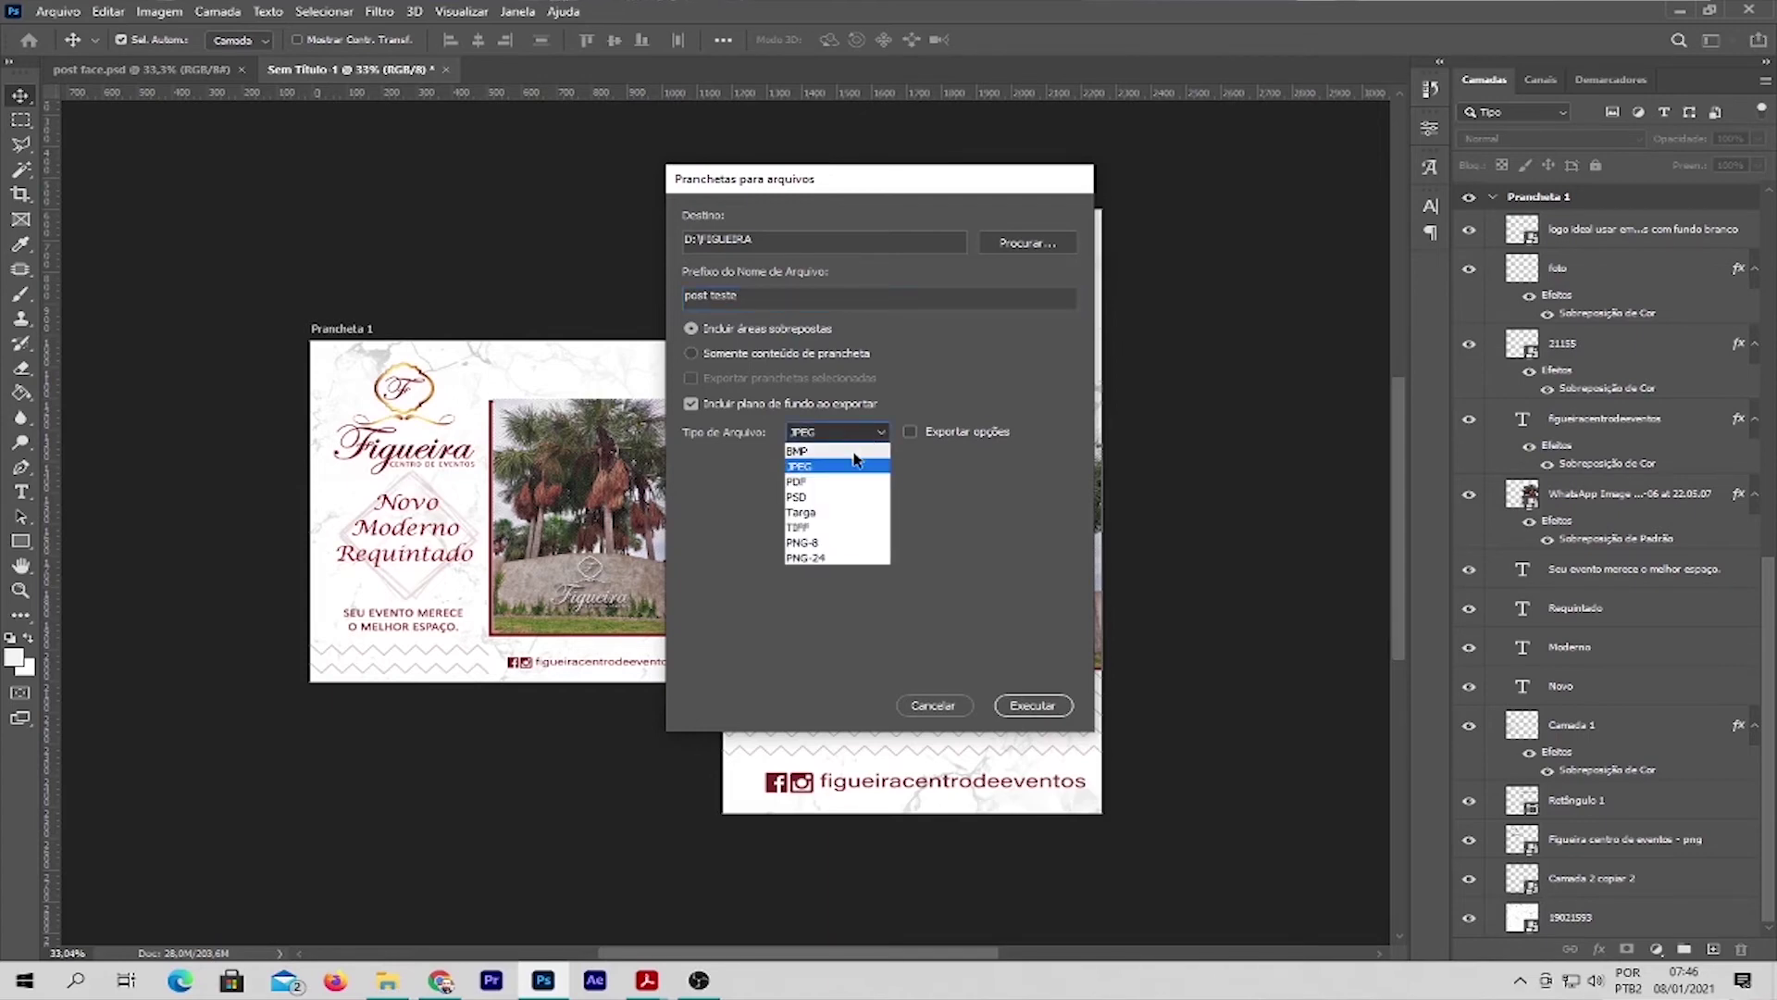
pyautogui.click(836, 472)
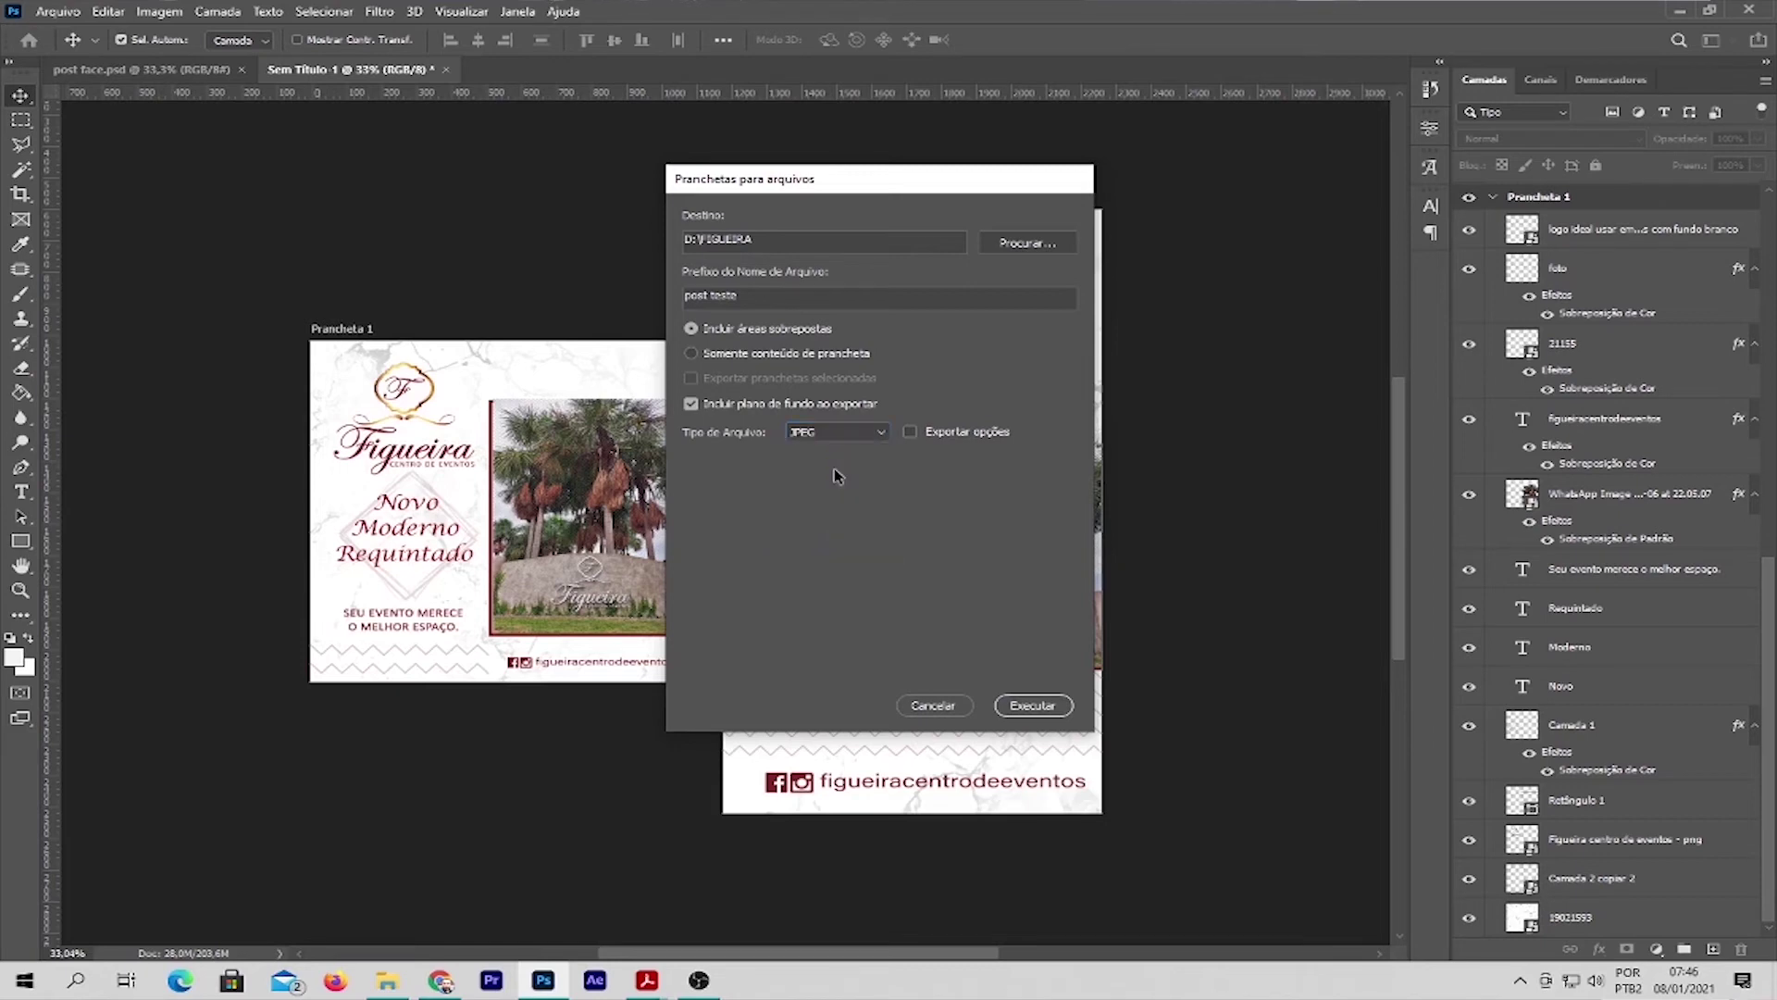
pyautogui.click(1026, 711)
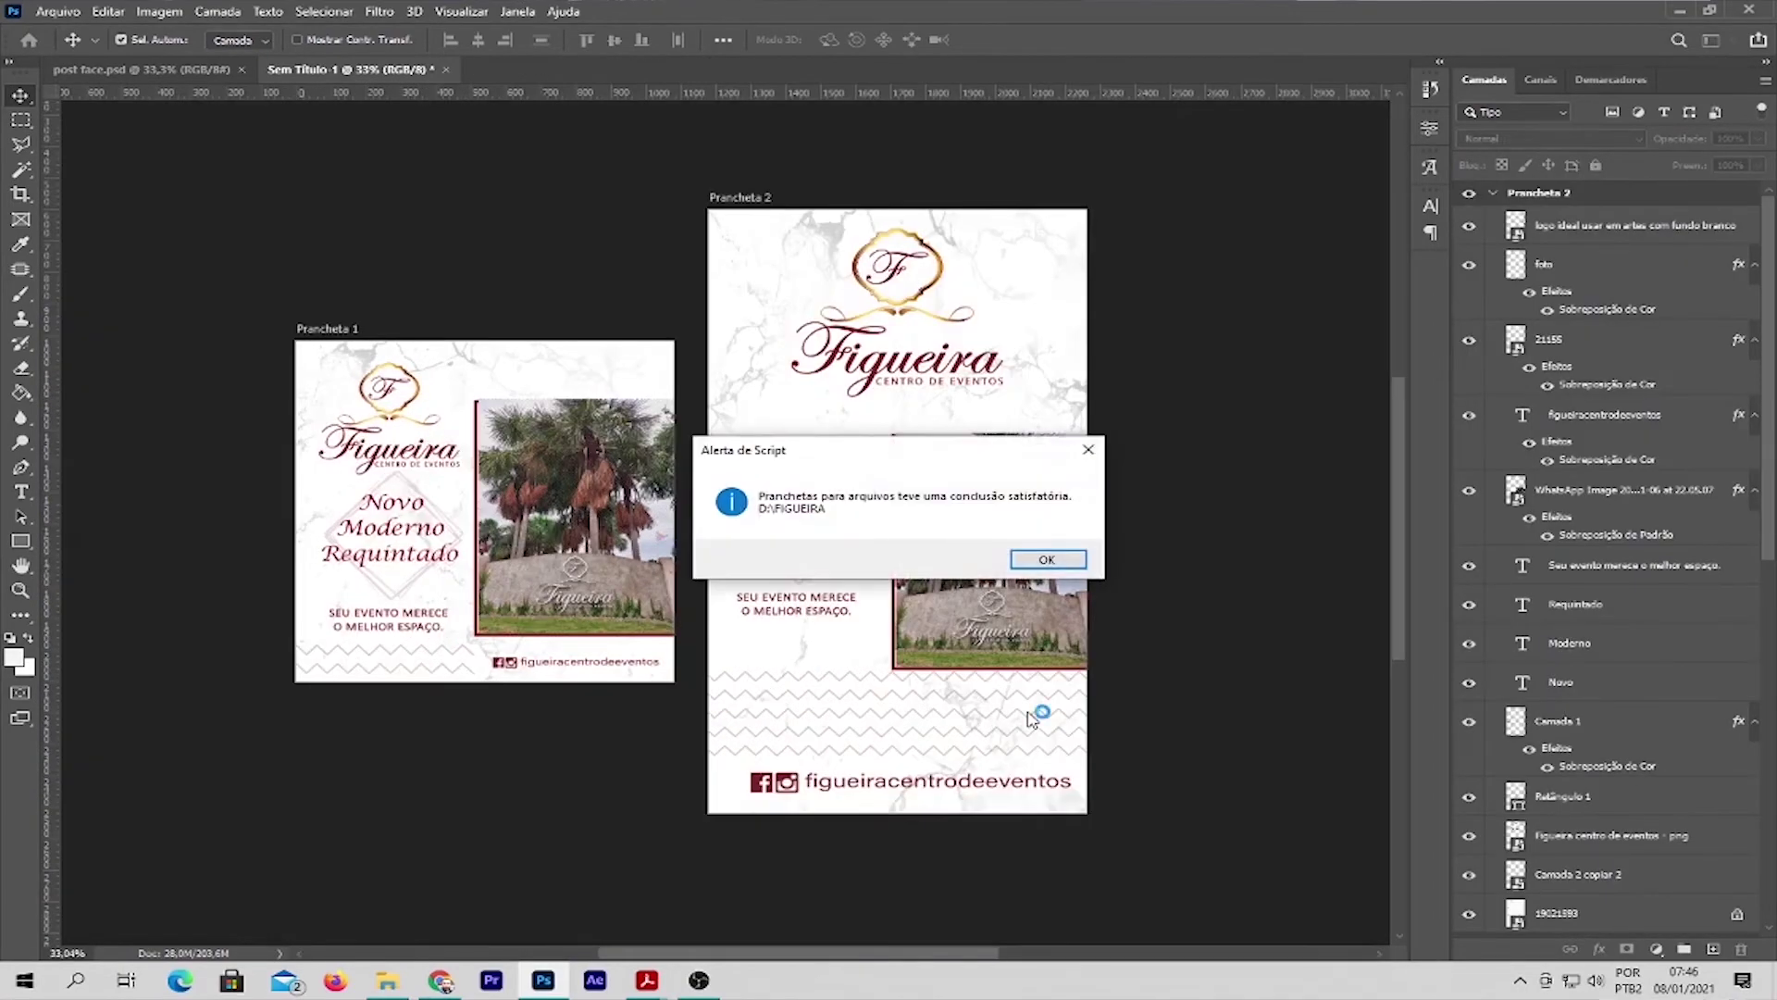
pyautogui.click(1047, 560)
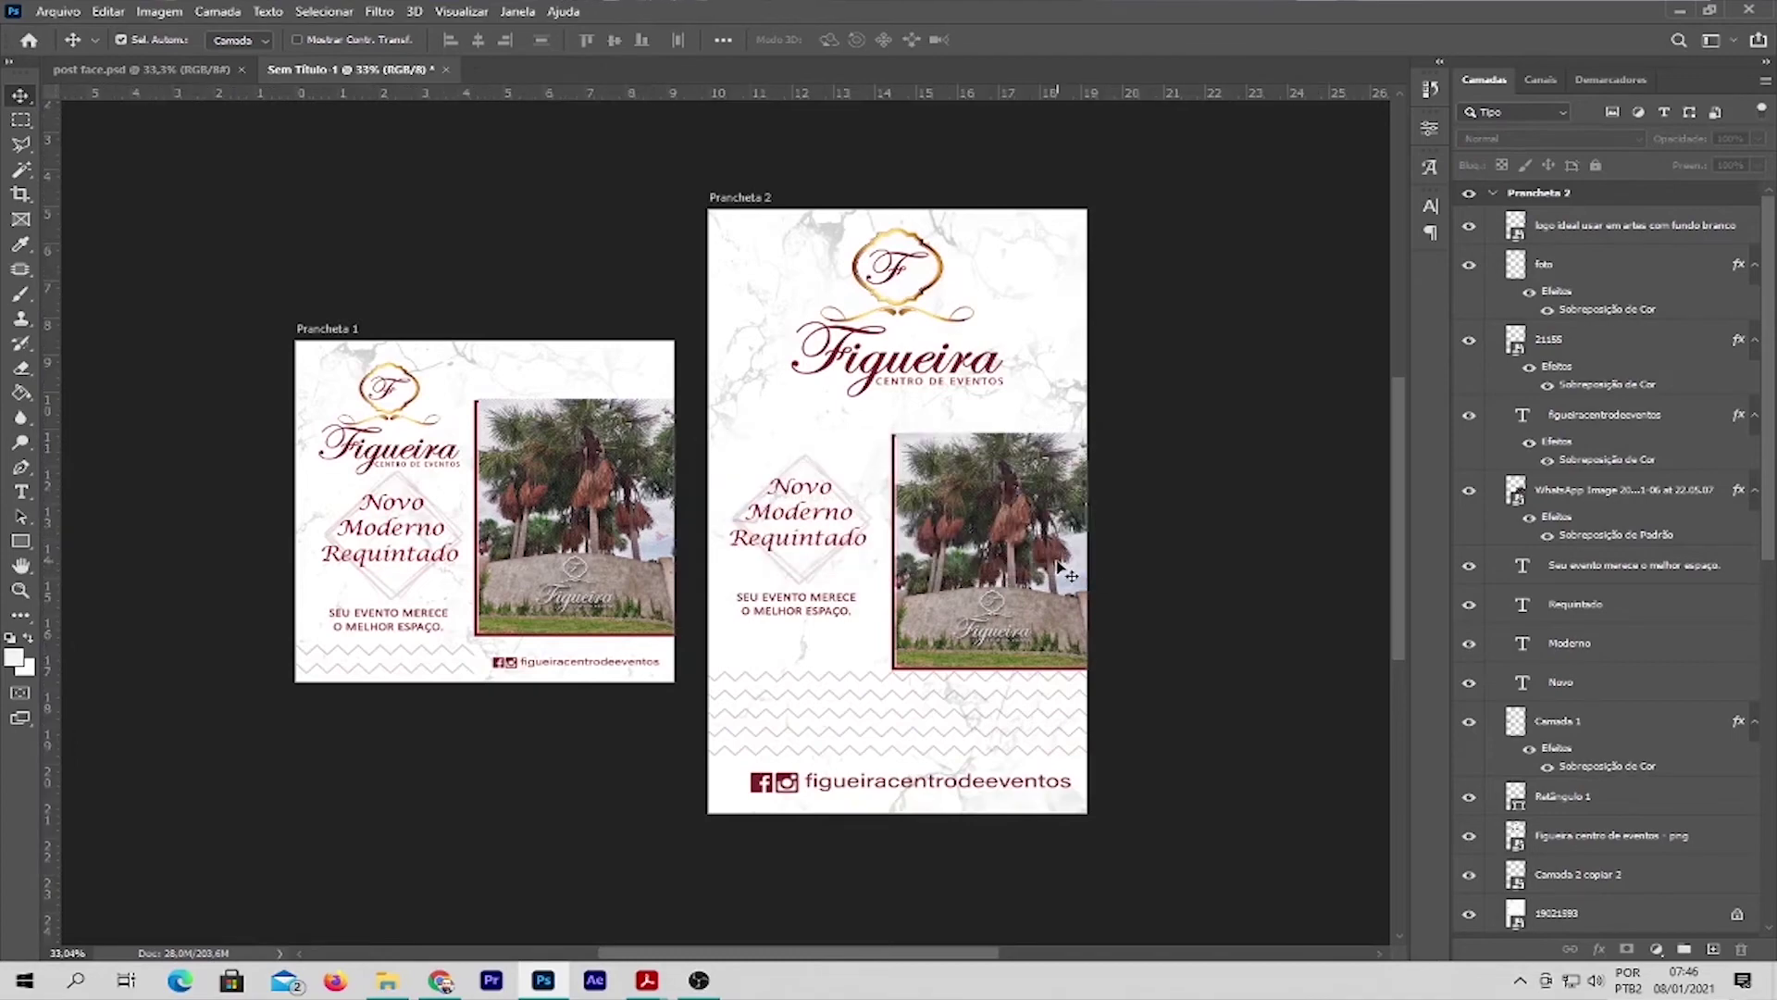
# Step: Browse File Explorer to the FIGUEIRA folder on Disco Local (D:)
pyautogui.click(385, 983)
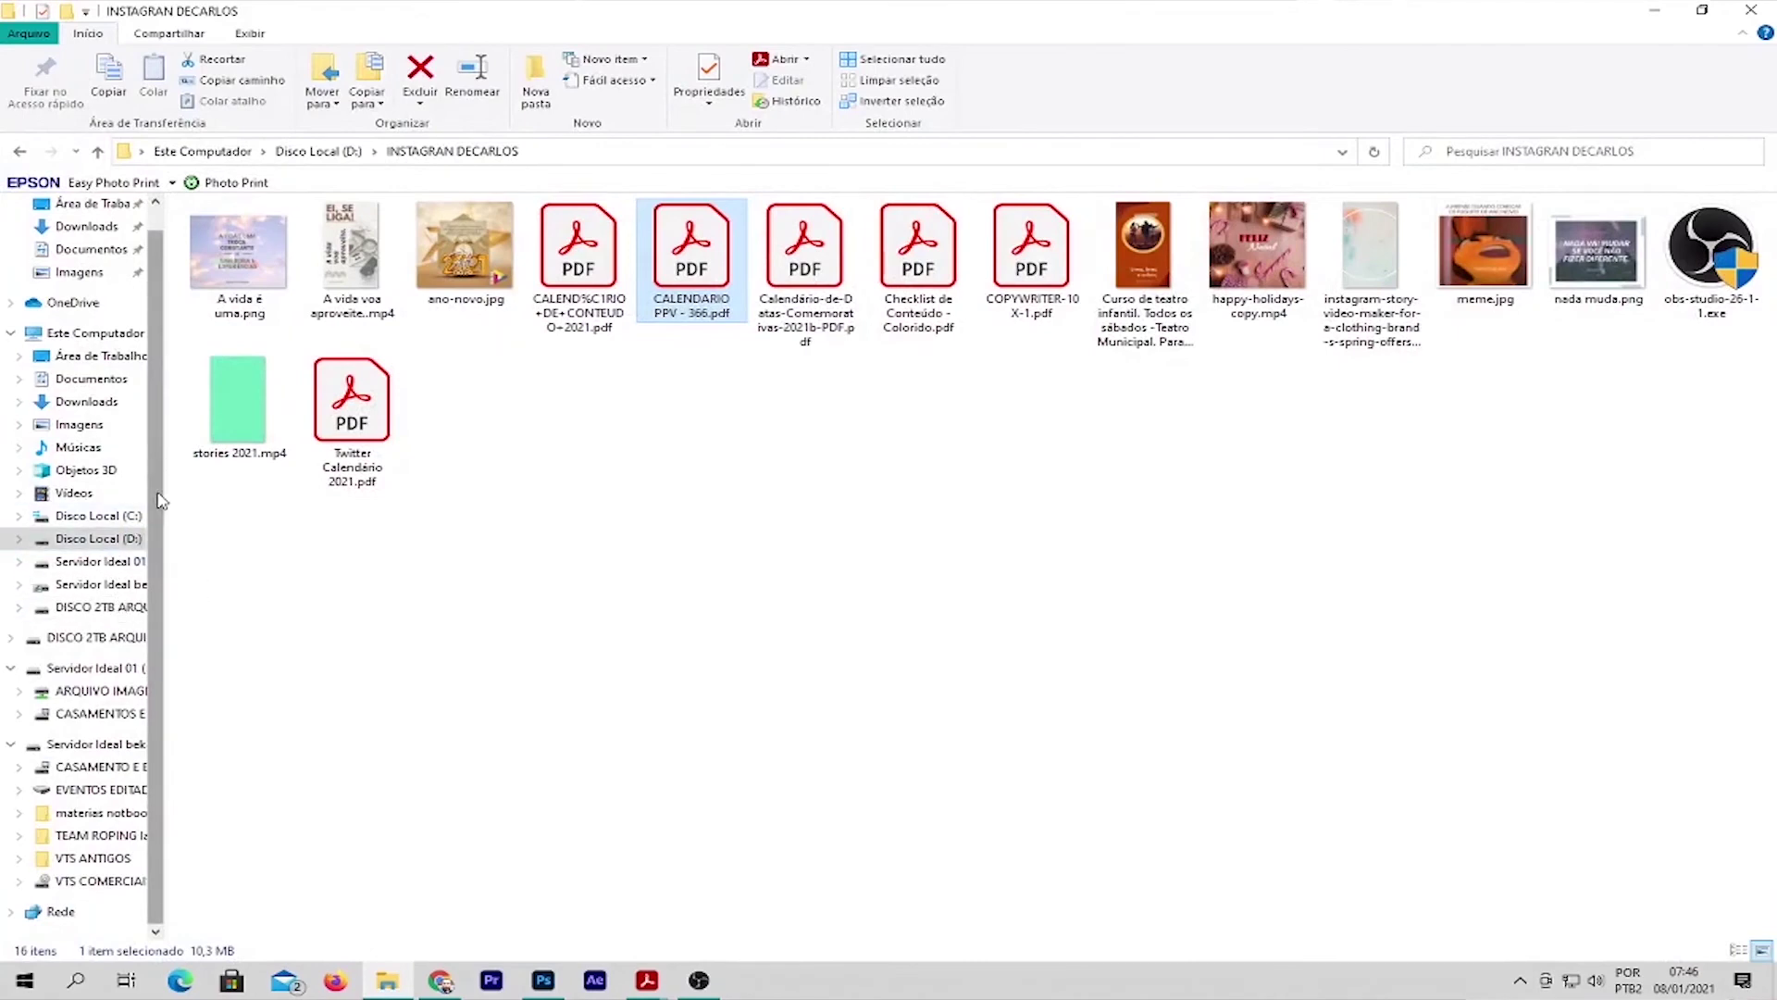
pyautogui.click(120, 537)
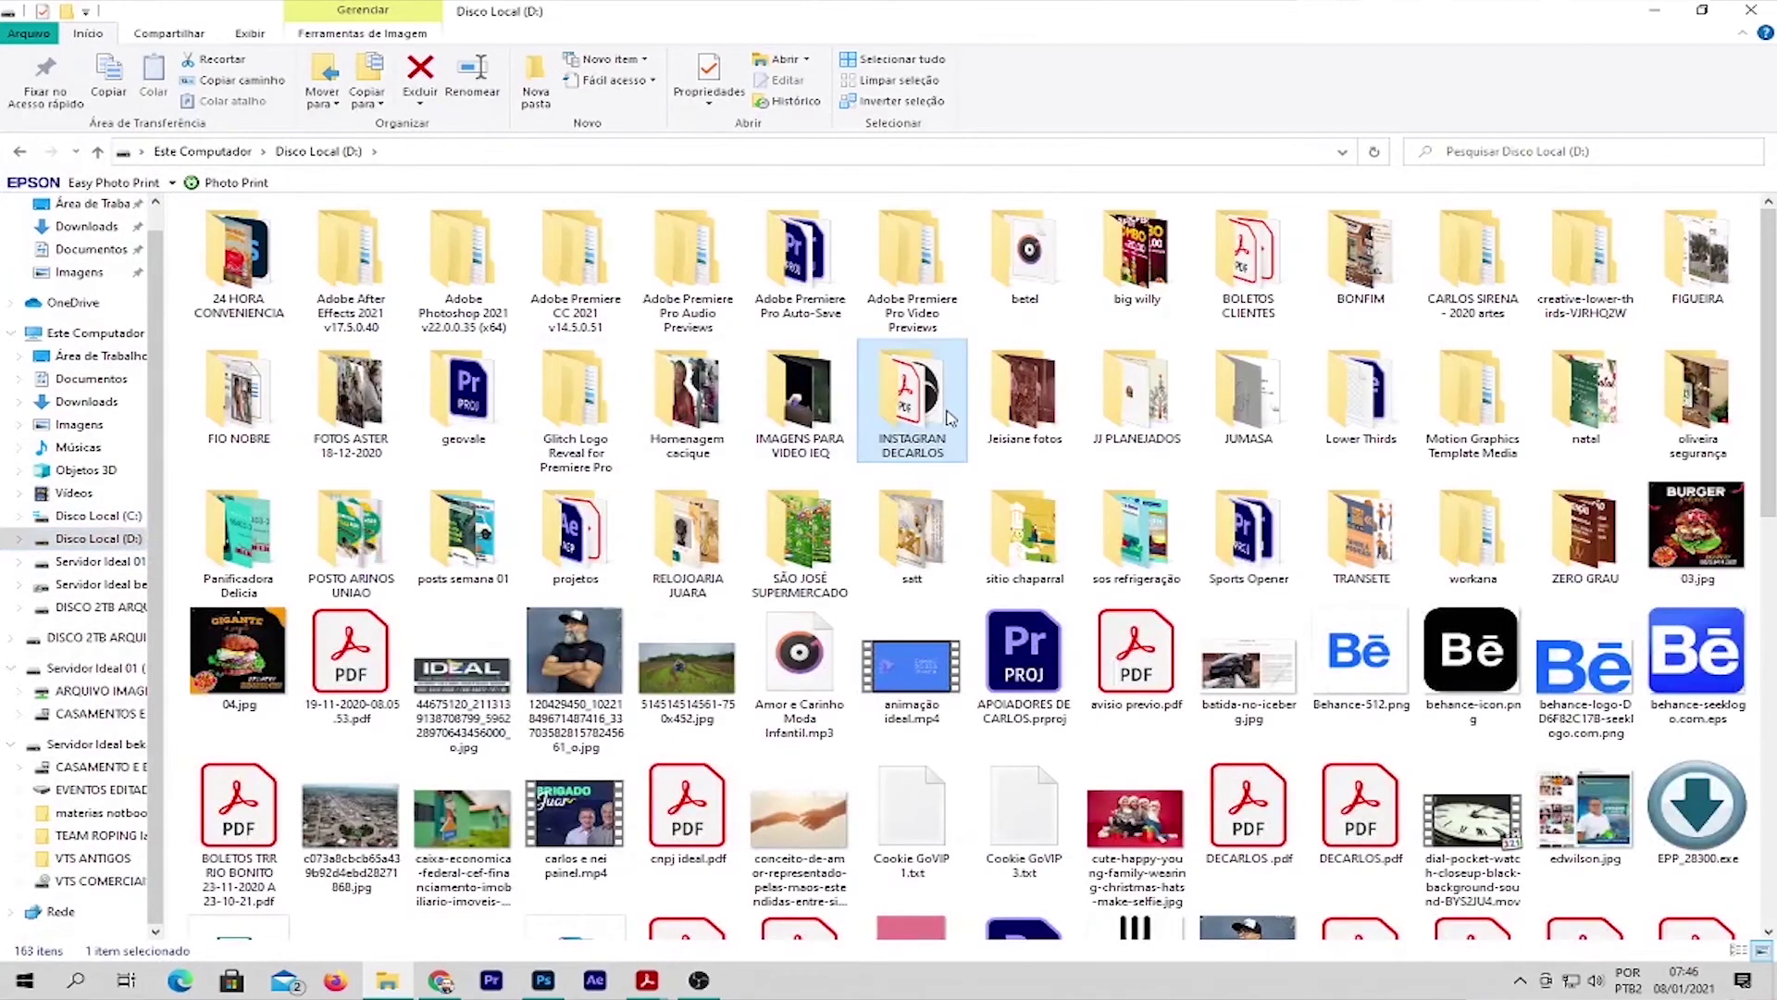
pyautogui.scroll(-10, 951, 418)
pyautogui.scroll(10, 950, 419)
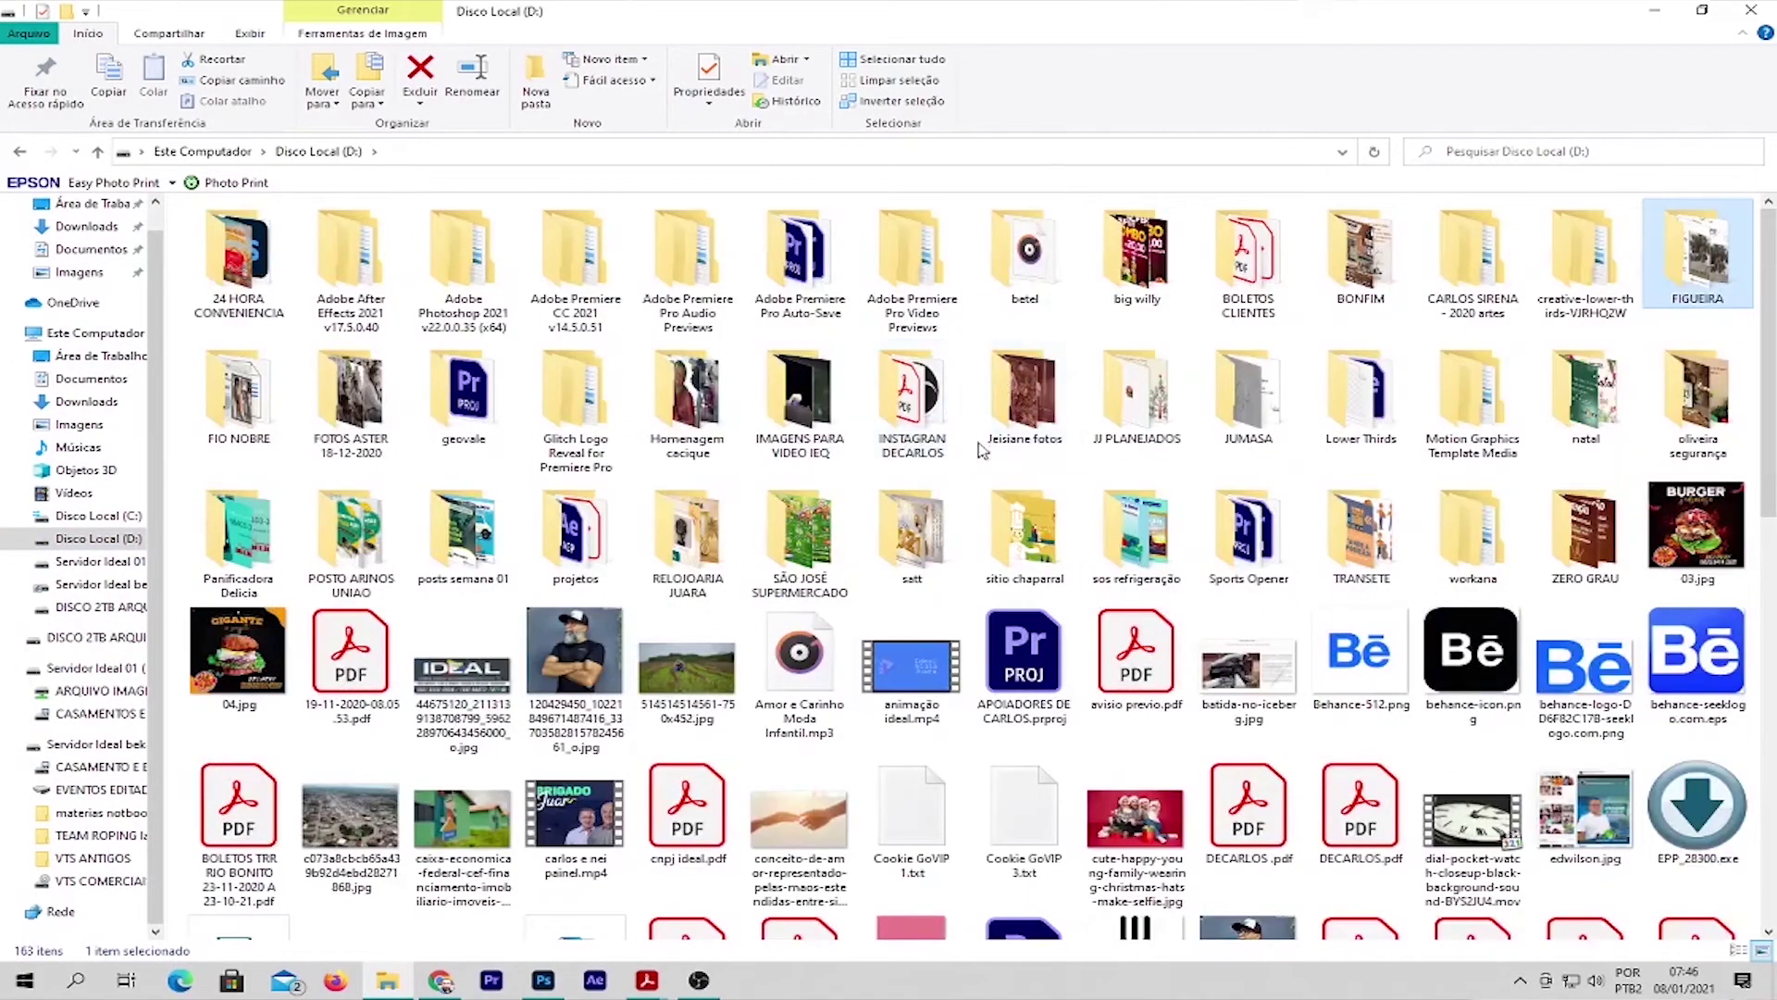
pyautogui.doubleClick(1704, 268)
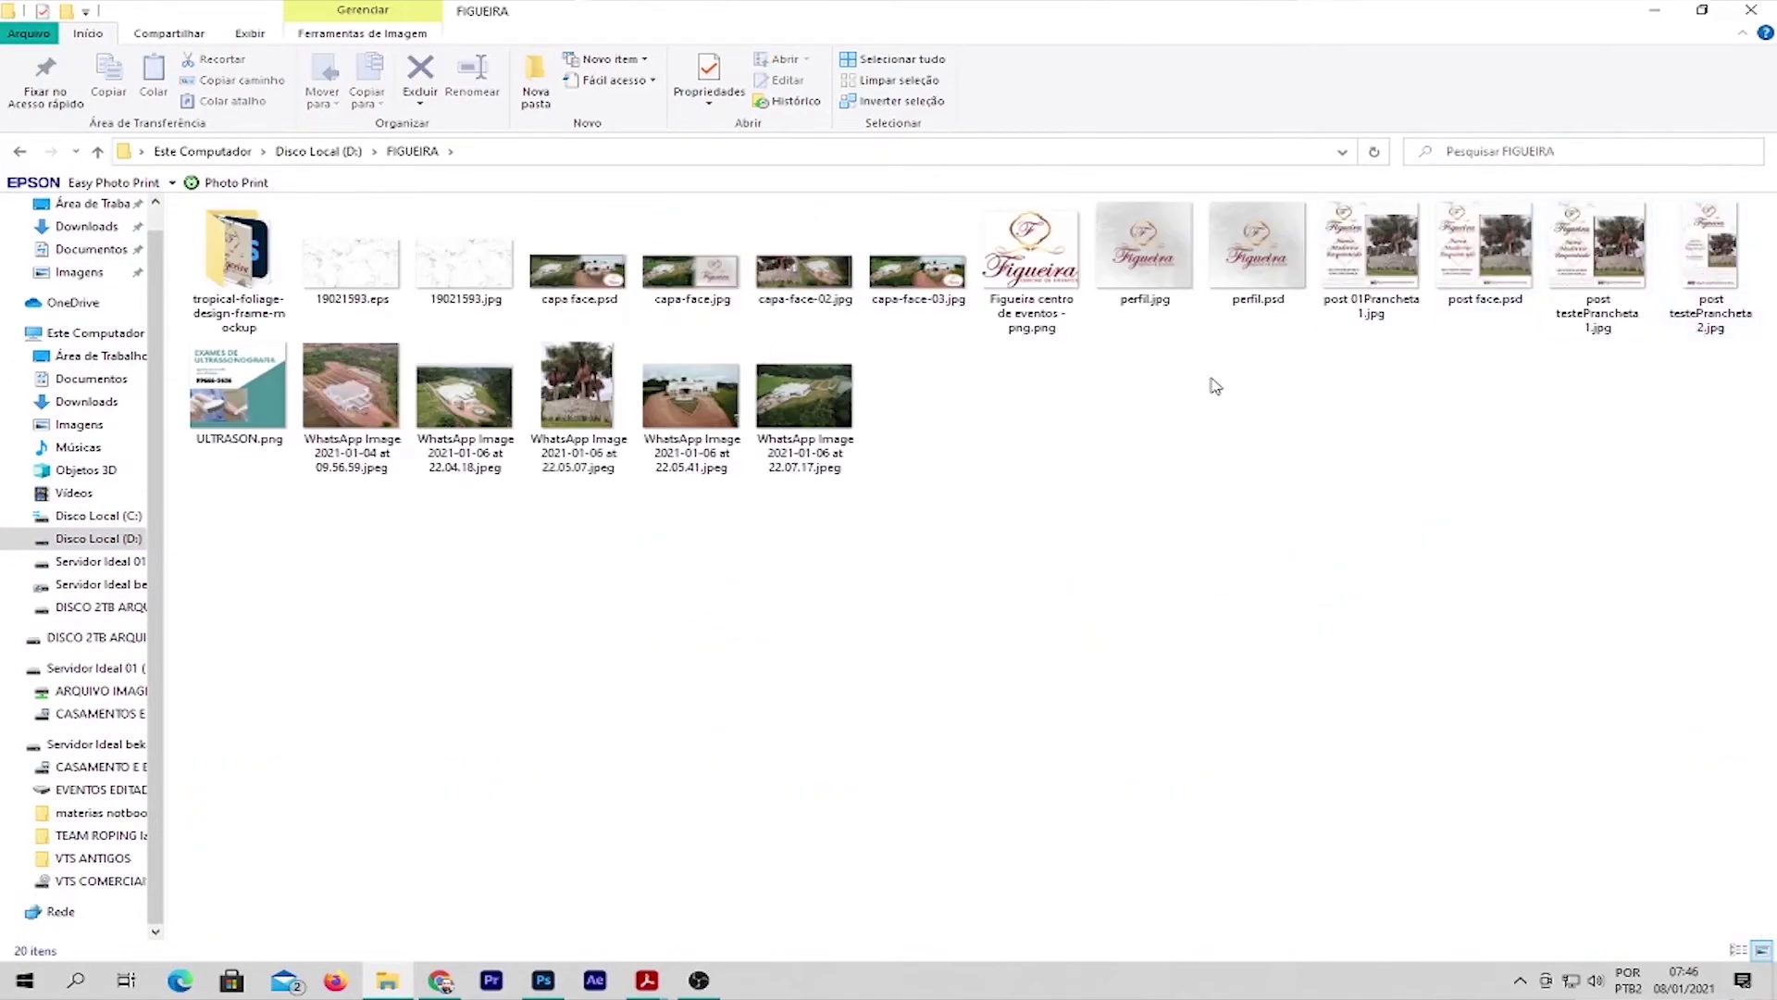
# Step: Select both post teste JPEGs and open them in the photo viewer
pyautogui.click(1604, 282)
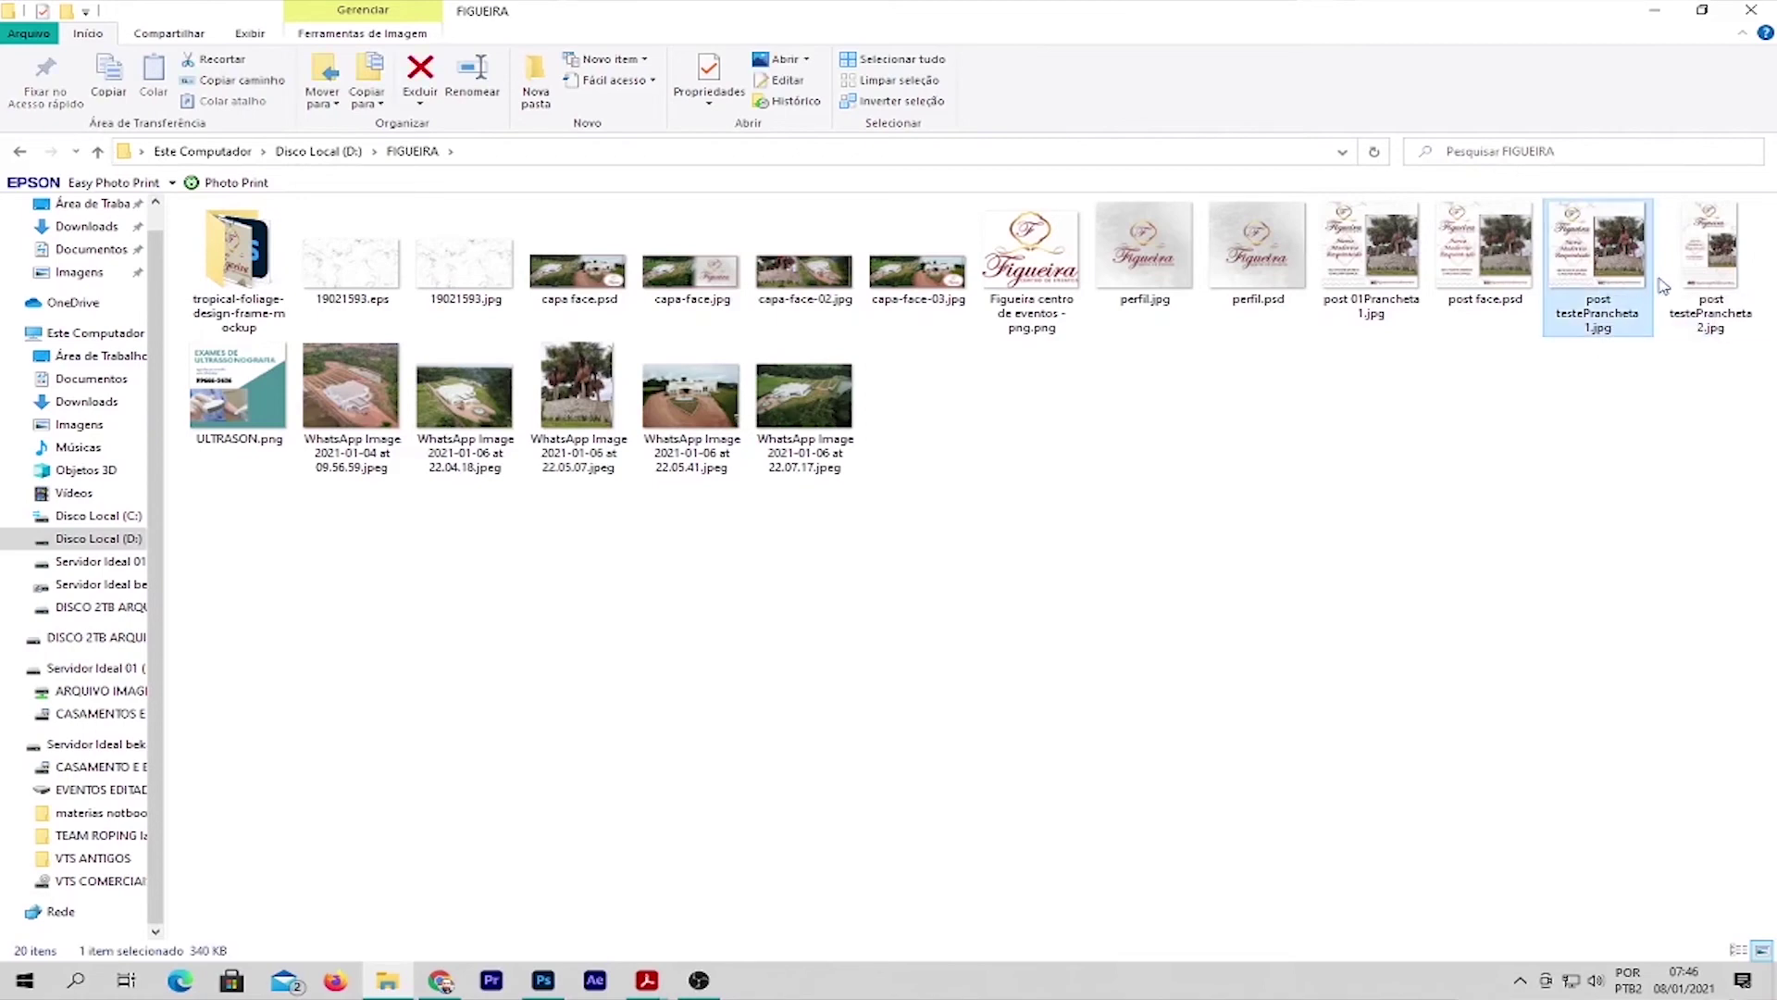
pyautogui.keyDown('ctrl'); pyautogui.click(1715, 279); pyautogui.keyUp('ctrl')
pyautogui.doubleClick(1715, 278)
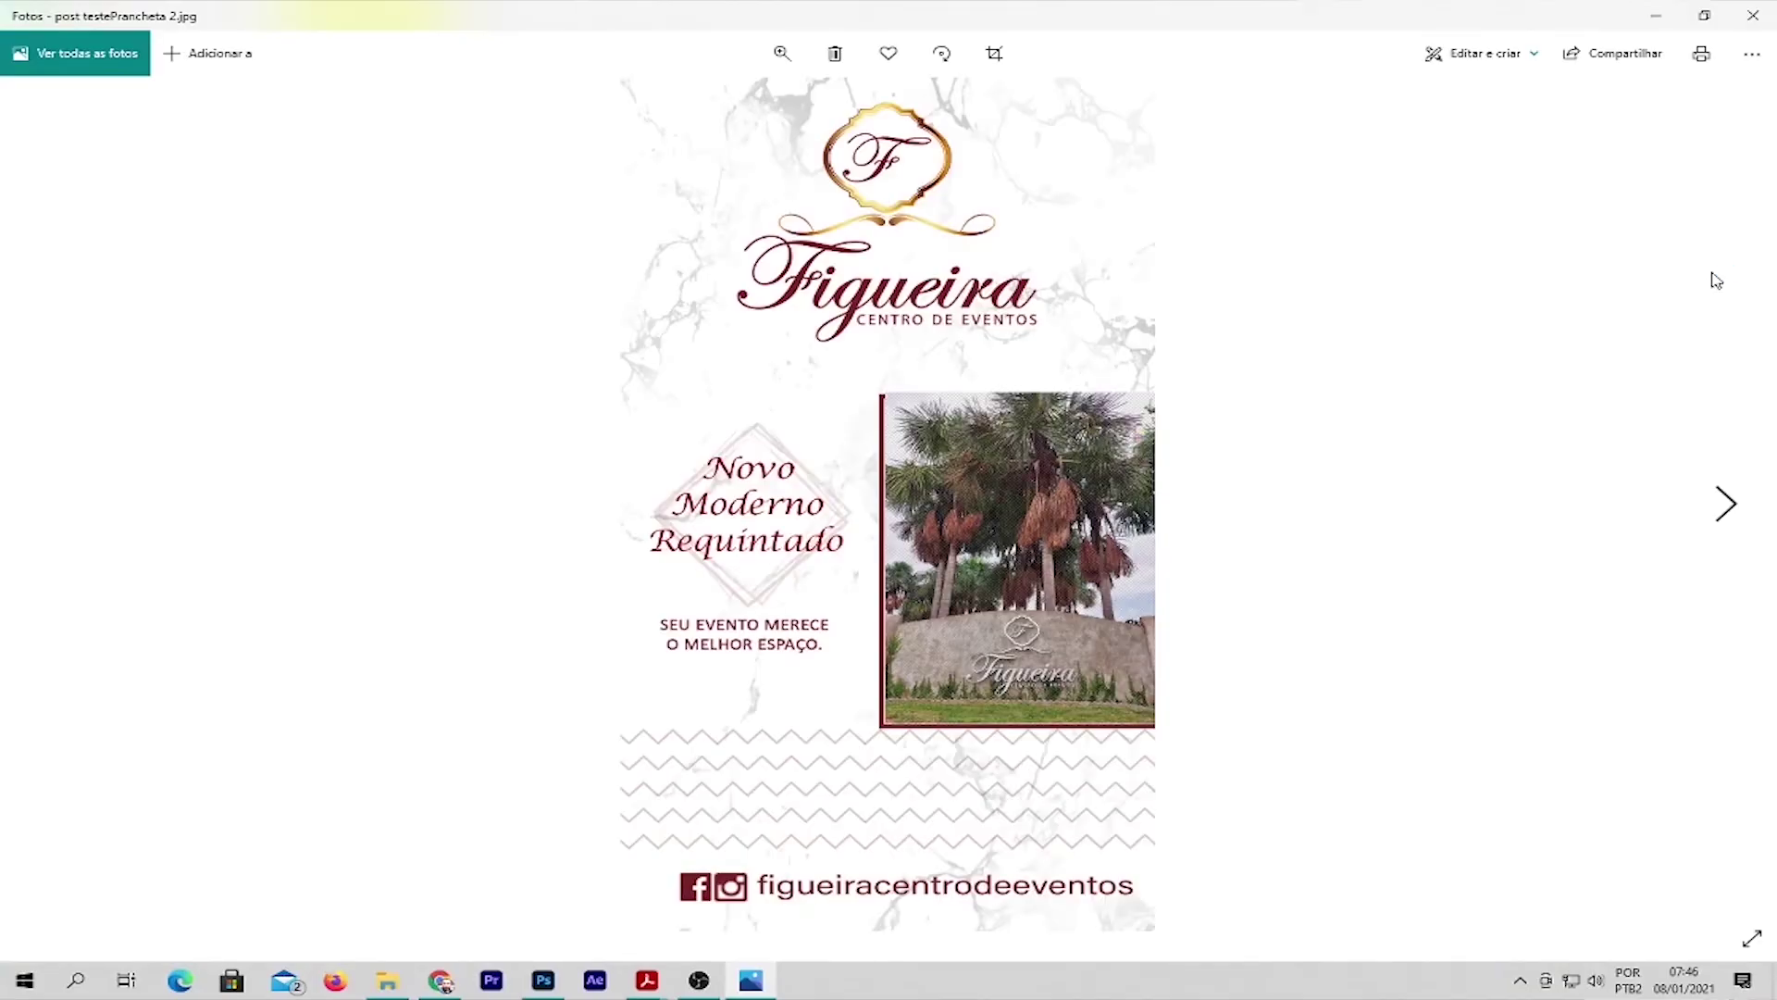
# Step: Flip between post testePrancheta 1.jpg and 2.jpg with the arrow keys, then minimize Photos
pyautogui.press('Right')
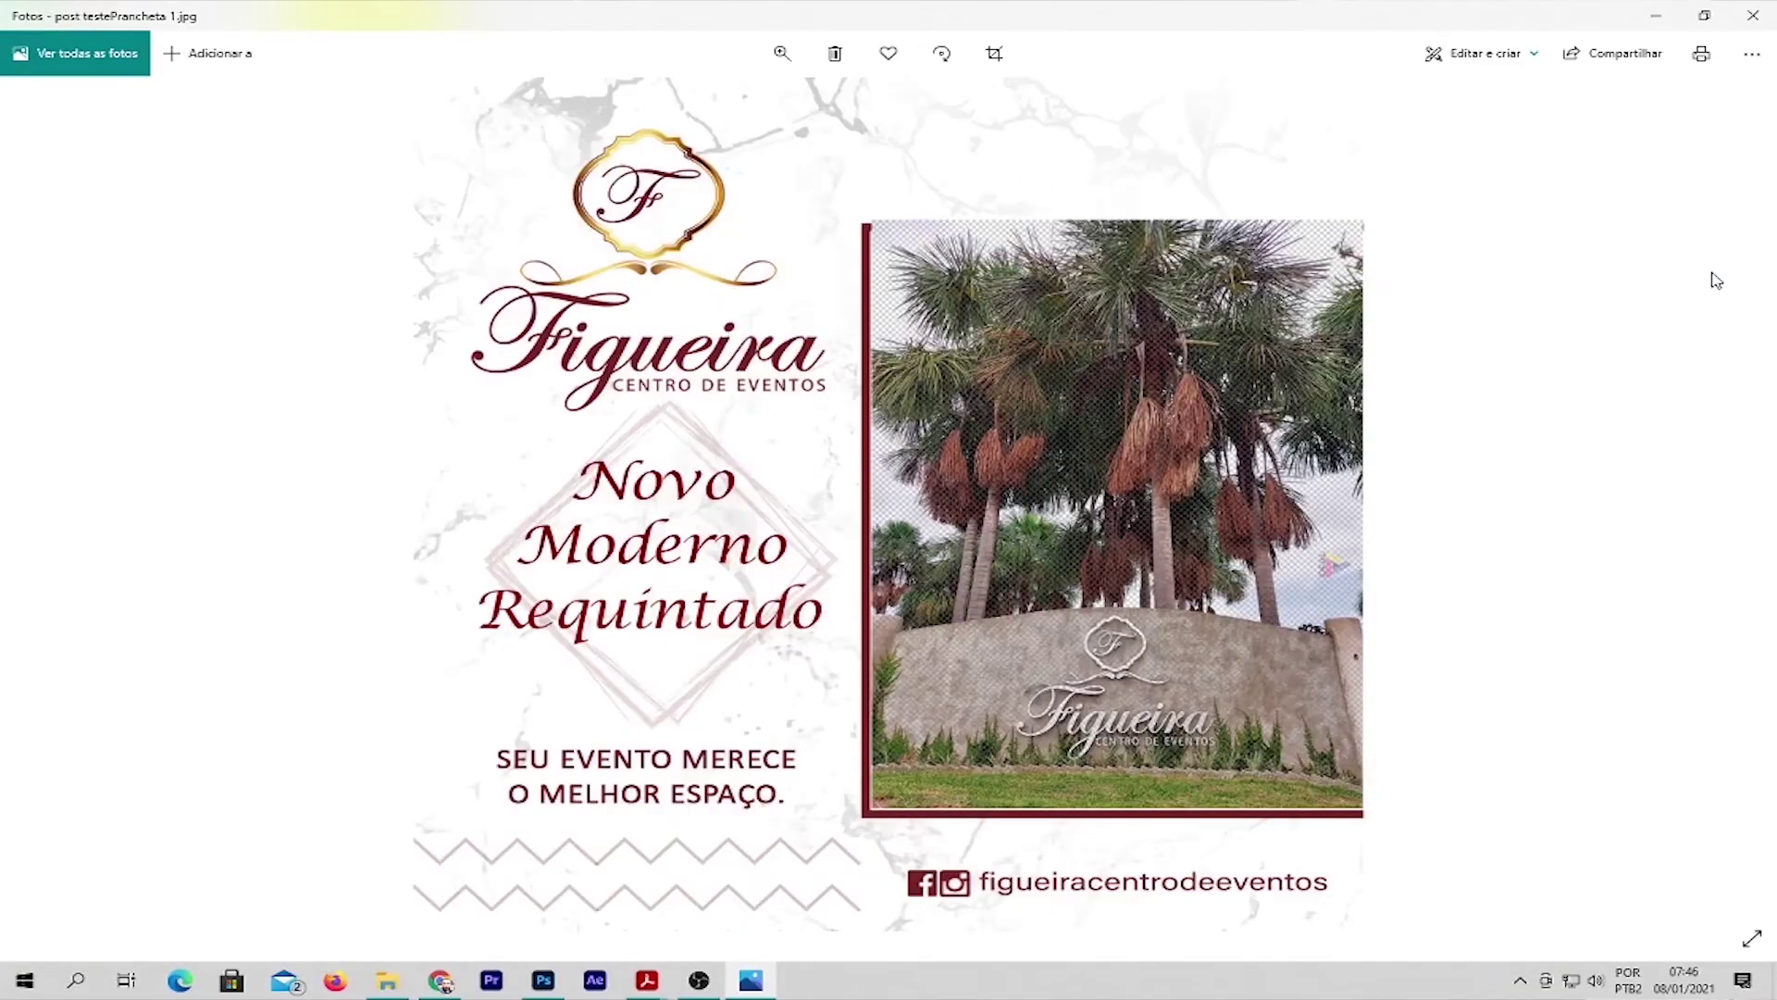
pyautogui.press('Left')
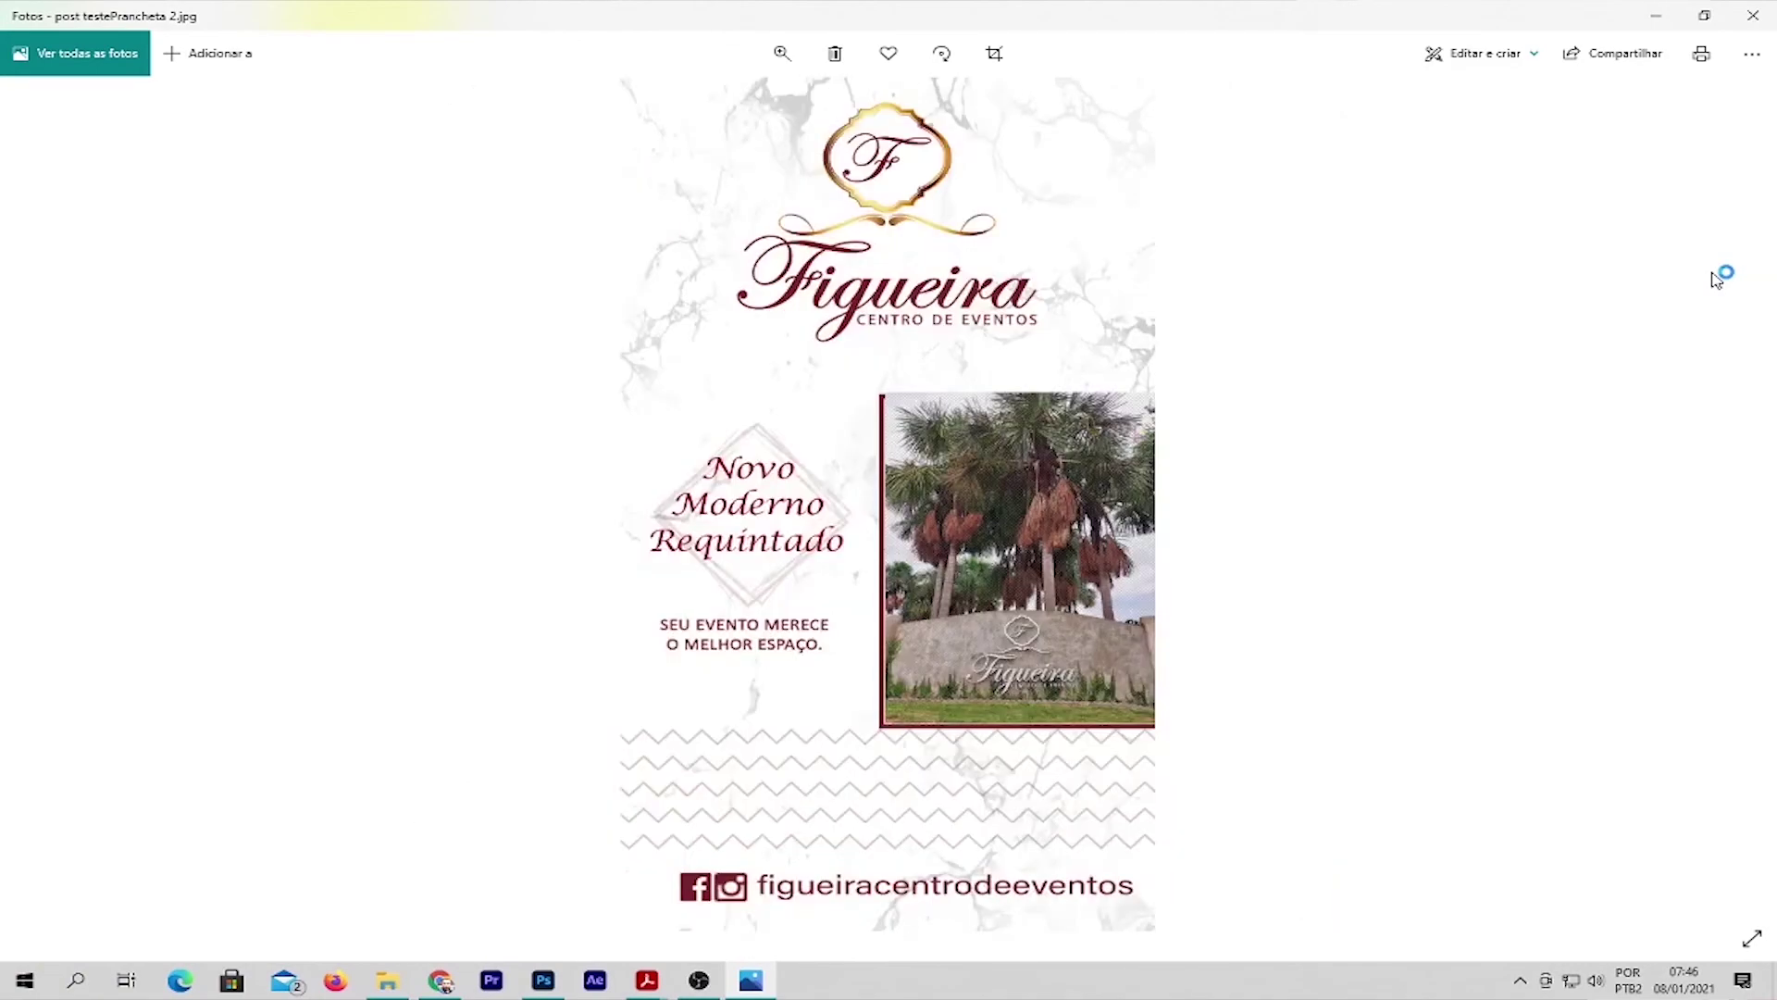
pyautogui.press('Right')
pyautogui.press('Left')
pyautogui.press('Right')
pyautogui.press('Left')
pyautogui.press('Right')
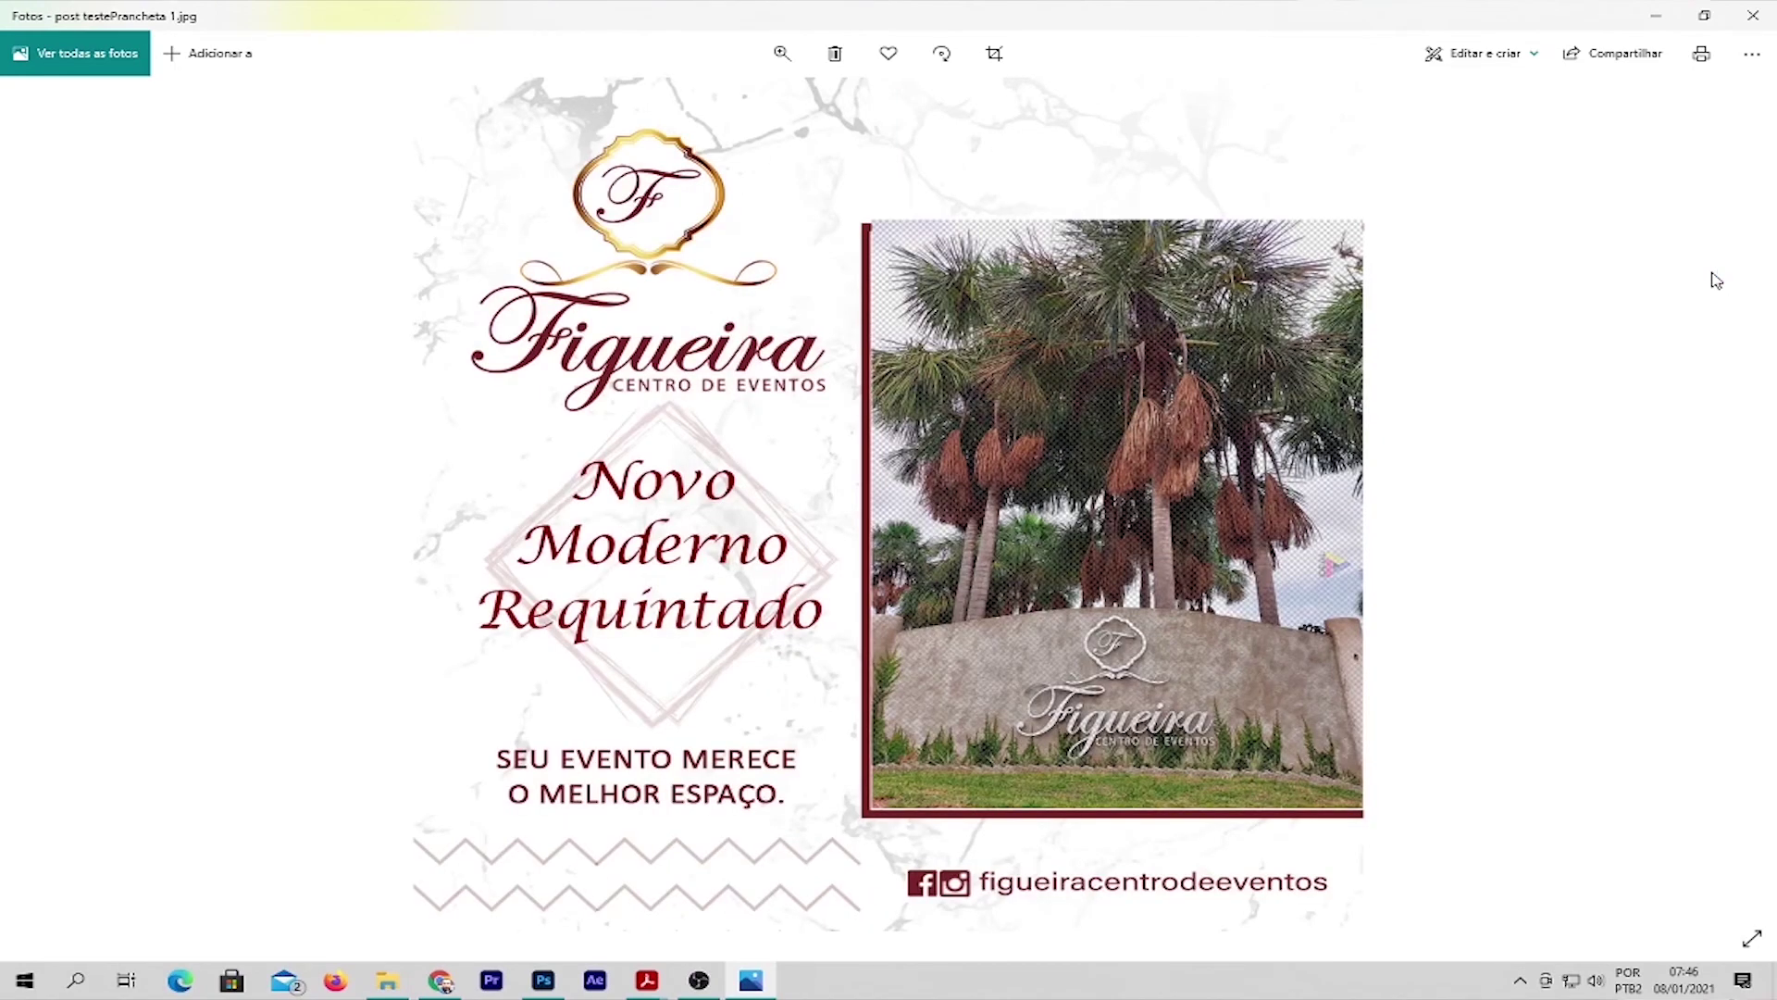
pyautogui.click(1659, 17)
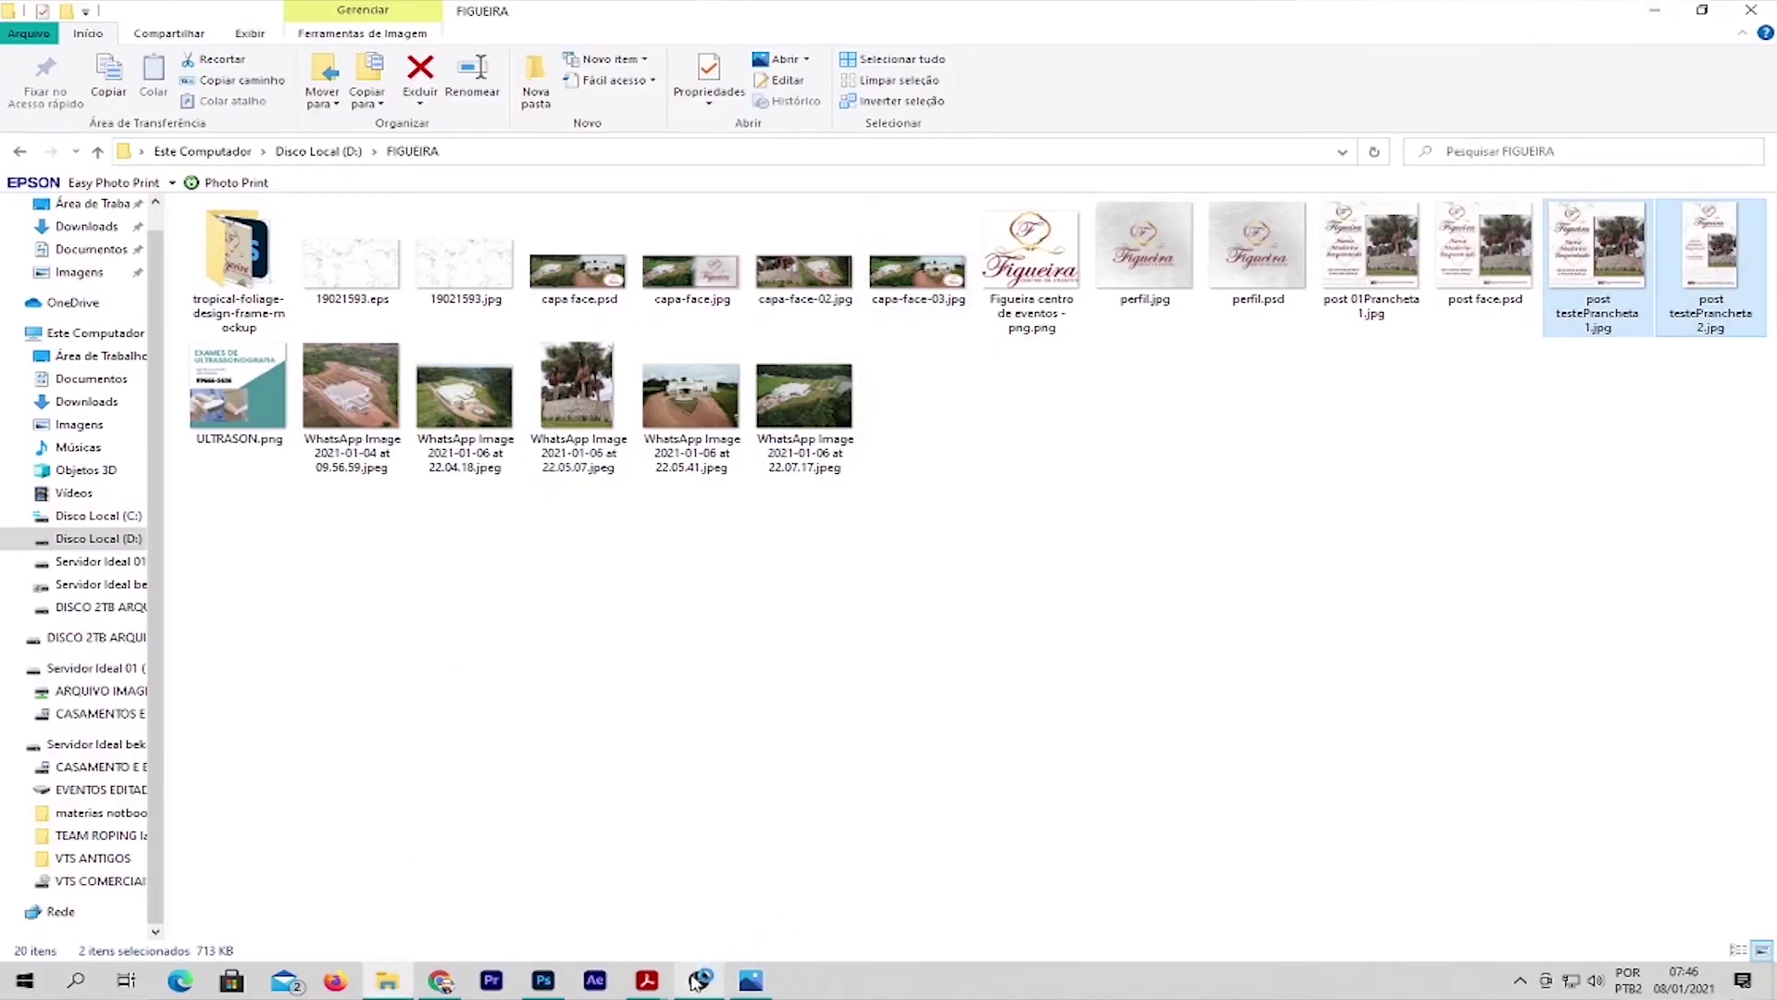
# Step: Switch back to Photoshop using its taskbar button
pyautogui.click(544, 981)
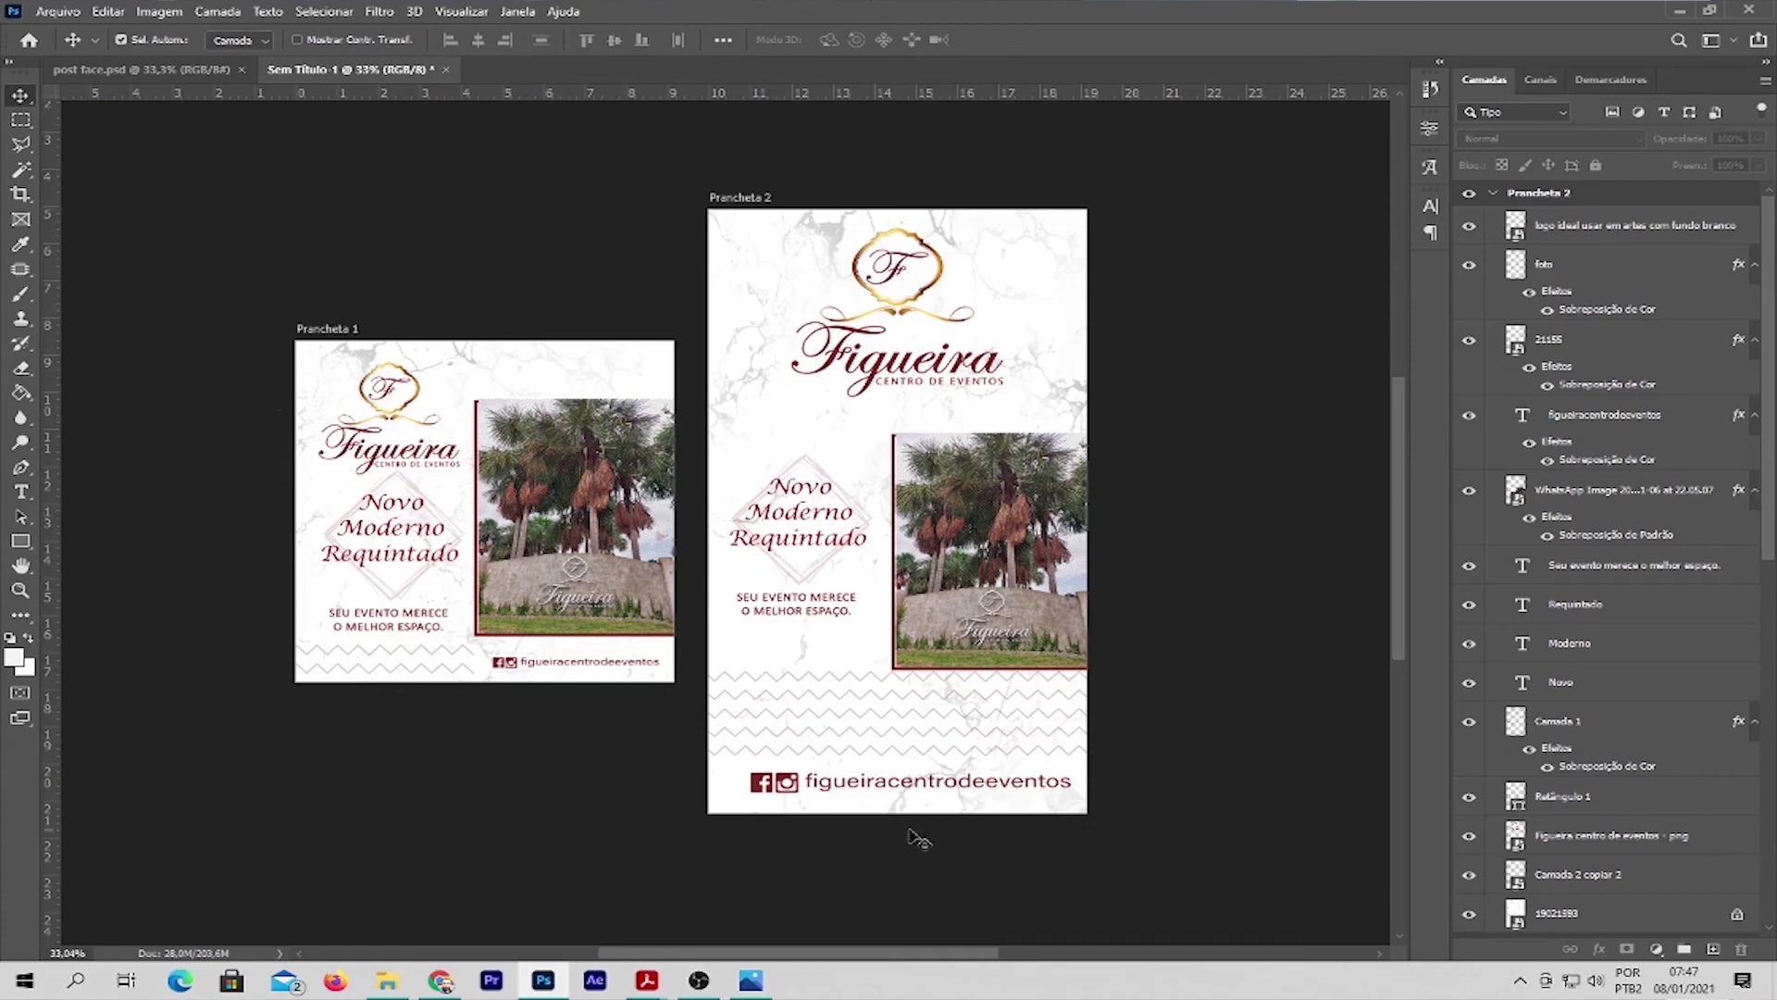
pyautogui.click(1471, 194)
pyautogui.click(1471, 194)
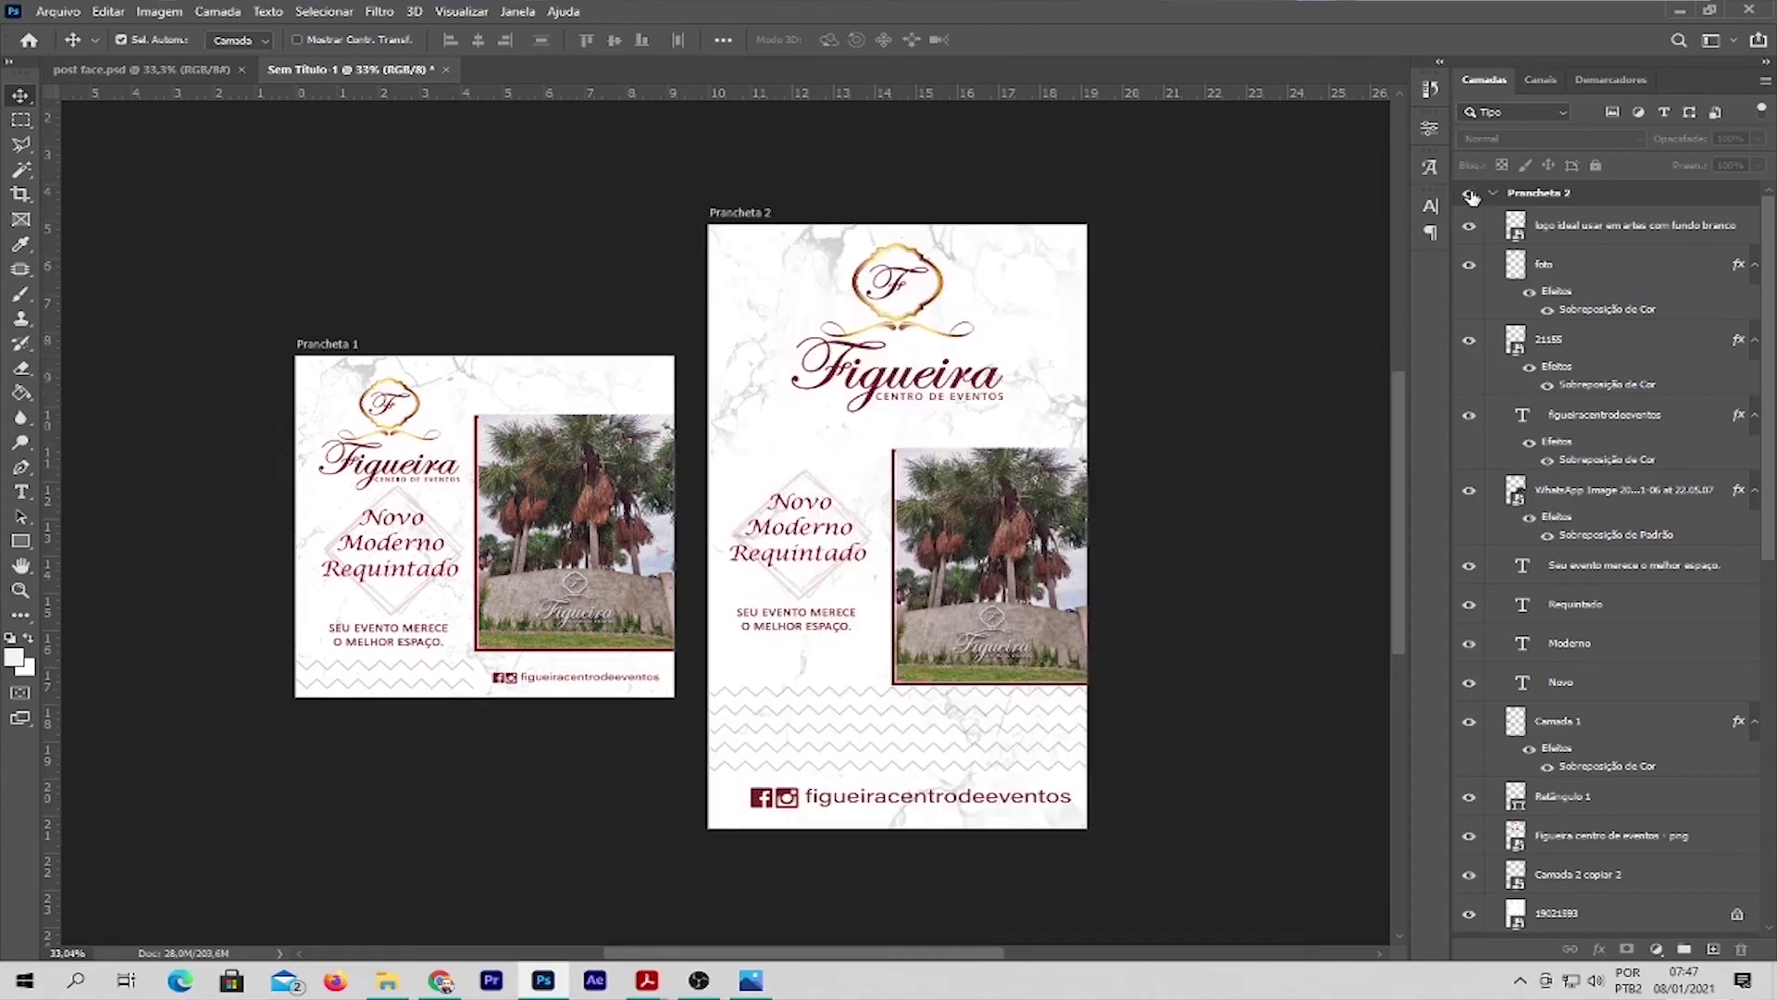
pyautogui.click(1469, 196)
pyautogui.scroll(-3, 1558, 379)
pyautogui.scroll(-3, 1483, 703)
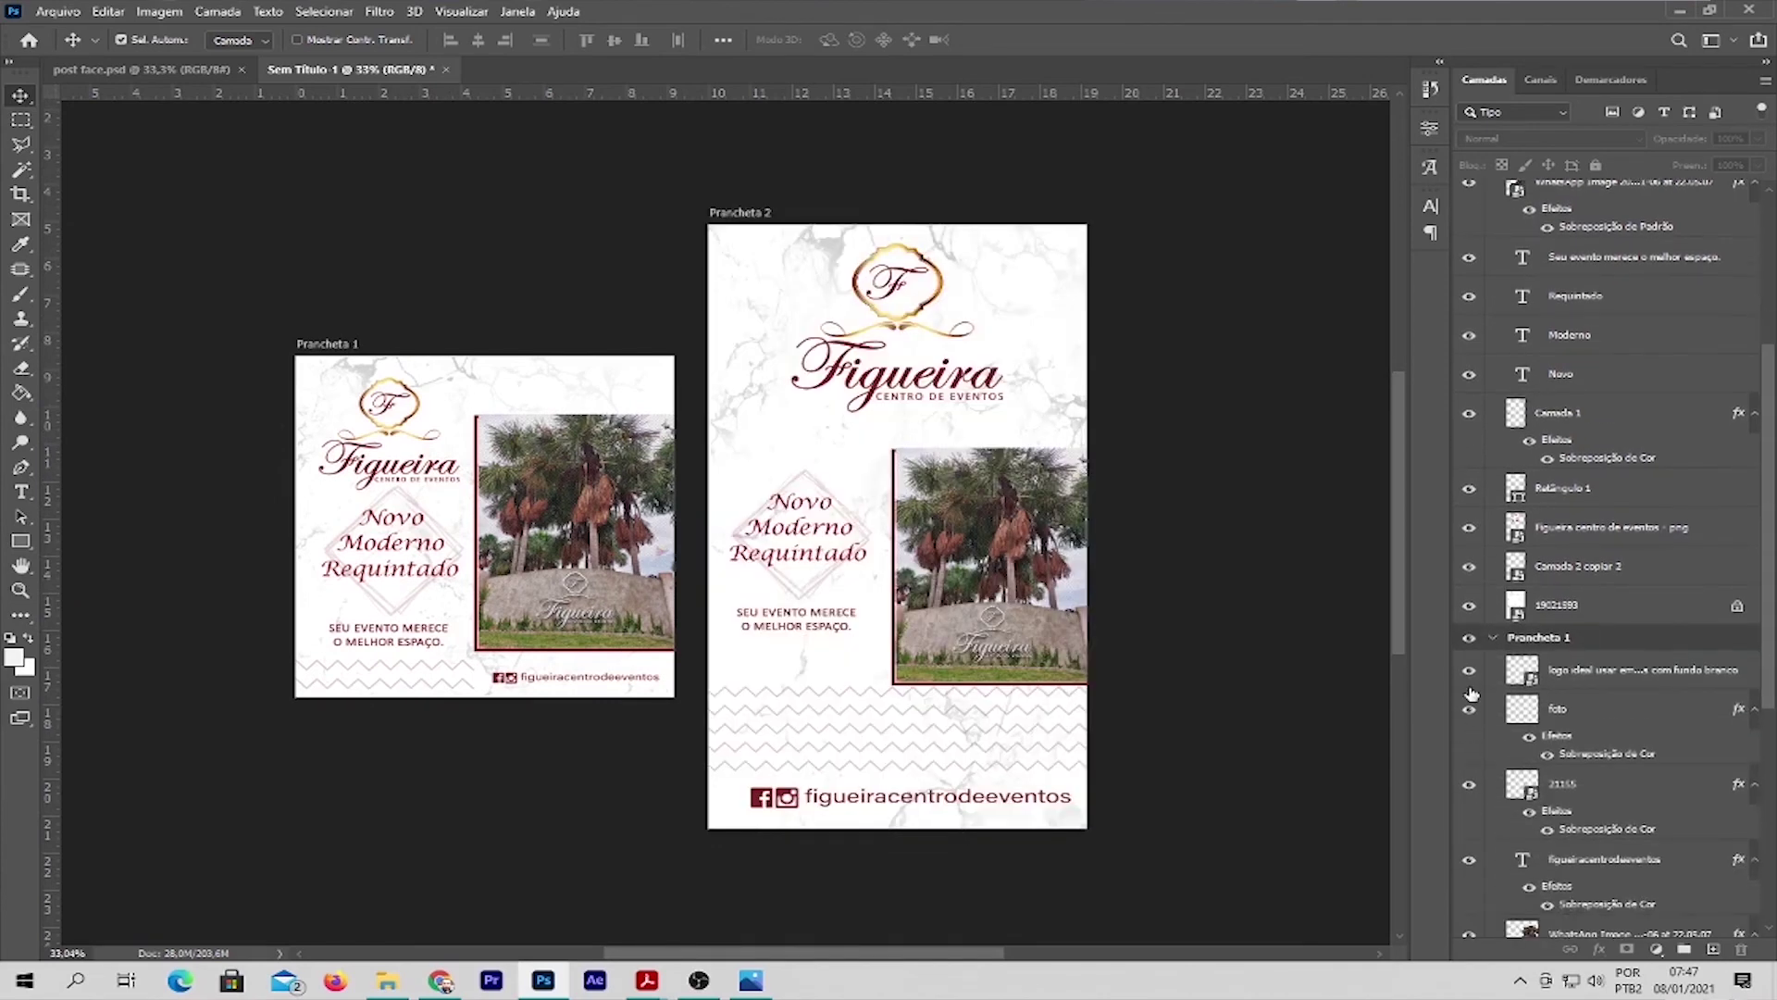
pyautogui.click(1469, 638)
pyautogui.click(1470, 638)
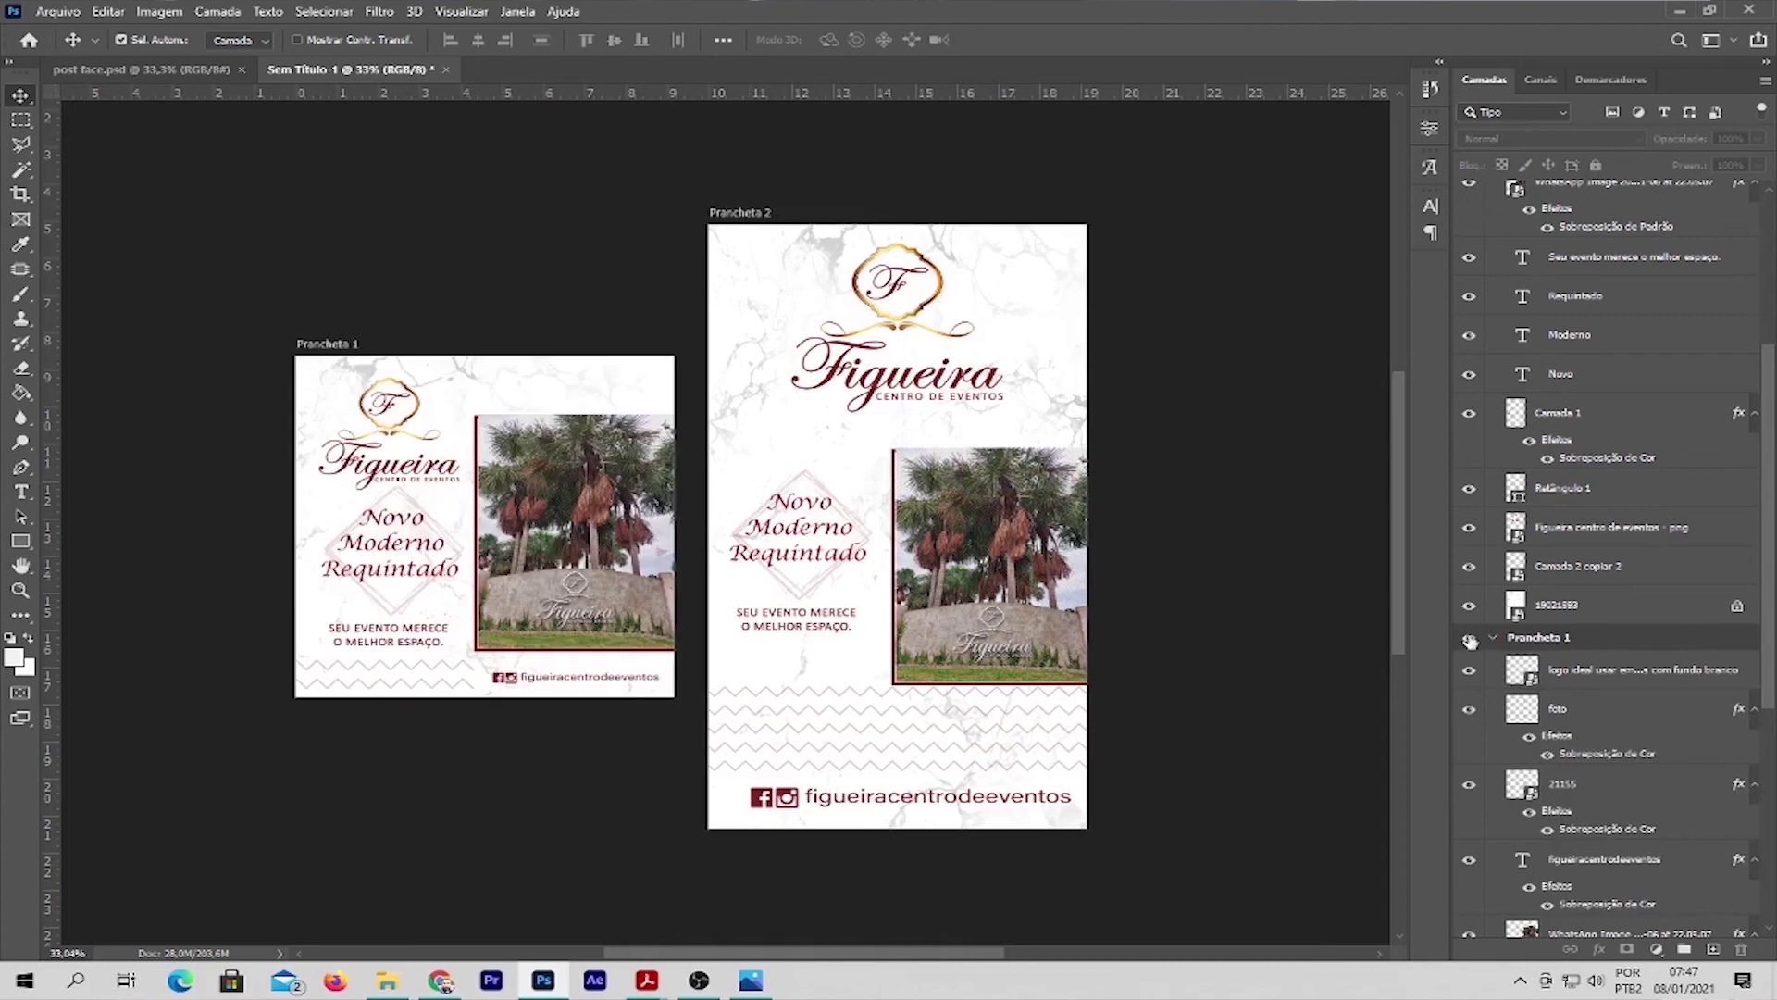